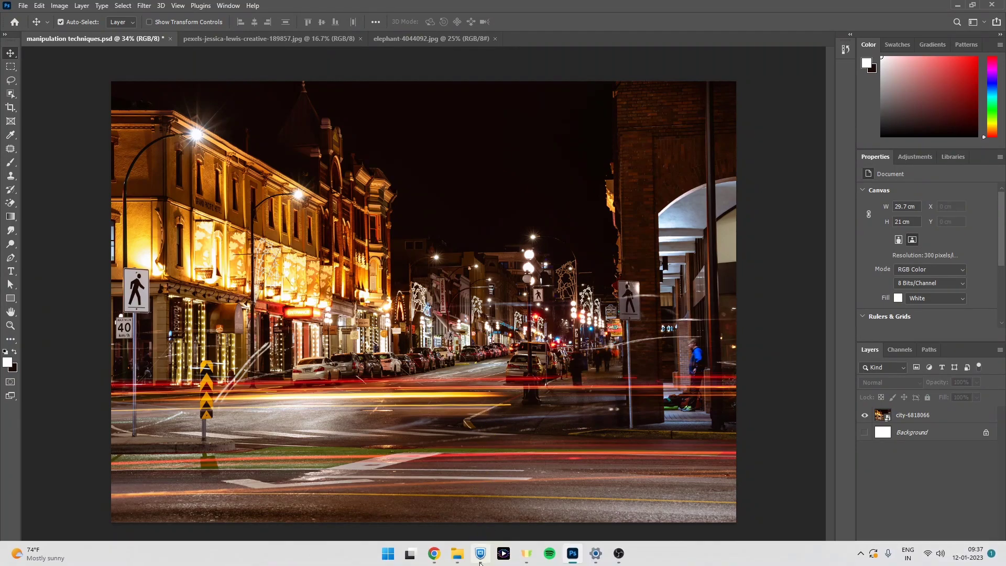
- Glance at the source-image folder, then make elephant-4044092.jpg the active Photoshop document
{"action": "left_click", "coordinate": [456, 558]}
{"action": "left_click", "coordinate": [431, 38]}
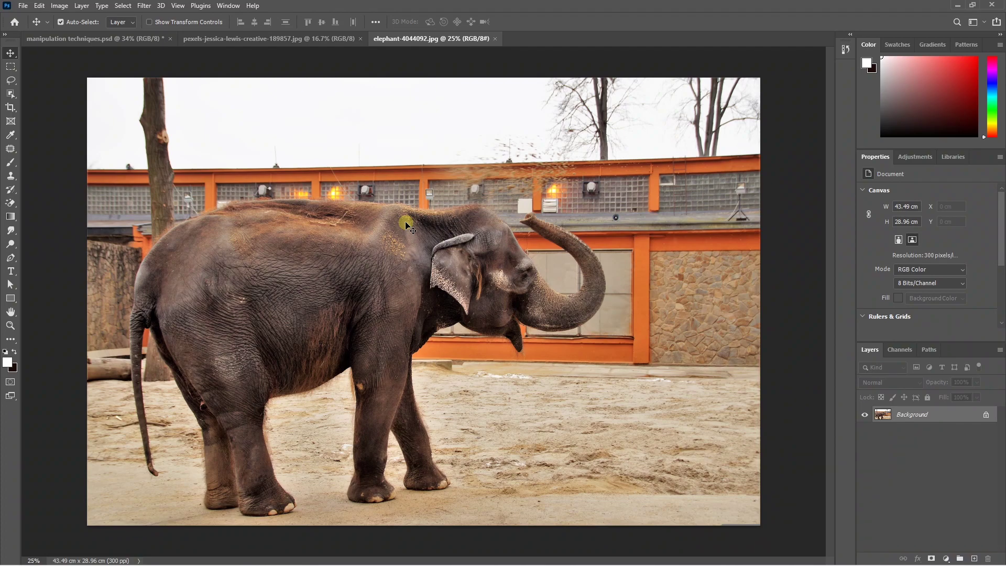
- With the Pen tool, start the outline on the elephant's back and trace the raised trunk
{"action": "key", "text": "p"}
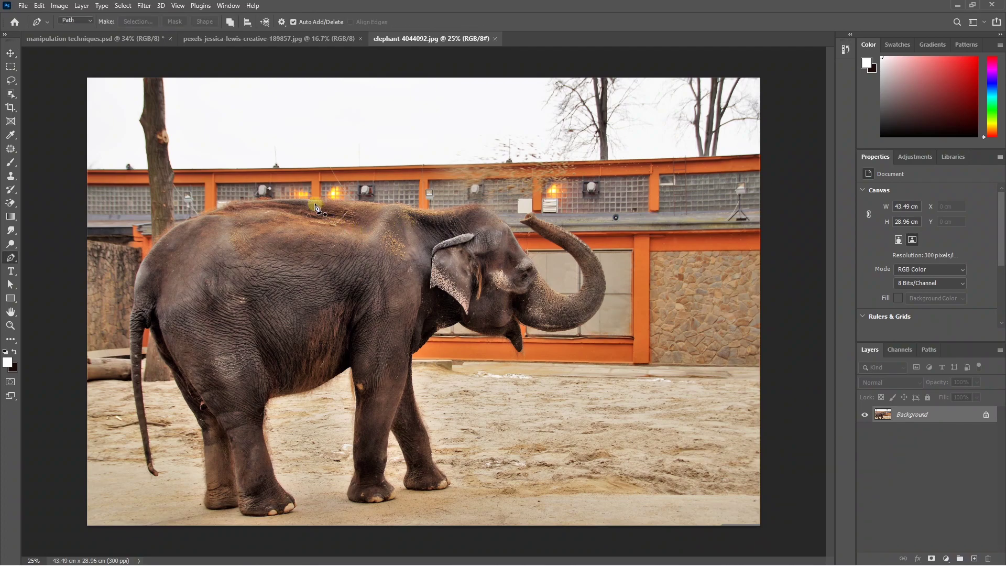
{"action": "scroll", "coordinate": [316, 207], "scroll_direction": "up", "scroll_amount": 3}
{"action": "scroll", "coordinate": [315, 207], "scroll_direction": "up", "scroll_amount": 3}
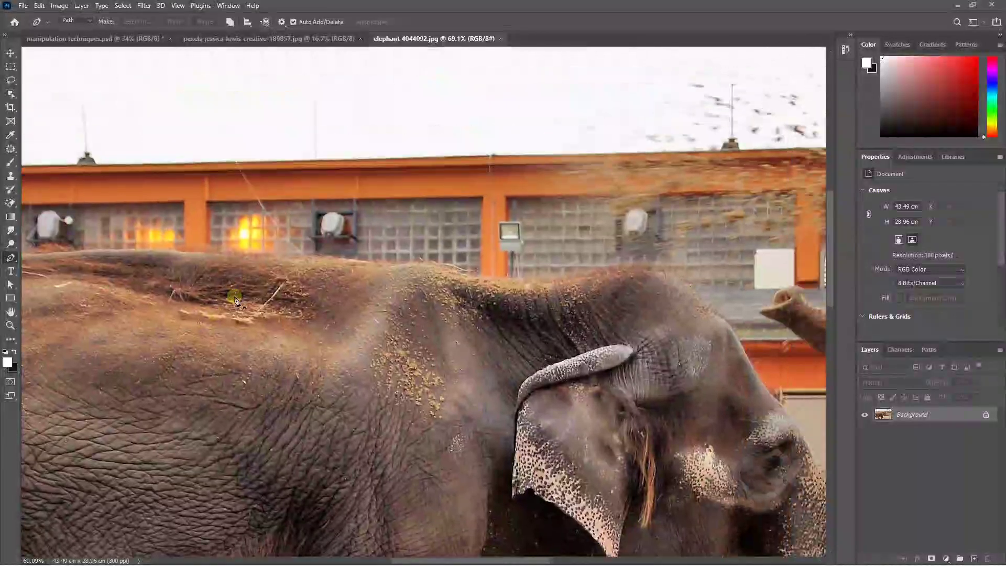
{"action": "left_click", "coordinate": [276, 259]}
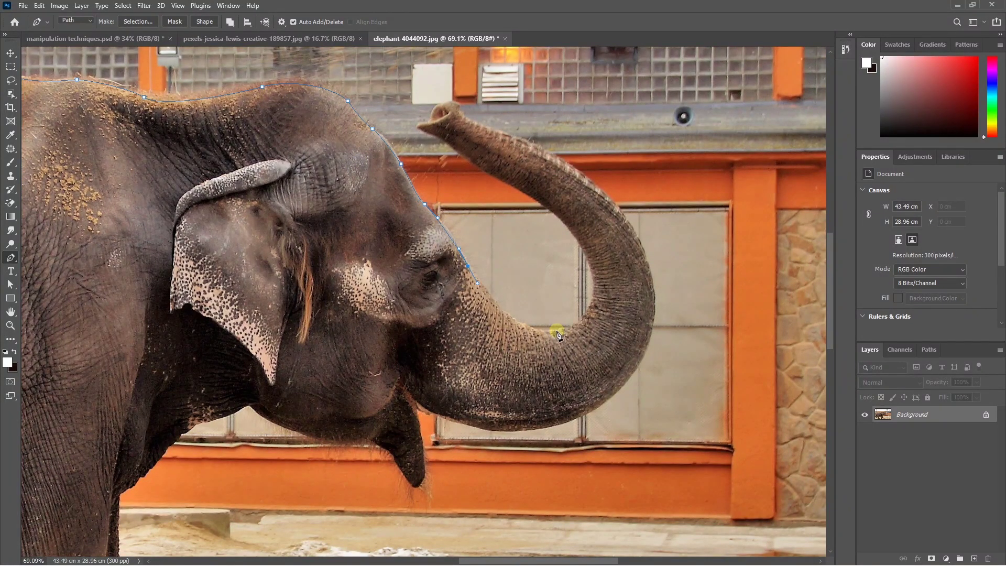
{"action": "left_click", "coordinate": [555, 332]}
{"action": "left_click", "coordinate": [587, 258]}
{"action": "left_click", "coordinate": [576, 233]}
{"action": "left_click", "coordinate": [556, 208]}
{"action": "left_click", "coordinate": [503, 180]}
{"action": "left_click", "coordinate": [449, 151]}
- Continue the path around the chin's underside and down the chest edge
{"action": "scroll", "coordinate": [430, 115], "scroll_direction": "up", "scroll_amount": 5}
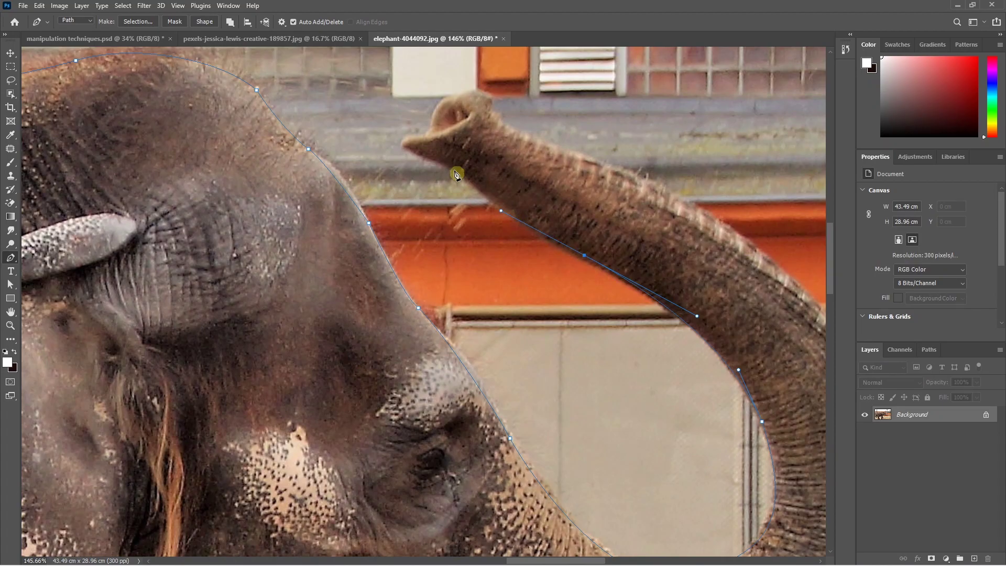
{"action": "left_click_drag", "start_coordinate": [703, 213], "coordinate": [248, 196]}
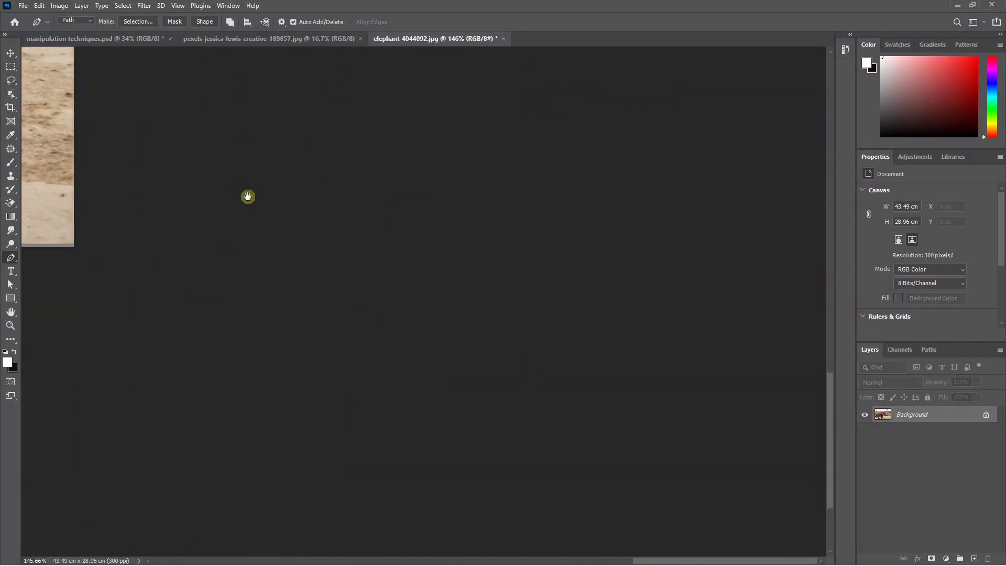
{"action": "scroll", "coordinate": [578, 230], "scroll_direction": "down", "scroll_amount": 5}
{"action": "scroll", "coordinate": [411, 460], "scroll_direction": "up", "scroll_amount": 2}
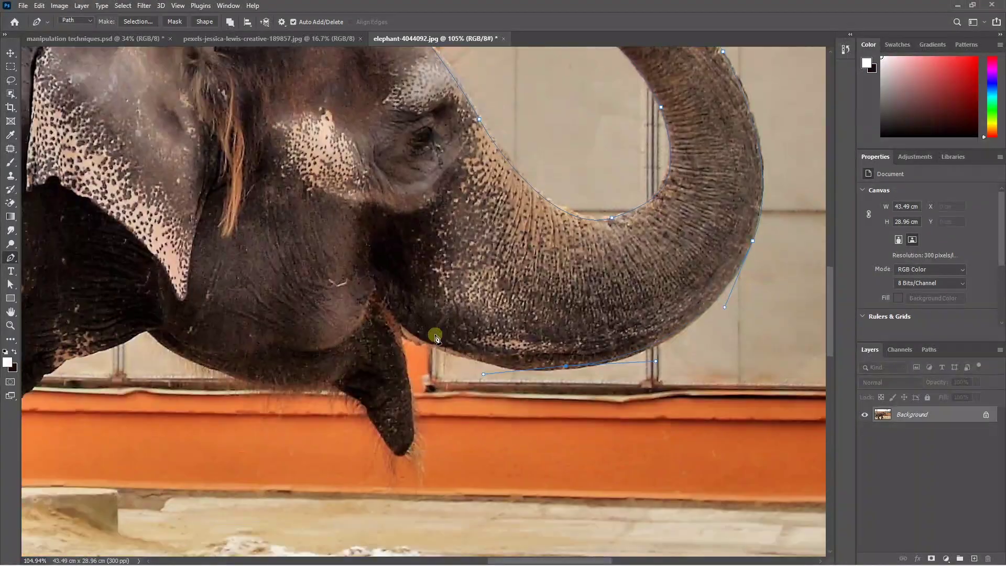
{"action": "scroll", "coordinate": [434, 333], "scroll_direction": "up", "scroll_amount": 1}
{"action": "left_click", "coordinate": [404, 480]}
{"action": "left_click", "coordinate": [378, 484]}
{"action": "left_click", "coordinate": [327, 416]}
{"action": "left_click", "coordinate": [304, 405]}
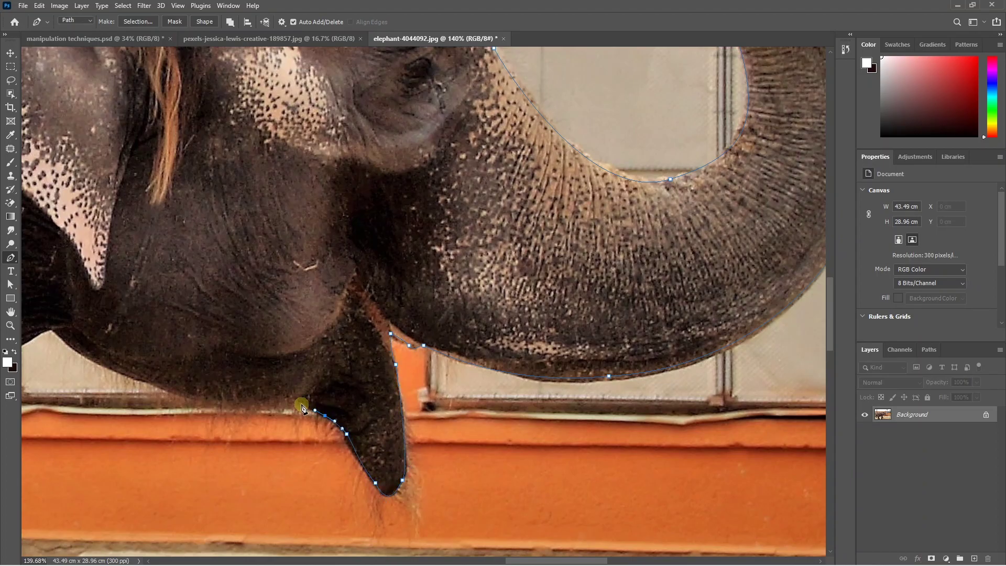
{"action": "left_click_drag", "start_coordinate": [149, 383], "coordinate": [569, 387]}
{"action": "left_click", "coordinate": [473, 333]}
{"action": "left_click", "coordinate": [405, 364]}
{"action": "left_click", "coordinate": [366, 371]}
{"action": "scroll", "coordinate": [366, 371], "scroll_direction": "up", "scroll_amount": 2}
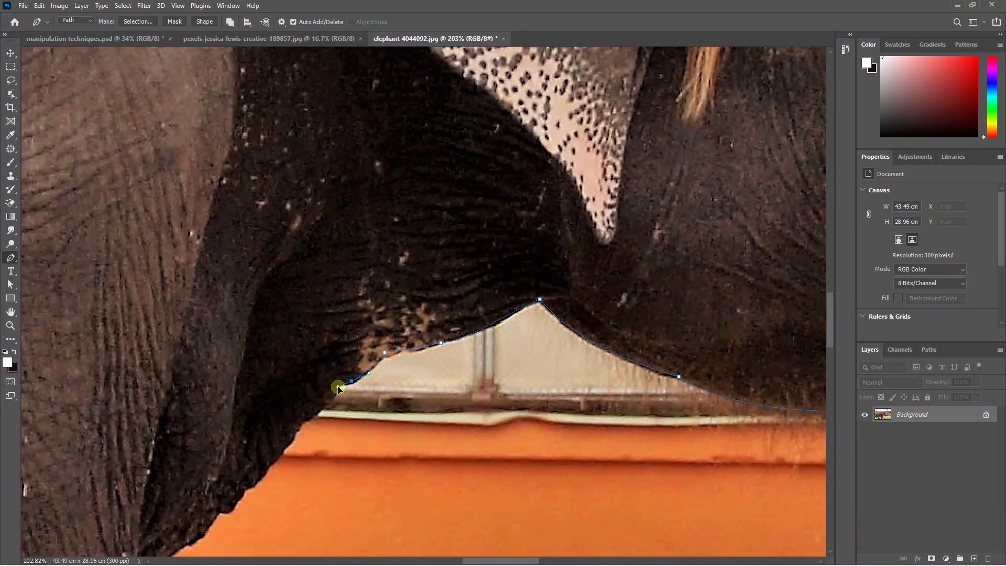
{"action": "left_click", "coordinate": [404, 357]}
{"action": "left_click", "coordinate": [384, 375]}
{"action": "left_click", "coordinate": [361, 402]}
{"action": "left_click", "coordinate": [318, 442]}
{"action": "left_click", "coordinate": [280, 466]}
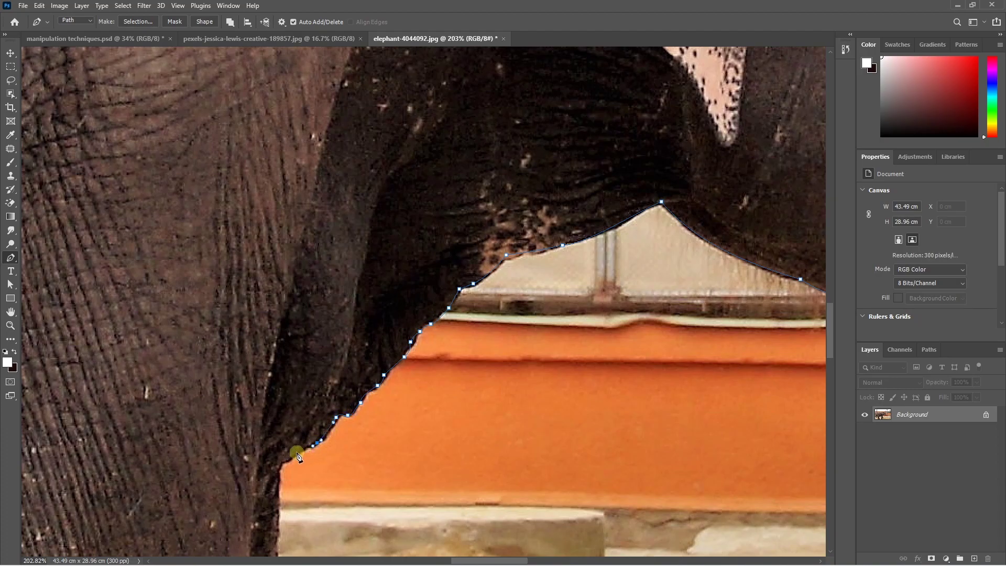
{"action": "left_click_drag", "start_coordinate": [281, 467], "coordinate": [486, 226]}
{"action": "left_click", "coordinate": [484, 282]}
{"action": "left_click", "coordinate": [484, 416]}
- Trace the path around both front legs and feet, curving around toes and heels
{"action": "scroll", "coordinate": [487, 430], "scroll_direction": "down", "scroll_amount": 3}
{"action": "scroll", "coordinate": [525, 333], "scroll_direction": "down", "scroll_amount": 3}
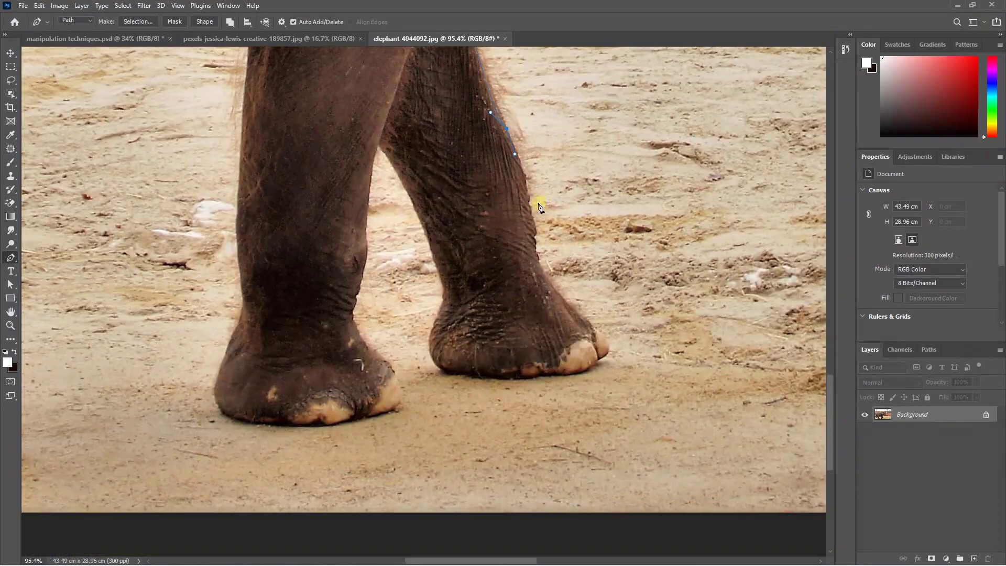
{"action": "left_click", "coordinate": [588, 324]}
{"action": "left_click", "coordinate": [601, 333]}
{"action": "left_click_drag", "start_coordinate": [611, 360], "coordinate": [601, 371]}
{"action": "scroll", "coordinate": [600, 371], "scroll_direction": "up", "scroll_amount": 3}
{"action": "left_click", "coordinate": [592, 368]}
{"action": "left_click", "coordinate": [570, 390]}
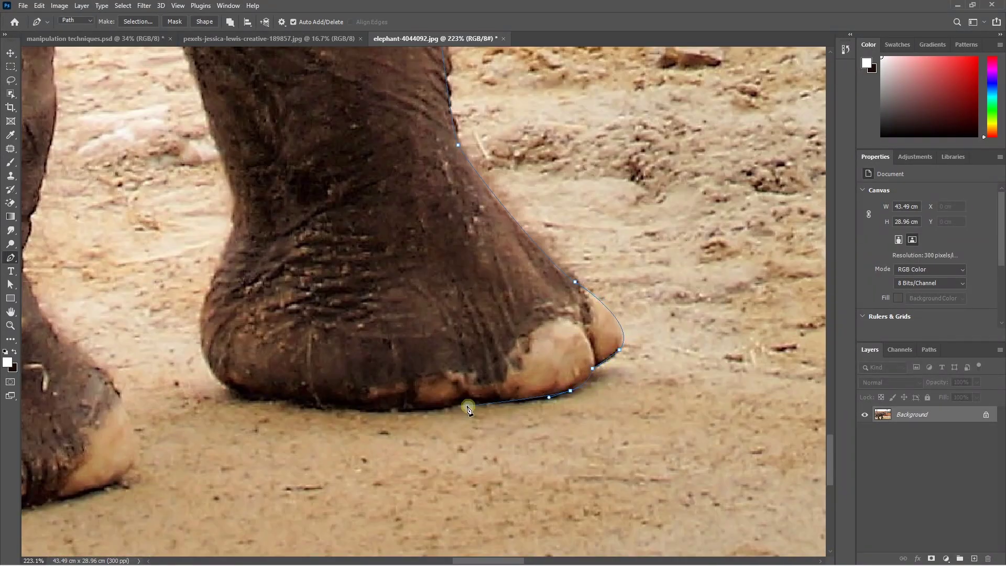
{"action": "left_click", "coordinate": [468, 400]}
{"action": "left_click", "coordinate": [404, 404]}
{"action": "left_click_drag", "start_coordinate": [215, 377], "coordinate": [196, 350]}
{"action": "left_click", "coordinate": [234, 229]}
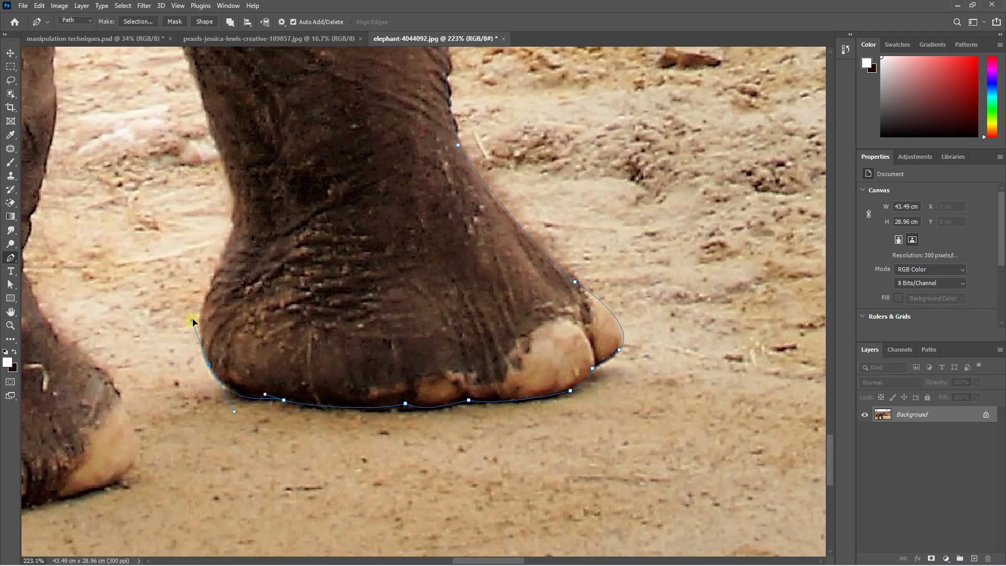
{"action": "left_click", "coordinate": [203, 97]}
{"action": "left_click_drag", "start_coordinate": [202, 96], "coordinate": [398, 406]}
{"action": "left_click_drag", "start_coordinate": [345, 274], "coordinate": [330, 253]}
{"action": "scroll", "coordinate": [315, 232], "scroll_direction": "down", "scroll_amount": 2}
{"action": "left_click", "coordinate": [445, 292]}
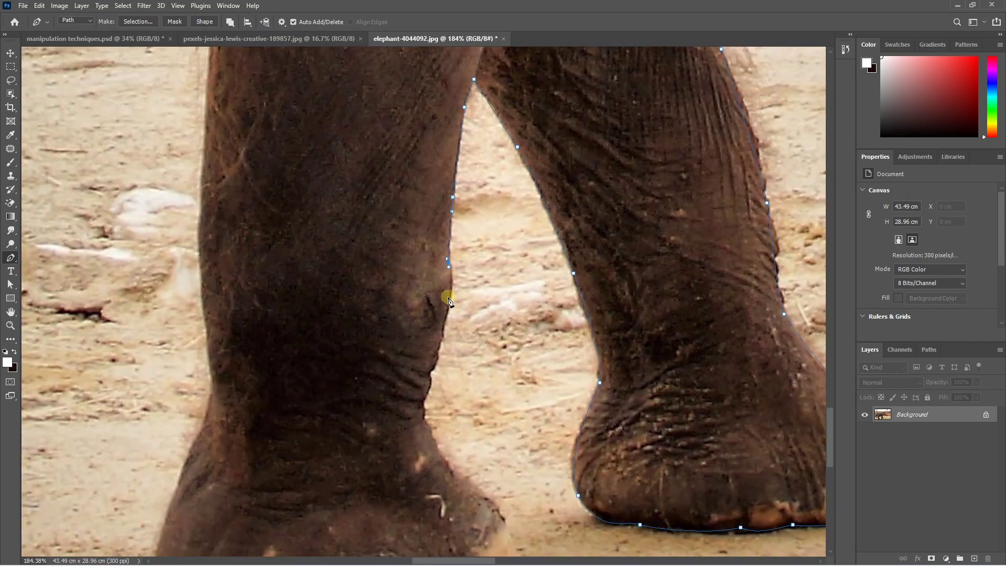
{"action": "left_click", "coordinate": [438, 350]}
{"action": "left_click", "coordinate": [430, 385]}
{"action": "left_click", "coordinate": [434, 446]}
{"action": "left_click_drag", "start_coordinate": [433, 445], "coordinate": [454, 203]}
{"action": "left_click", "coordinate": [458, 301]}
{"action": "left_click", "coordinate": [385, 333]}
{"action": "left_click", "coordinate": [246, 335]}
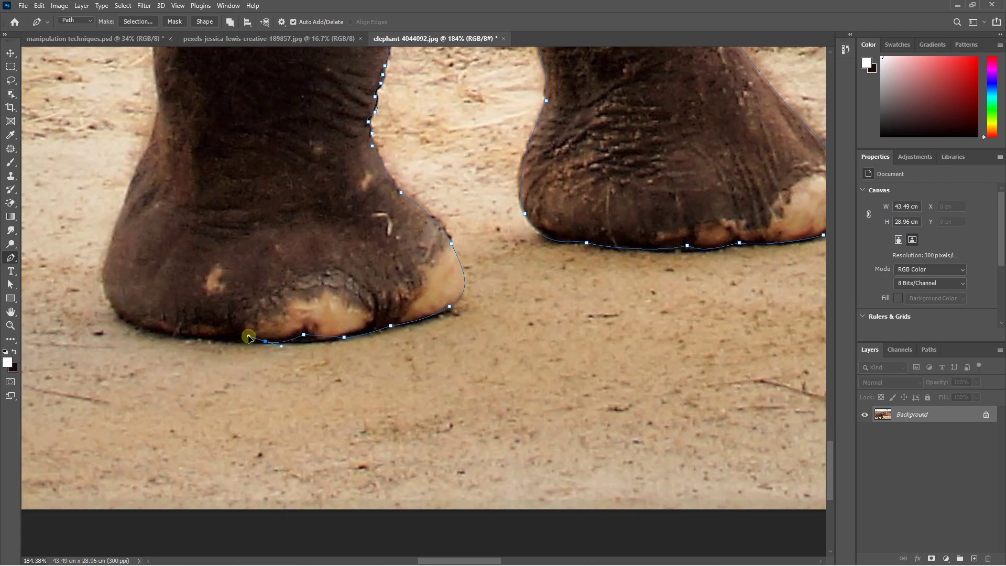
{"action": "left_click", "coordinate": [131, 325]}
{"action": "left_click", "coordinate": [119, 216]}
{"action": "left_click_drag", "start_coordinate": [163, 83], "coordinate": [373, 246]}
- Trace the sand gap under the belly, then down the back leg and around its foot
{"action": "left_click", "coordinate": [373, 246]}
{"action": "scroll", "coordinate": [377, 230], "scroll_direction": "up", "scroll_amount": 5}
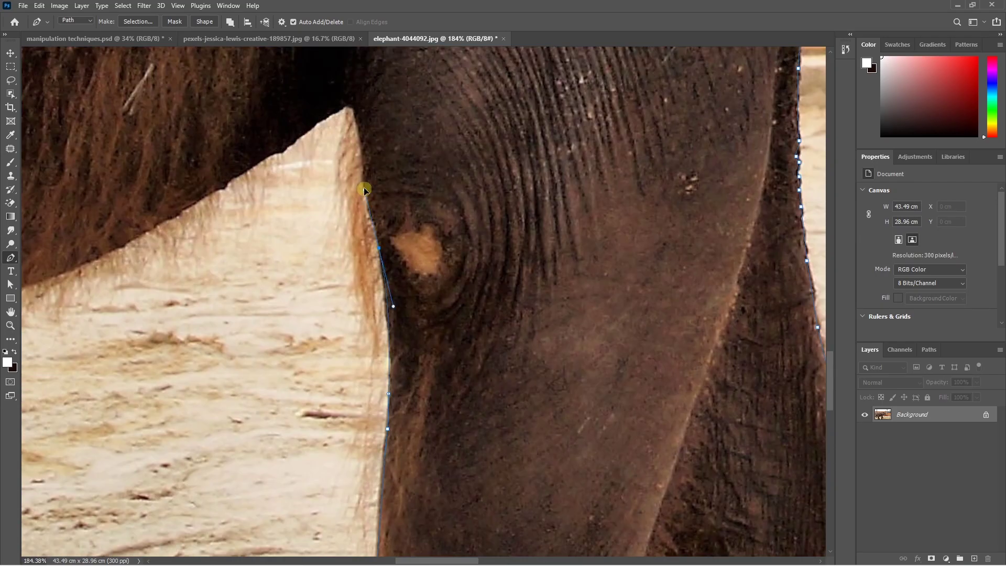
{"action": "left_click", "coordinate": [347, 105]}
{"action": "left_click", "coordinate": [288, 148]}
{"action": "left_click", "coordinate": [231, 180]}
{"action": "left_click_drag", "start_coordinate": [93, 264], "coordinate": [526, 222]}
{"action": "left_click", "coordinate": [526, 222]}
{"action": "left_click", "coordinate": [299, 272]}
{"action": "scroll", "coordinate": [225, 285], "scroll_direction": "down", "scroll_amount": 6}
{"action": "left_click", "coordinate": [459, 213]}
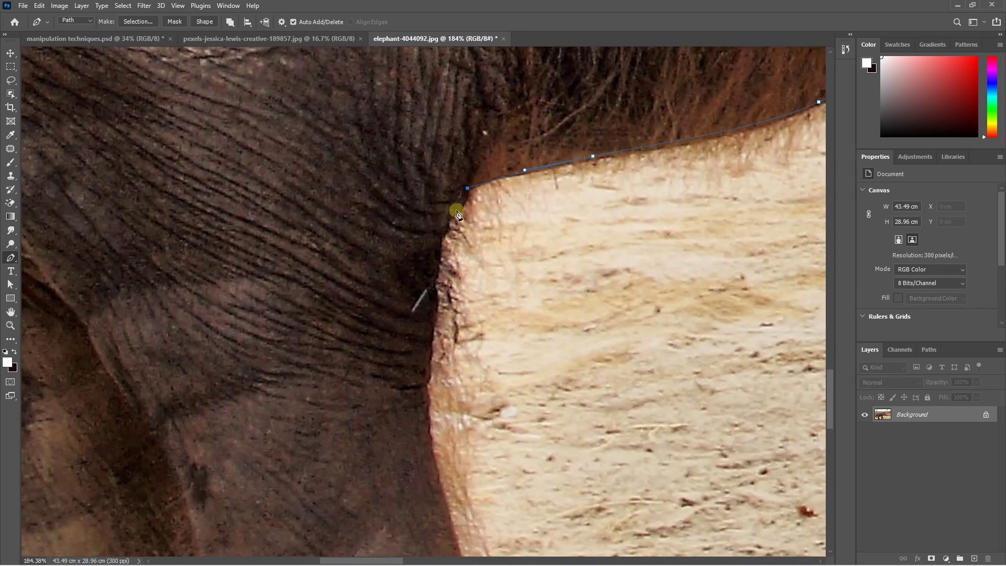
{"action": "left_click", "coordinate": [446, 239]}
{"action": "mouse_move", "coordinate": [471, 342]}
{"action": "left_mouse_down"}
{"action": "mouse_move", "coordinate": [471, 405]}
{"action": "mouse_move", "coordinate": [400, 134]}
{"action": "left_mouse_up"}
{"action": "left_click", "coordinate": [375, 186]}
{"action": "left_click", "coordinate": [406, 288]}
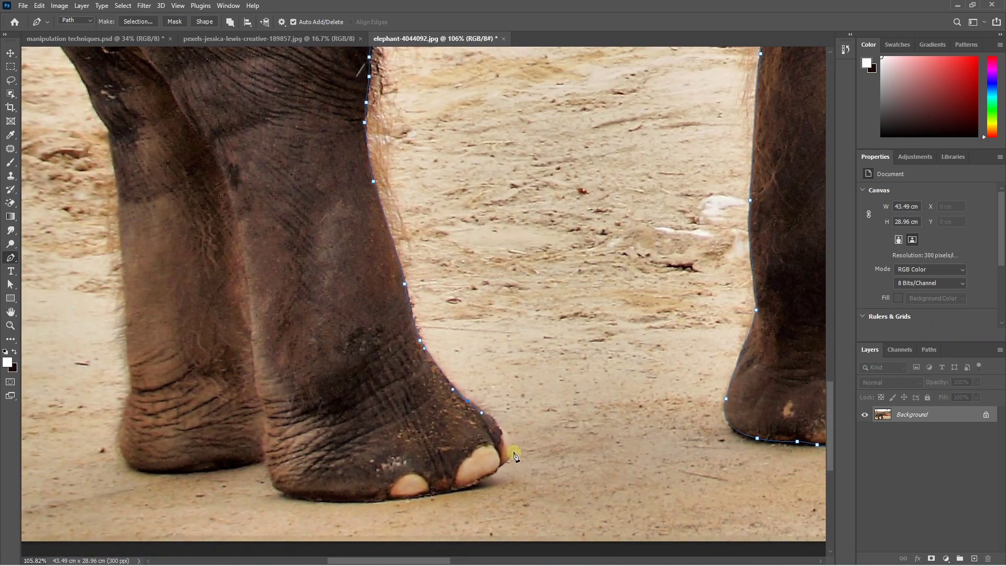
{"action": "scroll", "coordinate": [513, 455], "scroll_direction": "up", "scroll_amount": 2}
{"action": "left_click", "coordinate": [470, 480]}
{"action": "left_click", "coordinate": [416, 499]}
{"action": "left_click", "coordinate": [272, 504]}
{"action": "left_click", "coordinate": [214, 459]}
{"action": "left_click_drag", "start_coordinate": [195, 412], "coordinate": [178, 355]}
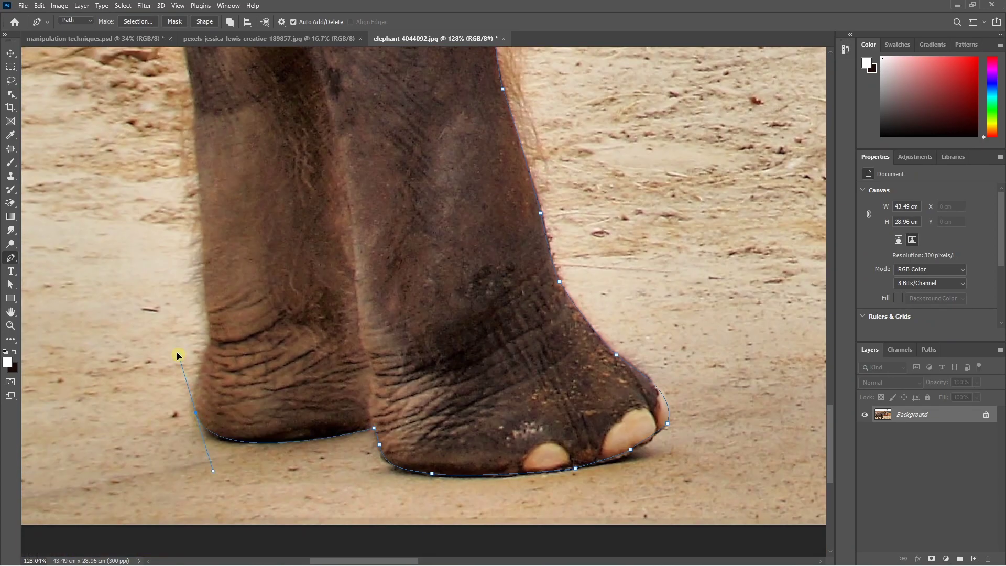
- Trace up the back leg and along the tail, closing the path at its start on the back
{"action": "scroll", "coordinate": [222, 240], "scroll_direction": "up", "scroll_amount": 5}
{"action": "left_click", "coordinate": [298, 231]}
{"action": "scroll", "coordinate": [299, 231], "scroll_direction": "up", "scroll_amount": 3}
{"action": "left_click", "coordinate": [394, 326]}
{"action": "left_click", "coordinate": [381, 288]}
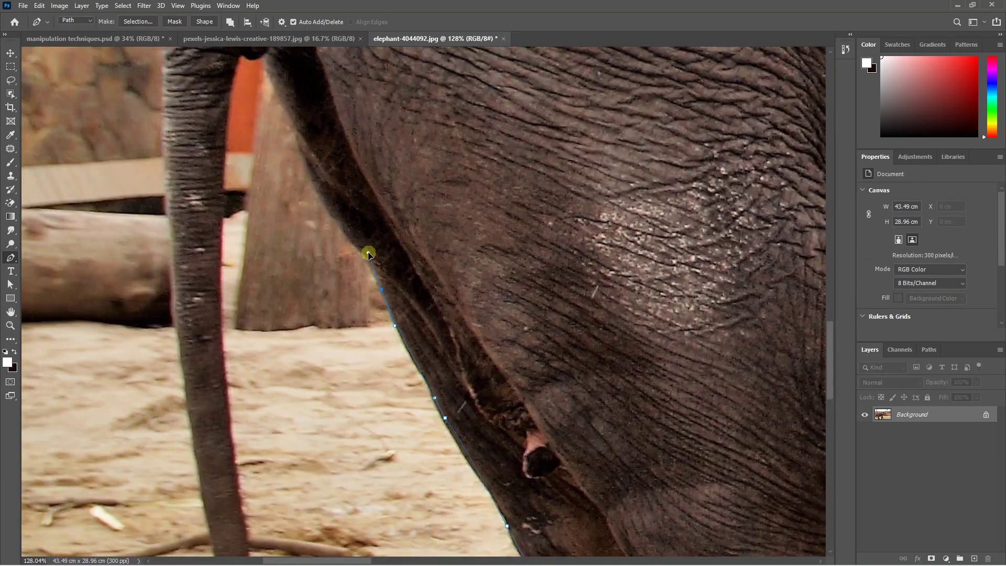
{"action": "left_click", "coordinate": [336, 211]}
{"action": "left_click", "coordinate": [322, 186]}
{"action": "left_click", "coordinate": [309, 161]}
{"action": "scroll", "coordinate": [397, 247], "scroll_direction": "up", "scroll_amount": 5}
{"action": "scroll", "coordinate": [397, 247], "scroll_direction": "left", "scroll_amount": 3}
{"action": "scroll", "coordinate": [349, 372], "scroll_direction": "down", "scroll_amount": 3}
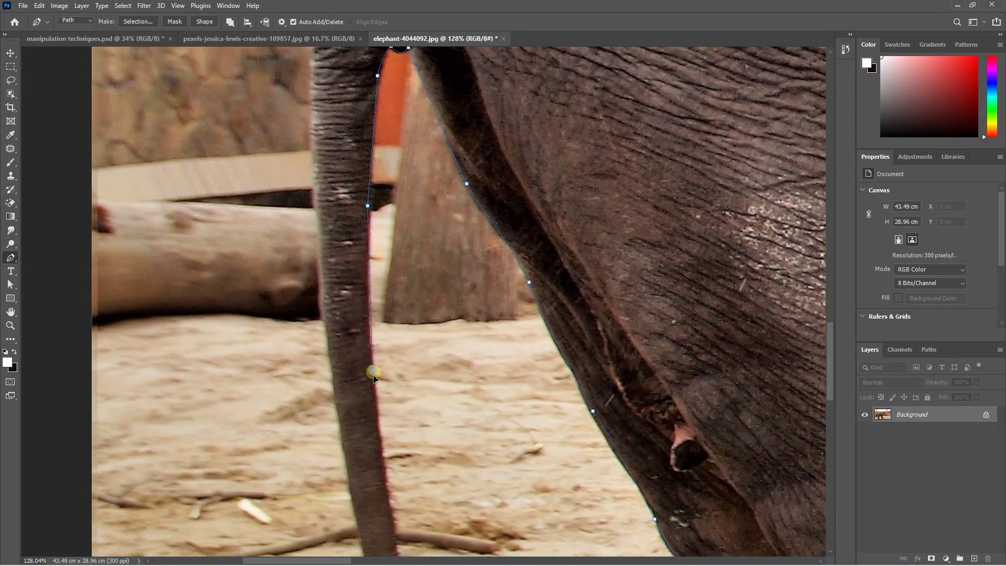
{"action": "scroll", "coordinate": [366, 366], "scroll_direction": "down", "scroll_amount": 3}
{"action": "left_click", "coordinate": [420, 376]}
{"action": "scroll", "coordinate": [437, 502], "scroll_direction": "down", "scroll_amount": 3}
{"action": "left_click", "coordinate": [444, 348]}
{"action": "left_click_drag", "start_coordinate": [460, 357], "coordinate": [466, 365]}
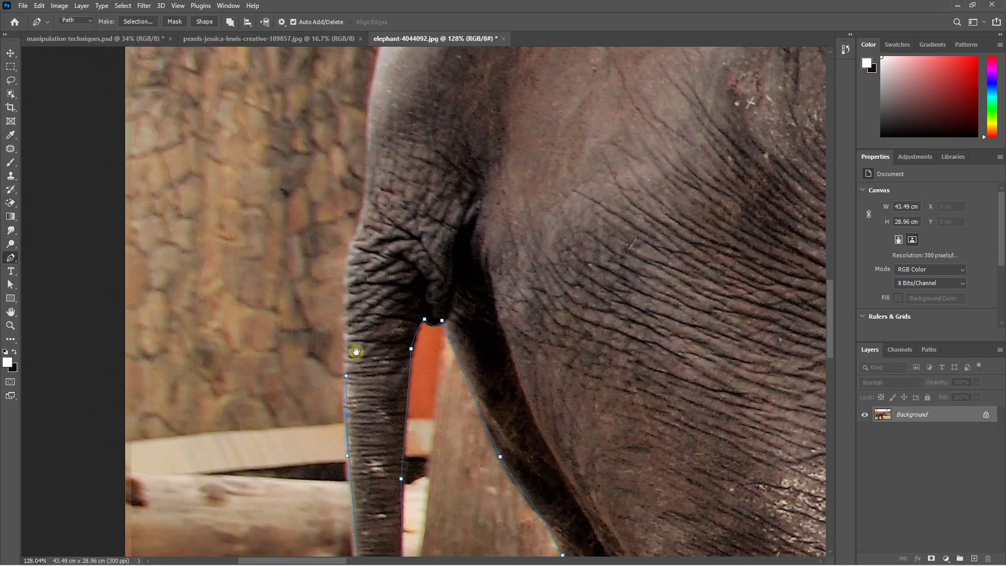
{"action": "left_click_drag", "start_coordinate": [393, 390], "coordinate": [236, 416]}
{"action": "scroll", "coordinate": [236, 417], "scroll_direction": "up", "scroll_amount": 5}
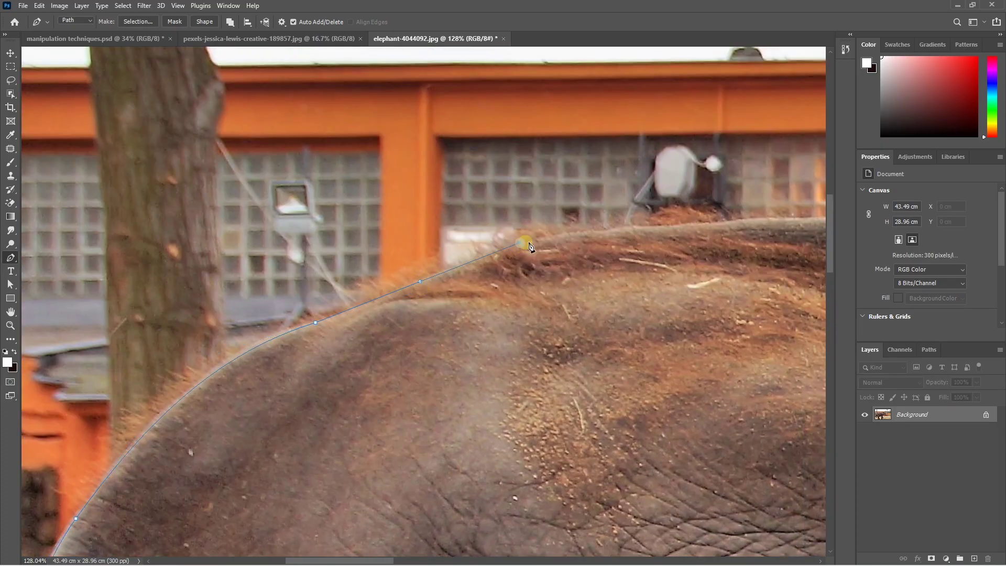
{"action": "scroll", "coordinate": [479, 280], "scroll_direction": "up", "scroll_amount": 2}
{"action": "scroll", "coordinate": [543, 297], "scroll_direction": "right", "scroll_amount": 2}
{"action": "left_click", "coordinate": [507, 291]}
{"action": "key", "text": "ctrl+0"}
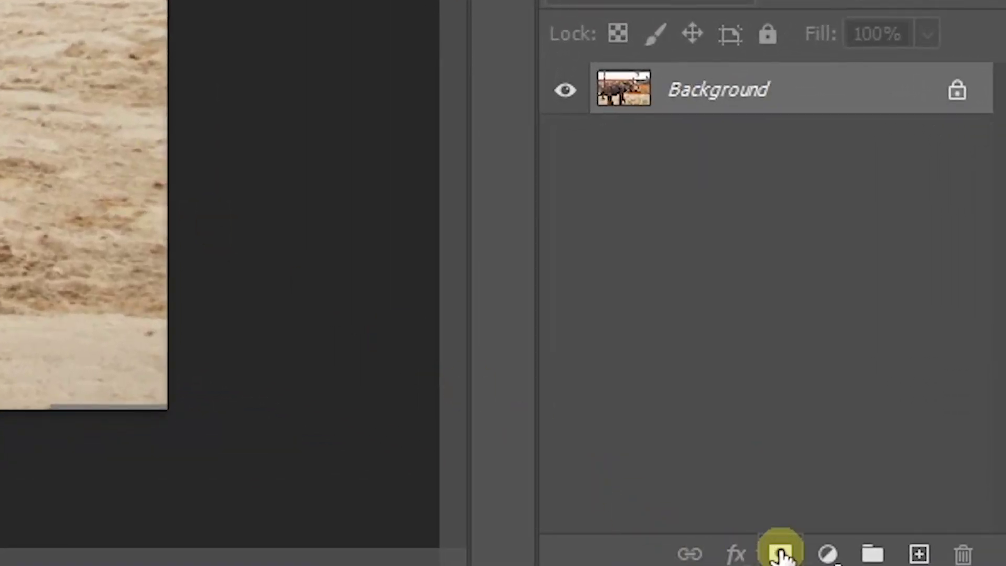
- Vector-mask the elephant from the path, drag it into manipulation techniques.psd, and convert it to a smart object
{"action": "left_click", "coordinate": [797, 554]}
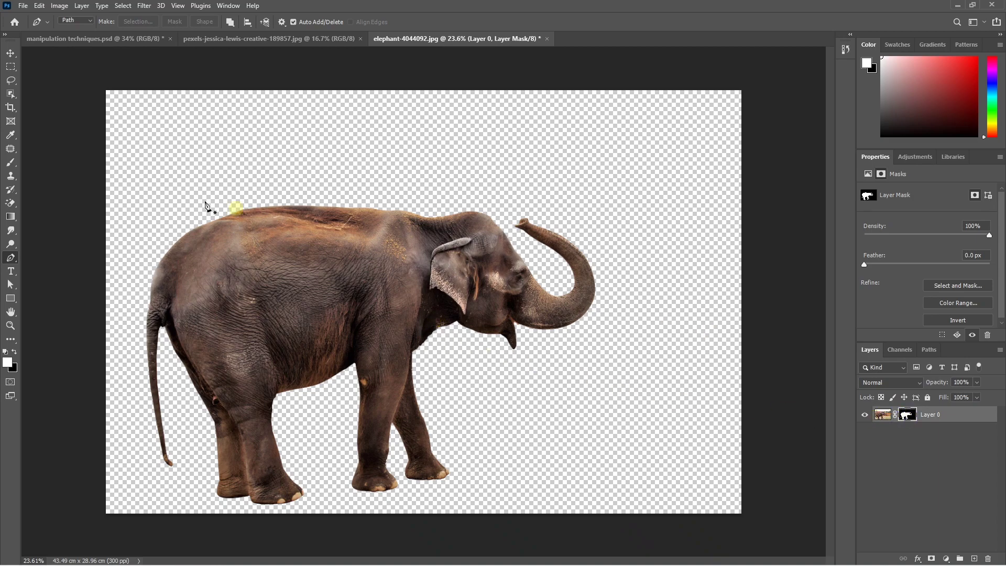
{"action": "left_click", "coordinate": [15, 56]}
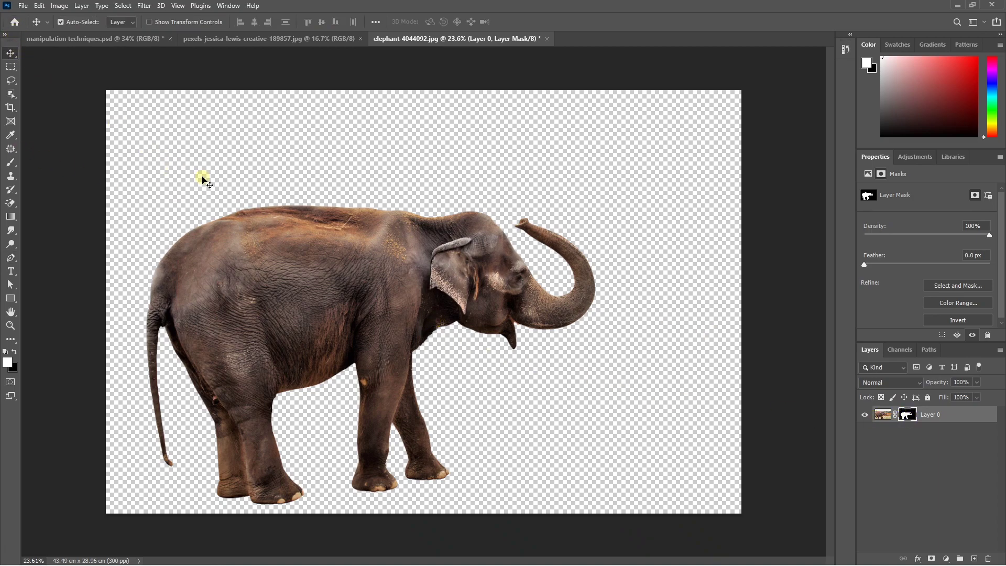
{"action": "mouse_move", "coordinate": [254, 296]}
{"action": "left_mouse_down"}
{"action": "mouse_move", "coordinate": [139, 40]}
{"action": "mouse_move", "coordinate": [468, 286]}
{"action": "left_mouse_up"}
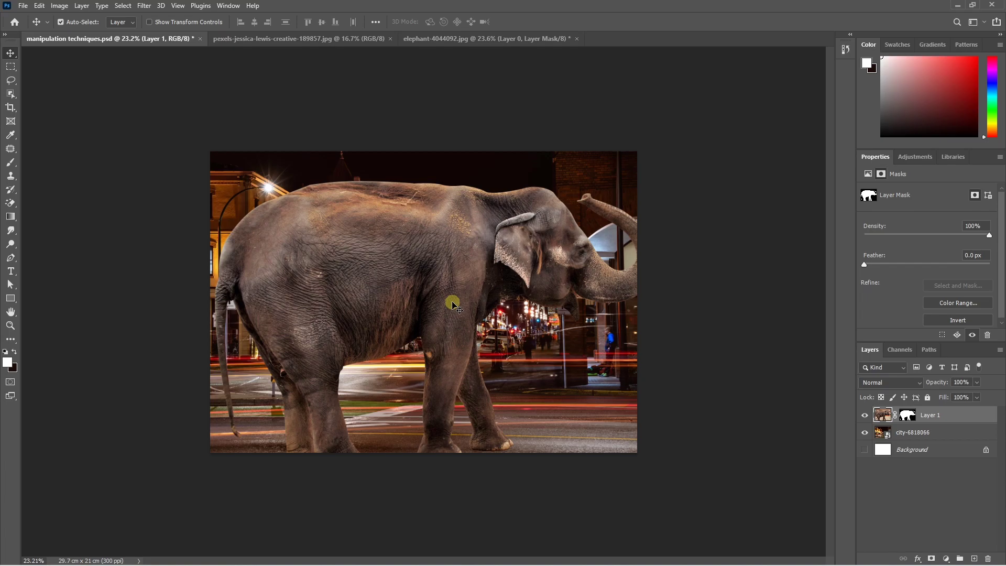
{"action": "right_click", "coordinate": [942, 418]}
{"action": "left_click", "coordinate": [894, 262]}
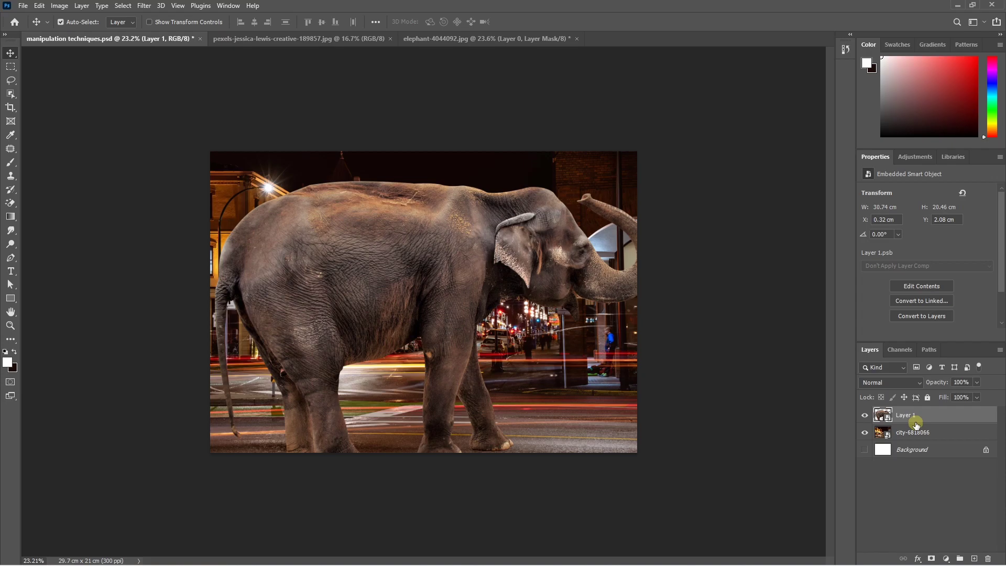
- Transform the elephant to 49.71% scale and 3.79° rotation, placed on the street at left
{"action": "key", "text": "ctrl+t"}
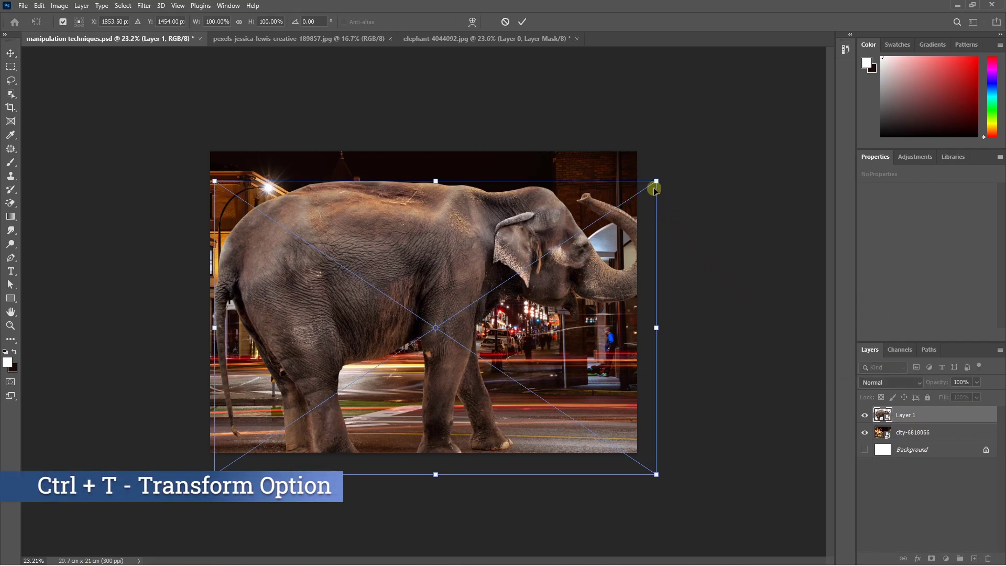
{"action": "left_click_drag", "start_coordinate": [655, 183], "coordinate": [434, 329]}
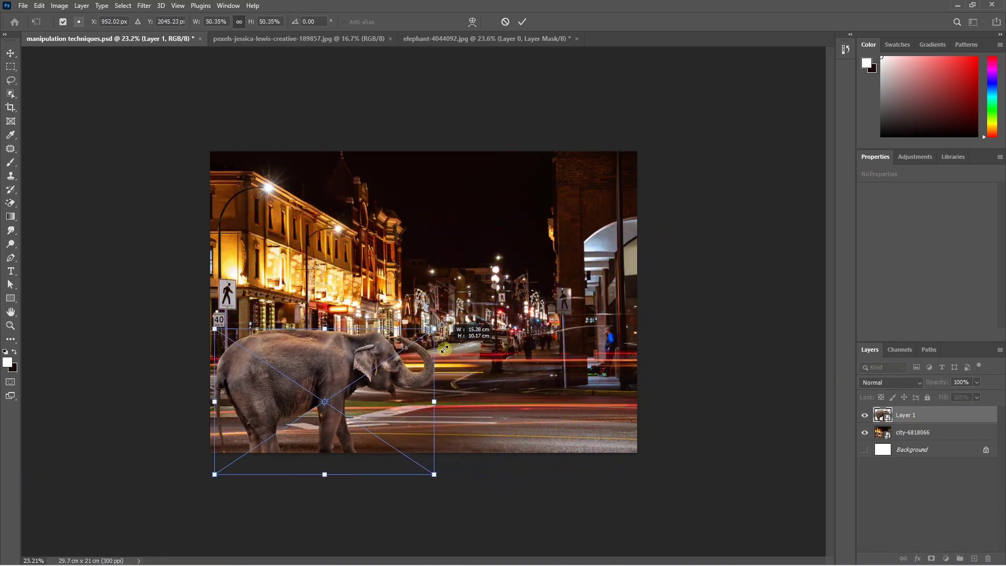
{"action": "left_click_drag", "start_coordinate": [367, 432], "coordinate": [379, 407]}
{"action": "key", "text": "ctrl+0"}
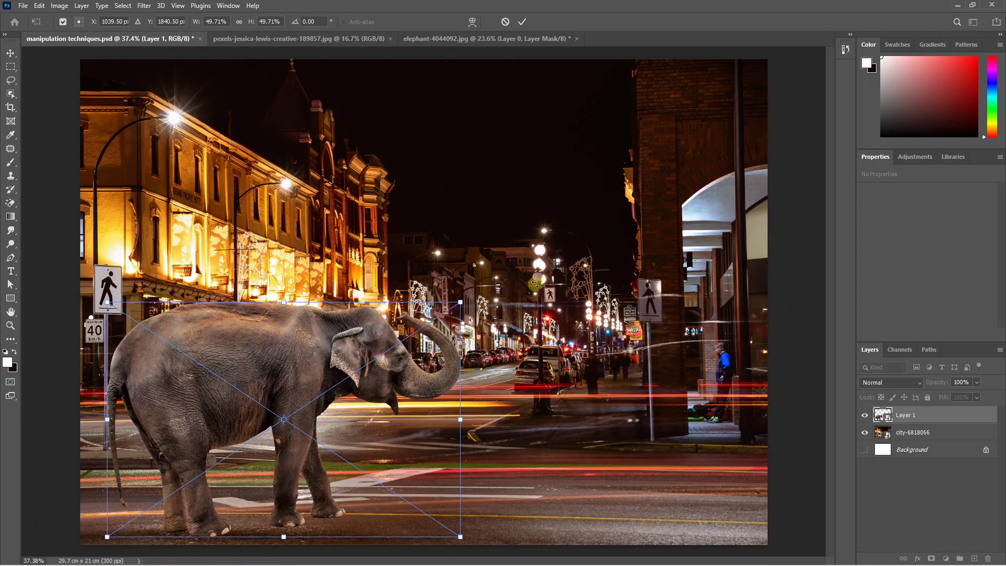
{"action": "left_click_drag", "start_coordinate": [468, 300], "coordinate": [477, 312]}
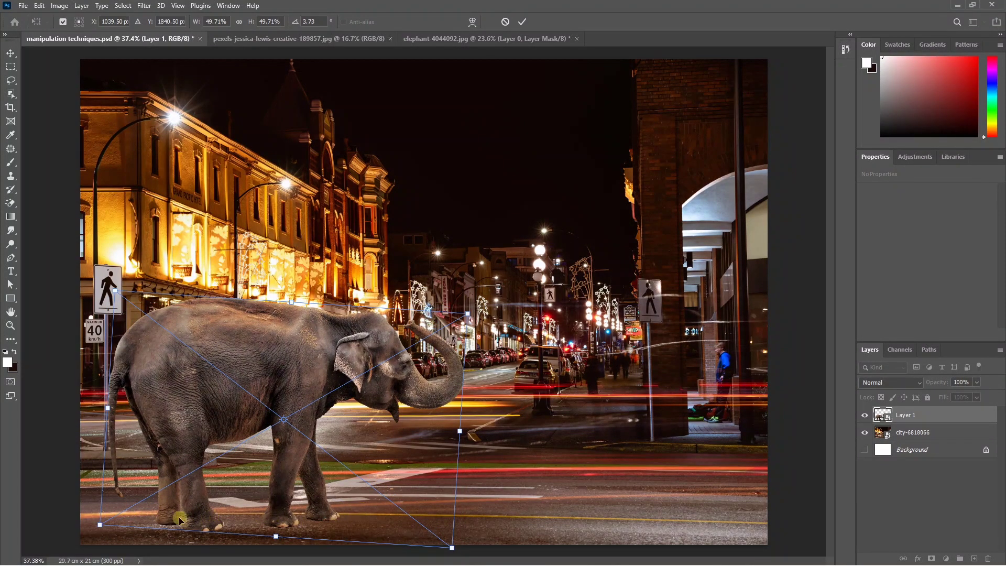
{"action": "left_click_drag", "start_coordinate": [481, 312], "coordinate": [478, 311]}
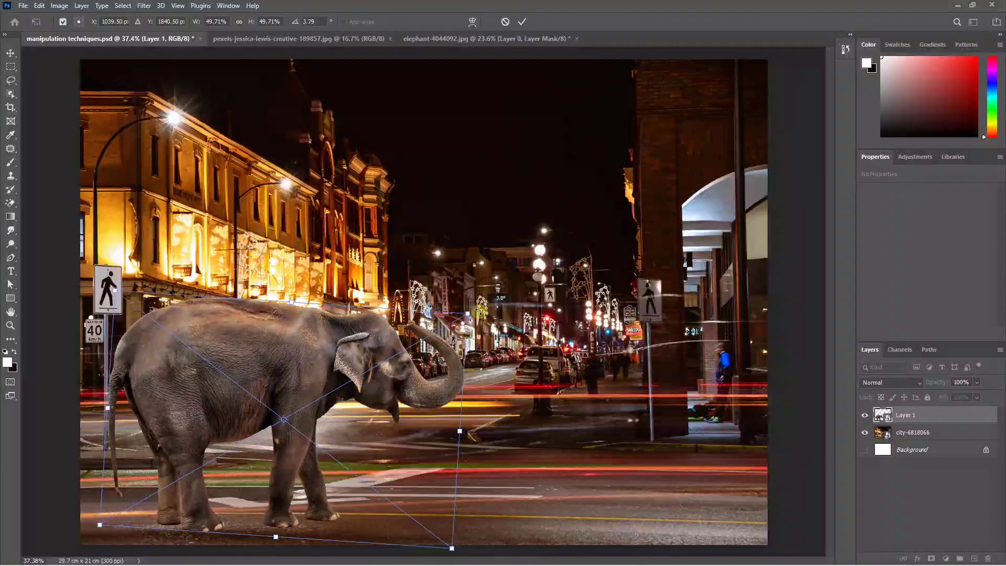
{"action": "left_click_drag", "start_coordinate": [364, 386], "coordinate": [428, 387]}
{"action": "key", "text": "Return"}
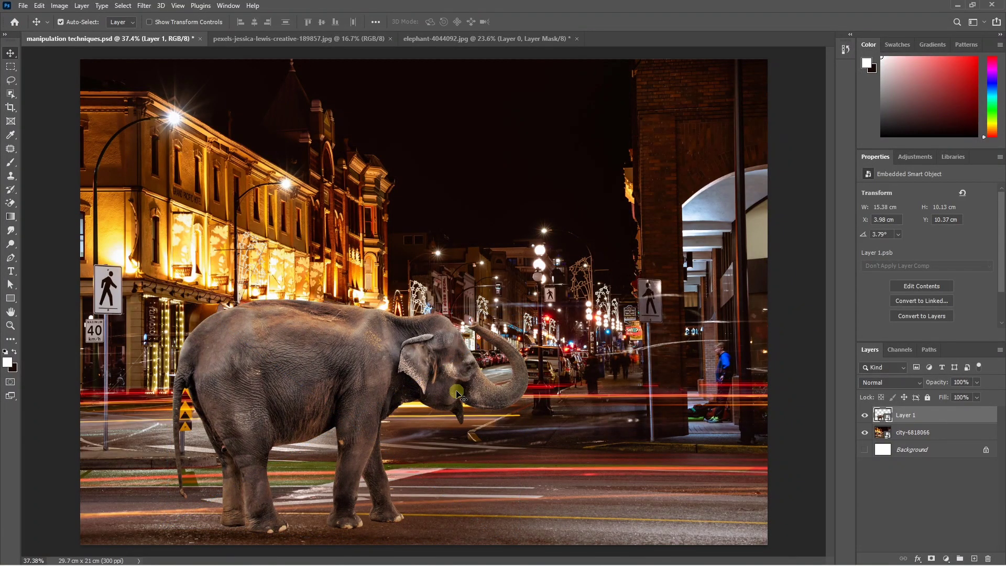
- On the girl photo, start a Pen path from the dress hem up the dress edge and arm
{"action": "left_click", "coordinate": [321, 39]}
{"action": "key", "text": "p"}
{"action": "scroll", "coordinate": [433, 171], "scroll_direction": "up", "scroll_amount": 2}
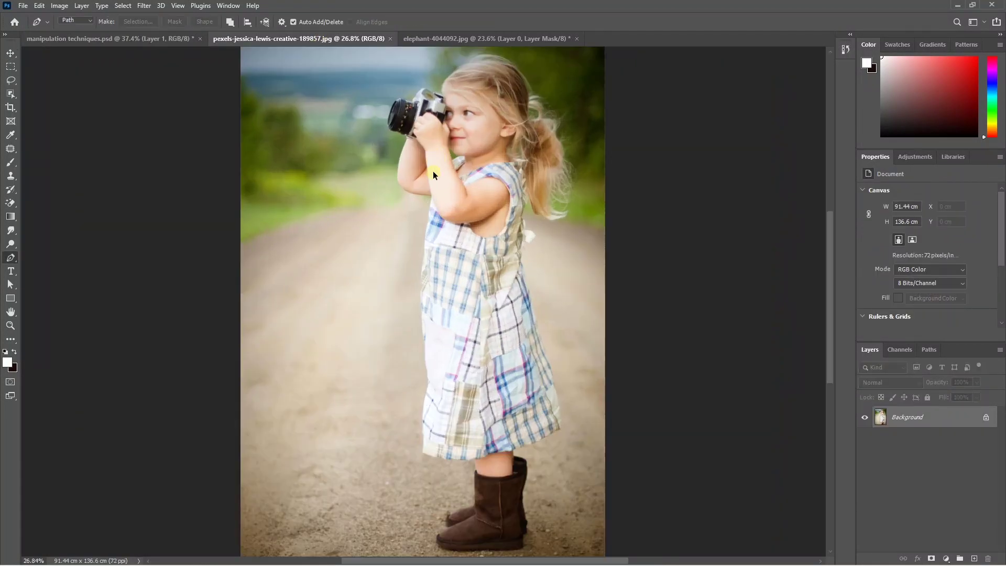
{"action": "scroll", "coordinate": [433, 171], "scroll_direction": "up", "scroll_amount": 3}
{"action": "scroll", "coordinate": [247, 341], "scroll_direction": "down", "scroll_amount": 3}
{"action": "scroll", "coordinate": [461, 512], "scroll_direction": "up", "scroll_amount": 5}
{"action": "left_click", "coordinate": [427, 416]}
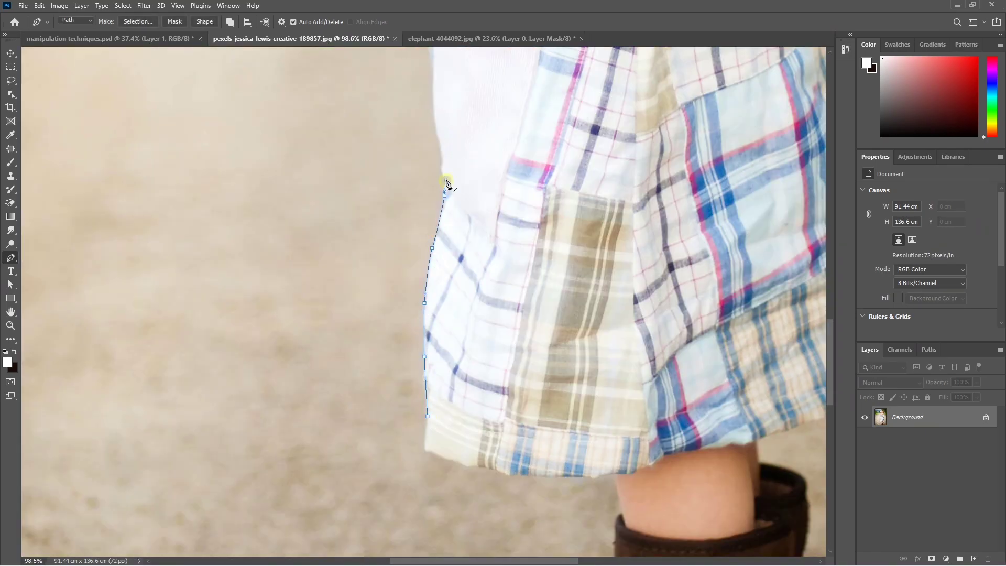
{"action": "left_click_drag", "start_coordinate": [445, 182], "coordinate": [429, 353]}
{"action": "left_click_drag", "start_coordinate": [403, 84], "coordinate": [395, 254]}
{"action": "left_click", "coordinate": [402, 181]}
{"action": "mouse_move", "coordinate": [413, 101]}
{"action": "left_mouse_down"}
{"action": "mouse_move", "coordinate": [370, 286]}
{"action": "mouse_move", "coordinate": [323, 261]}
{"action": "left_mouse_up"}
- Extend the Pen outline under the camera and along the lens's bottom edge
{"action": "scroll", "coordinate": [264, 101], "scroll_direction": "up", "scroll_amount": 3}
{"action": "left_click", "coordinate": [337, 297]}
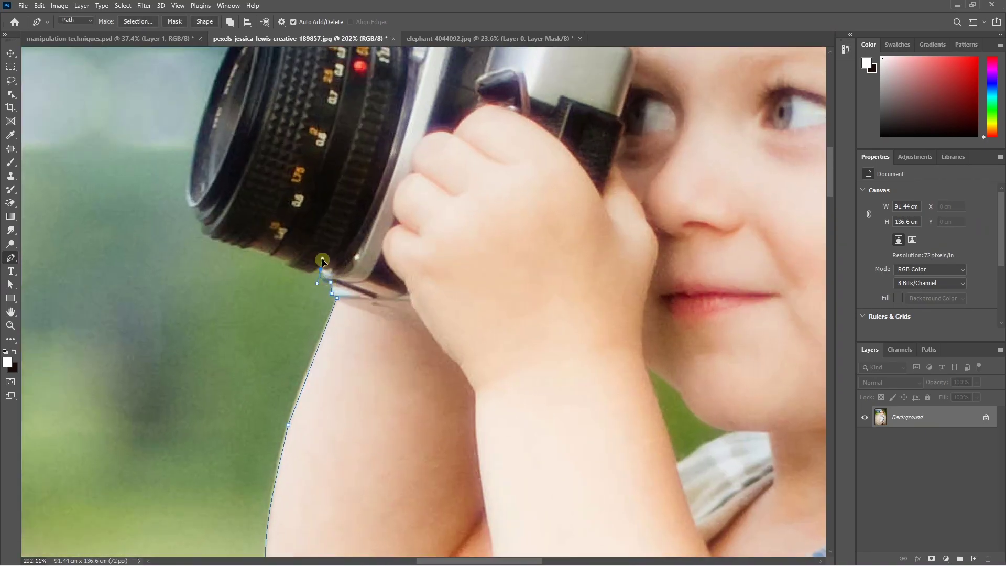
{"action": "left_click", "coordinate": [305, 271]}
{"action": "left_click", "coordinate": [285, 260]}
{"action": "left_click", "coordinate": [266, 253]}
{"action": "left_click", "coordinate": [244, 245]}
{"action": "scroll", "coordinate": [229, 243], "scroll_direction": "up", "scroll_amount": 3}
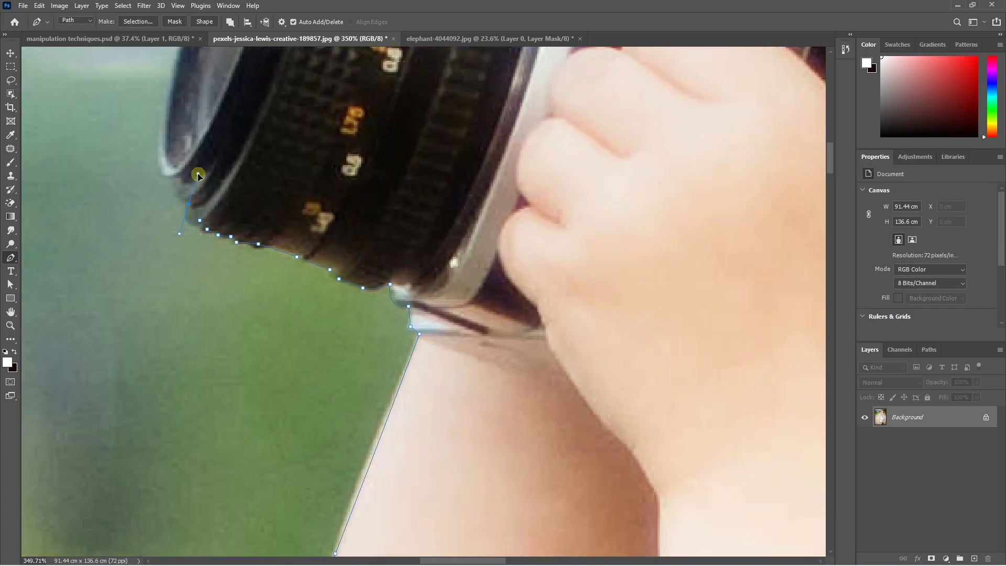
{"action": "scroll", "coordinate": [159, 156], "scroll_direction": "down", "scroll_amount": 2}
- Trace the lens's left edge, front rim and top edge with Pen points
{"action": "left_click", "coordinate": [148, 343]}
{"action": "left_click", "coordinate": [207, 137]}
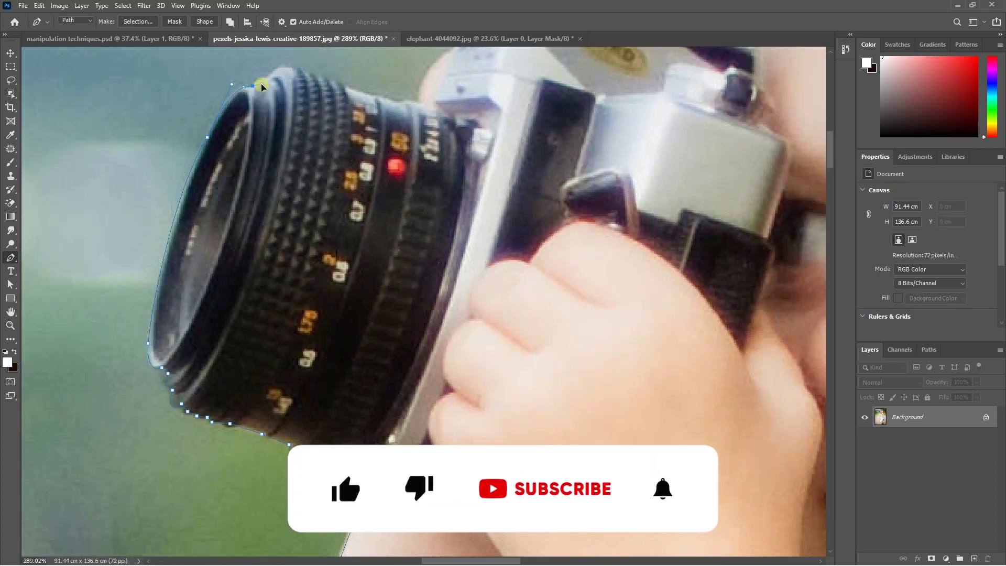
{"action": "left_click", "coordinate": [253, 85]}
{"action": "left_click", "coordinate": [287, 68]}
{"action": "left_click", "coordinate": [302, 70]}
{"action": "left_click", "coordinate": [327, 80]}
- Continue the Pen outline across the top edge of the camera body
{"action": "left_click_drag", "start_coordinate": [327, 80], "coordinate": [192, 288]}
{"action": "left_click", "coordinate": [315, 258]}
{"action": "left_click", "coordinate": [332, 233]}
{"action": "left_click", "coordinate": [358, 196]}
{"action": "left_click", "coordinate": [419, 169]}
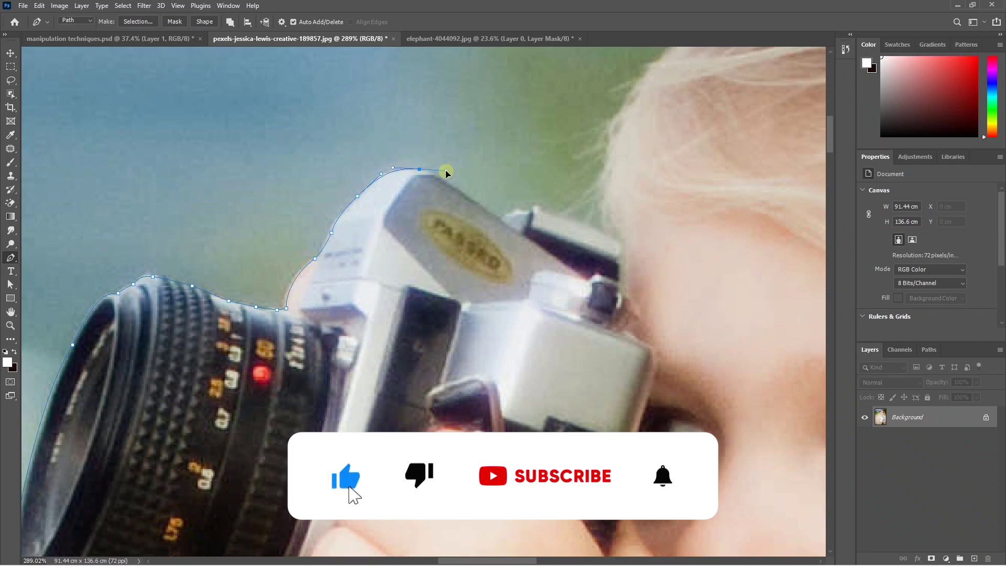
{"action": "left_click", "coordinate": [499, 216]}
{"action": "left_click", "coordinate": [537, 207]}
{"action": "left_click", "coordinate": [565, 219]}
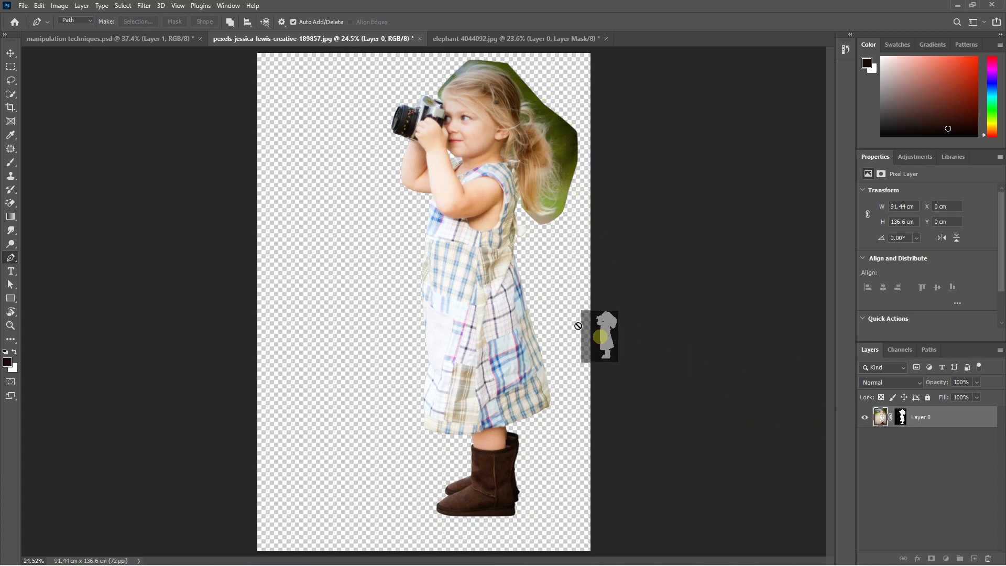
- Load the girl's mask as a selection and open Select and Mask
{"action": "left_click_drag", "start_coordinate": [902, 419], "coordinate": [487, 247]}
{"action": "left_click", "coordinate": [900, 417], "text": "ctrl"}
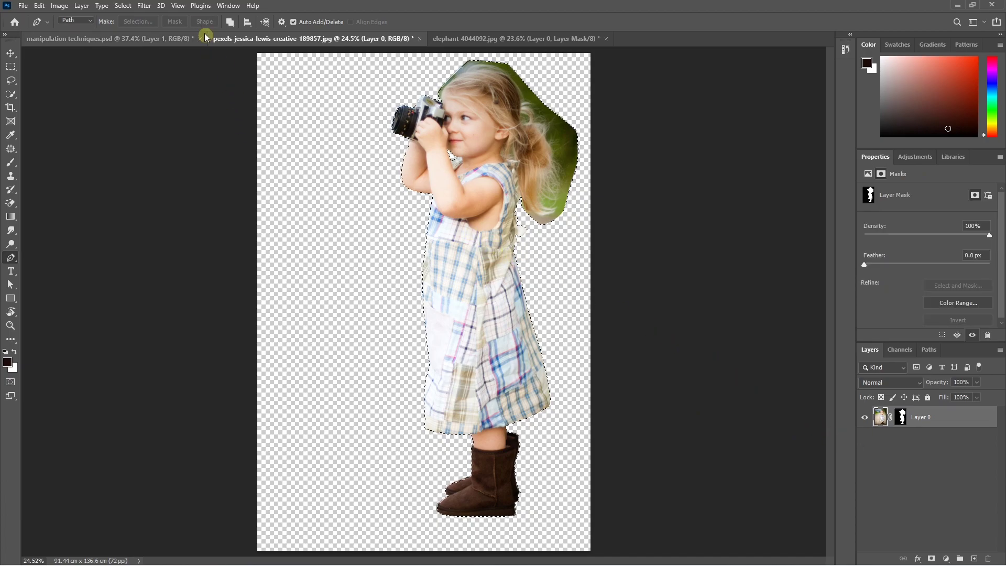
{"action": "left_click", "coordinate": [122, 5]}
{"action": "left_click", "coordinate": [155, 153]}
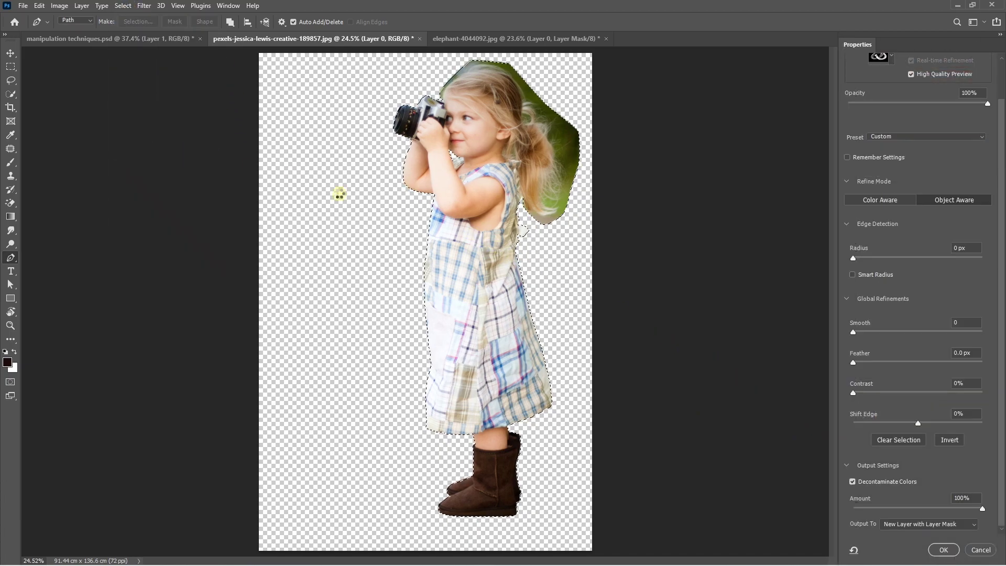
- Preview on Black, run Select Subject, and refine the hair and dress edges
{"action": "left_click", "coordinate": [892, 80]}
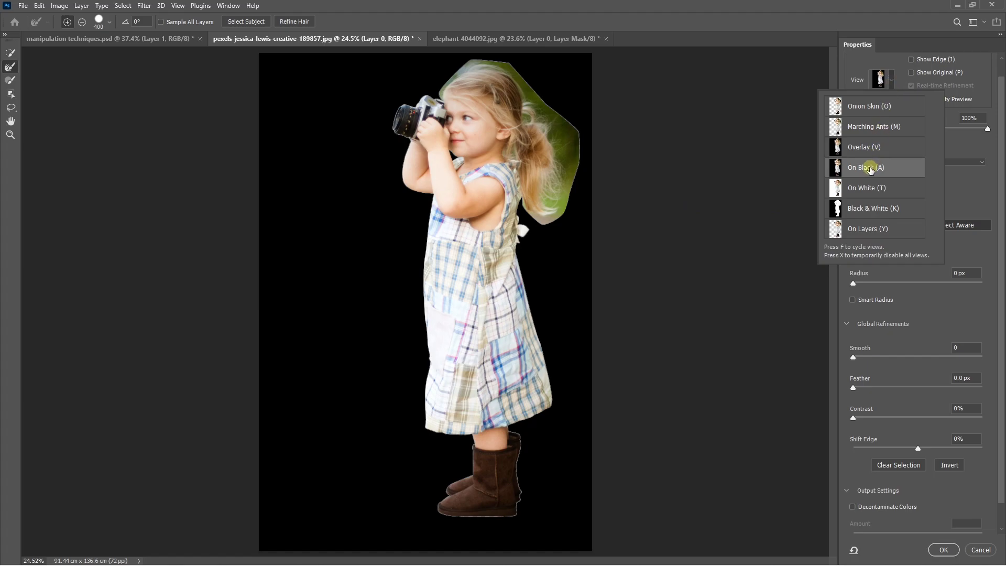
{"action": "left_click", "coordinate": [892, 83]}
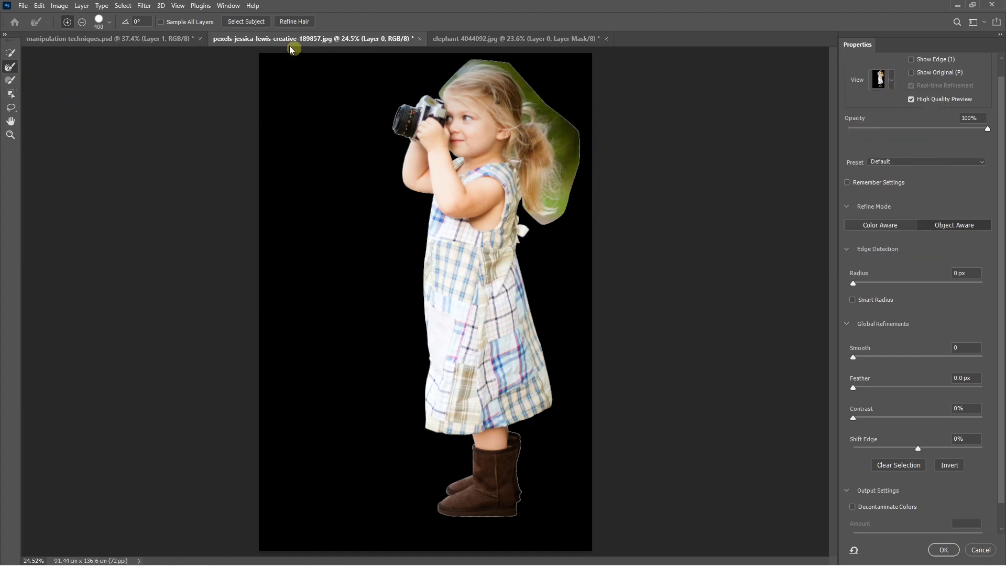
{"action": "left_click", "coordinate": [244, 22]}
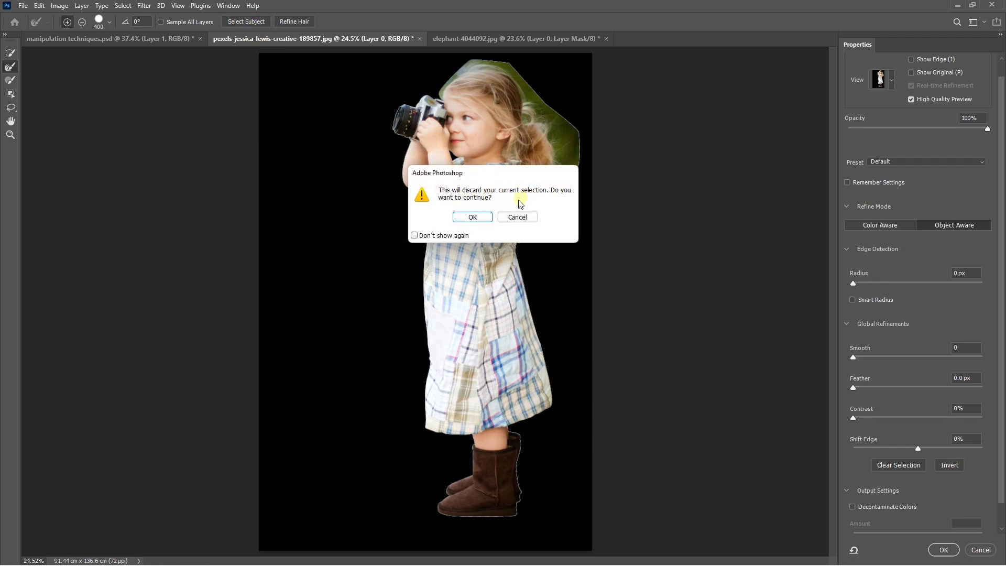
{"action": "left_click", "coordinate": [473, 217]}
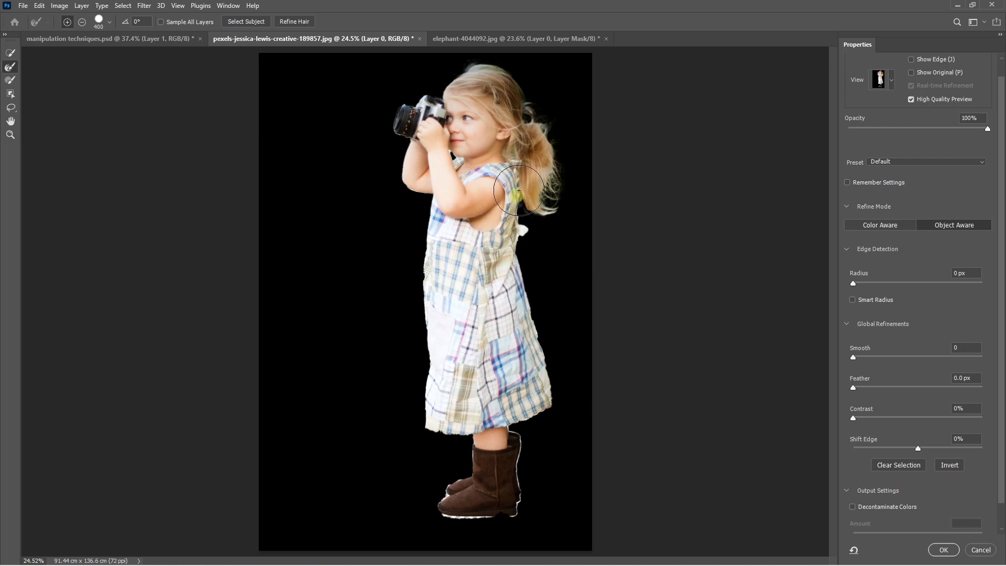
{"action": "left_click_drag", "start_coordinate": [524, 97], "coordinate": [545, 198]}
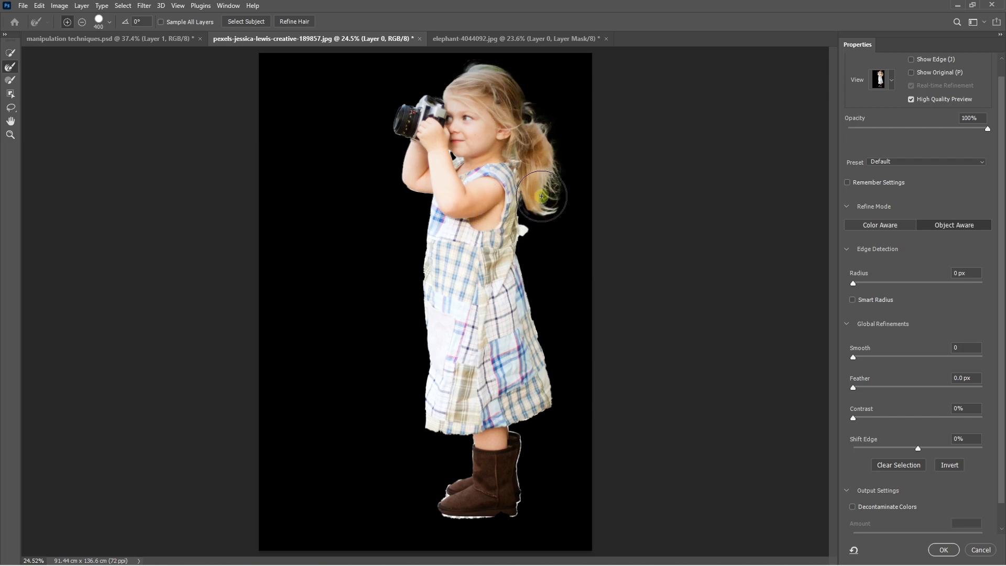
{"action": "mouse_move", "coordinate": [423, 289]}
{"action": "left_mouse_down"}
{"action": "mouse_move", "coordinate": [426, 381]}
{"action": "mouse_move", "coordinate": [549, 354]}
{"action": "mouse_move", "coordinate": [545, 406]}
{"action": "mouse_move", "coordinate": [506, 478]}
{"action": "mouse_move", "coordinate": [460, 521]}
{"action": "mouse_move", "coordinate": [519, 449]}
{"action": "mouse_move", "coordinate": [550, 314]}
{"action": "mouse_move", "coordinate": [521, 254]}
{"action": "mouse_move", "coordinate": [531, 180]}
{"action": "mouse_move", "coordinate": [486, 110]}
{"action": "mouse_move", "coordinate": [488, 89]}
{"action": "mouse_move", "coordinate": [542, 194]}
{"action": "left_mouse_up"}
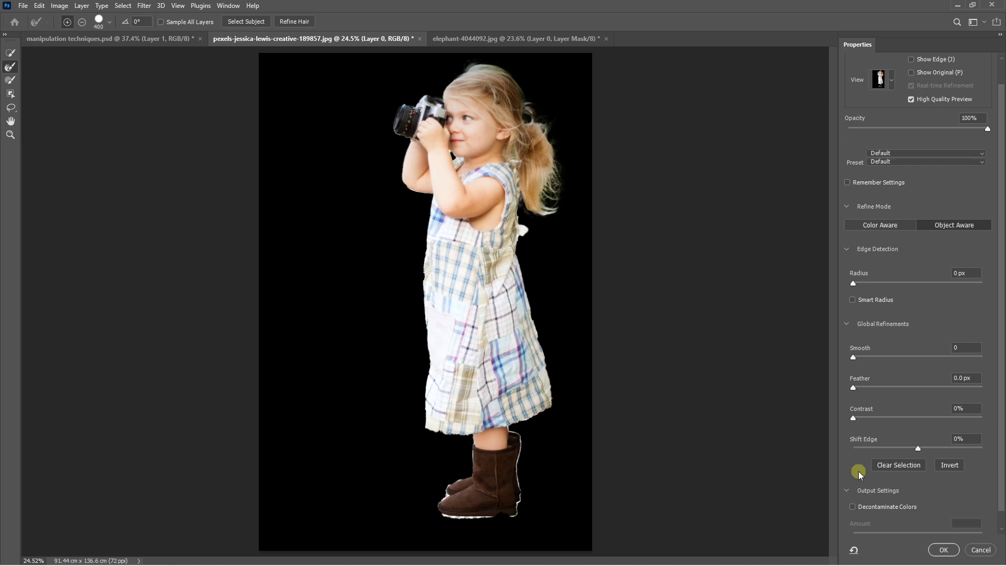
- Output to New Layer with Layer Mask, decontaminating colours, with Smooth 4, Feather 0.5 px, Contrast 5% and Shift Edge -9%
{"action": "scroll", "coordinate": [863, 489], "scroll_direction": "down", "scroll_amount": 1}
{"action": "left_click", "coordinate": [901, 530]}
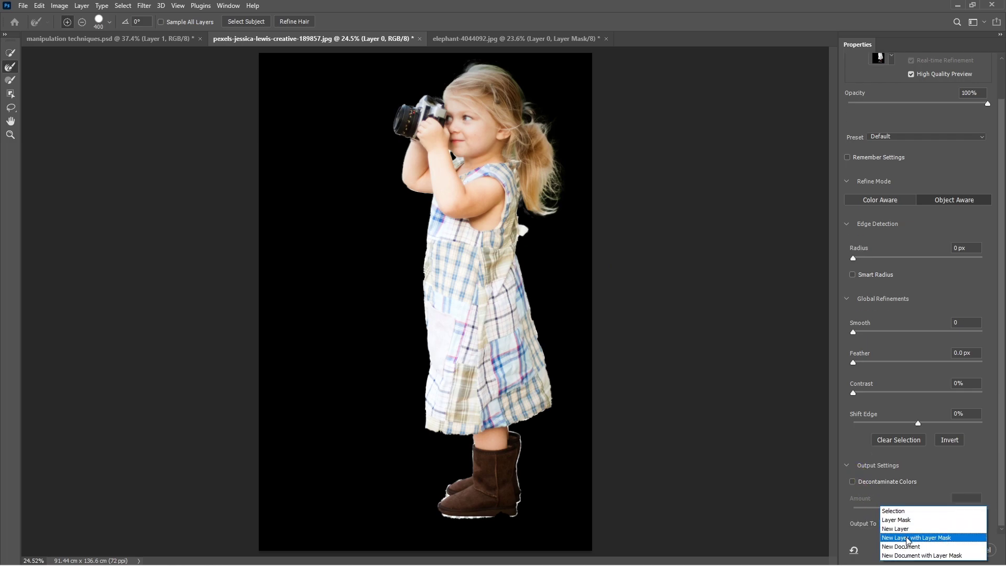
{"action": "left_click", "coordinate": [909, 543]}
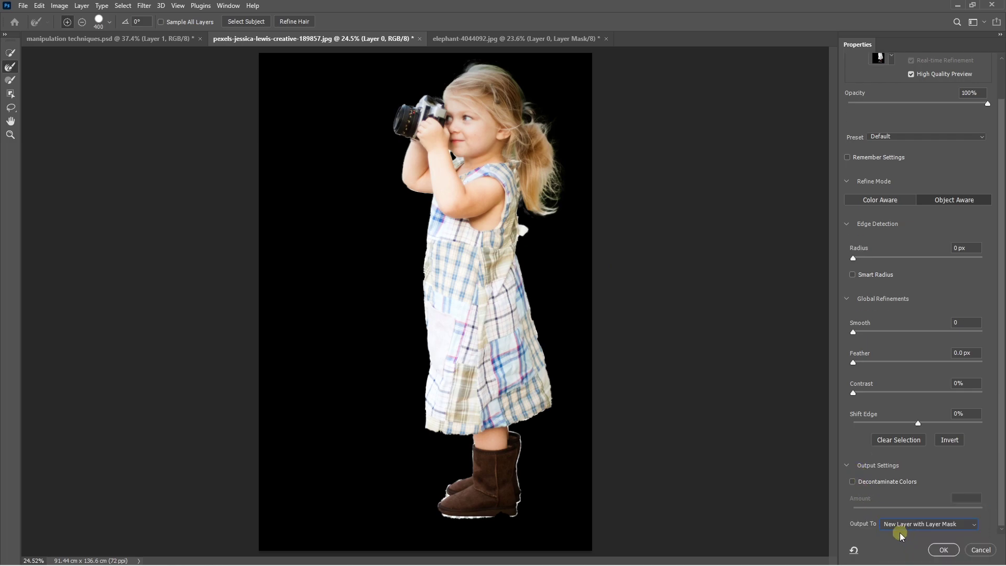
{"action": "left_click", "coordinate": [851, 481]}
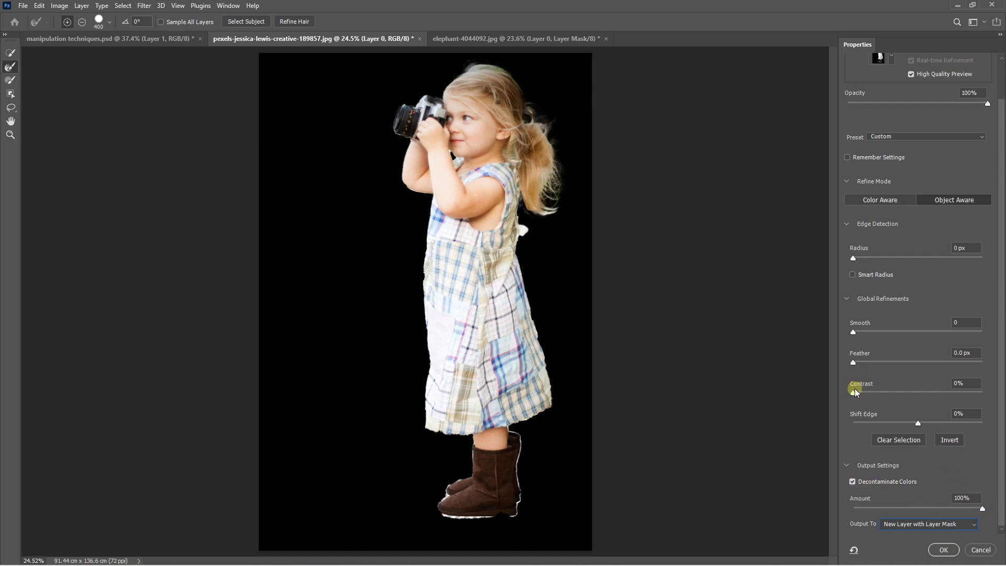
{"action": "left_click_drag", "start_coordinate": [855, 391], "coordinate": [859, 396]}
{"action": "left_click_drag", "start_coordinate": [919, 426], "coordinate": [912, 424]}
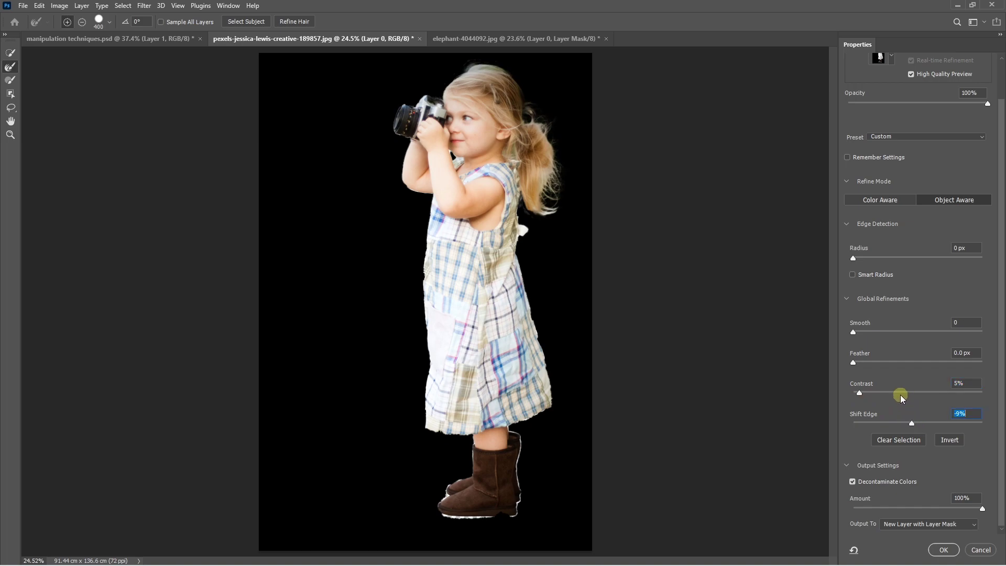
{"action": "left_click_drag", "start_coordinate": [859, 393], "coordinate": [857, 362]}
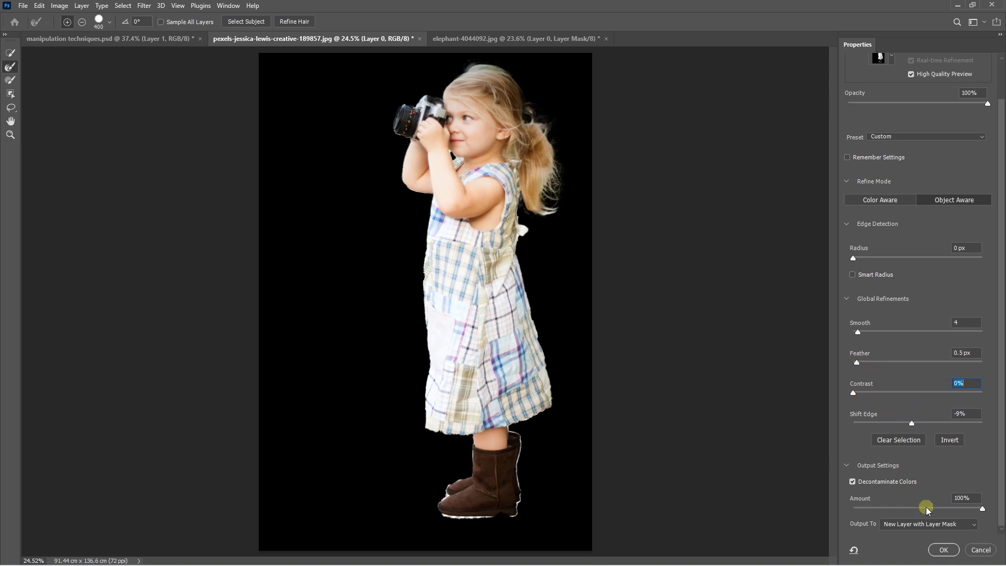
{"action": "left_click", "coordinate": [939, 551]}
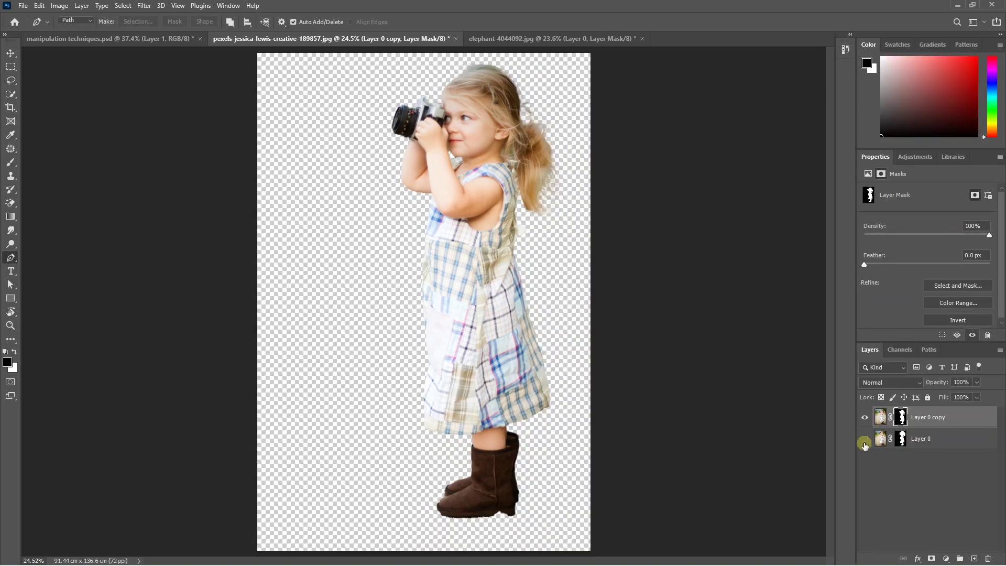
- Show Layer 0 and add a black-filled backdrop layer at the bottom of the stack
{"action": "left_click", "coordinate": [864, 439]}
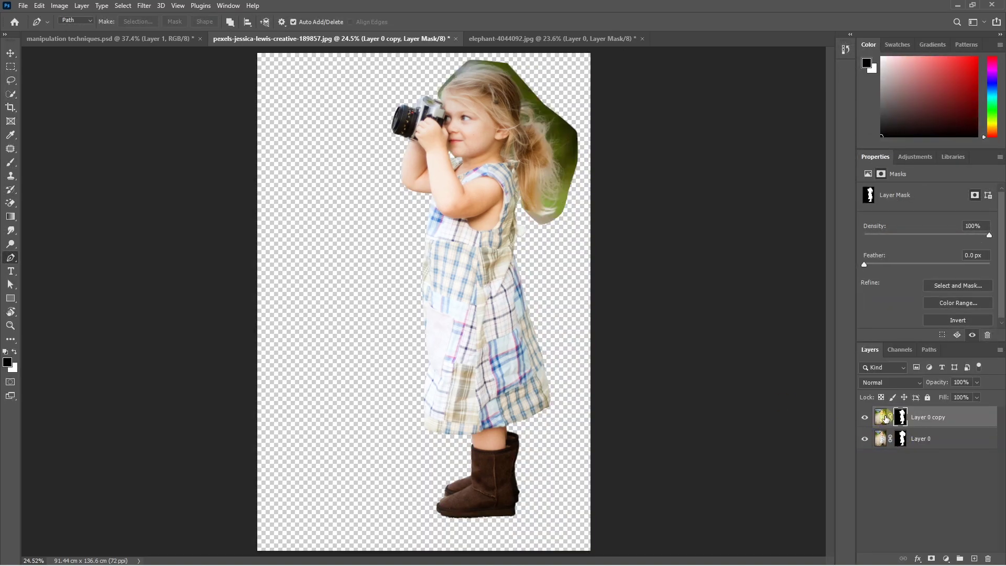
{"action": "left_click", "coordinate": [918, 432]}
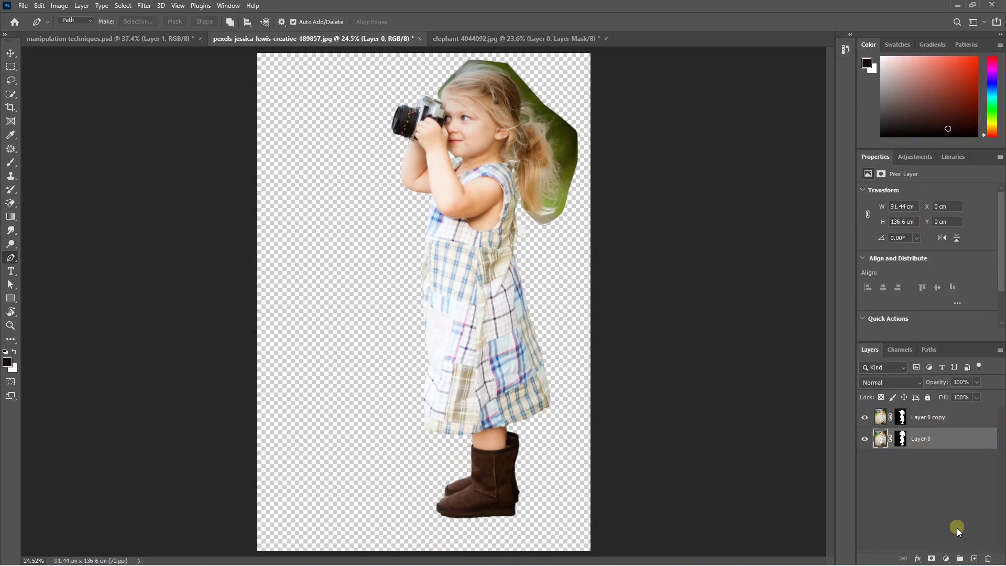
{"action": "left_click", "coordinate": [970, 558]}
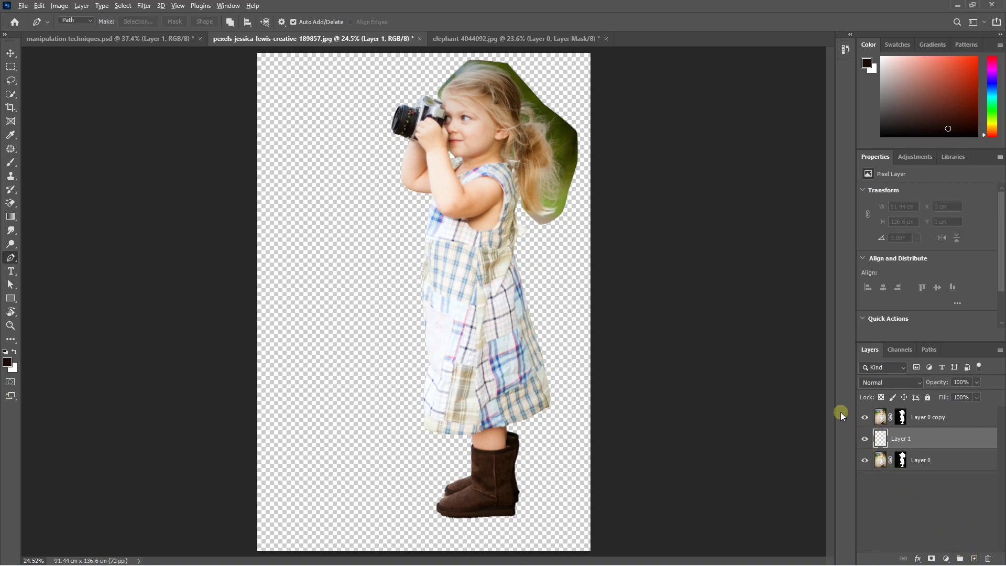
{"action": "key", "text": "alt+BackSpace"}
{"action": "key", "text": "d"}
{"action": "key", "text": "alt+BackSpace"}
{"action": "key", "text": "ctrl+bracketleft"}
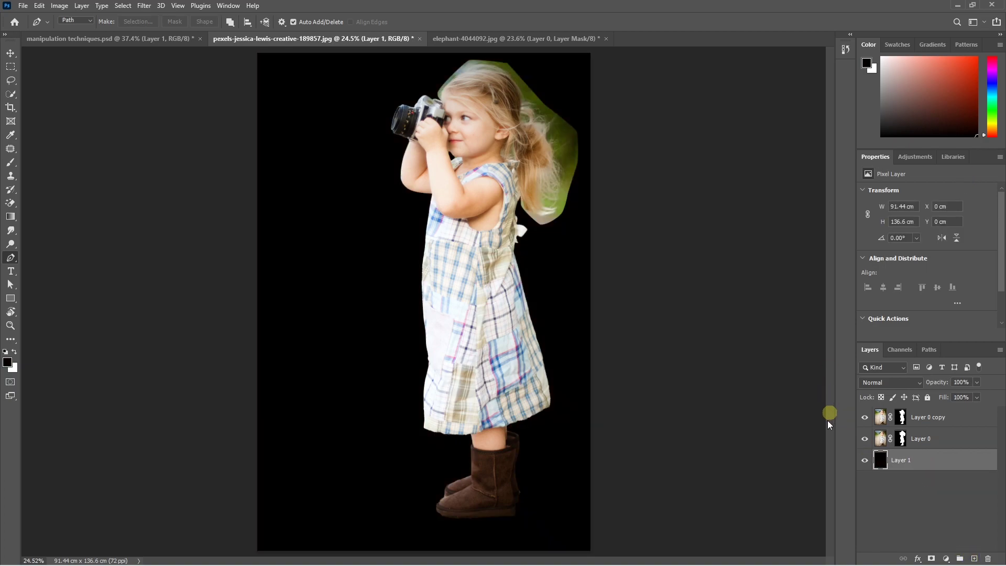
- Convert Layer 0 copy to a smart object with an inverted black mask, then target Layer 0's mask
{"action": "left_click", "coordinate": [925, 417]}
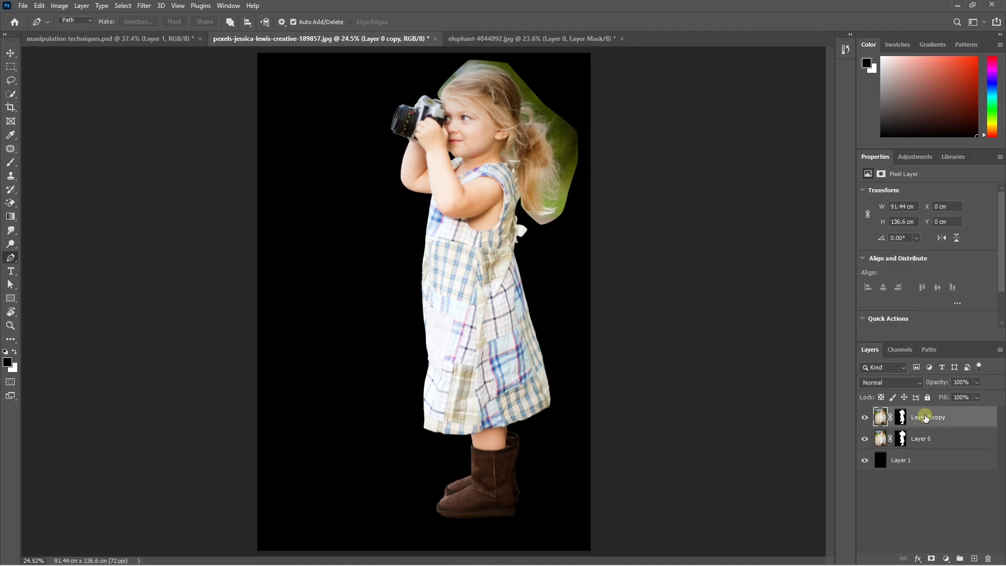
{"action": "right_click", "coordinate": [925, 416]}
{"action": "left_click", "coordinate": [826, 267]}
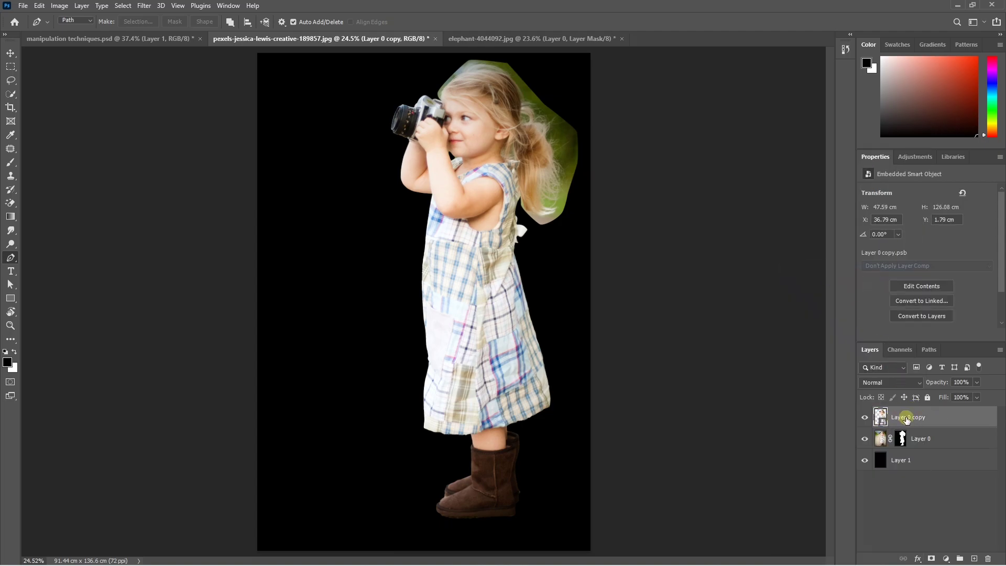
{"action": "left_click", "coordinate": [931, 560]}
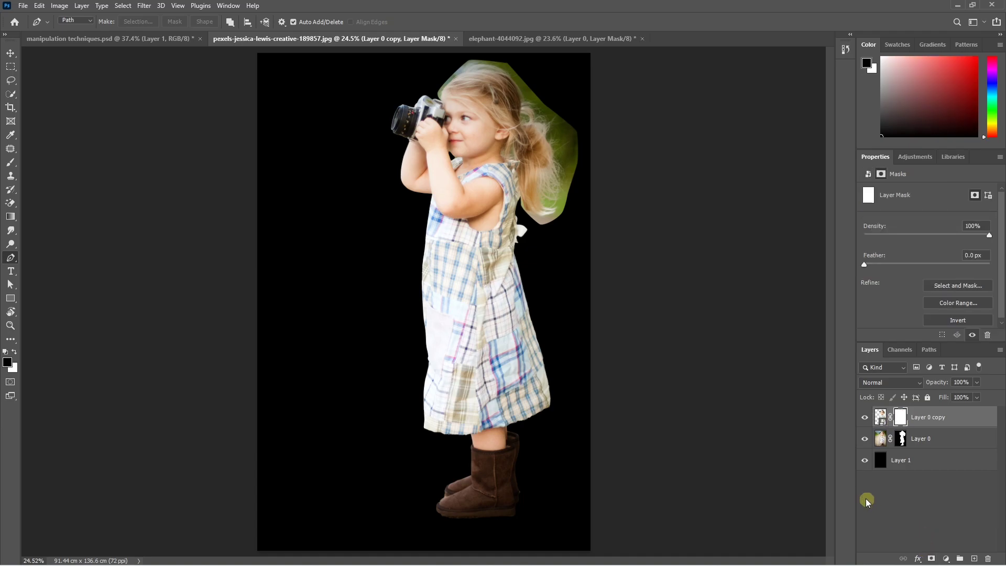
{"action": "key", "text": "ctrl+i"}
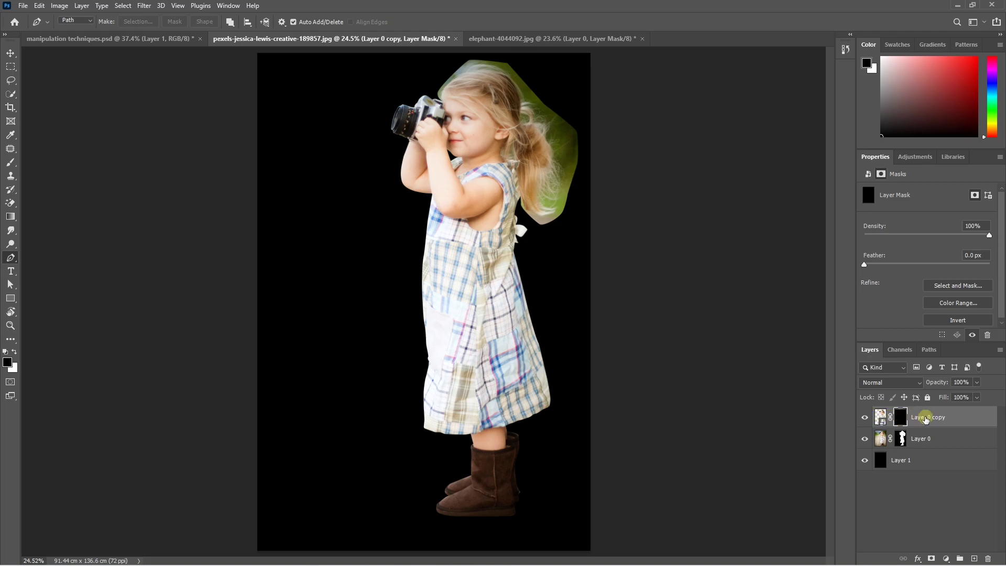
{"action": "left_click", "coordinate": [901, 439]}
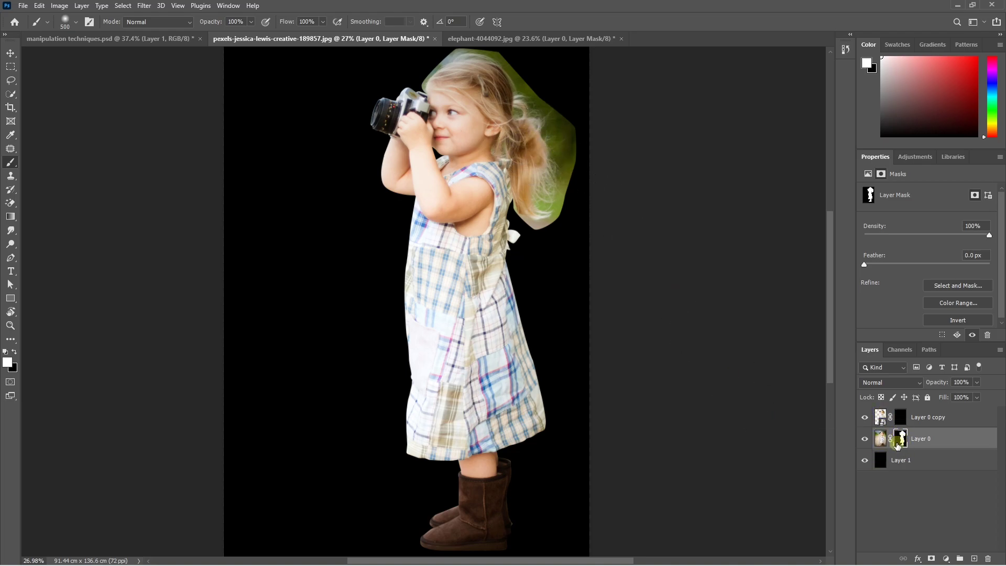
- Paint black on Layer 0's mask over the green fringe, then white on the copy's mask to reveal the hair
{"action": "scroll", "coordinate": [565, 243], "scroll_direction": "up", "scroll_amount": 1}
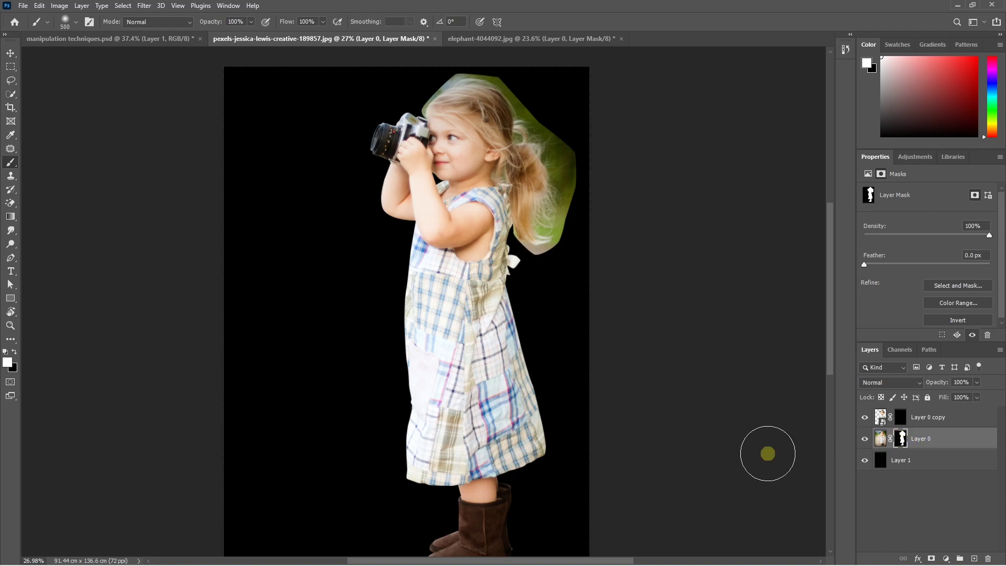
{"action": "left_click", "coordinate": [14, 352]}
{"action": "mouse_move", "coordinate": [532, 217]}
{"action": "left_mouse_down"}
{"action": "mouse_move", "coordinate": [542, 232]}
{"action": "mouse_move", "coordinate": [550, 132]}
{"action": "mouse_move", "coordinate": [539, 112]}
{"action": "mouse_move", "coordinate": [449, 71]}
{"action": "mouse_move", "coordinate": [440, 85]}
{"action": "mouse_move", "coordinate": [550, 213]}
{"action": "mouse_move", "coordinate": [667, 180]}
{"action": "mouse_move", "coordinate": [539, 168]}
{"action": "left_mouse_up"}
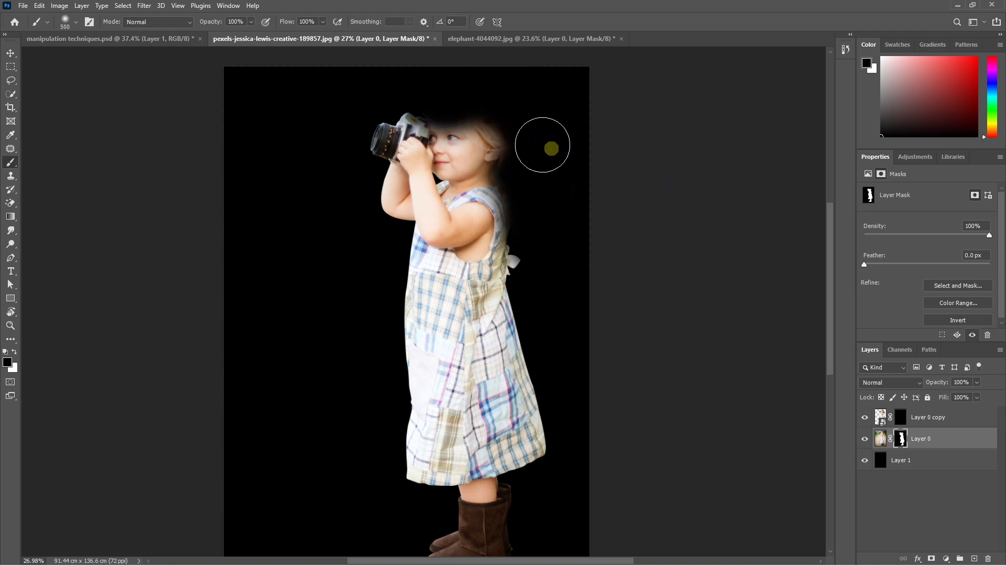
{"action": "left_click", "coordinate": [901, 419]}
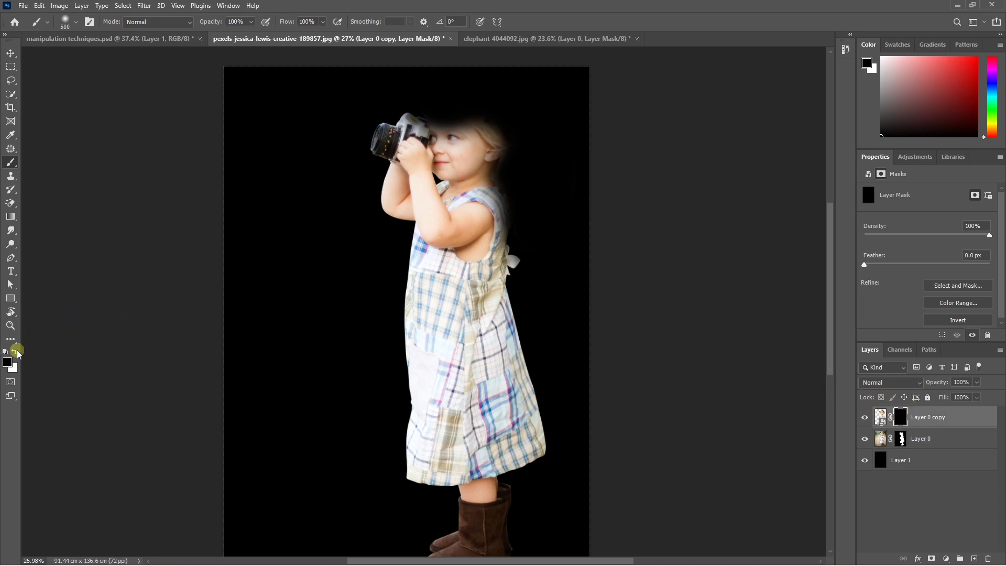
{"action": "left_click", "coordinate": [14, 352]}
{"action": "mouse_move", "coordinate": [487, 152]}
{"action": "left_mouse_down"}
{"action": "mouse_move", "coordinate": [494, 128]}
{"action": "mouse_move", "coordinate": [519, 135]}
{"action": "mouse_move", "coordinate": [449, 99]}
{"action": "mouse_move", "coordinate": [566, 206]}
{"action": "mouse_move", "coordinate": [556, 187]}
{"action": "left_mouse_up"}
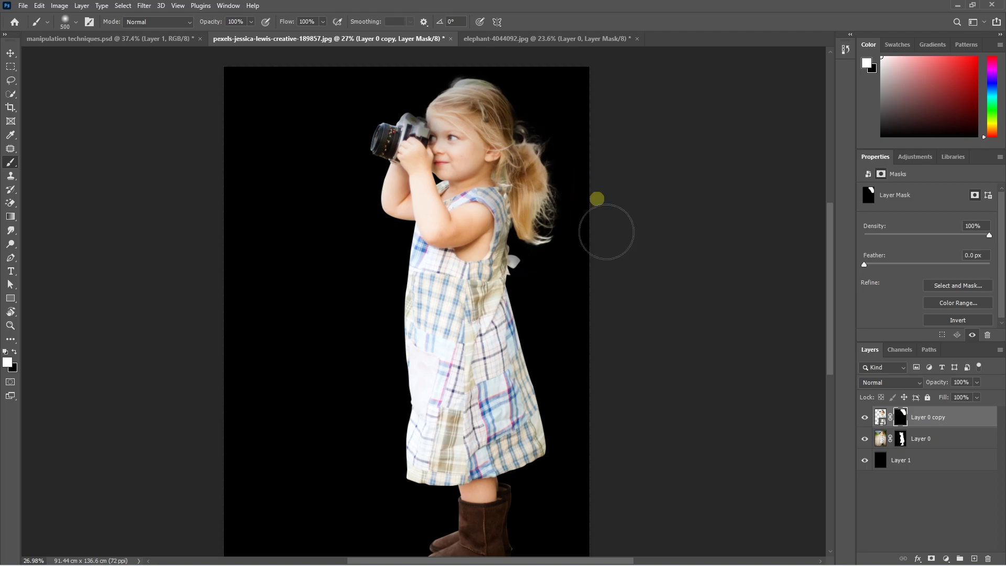
- On a new empty layer, clone hair over the gap in the ponytail
{"action": "left_click", "coordinate": [976, 559]}
{"action": "key", "text": "x"}
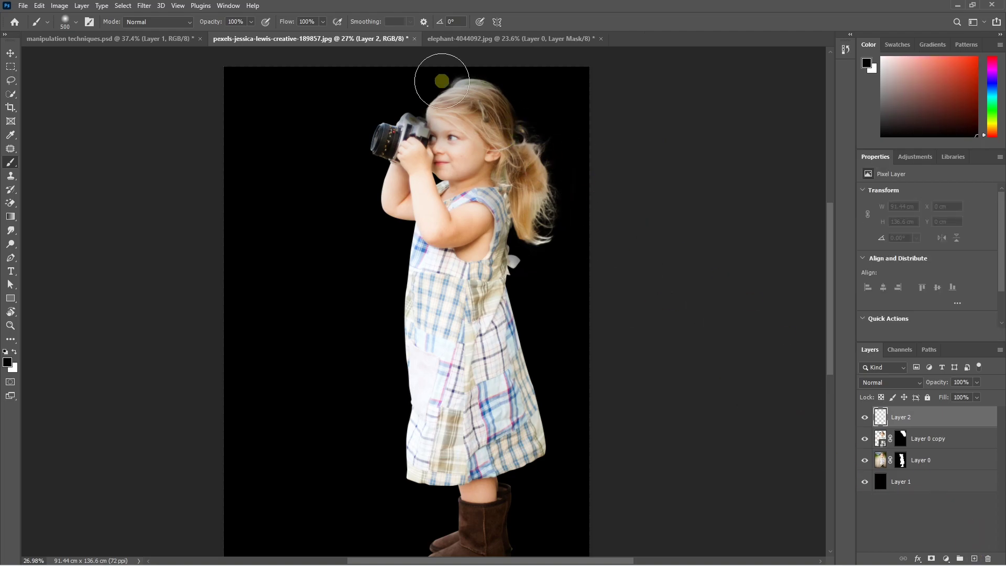
{"action": "scroll", "coordinate": [442, 81], "scroll_direction": "up", "scroll_amount": 5}
{"action": "key", "text": "s"}
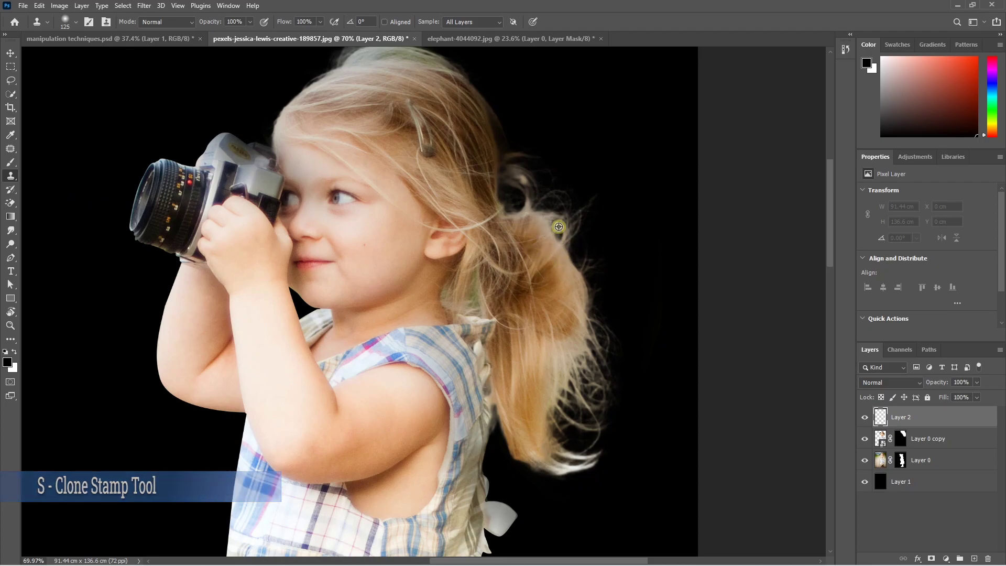
{"action": "left_click_drag", "start_coordinate": [514, 203], "coordinate": [529, 191]}
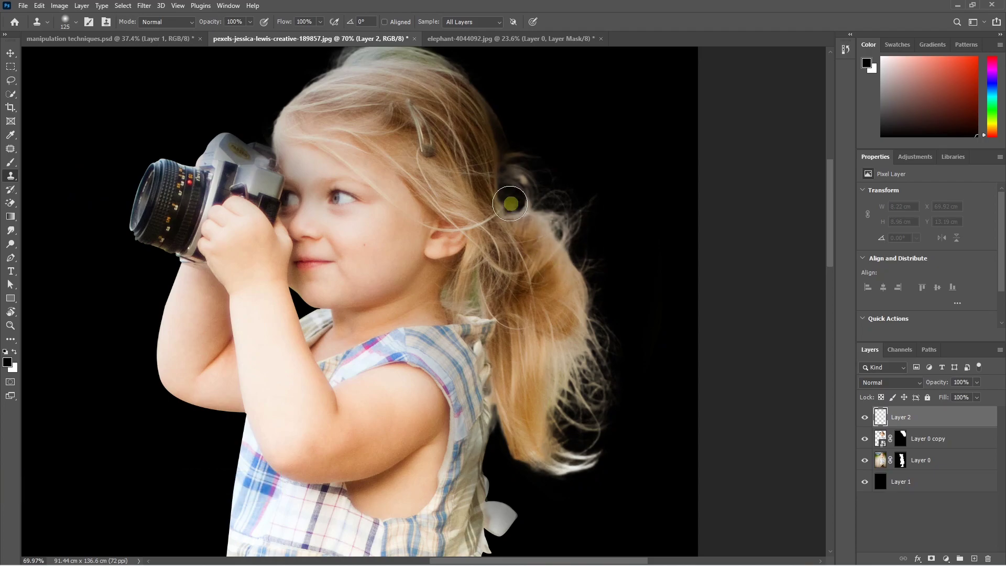
- Delete the black backdrop layer and merge the girl's layers into one
{"action": "key", "text": "v"}
{"action": "key", "text": "ctrl+0"}
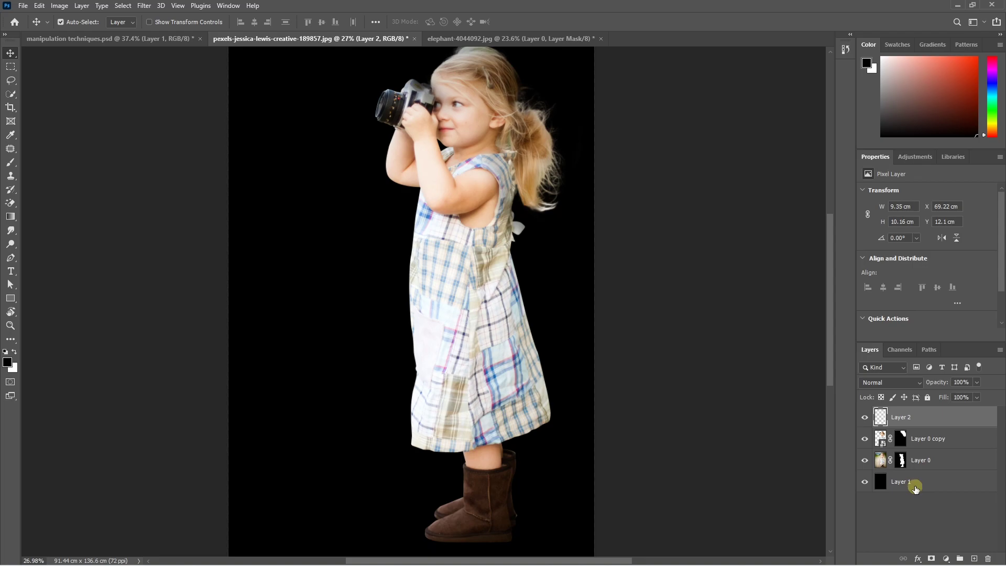
{"action": "left_click_drag", "start_coordinate": [919, 485], "coordinate": [988, 558]}
{"action": "left_click", "coordinate": [928, 459], "text": "shift"}
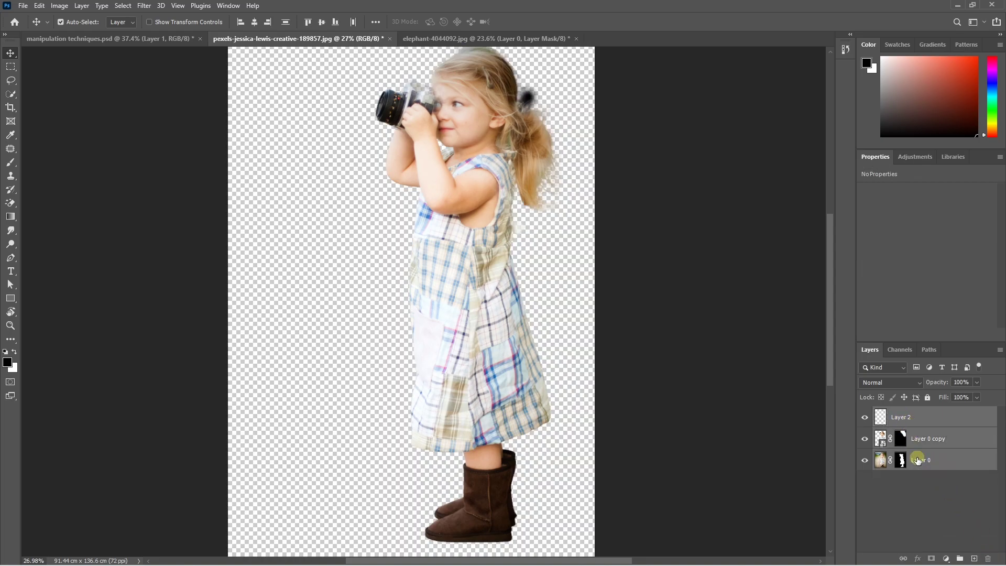
{"action": "key", "text": "ctrl+e"}
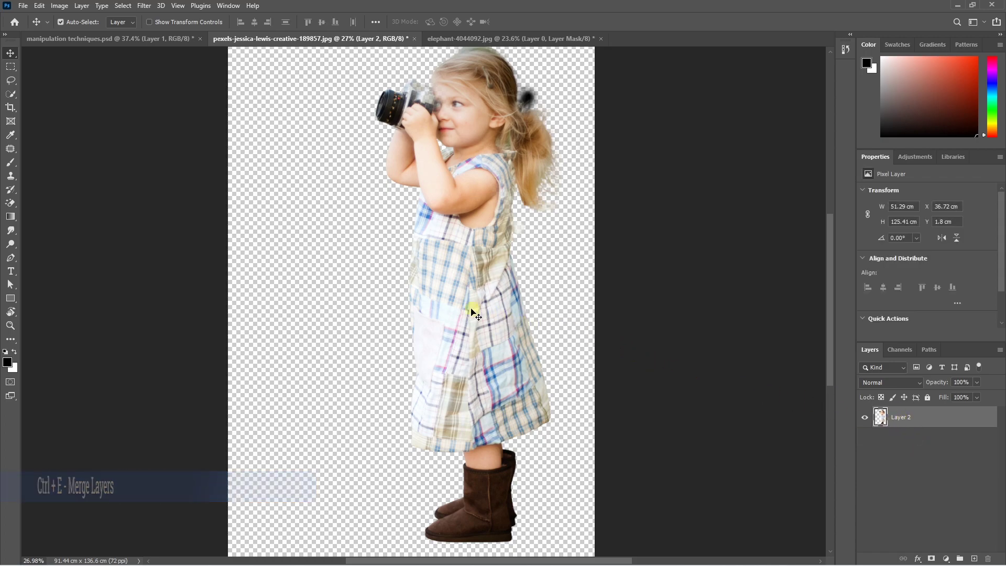
- Drag the girl into the composite and convert her layer to a smart object
{"action": "mouse_move", "coordinate": [476, 308]}
{"action": "left_mouse_down"}
{"action": "mouse_move", "coordinate": [94, 39]}
{"action": "mouse_move", "coordinate": [522, 309]}
{"action": "mouse_move", "coordinate": [522, 321]}
{"action": "left_mouse_up"}
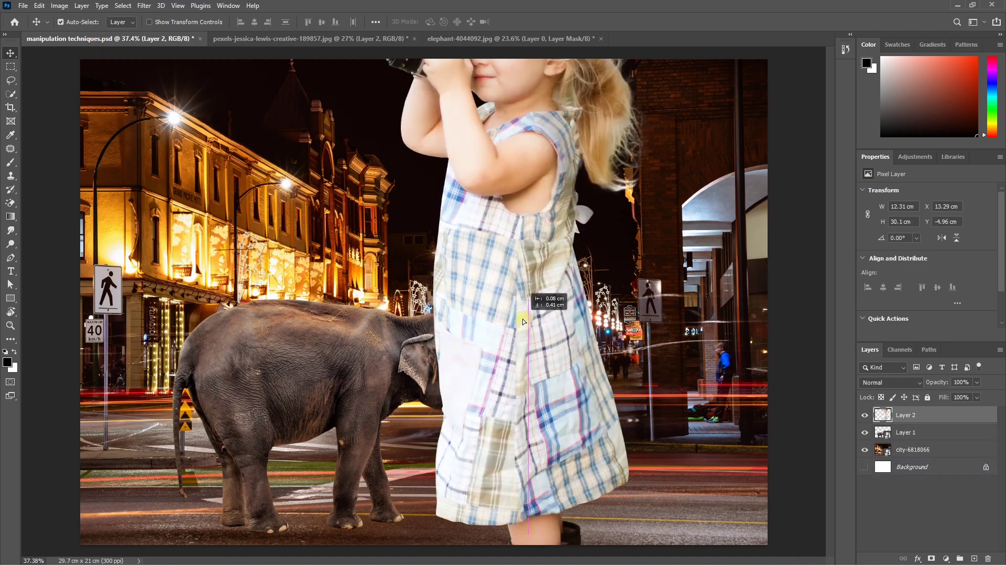
{"action": "right_click", "coordinate": [911, 416]}
{"action": "left_click", "coordinate": [808, 268]}
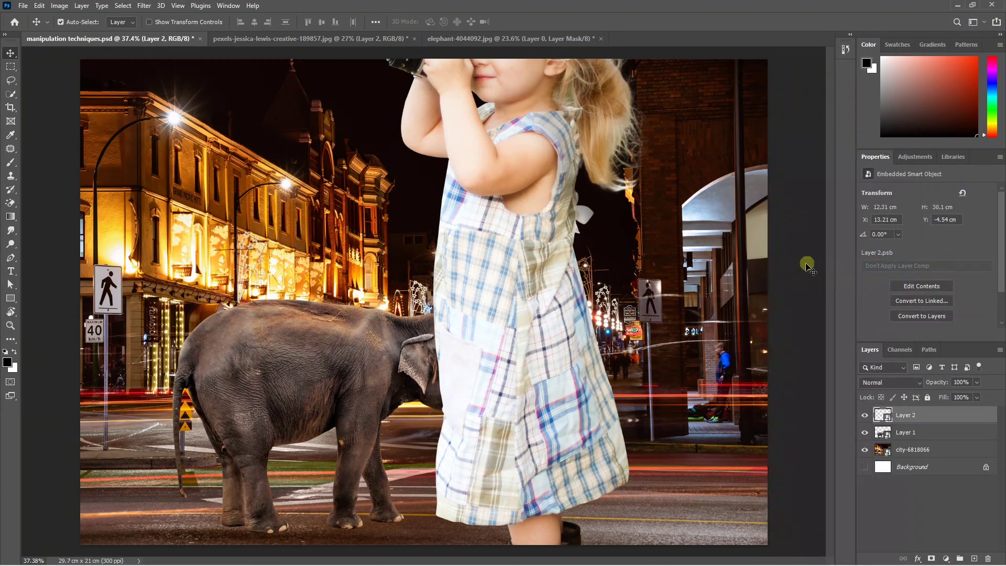
{"action": "scroll", "coordinate": [600, 330], "scroll_direction": "down", "scroll_amount": 3}
{"action": "left_click_drag", "start_coordinate": [600, 330], "coordinate": [597, 335]}
- Scale the girl down to about 21% and place her lower right on the street
{"action": "key", "text": "ctrl+t"}
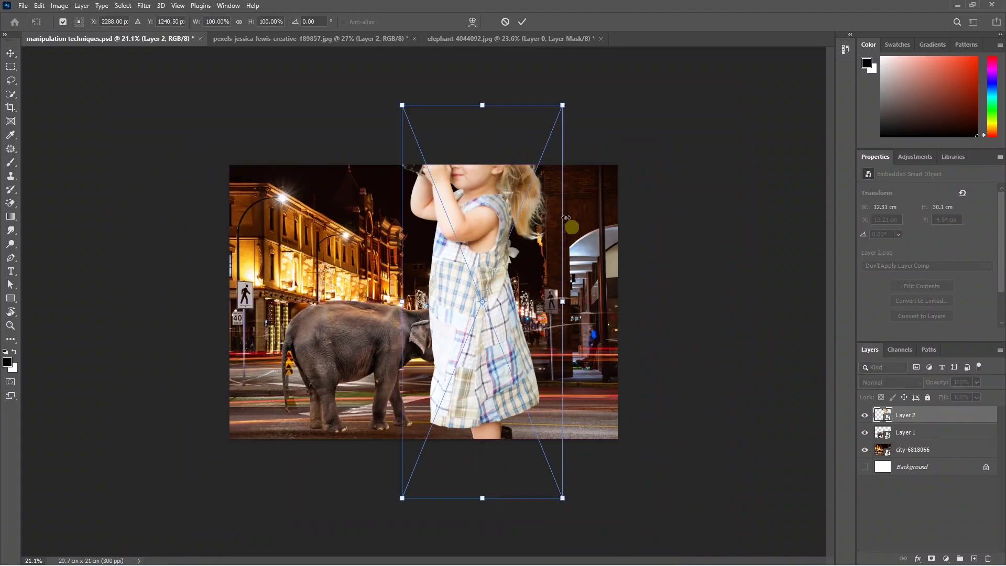
{"action": "left_click_drag", "start_coordinate": [483, 103], "coordinate": [487, 241]}
{"action": "left_click_drag", "start_coordinate": [482, 314], "coordinate": [530, 387]}
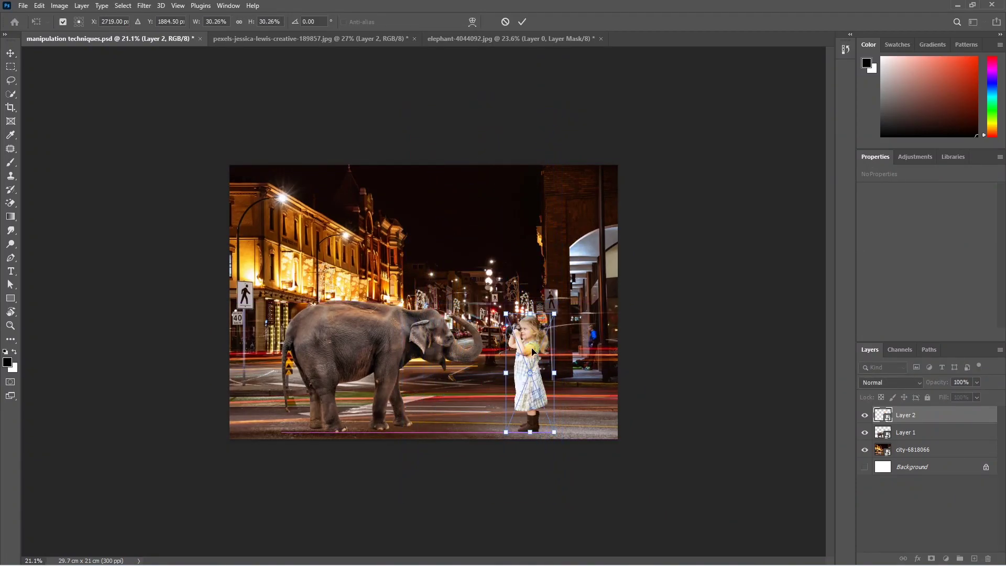
{"action": "key", "text": "ctrl+plus"}
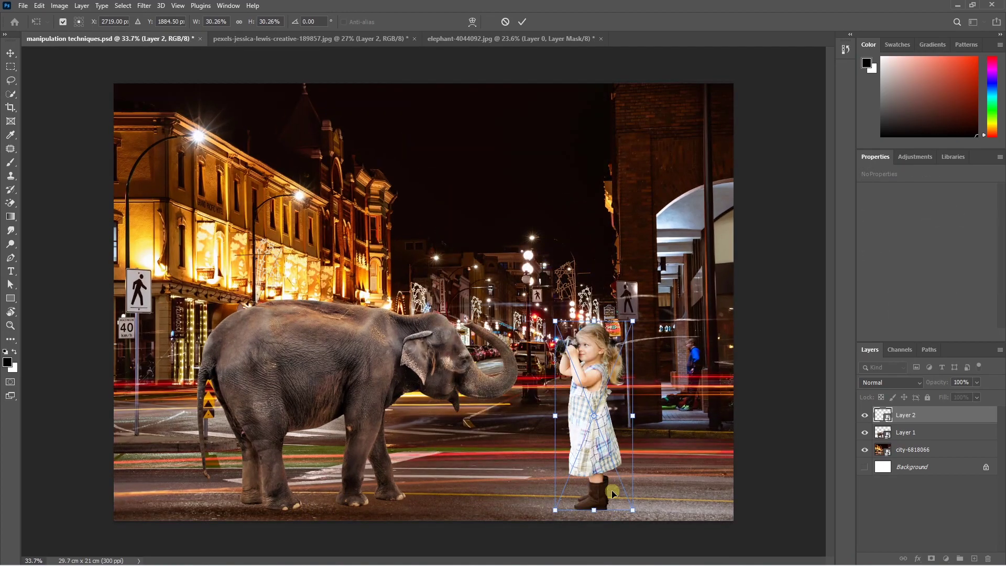
{"action": "left_click_drag", "start_coordinate": [612, 493], "coordinate": [597, 471]}
{"action": "scroll", "coordinate": [608, 412], "scroll_direction": "down", "scroll_amount": 1}
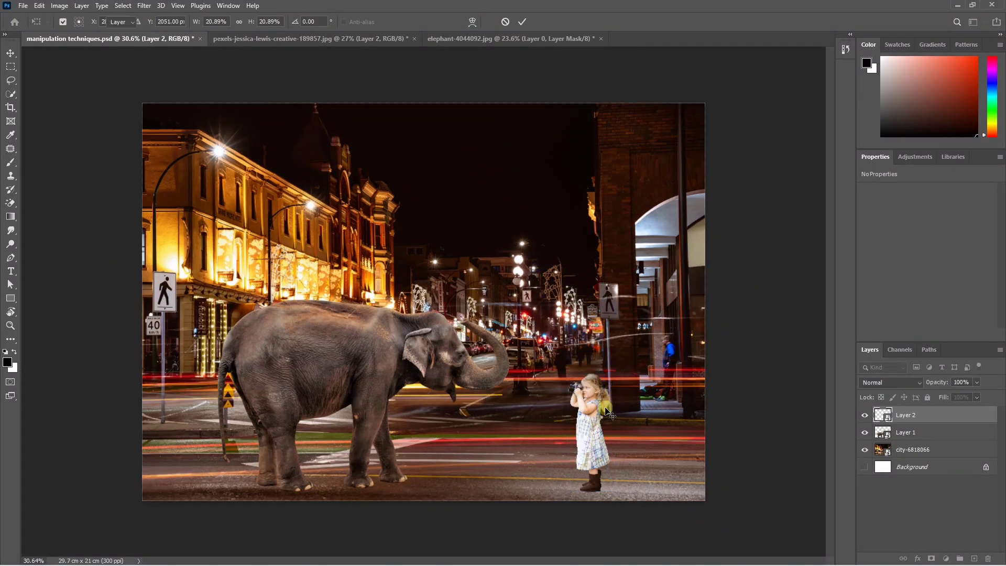
{"action": "key", "text": "Return"}
- Shrink the elephant slightly and move the girl further left
{"action": "left_click", "coordinate": [413, 361], "text": "ctrl"}
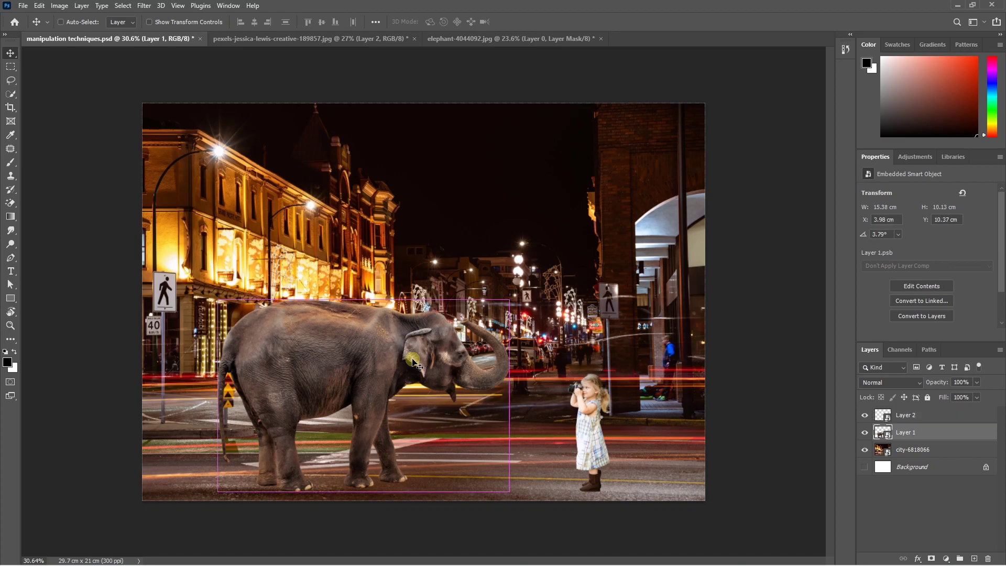
{"action": "key", "text": "ctrl+t"}
{"action": "left_click_drag", "start_coordinate": [509, 318], "coordinate": [497, 321]}
{"action": "key", "text": "Return"}
{"action": "left_click_drag", "start_coordinate": [591, 434], "coordinate": [575, 433]}
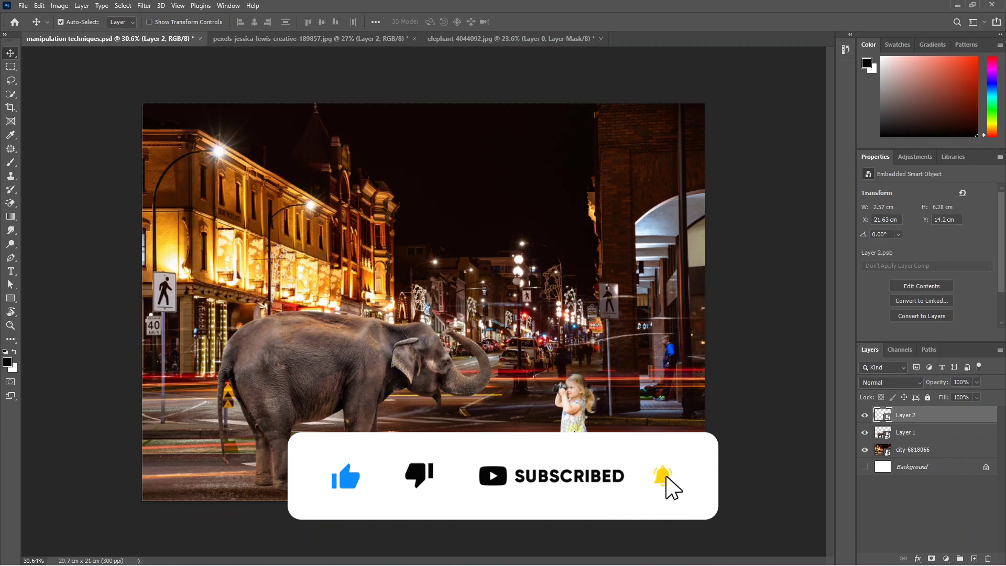
{"action": "double_click", "coordinate": [905, 415]}
{"action": "type", "text": "Girl"}
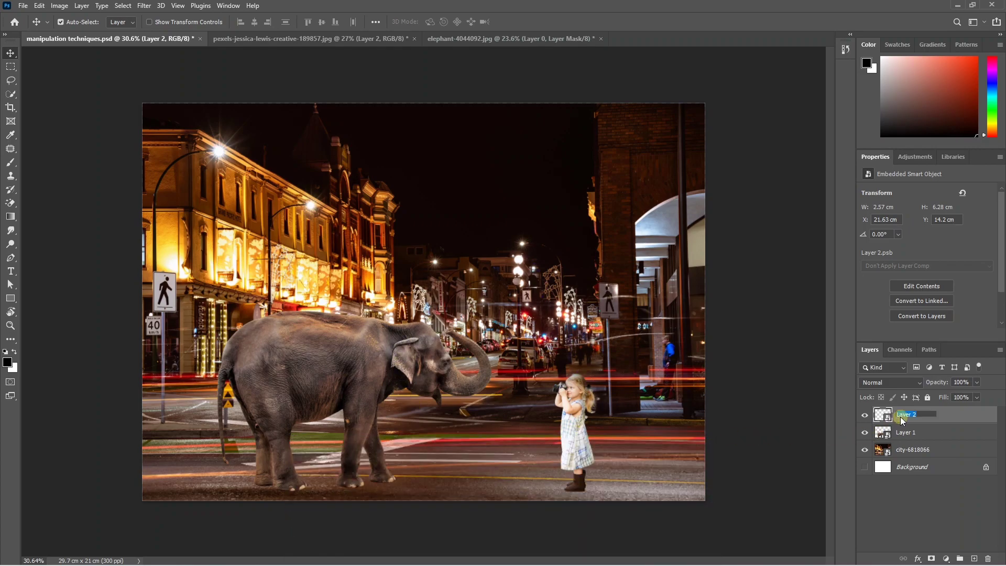
{"action": "key", "text": "Return"}
{"action": "double_click", "coordinate": [905, 434]}
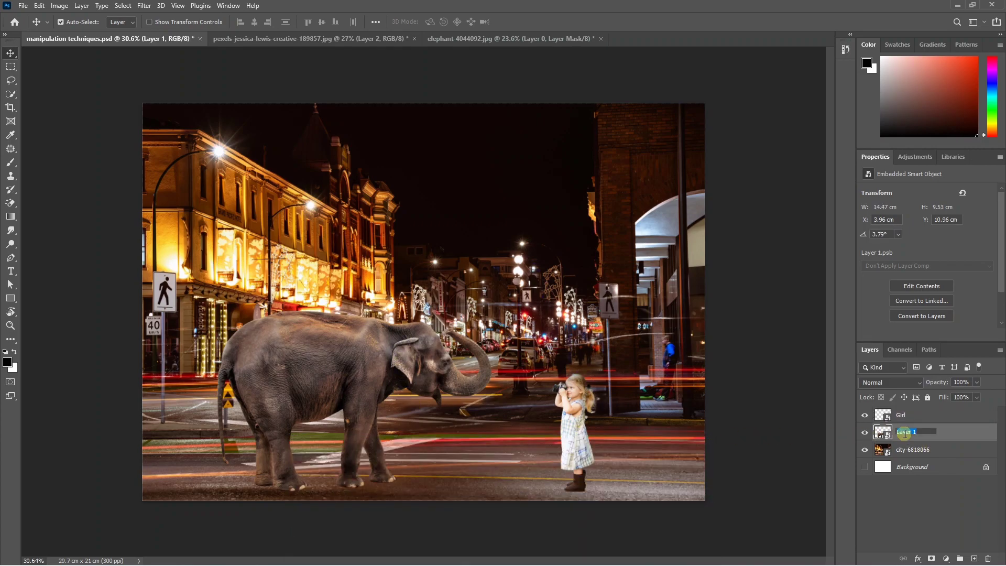
{"action": "type", "text": "Elephant"}
{"action": "key", "text": "Return"}
{"action": "left_click", "coordinate": [906, 416]}
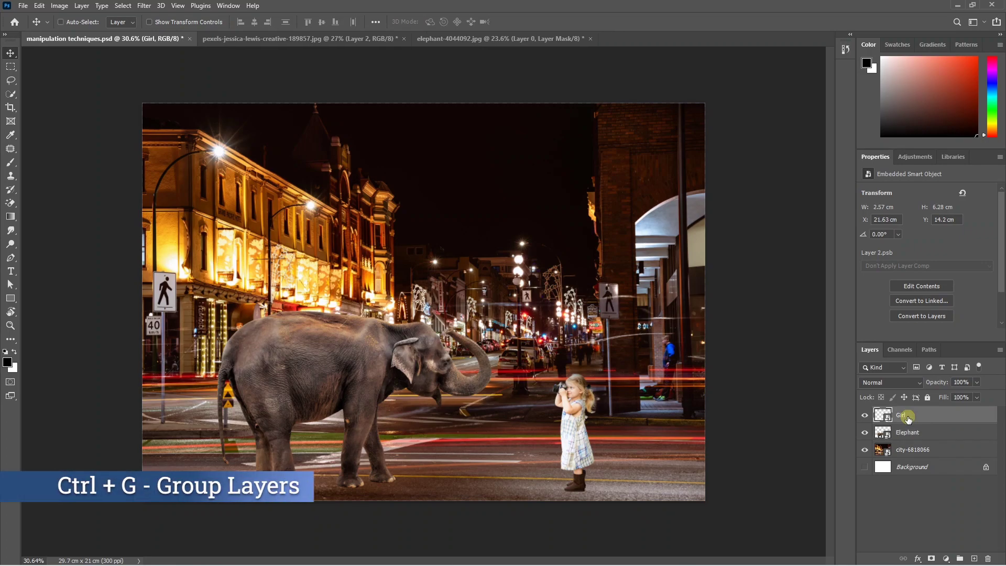
{"action": "key", "text": "ctrl+g"}
{"action": "left_click", "coordinate": [878, 414]}
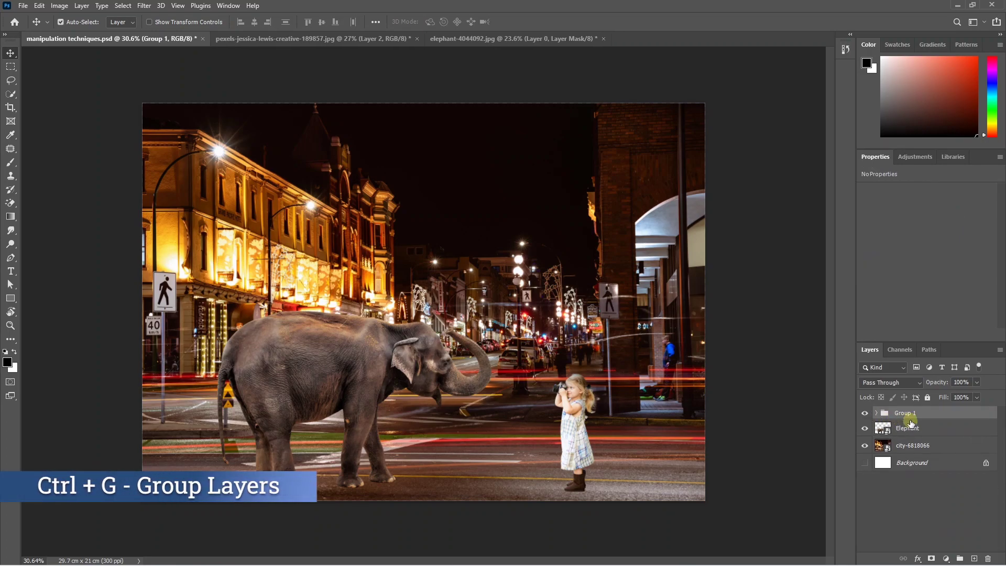
{"action": "left_click", "coordinate": [876, 414]}
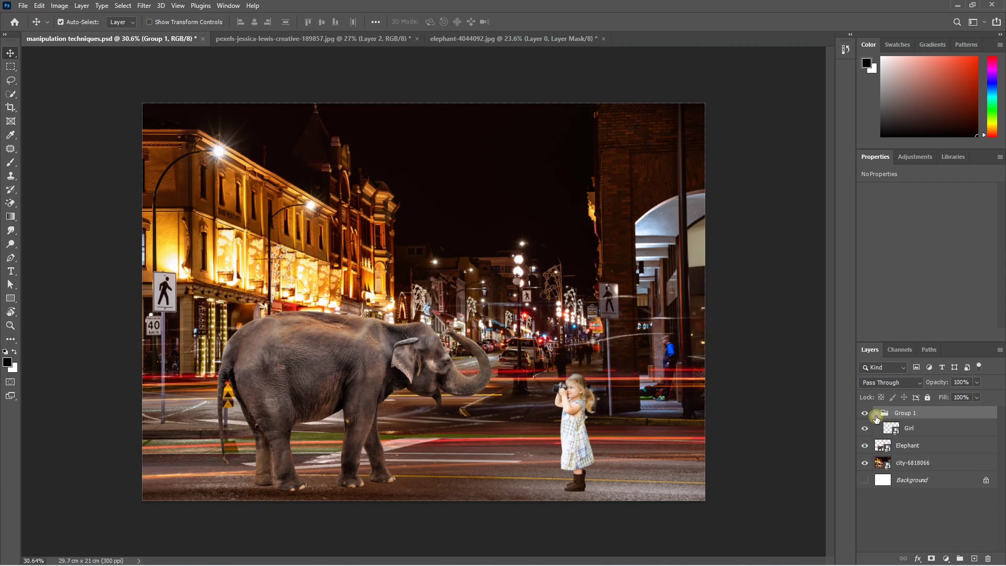
{"action": "left_click", "coordinate": [907, 448]}
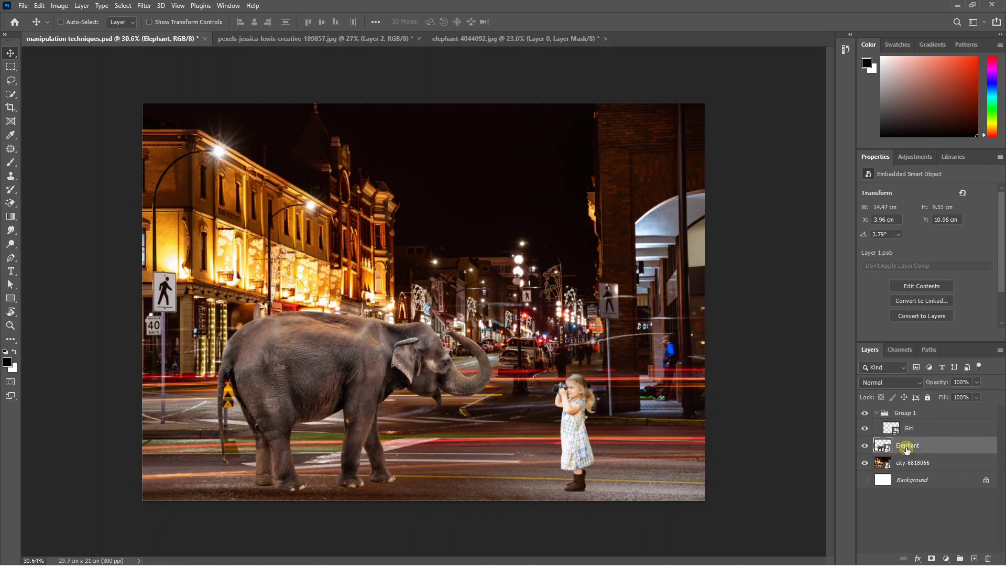
{"action": "key", "text": "ctrl+g"}
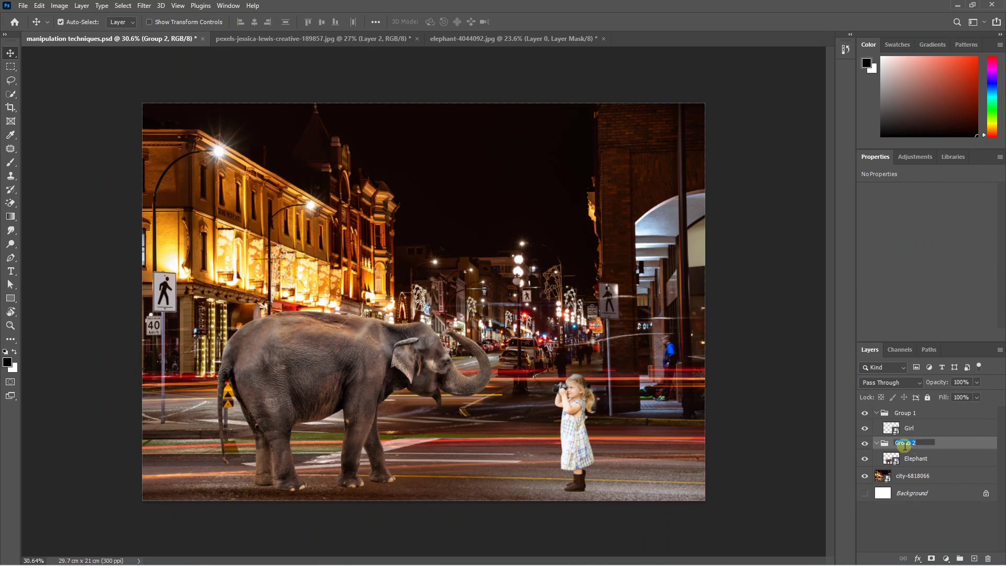
{"action": "left_click", "coordinate": [908, 442]}
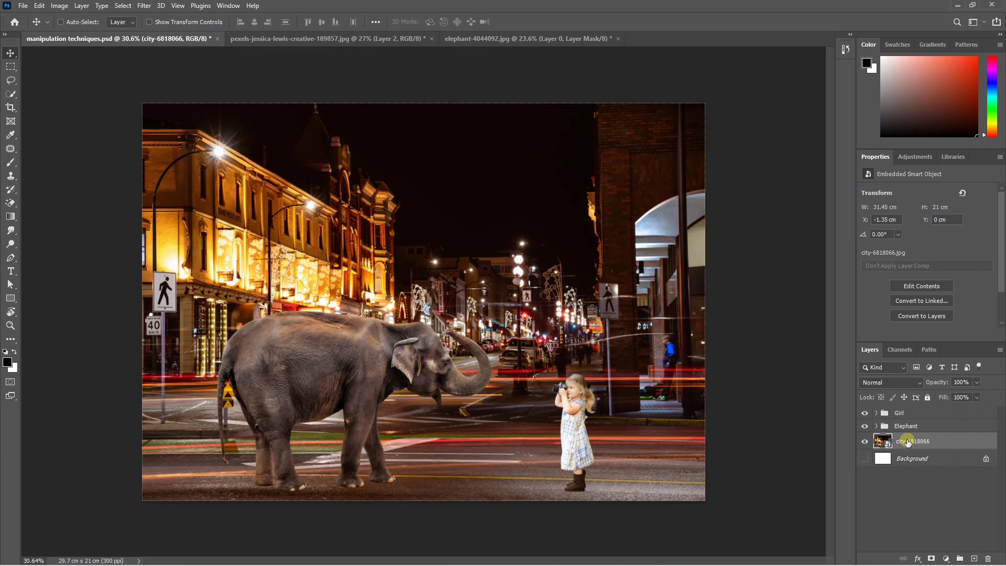
{"action": "key", "text": "ctrl+g"}
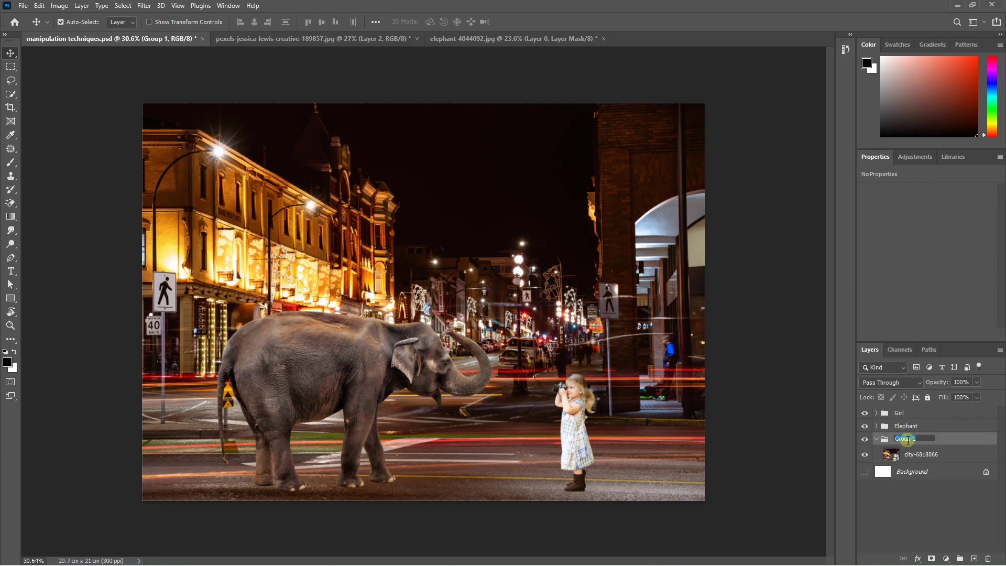
{"action": "type", "text": "Background"}
{"action": "key", "text": "Return"}
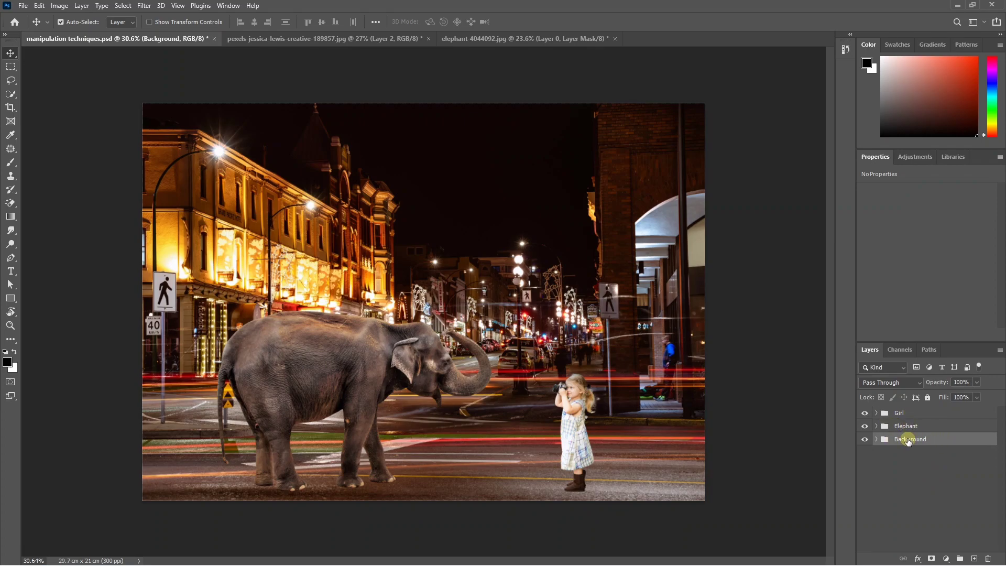
{"action": "left_click", "coordinate": [899, 412]}
{"action": "key", "text": "ctrl+0"}
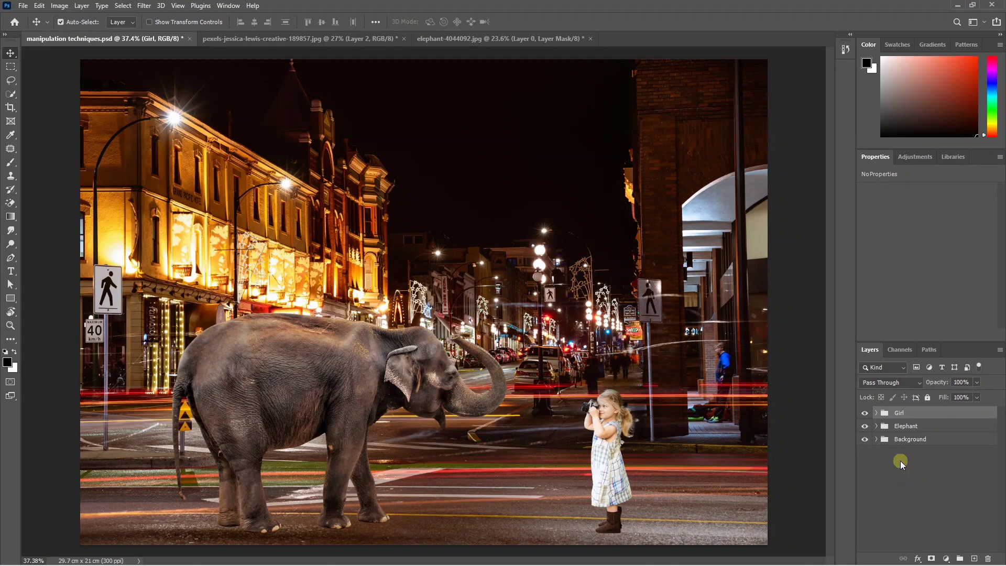
- Add a Black & White adjustment on top and a Curves layer above the Girl layer
{"action": "left_click", "coordinate": [946, 558]}
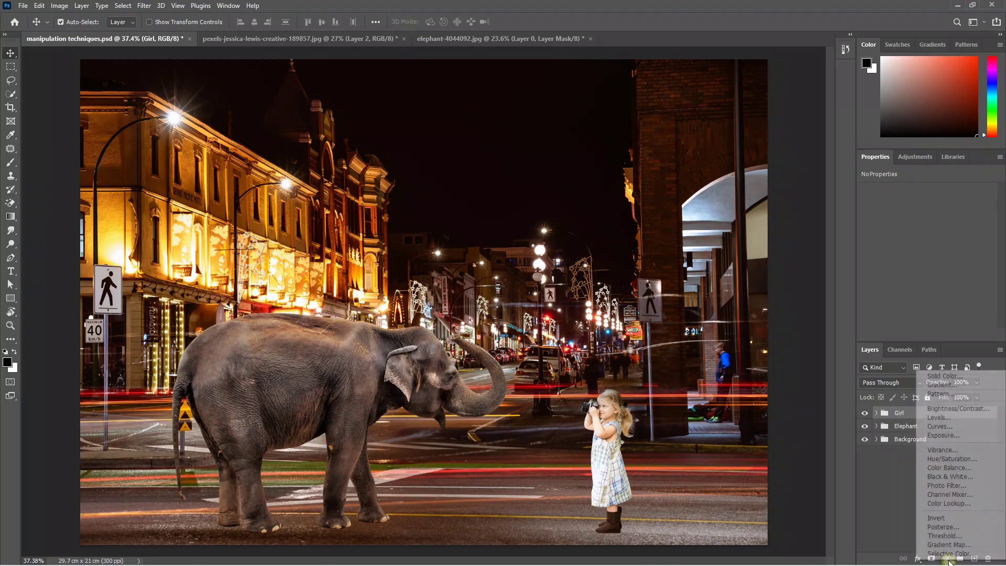
{"action": "left_click", "coordinate": [947, 477]}
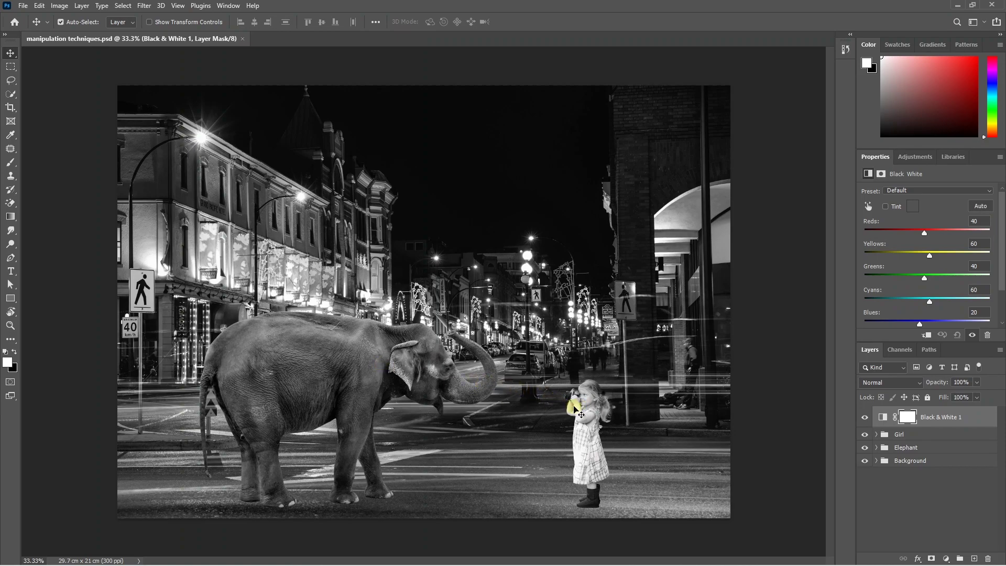
{"action": "left_click", "coordinate": [877, 434]}
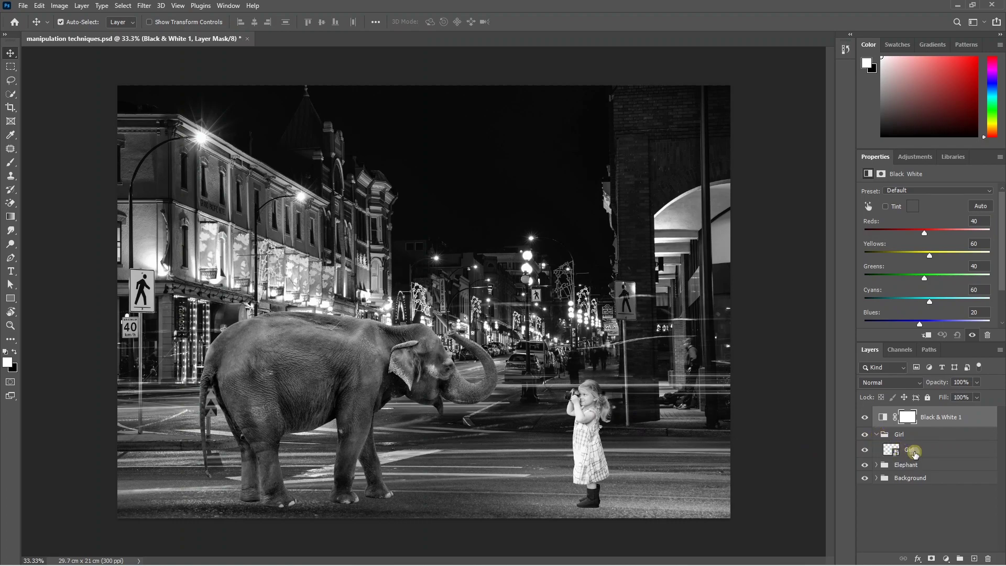
{"action": "left_click", "coordinate": [913, 451]}
{"action": "left_click", "coordinate": [947, 559]}
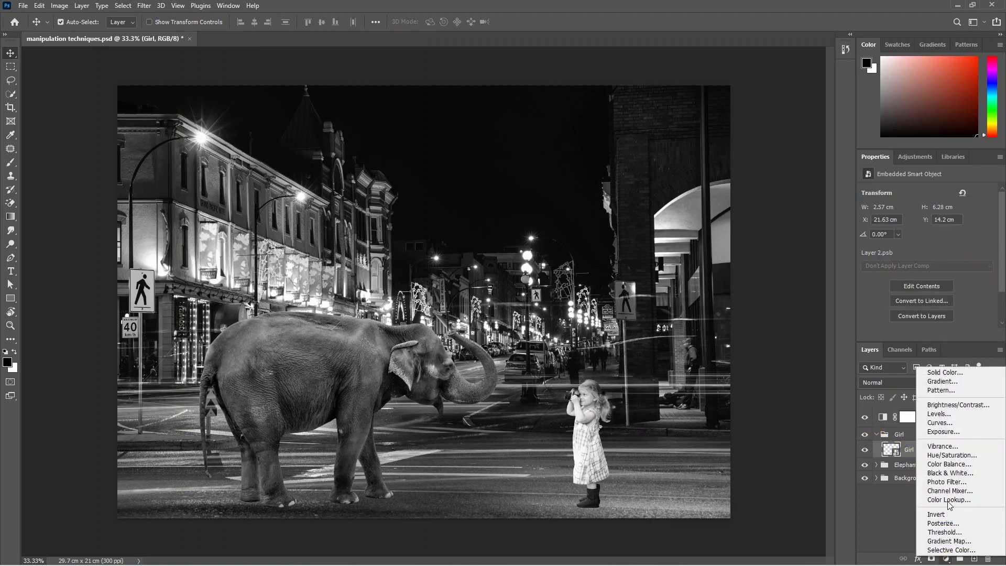
{"action": "left_click", "coordinate": [941, 423]}
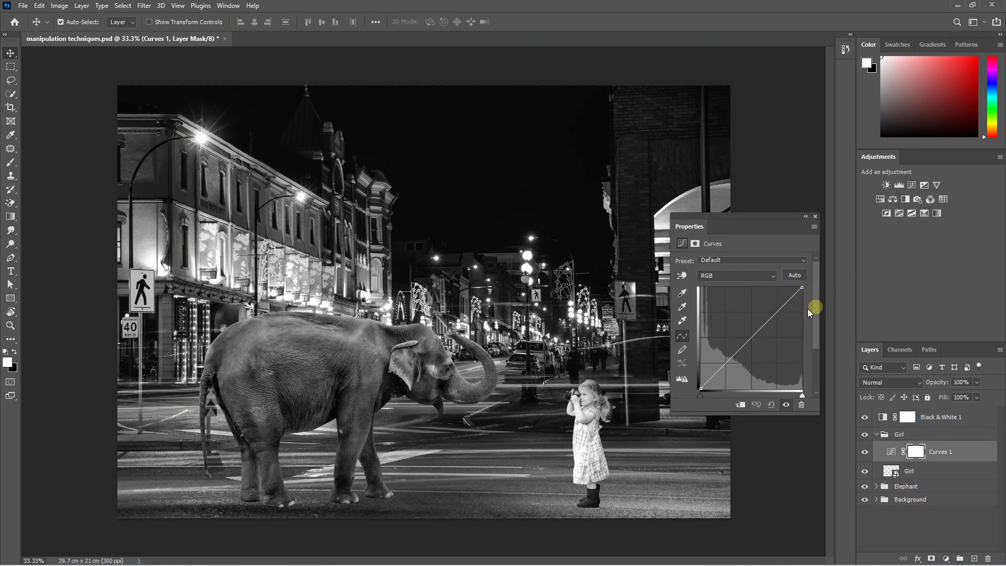
- Clip Curves 1 to the Girl layer and pull the curve down to darken her
{"action": "left_click_drag", "start_coordinate": [753, 338], "coordinate": [756, 351]}
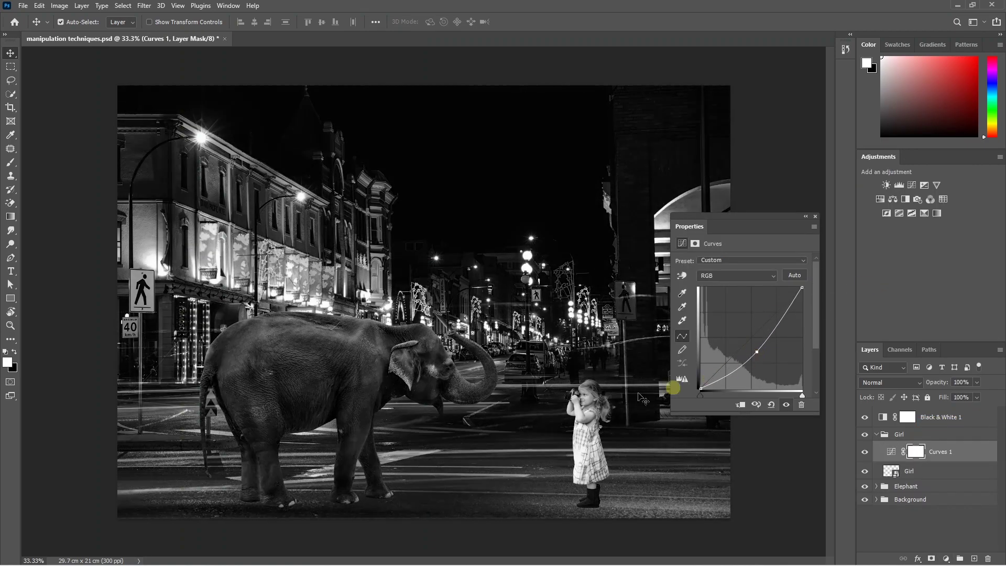
{"action": "key", "text": "Delete"}
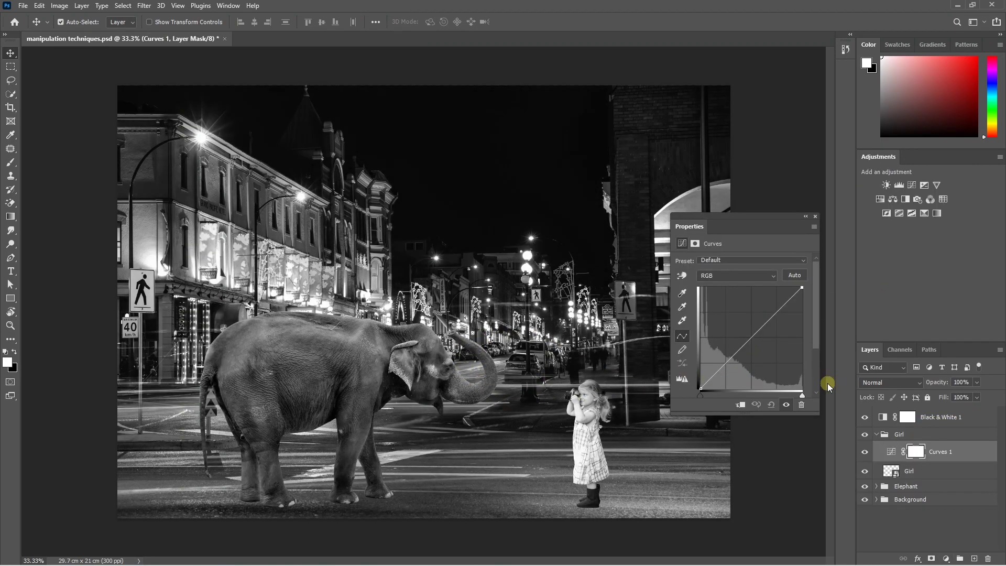
{"action": "left_click", "coordinate": [930, 462], "text": "alt"}
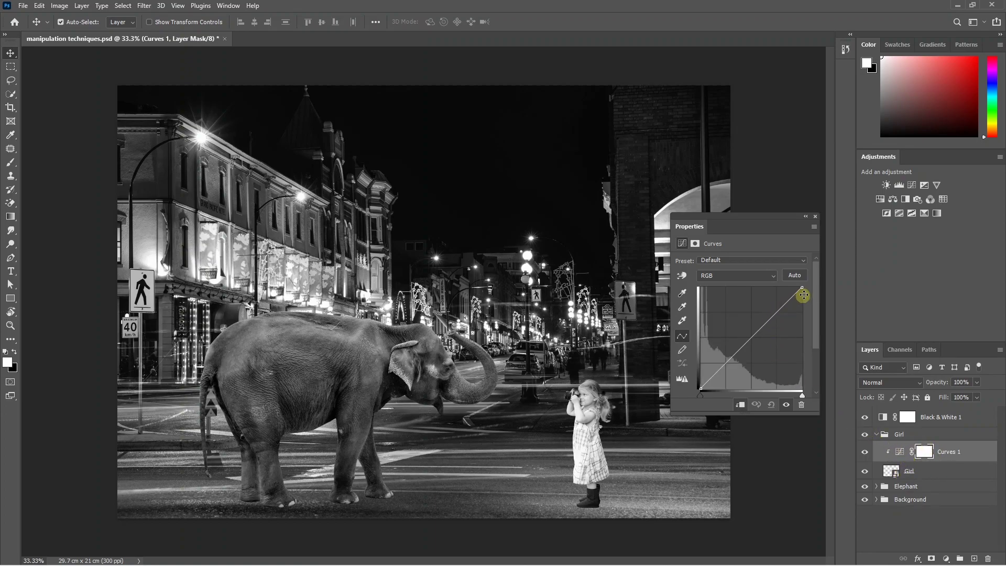
{"action": "left_click_drag", "start_coordinate": [802, 287], "coordinate": [802, 322]}
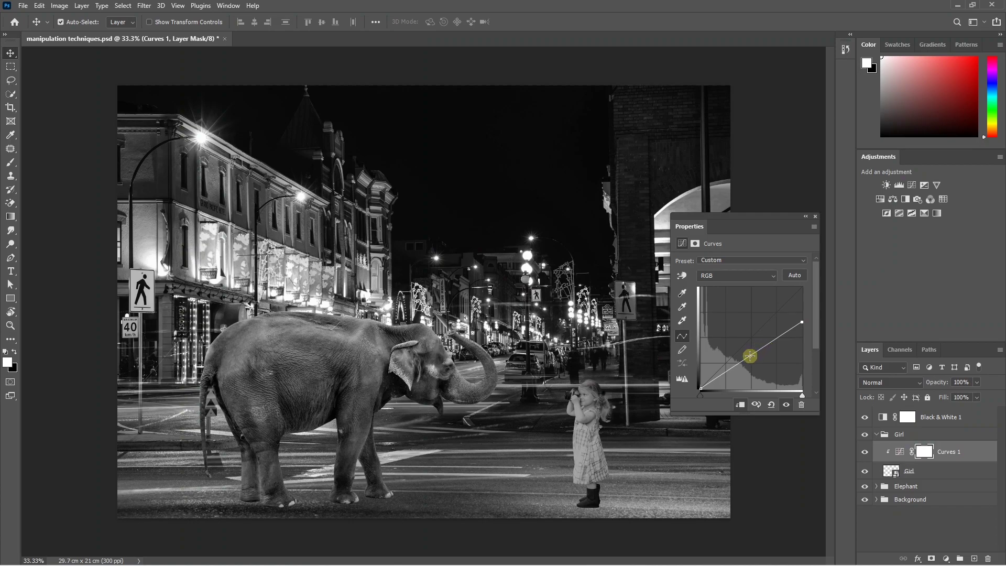
{"action": "left_click_drag", "start_coordinate": [750, 355], "coordinate": [768, 372]}
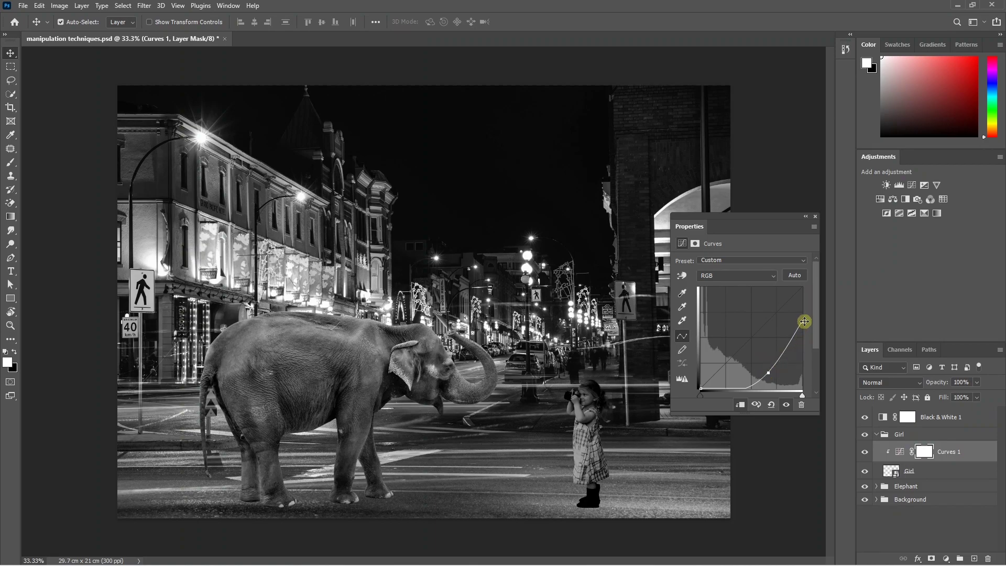
{"action": "left_click_drag", "start_coordinate": [804, 321], "coordinate": [805, 341]}
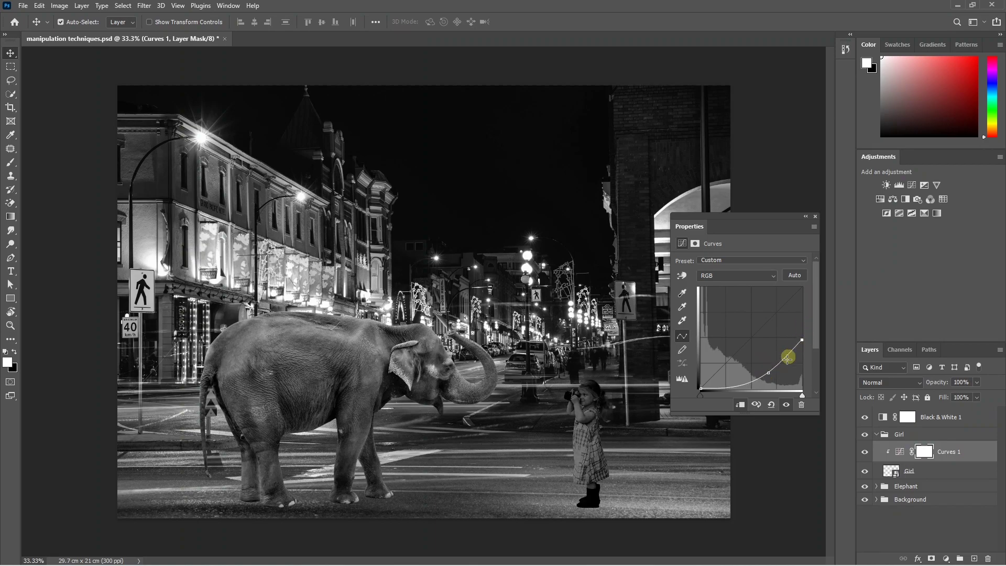
{"action": "left_click_drag", "start_coordinate": [768, 372], "coordinate": [800, 339]}
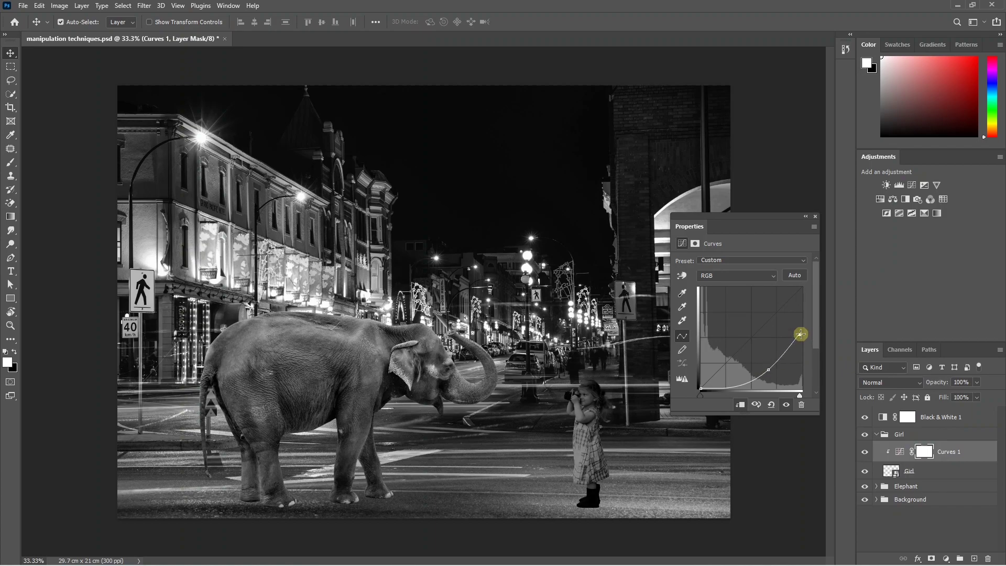
- Add a Curves adjustment clipped to the Elephant layer
{"action": "left_click", "coordinate": [876, 434]}
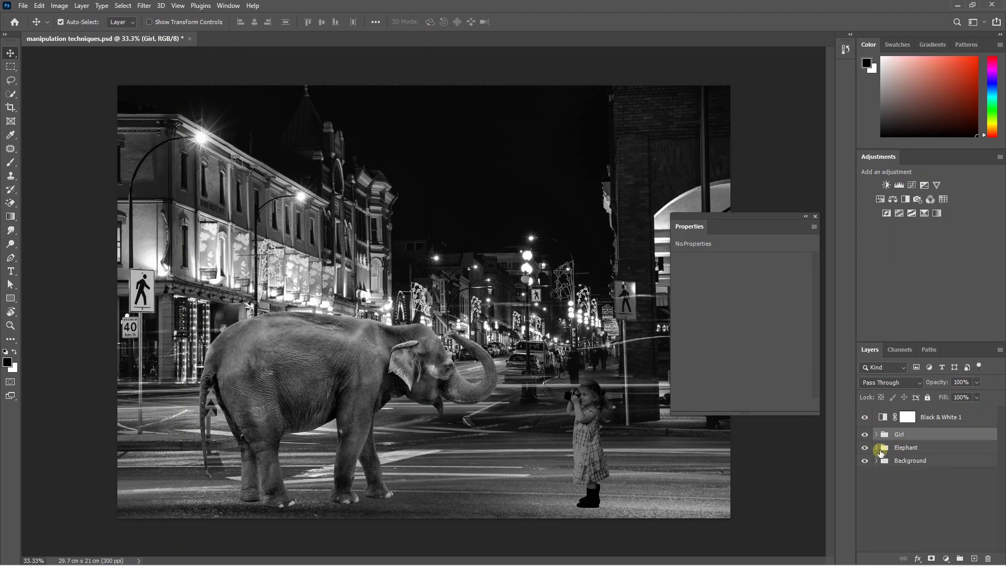
{"action": "left_click", "coordinate": [877, 447]}
{"action": "left_click", "coordinate": [910, 462]}
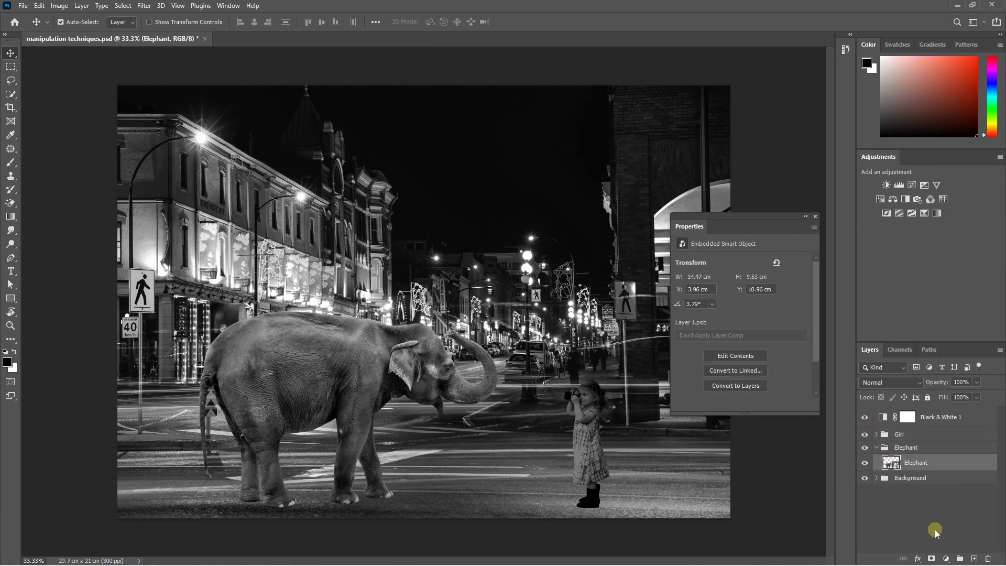
{"action": "left_click", "coordinate": [941, 560]}
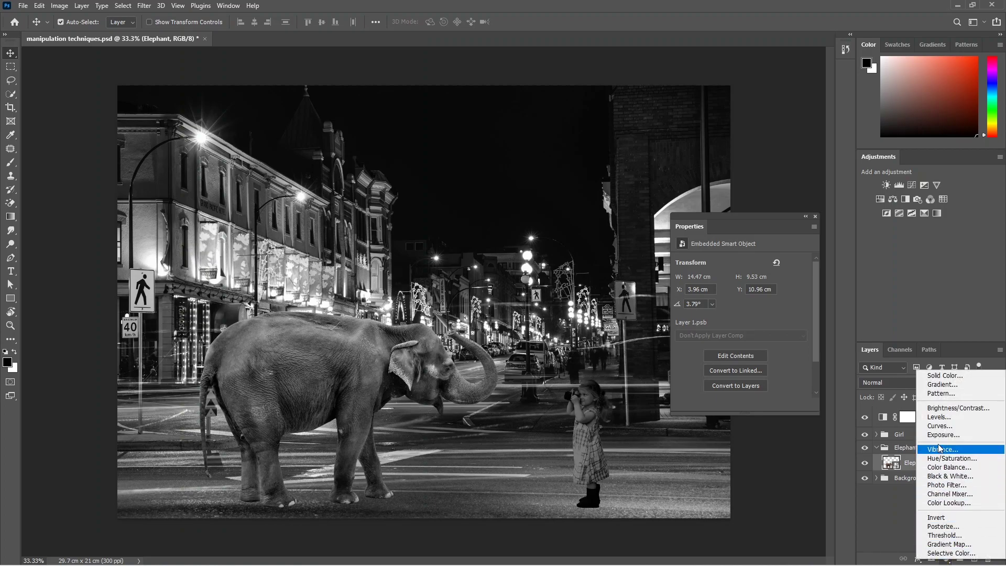
{"action": "left_click", "coordinate": [941, 425]}
{"action": "left_click", "coordinate": [934, 474], "text": "alt"}
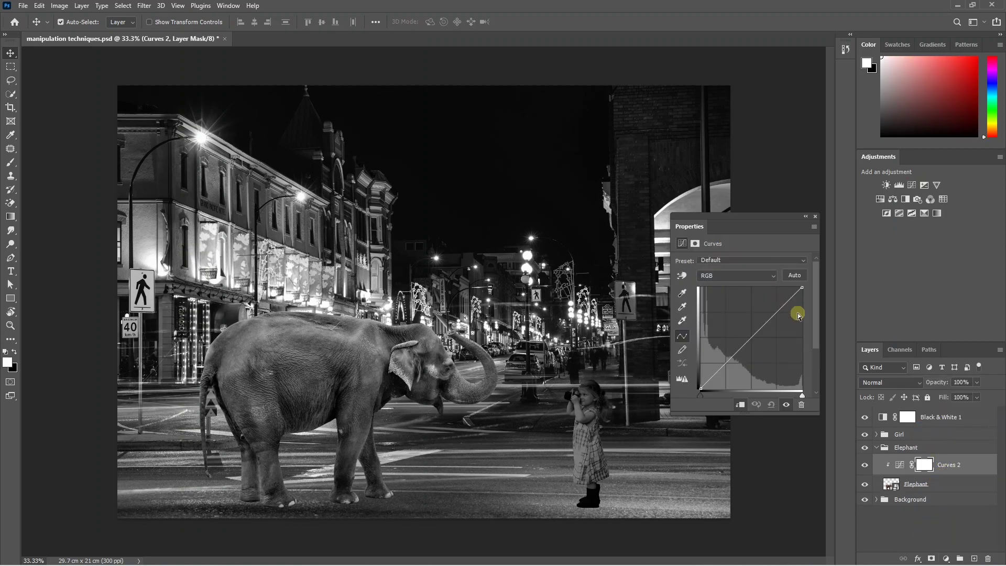
- Pull the elephant's curve down to darken it and delete Black & White 1
{"action": "left_click_drag", "start_coordinate": [803, 287], "coordinate": [802, 339]}
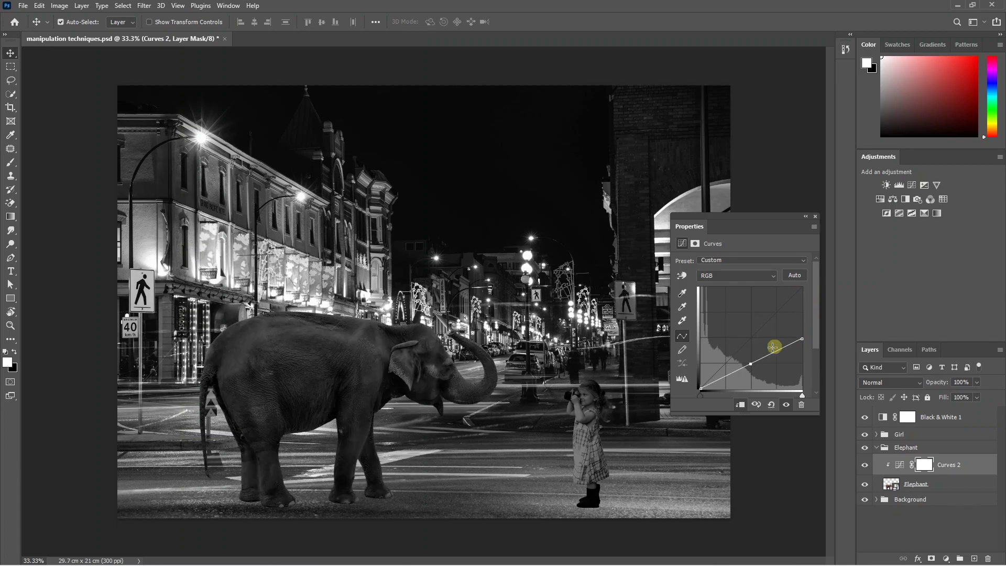
{"action": "left_click_drag", "start_coordinate": [752, 365], "coordinate": [756, 368]}
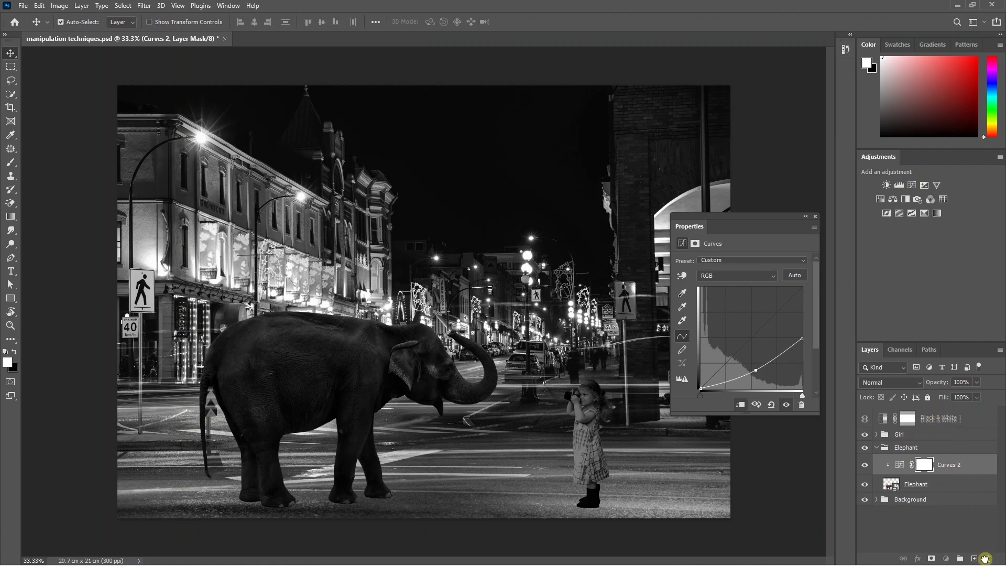
{"action": "left_click_drag", "start_coordinate": [936, 417], "coordinate": [987, 559]}
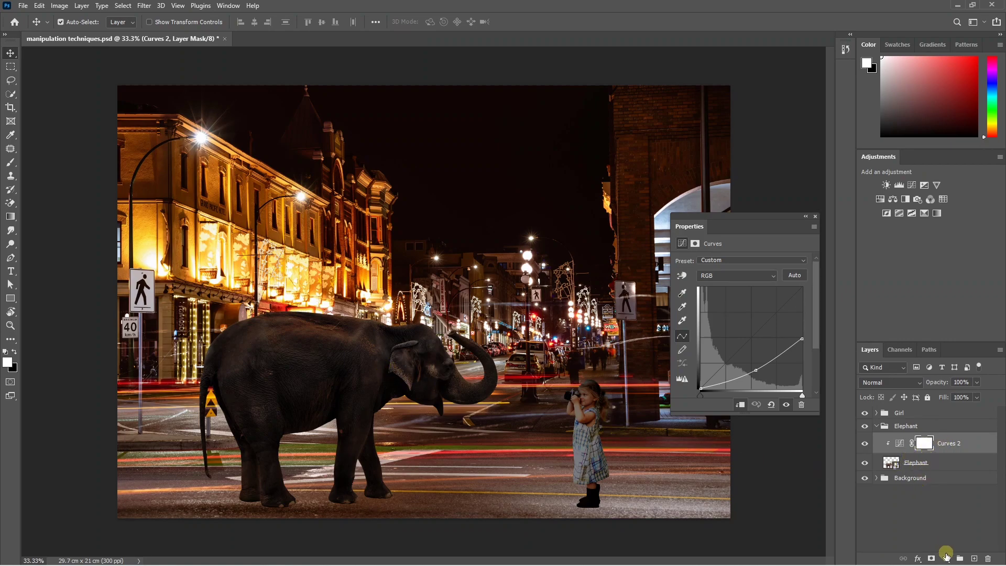
{"action": "left_click", "coordinate": [945, 560]}
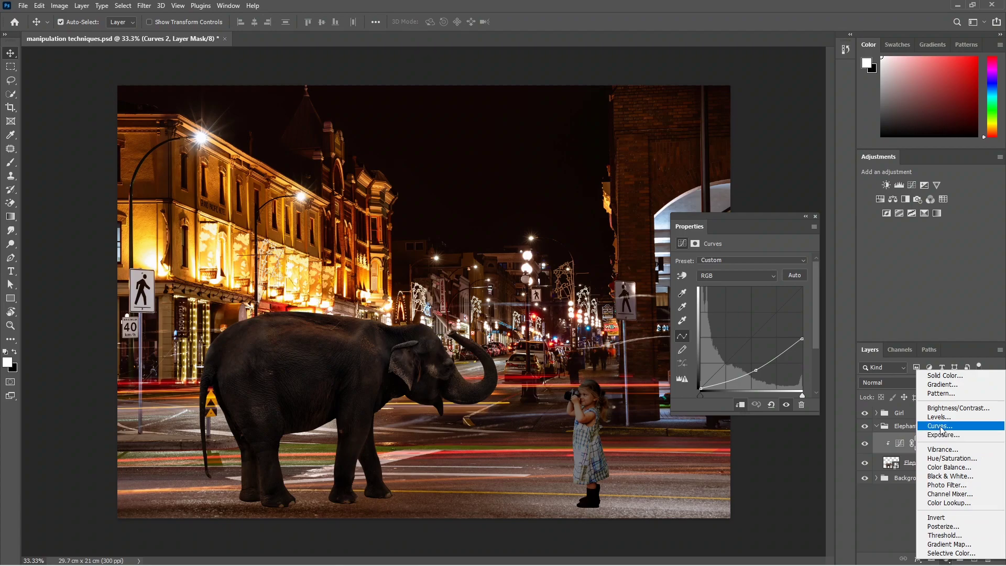
- Add a clipped Hue/Saturation to the elephant with Saturation +35 and Lightness -13
{"action": "left_click", "coordinate": [943, 459]}
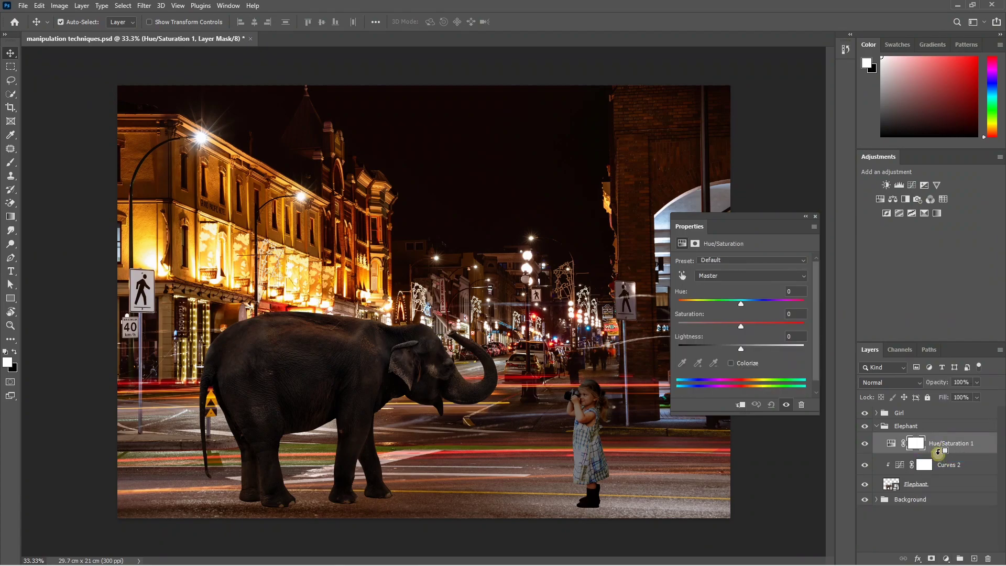
{"action": "left_click", "coordinate": [937, 452], "text": "alt"}
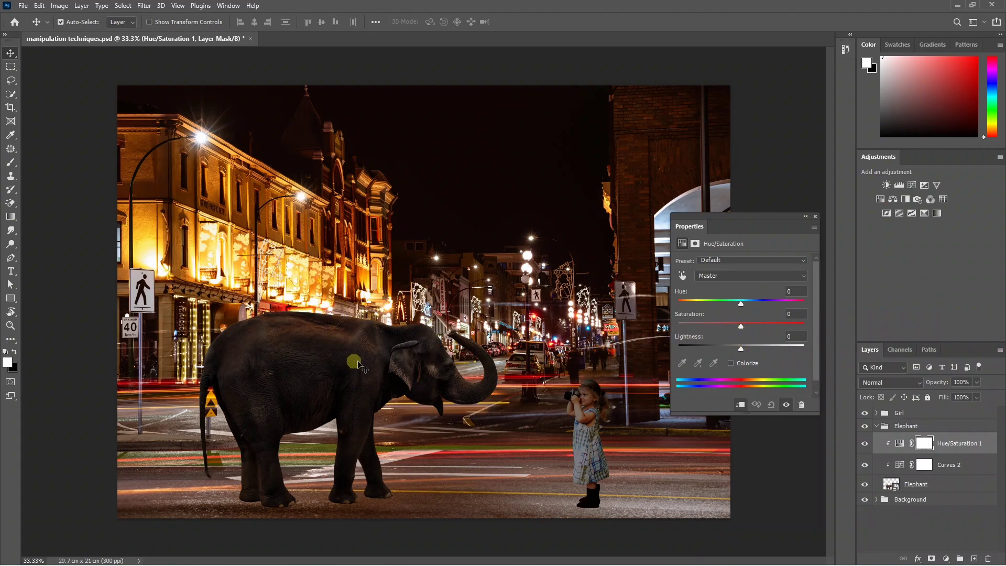
{"action": "mouse_move", "coordinate": [741, 326]}
{"action": "left_mouse_down"}
{"action": "mouse_move", "coordinate": [723, 326]}
{"action": "mouse_move", "coordinate": [772, 326]}
{"action": "left_mouse_up"}
{"action": "mouse_move", "coordinate": [741, 348]}
{"action": "left_mouse_down"}
{"action": "mouse_move", "coordinate": [733, 348]}
{"action": "mouse_move", "coordinate": [763, 325]}
{"action": "left_mouse_up"}
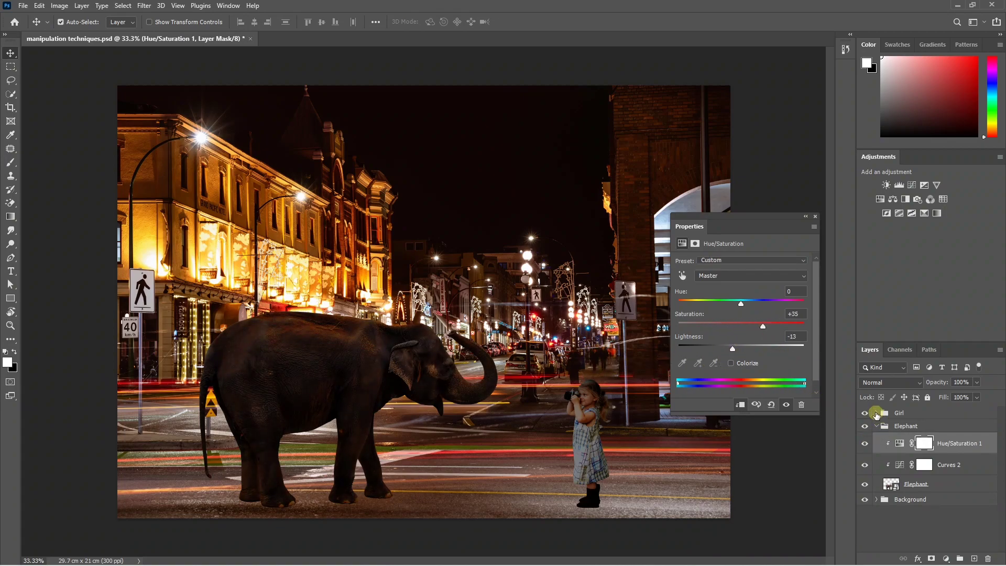
- Add a second Hue/Saturation above Curves 1, clipped to the girl
{"action": "left_click", "coordinate": [876, 415]}
{"action": "right_click", "coordinate": [936, 432]}
{"action": "left_click", "coordinate": [948, 459]}
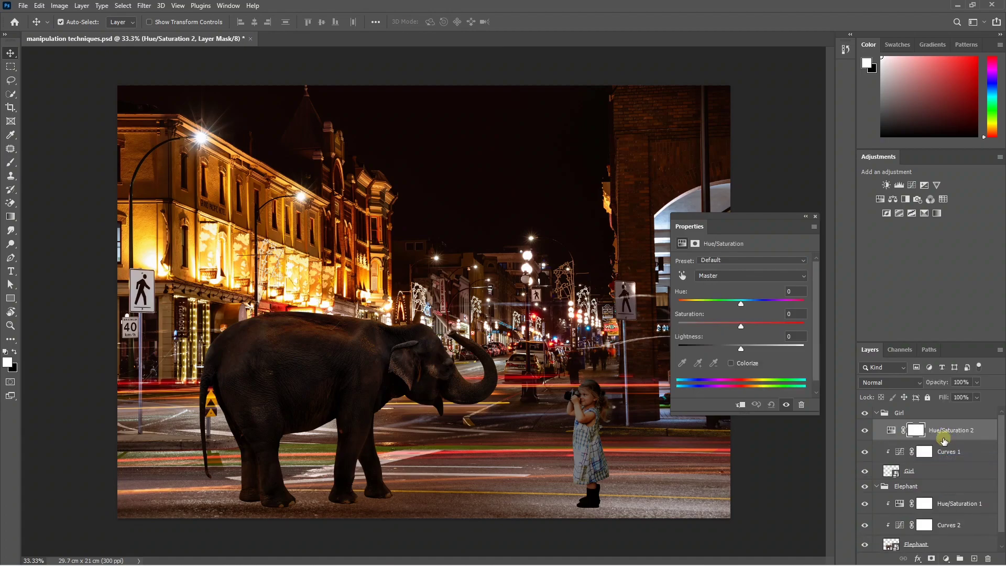
{"action": "left_click", "coordinate": [941, 438], "text": "alt"}
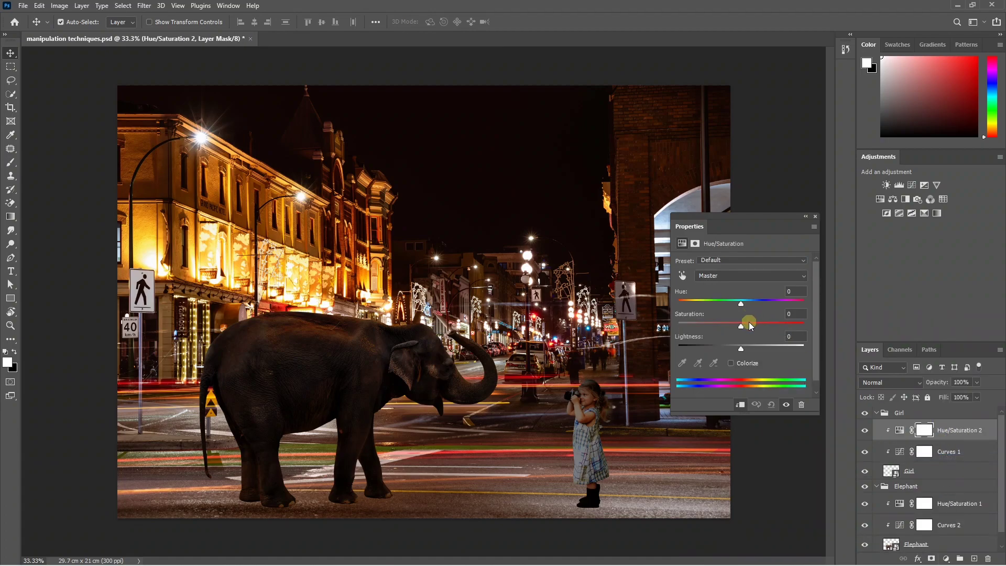
{"action": "scroll", "coordinate": [743, 348], "scroll_direction": "up", "scroll_amount": 1}
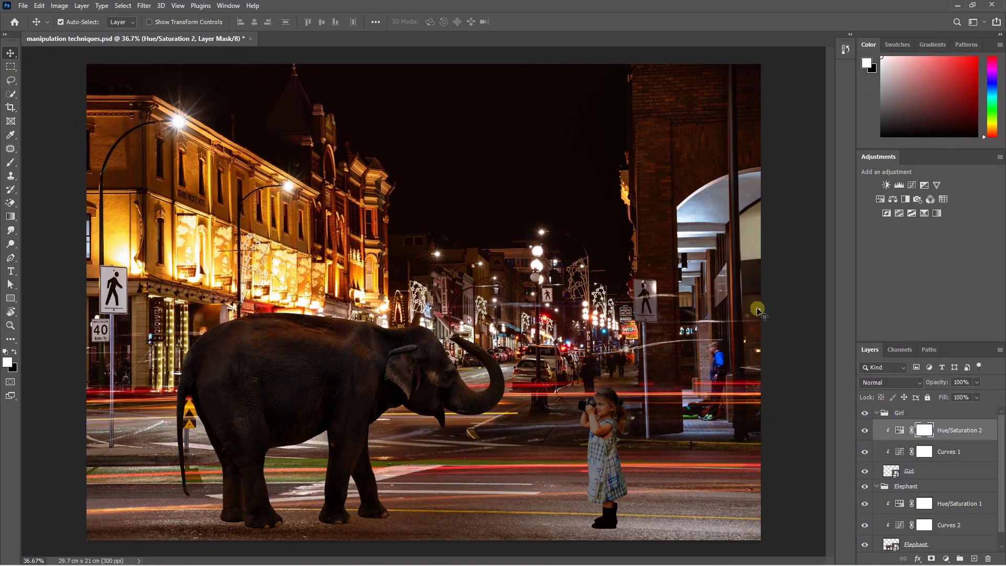
{"action": "left_click", "coordinate": [904, 441]}
{"action": "left_click", "coordinate": [941, 438]}
- Add a Color Balance clipped to the girl and shift her midtones toward red and yellow
{"action": "left_click", "coordinate": [944, 560]}
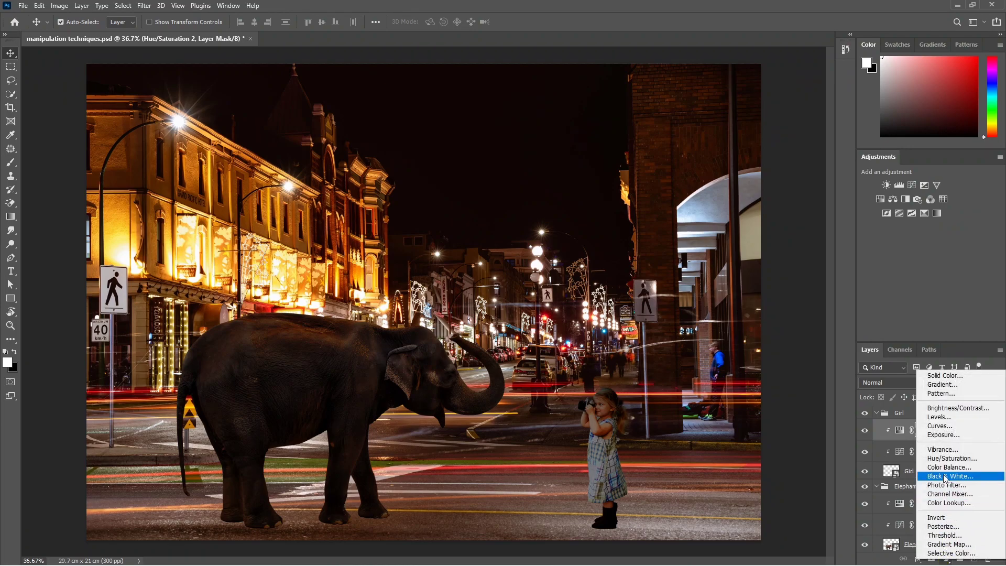
{"action": "left_click", "coordinate": [941, 469]}
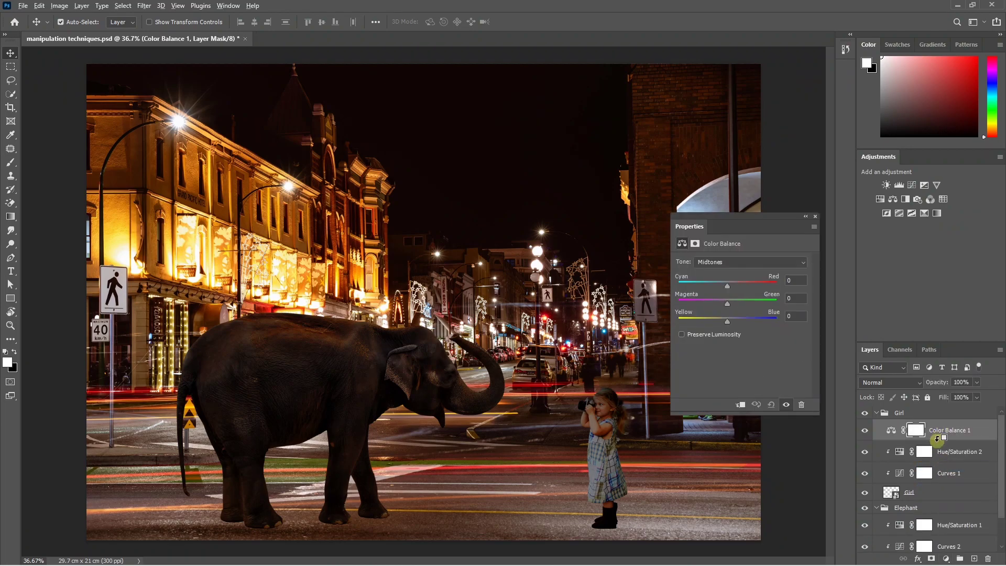
{"action": "left_click", "coordinate": [937, 438], "text": "alt"}
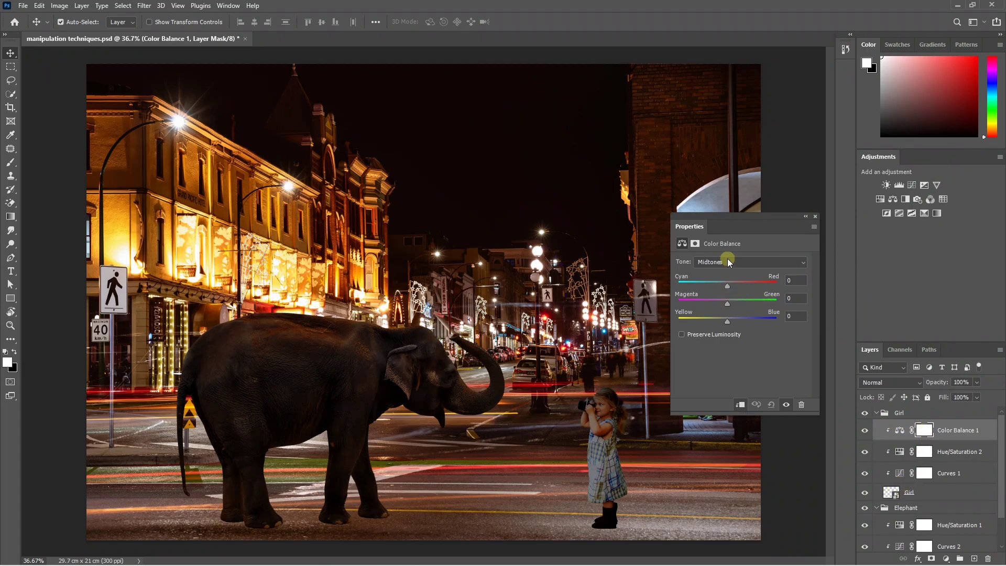
{"action": "left_click_drag", "start_coordinate": [728, 286], "coordinate": [734, 286]}
{"action": "left_click_drag", "start_coordinate": [726, 323], "coordinate": [721, 321]}
- Push the girl's shadows toward red and blue in Color Balance 1
{"action": "left_click", "coordinate": [718, 262]}
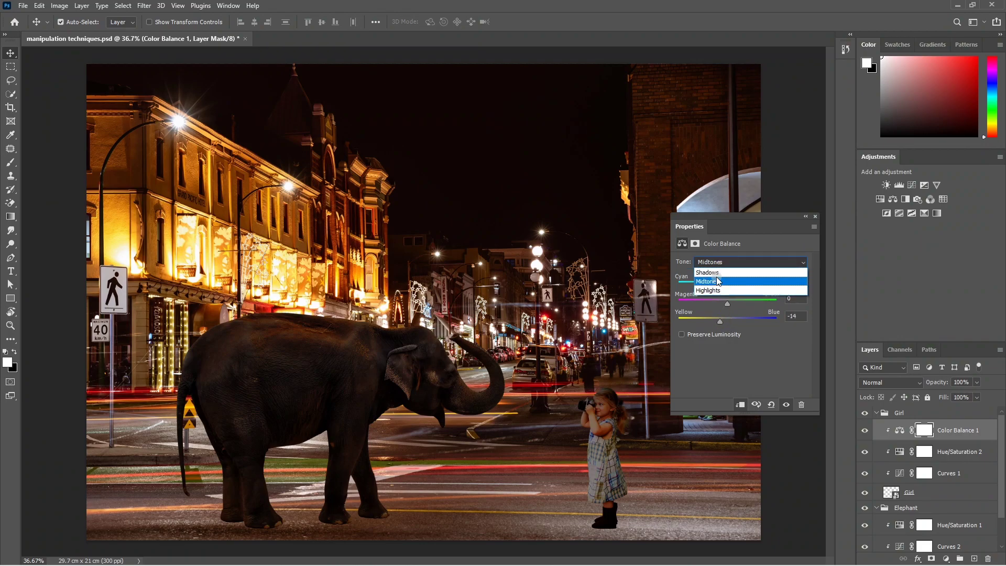
{"action": "left_click", "coordinate": [707, 281]}
{"action": "left_click", "coordinate": [718, 262]}
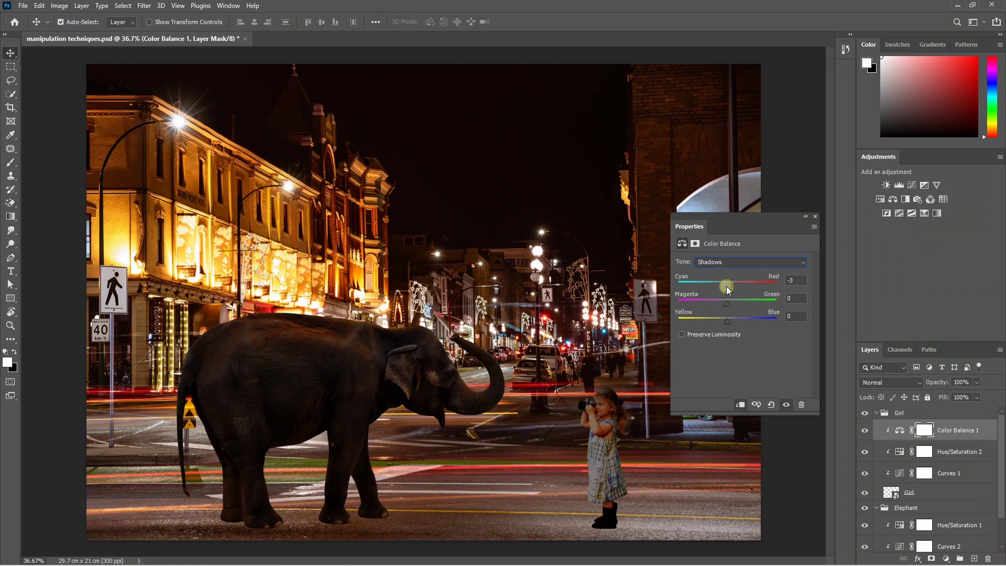
{"action": "left_click_drag", "start_coordinate": [726, 287], "coordinate": [734, 286]}
{"action": "mouse_move", "coordinate": [728, 319]}
{"action": "left_mouse_down"}
{"action": "mouse_move", "coordinate": [715, 320]}
{"action": "mouse_move", "coordinate": [734, 319]}
{"action": "left_mouse_up"}
- Warm the girl's highlights toward yellow, red and slight magenta, comparing with the layer toggled
{"action": "left_click", "coordinate": [716, 262]}
{"action": "left_click", "coordinate": [727, 292]}
{"action": "left_click_drag", "start_coordinate": [724, 323], "coordinate": [716, 323]}
{"action": "left_click_drag", "start_coordinate": [729, 288], "coordinate": [733, 284]}
{"action": "left_click_drag", "start_coordinate": [730, 308], "coordinate": [729, 304]}
{"action": "left_click", "coordinate": [865, 430]}
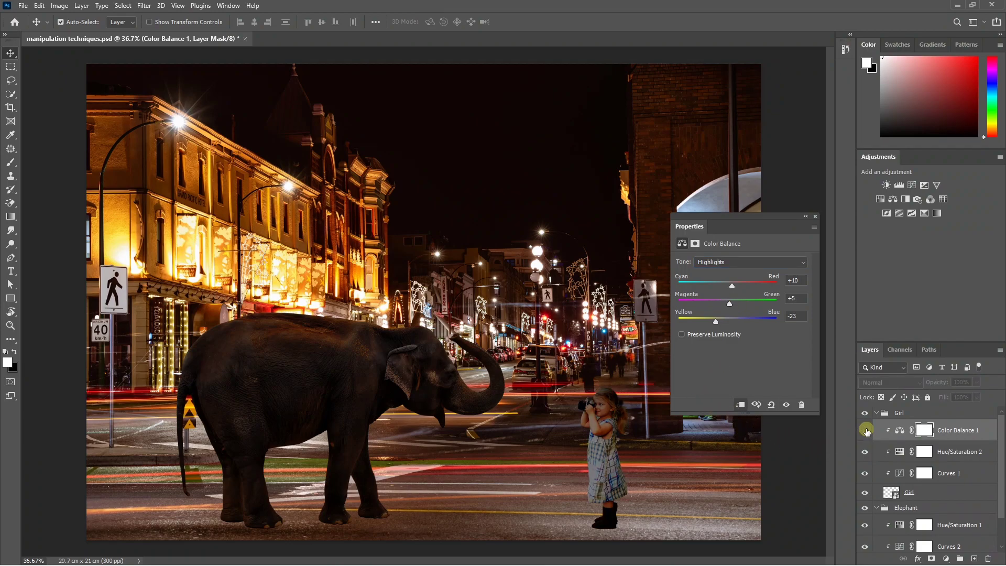
{"action": "left_click", "coordinate": [865, 430]}
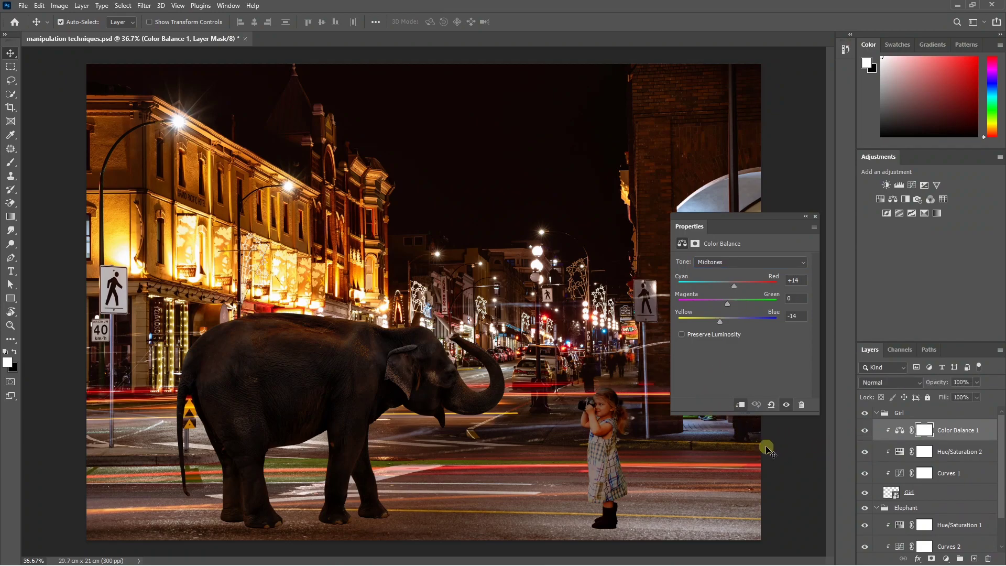
- Add Color Balance 2 in the Elephant group and push its shadows toward red
{"action": "left_click", "coordinate": [969, 530]}
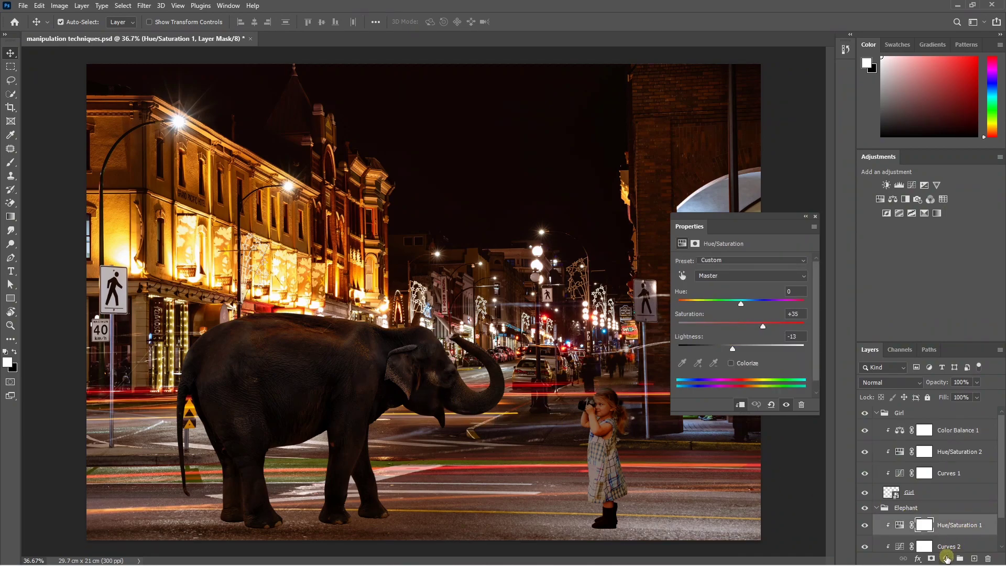
{"action": "left_click", "coordinate": [946, 558]}
{"action": "left_click", "coordinate": [937, 467]}
{"action": "left_click", "coordinate": [734, 262]}
{"action": "left_click", "coordinate": [707, 272]}
{"action": "mouse_move", "coordinate": [726, 286]}
{"action": "left_mouse_down"}
{"action": "mouse_move", "coordinate": [713, 320]}
{"action": "mouse_move", "coordinate": [736, 287]}
{"action": "left_mouse_up"}
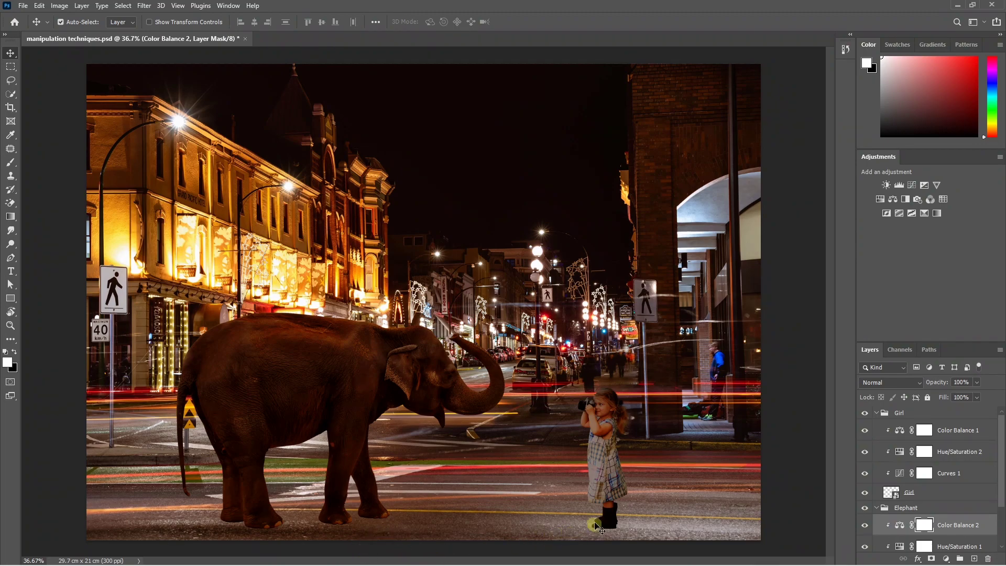
- Create a 'girl shadow' layer in the Girl group and place it below the Girl layer
{"action": "left_click", "coordinate": [917, 412]}
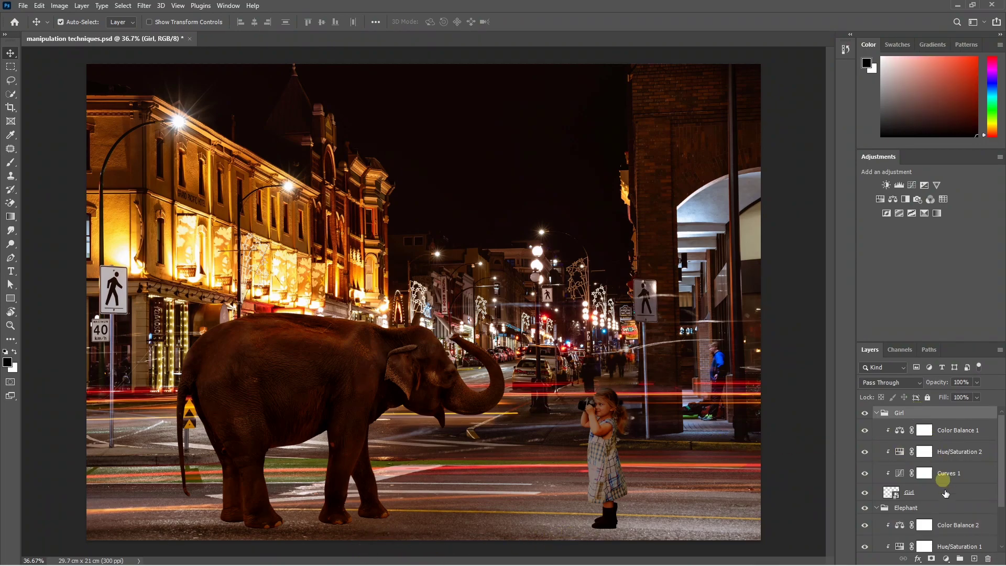
{"action": "left_click", "coordinate": [972, 559]}
{"action": "double_click", "coordinate": [922, 428]}
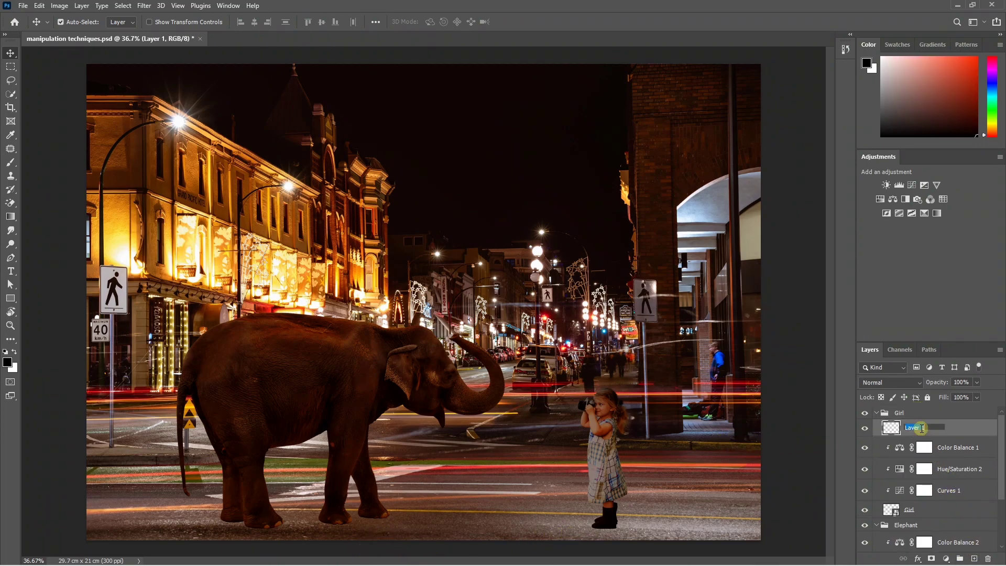
{"action": "type", "text": "girl shadow"}
{"action": "key", "text": "Return"}
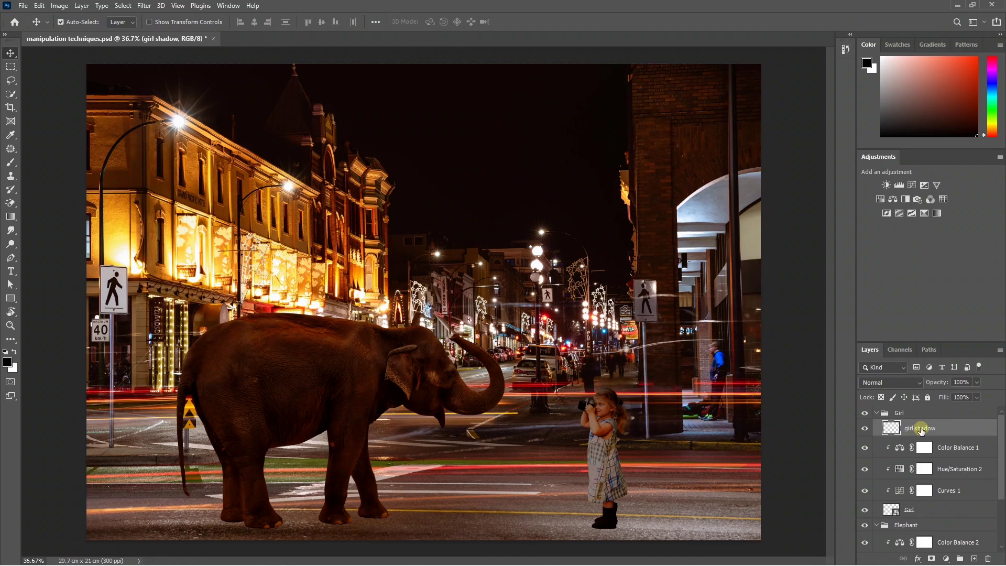
{"action": "left_click_drag", "start_coordinate": [922, 429], "coordinate": [916, 513]}
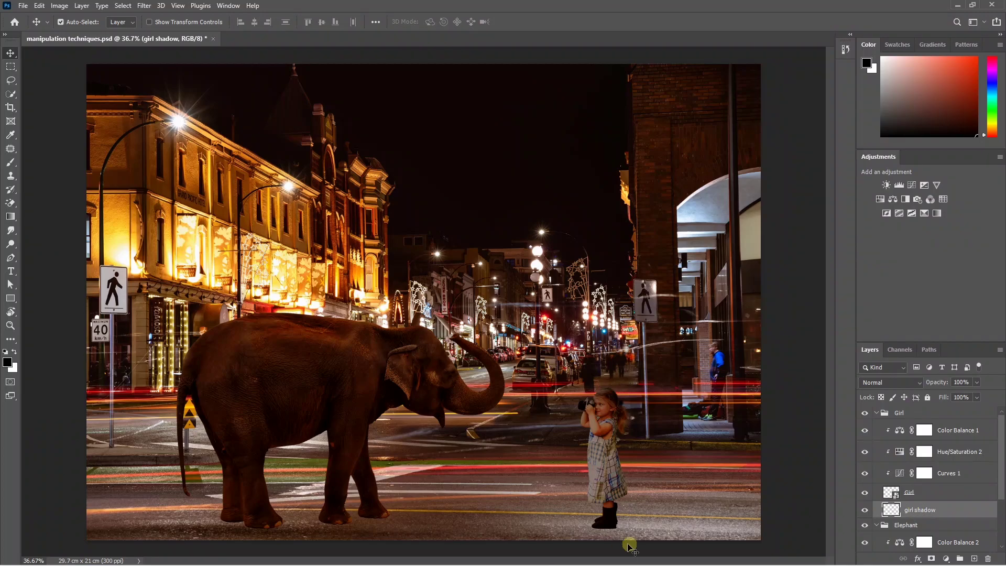
- Duplicate the shadow layer below the Elephant layer and rename it 'elephant shadow'
{"action": "left_click_drag", "start_coordinate": [607, 519], "coordinate": [624, 514]}
{"action": "scroll", "coordinate": [946, 457], "scroll_direction": "down", "scroll_amount": 3}
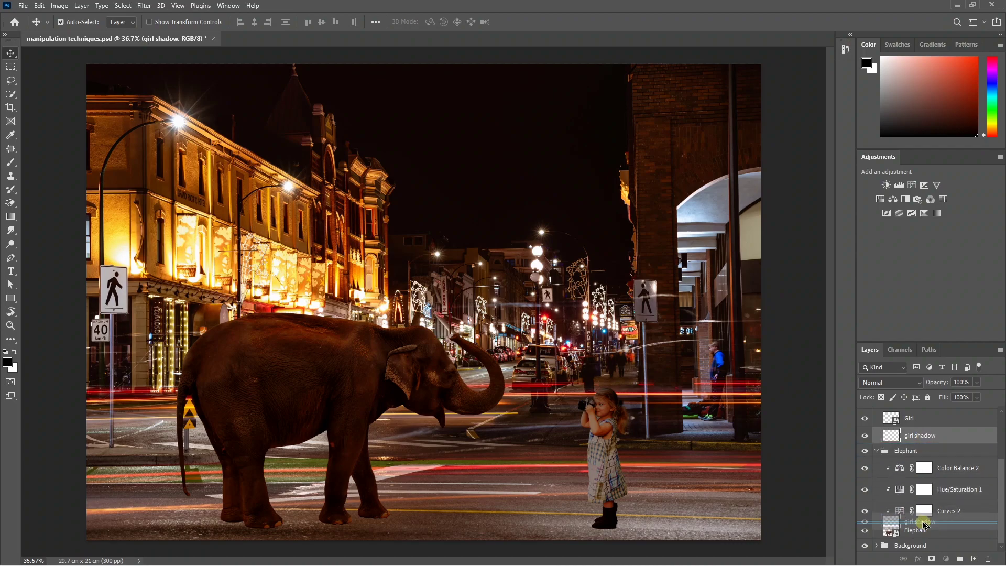
{"action": "left_click_drag", "start_coordinate": [924, 438], "coordinate": [923, 533]}
{"action": "double_click", "coordinate": [925, 543]}
{"action": "type", "text": "elephant shadow"}
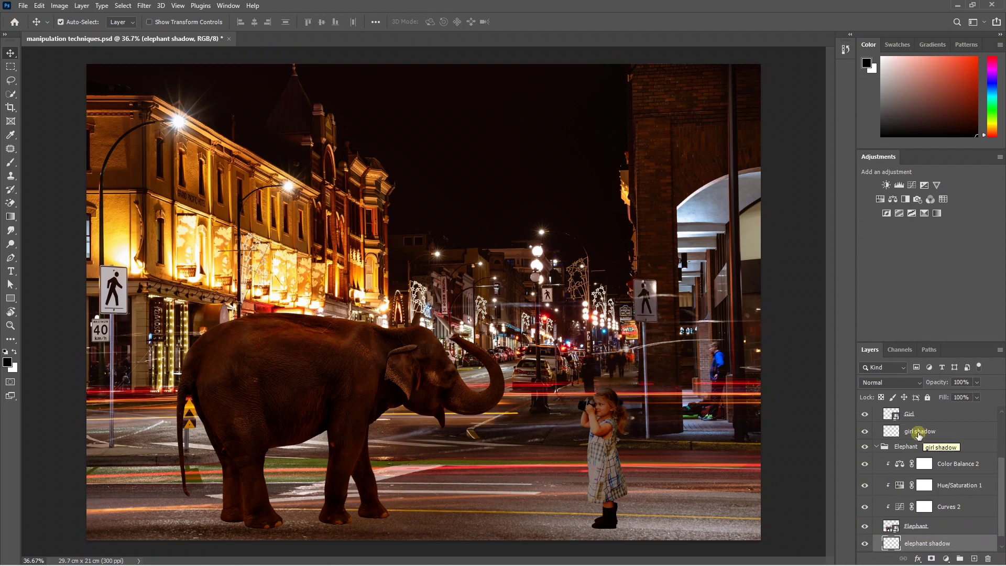
- Reselect the girl shadow layer and pan around the canvas
{"action": "left_click", "coordinate": [918, 435]}
{"action": "scroll", "coordinate": [441, 410], "scroll_direction": "up", "scroll_amount": 1}
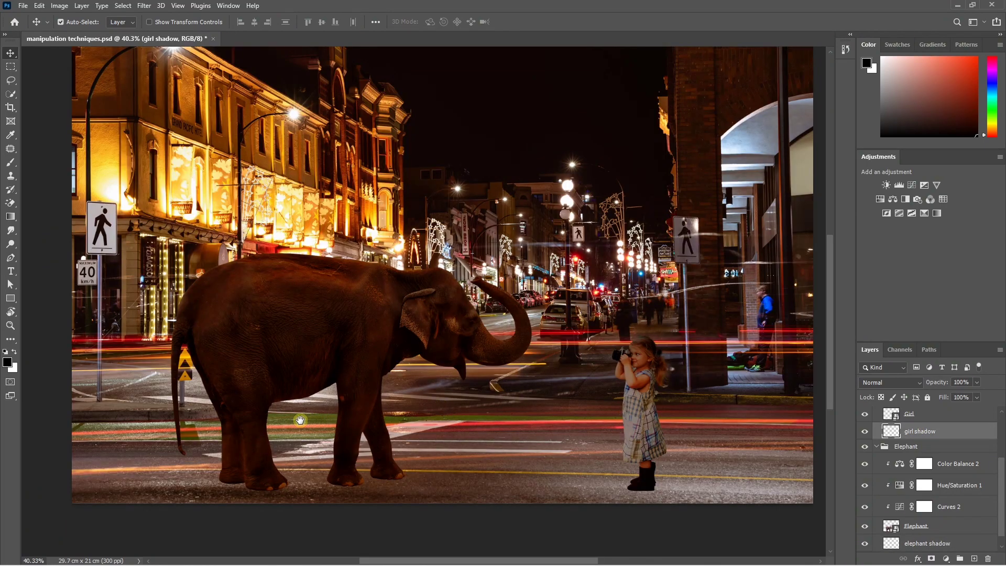
{"action": "scroll", "coordinate": [293, 419], "scroll_direction": "left", "scroll_amount": 2}
{"action": "scroll", "coordinate": [220, 417], "scroll_direction": "up", "scroll_amount": 4}
{"action": "scroll", "coordinate": [251, 424], "scroll_direction": "up", "scroll_amount": 3}
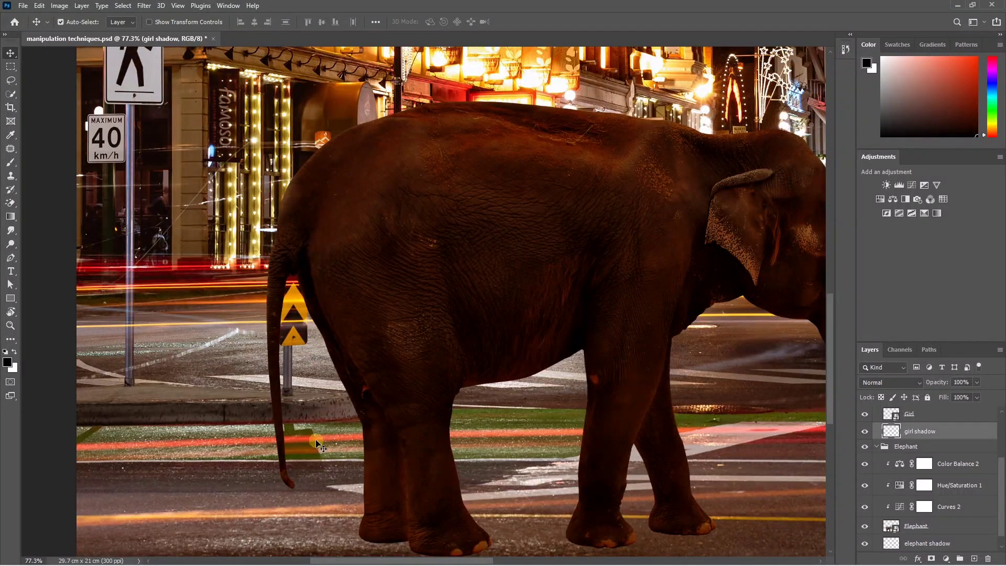
{"action": "scroll", "coordinate": [135, 415], "scroll_direction": "down", "scroll_amount": 3}
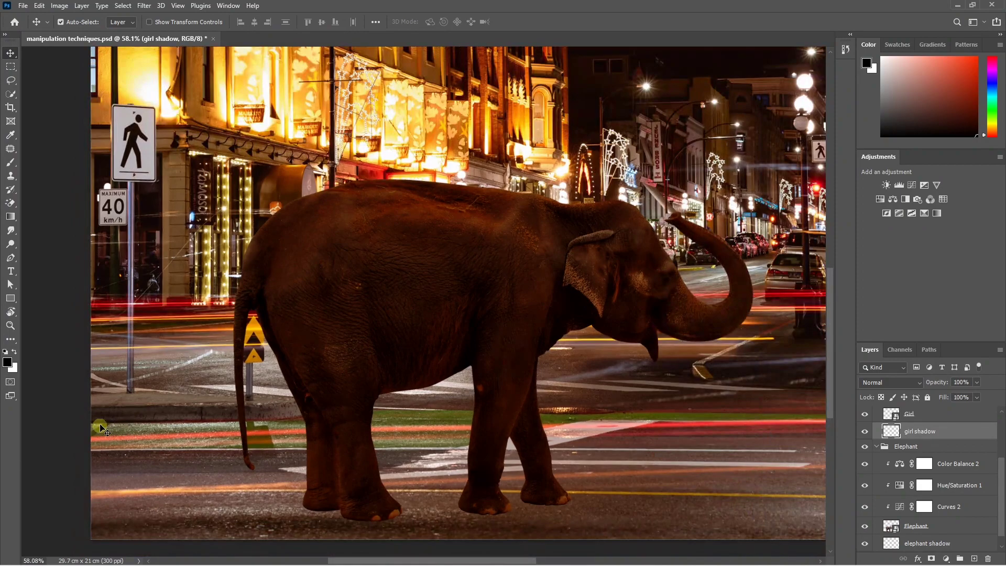
{"action": "scroll", "coordinate": [157, 404], "scroll_direction": "down", "scroll_amount": 1}
{"action": "scroll", "coordinate": [173, 398], "scroll_direction": "down", "scroll_amount": 1}
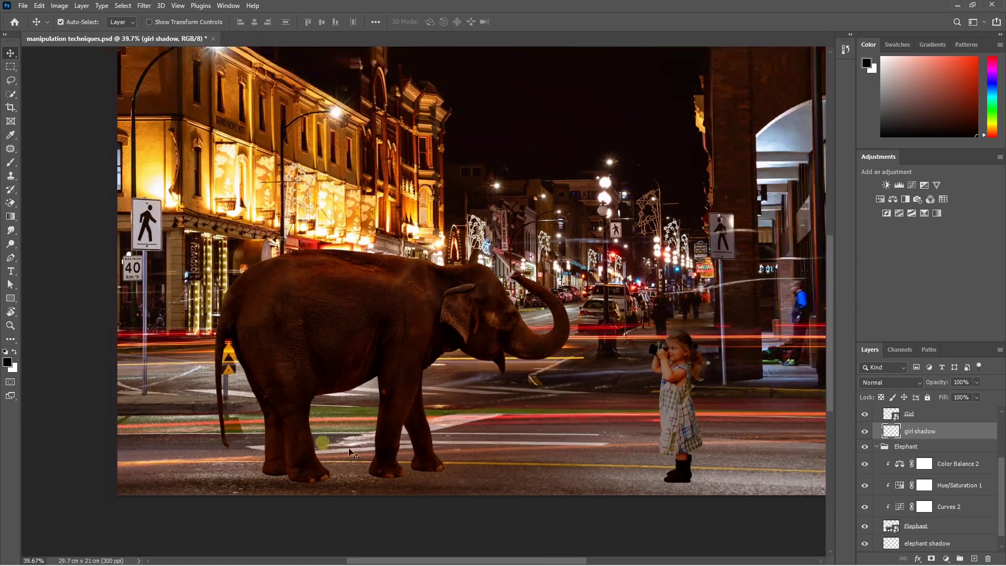
{"action": "scroll", "coordinate": [726, 505], "scroll_direction": "up", "scroll_amount": 1}
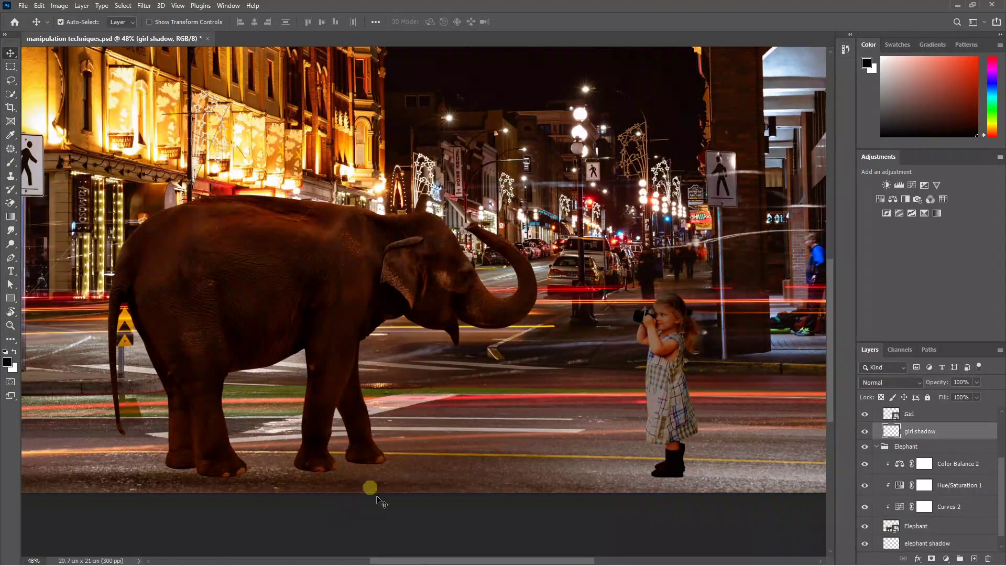
{"action": "scroll", "coordinate": [679, 470], "scroll_direction": "up", "scroll_amount": 5}
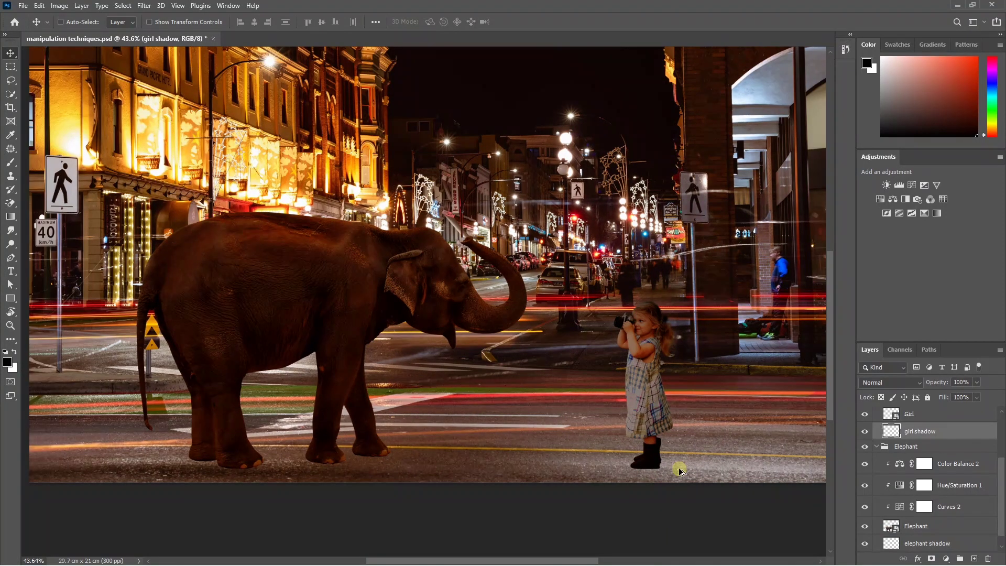
{"action": "scroll", "coordinate": [679, 470], "scroll_direction": "up", "scroll_amount": 3}
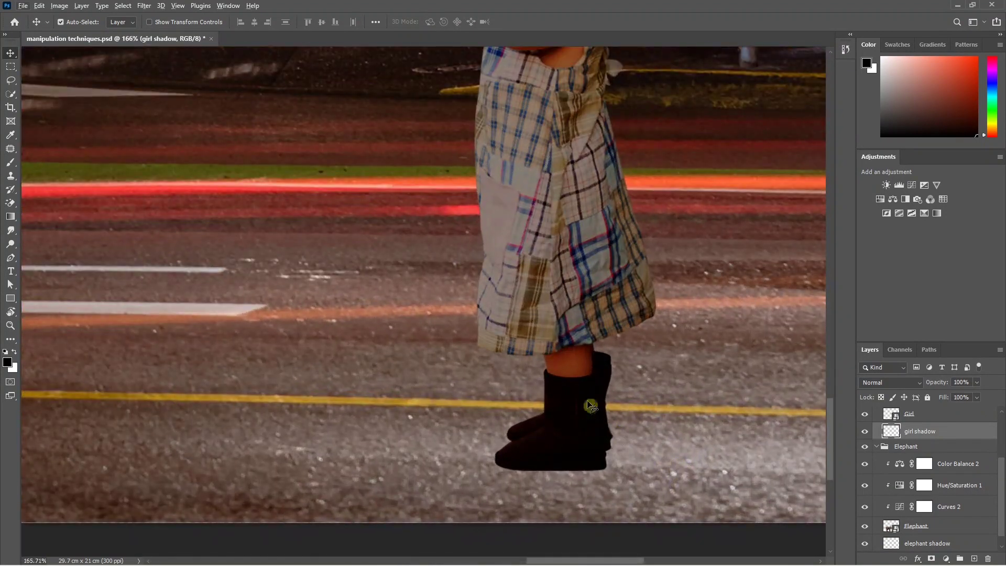
- With a flattened elliptical brush, paint a soft black shadow under the girl's boots on girl shadow
{"action": "key", "text": "b"}
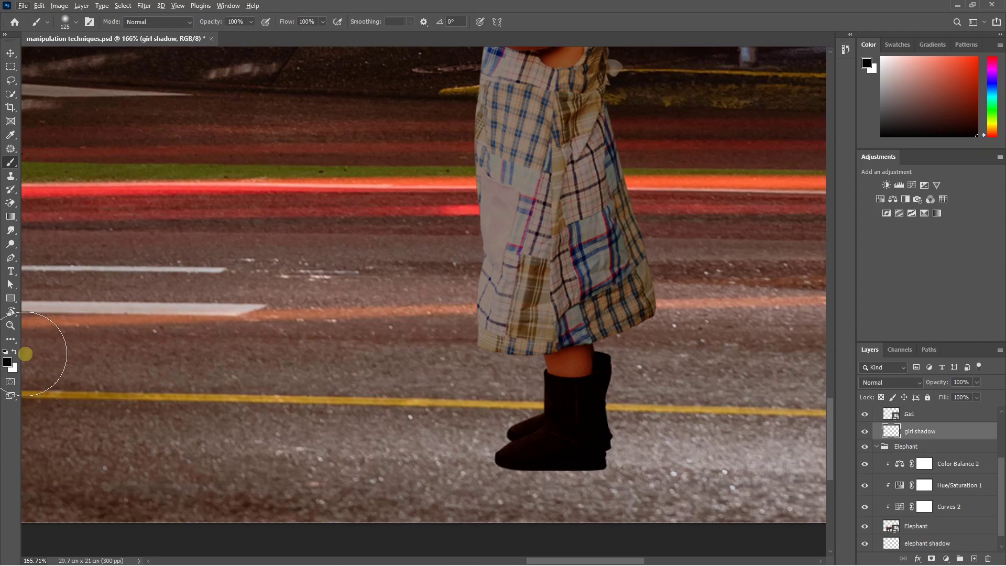
{"action": "left_click", "coordinate": [76, 22]}
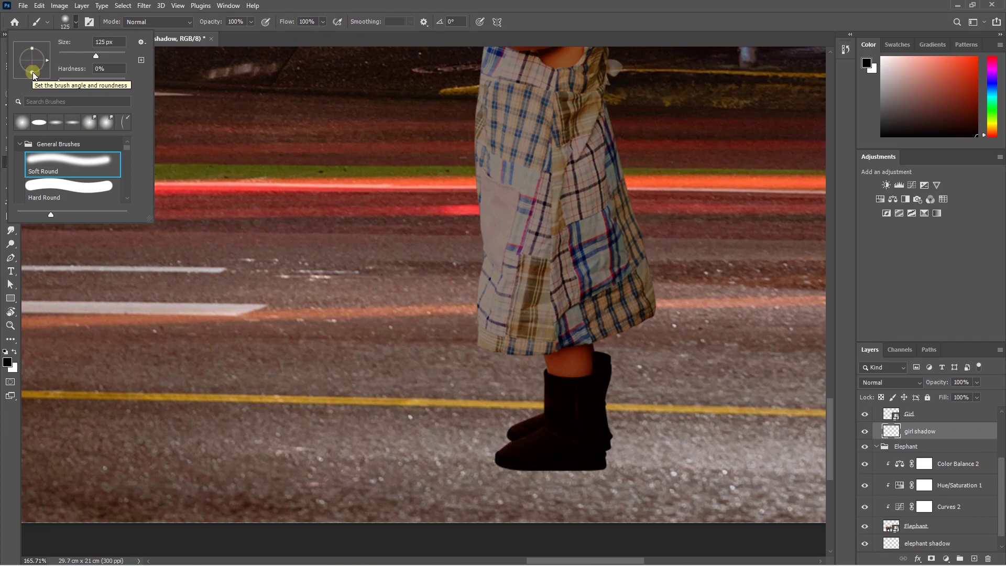
{"action": "left_click_drag", "start_coordinate": [31, 73], "coordinate": [32, 63]}
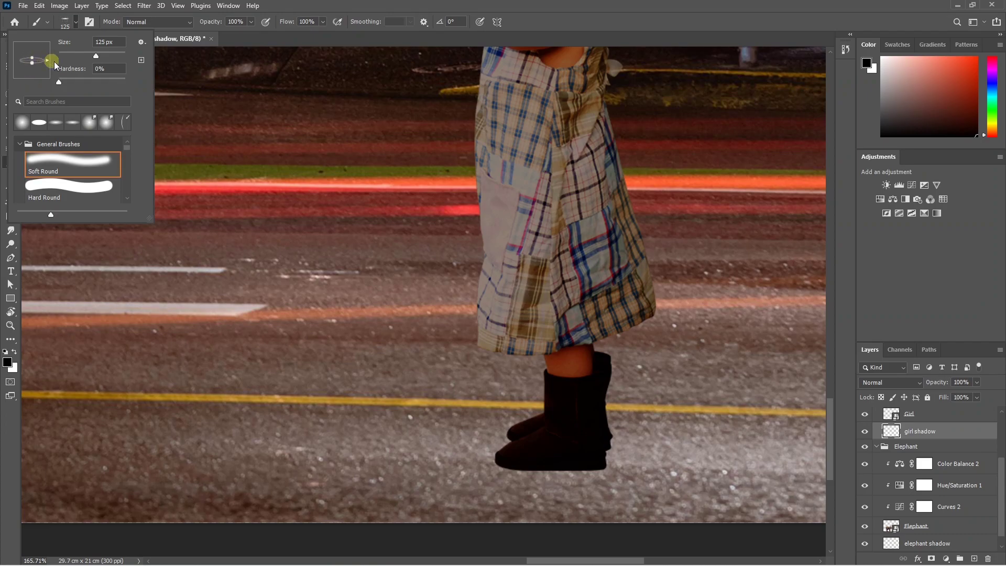
{"action": "left_click", "coordinate": [270, 115]}
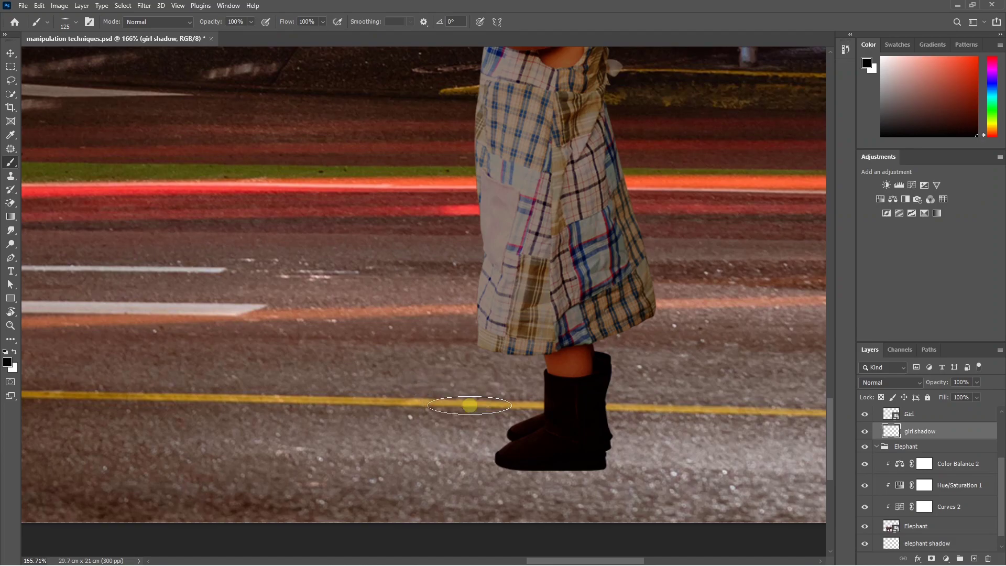
{"action": "left_click", "coordinate": [524, 463]}
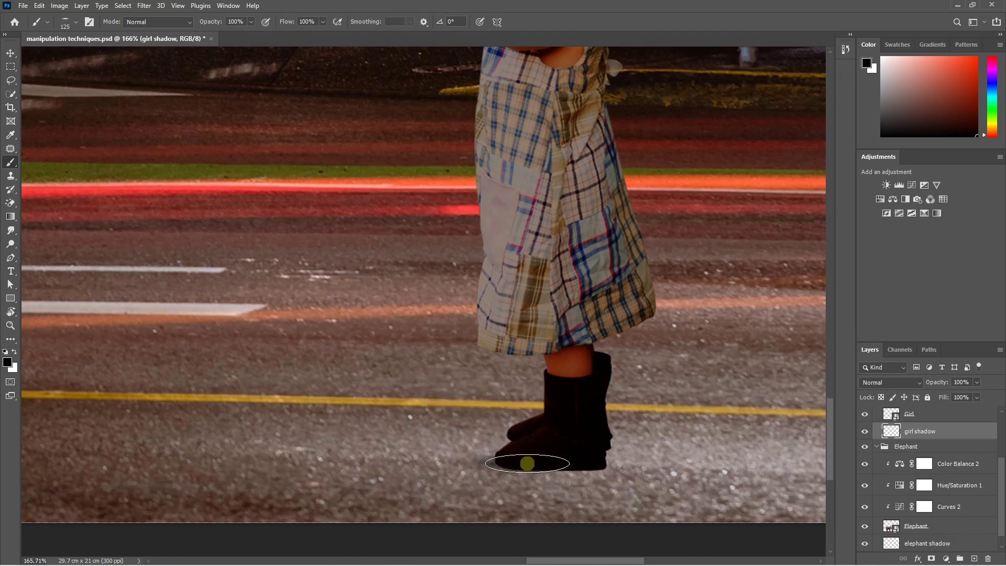
{"action": "mouse_move", "coordinate": [527, 464]}
{"action": "left_mouse_down"}
{"action": "mouse_move", "coordinate": [576, 462]}
{"action": "mouse_move", "coordinate": [531, 453]}
{"action": "mouse_move", "coordinate": [550, 461]}
{"action": "left_mouse_up"}
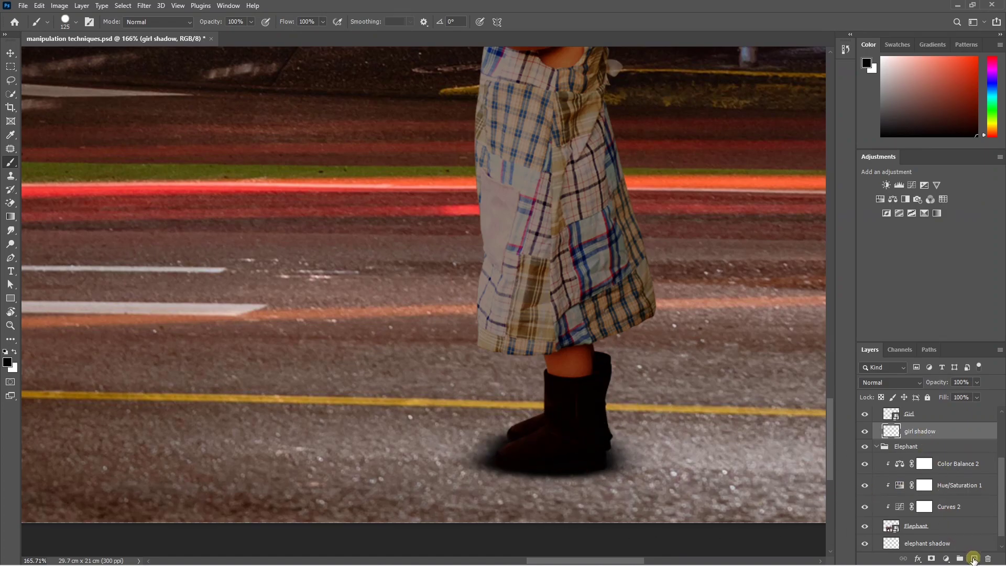
{"action": "left_click", "coordinate": [972, 558]}
- On Layer 1, dab a large soft black patch around the boots and blend it in Soft Light
{"action": "key", "text": "bracketleft"}
{"action": "key", "text": "bracketleft"}
{"action": "key", "text": "bracketleft"}
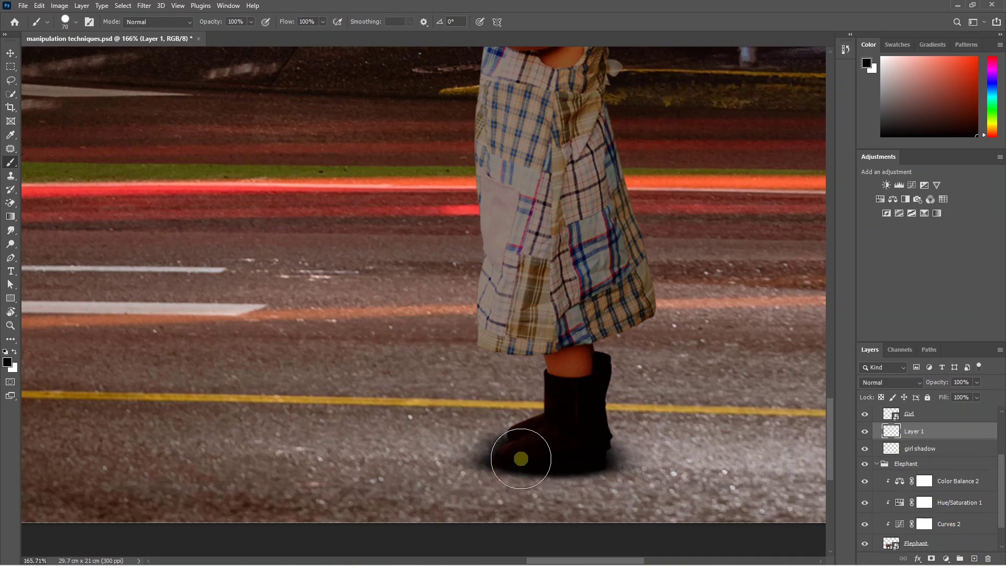
{"action": "scroll", "coordinate": [520, 458], "scroll_direction": "down", "scroll_amount": 1}
{"action": "key", "text": "1"}
{"action": "key", "text": "1"}
{"action": "key", "text": "bracketright"}
{"action": "key", "text": "bracketright"}
{"action": "key", "text": "bracketright"}
{"action": "key", "text": "bracketright"}
{"action": "key", "text": "bracketright"}
{"action": "key", "text": "bracketright"}
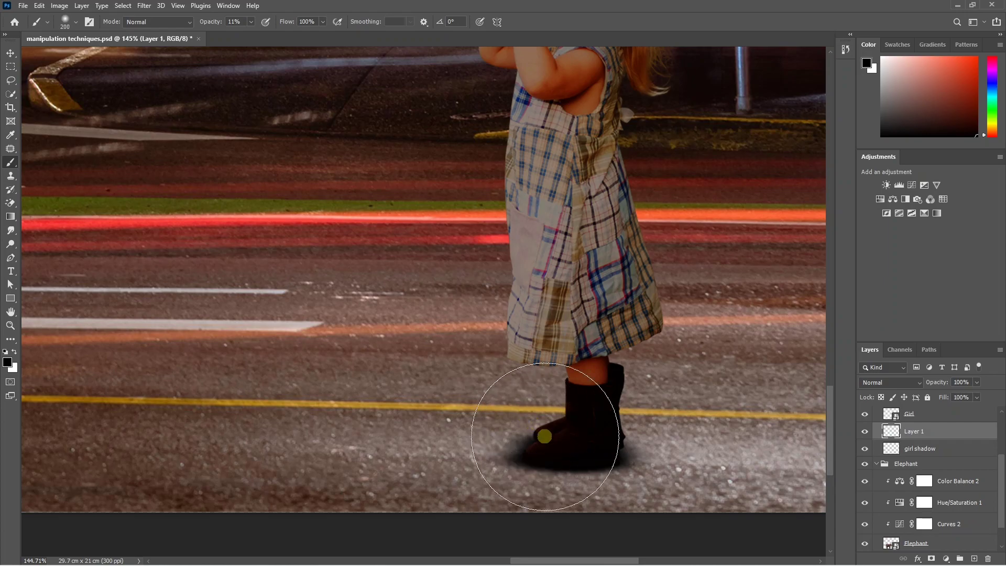
{"action": "key", "text": "bracketright"}
{"action": "key", "text": "bracketright"}
{"action": "key", "text": "0"}
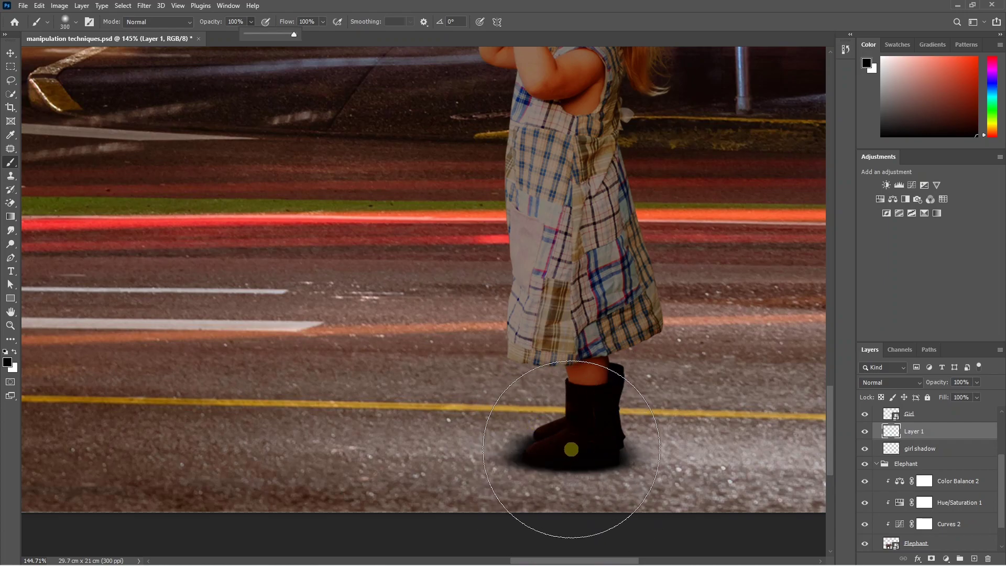
{"action": "left_click", "coordinate": [571, 449]}
{"action": "left_click", "coordinate": [891, 382]}
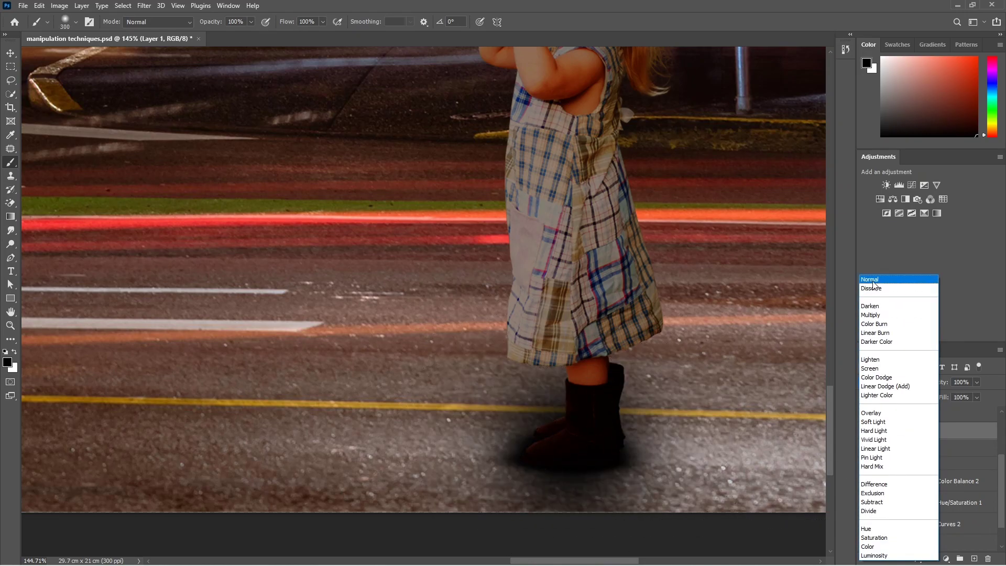
{"action": "left_click", "coordinate": [874, 422]}
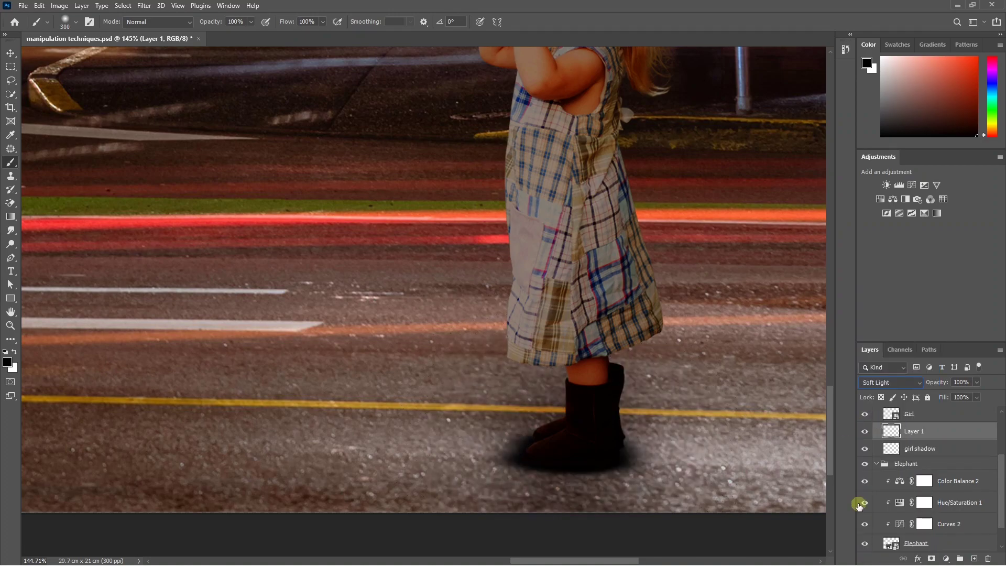
- Add Layer 2 and switch to a 40 px Hard Round brush
{"action": "left_click", "coordinate": [973, 559]}
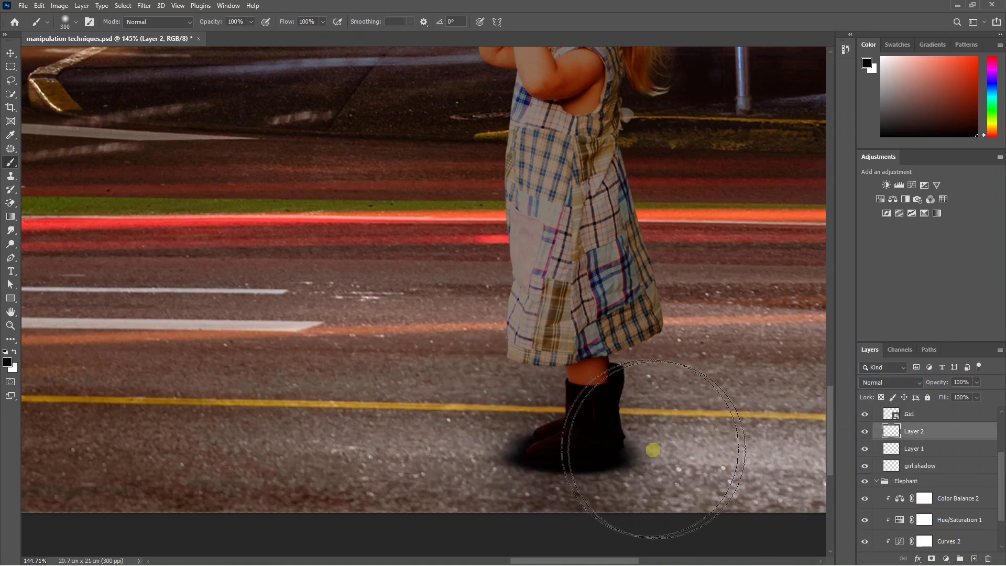
{"action": "key", "text": "bracketleft"}
{"action": "key", "text": "bracketleft"}
{"action": "key", "text": "bracketleft"}
{"action": "key", "text": "bracketleft"}
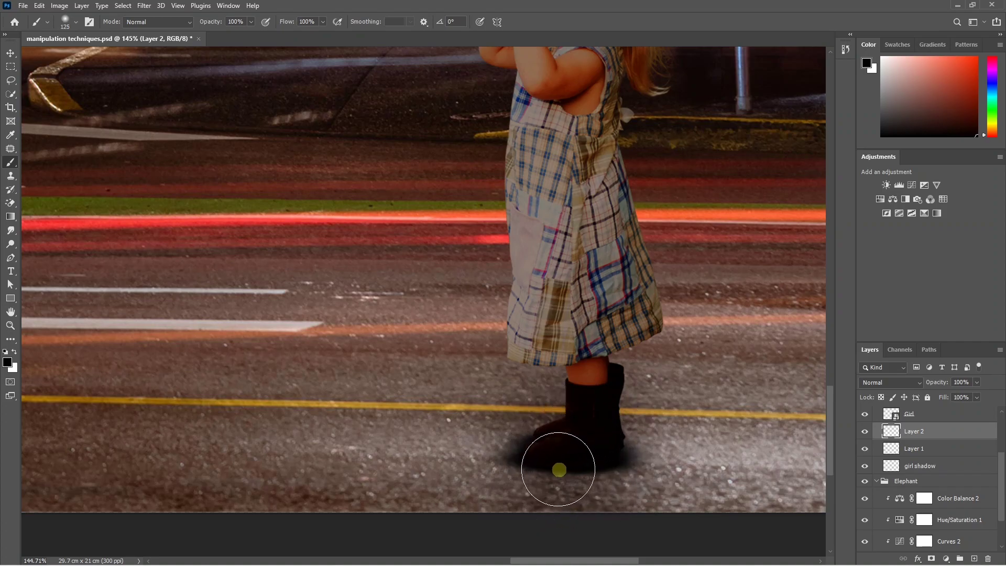
{"action": "key", "text": "bracketleft"}
{"action": "left_click", "coordinate": [75, 22]}
{"action": "left_click", "coordinate": [38, 123]}
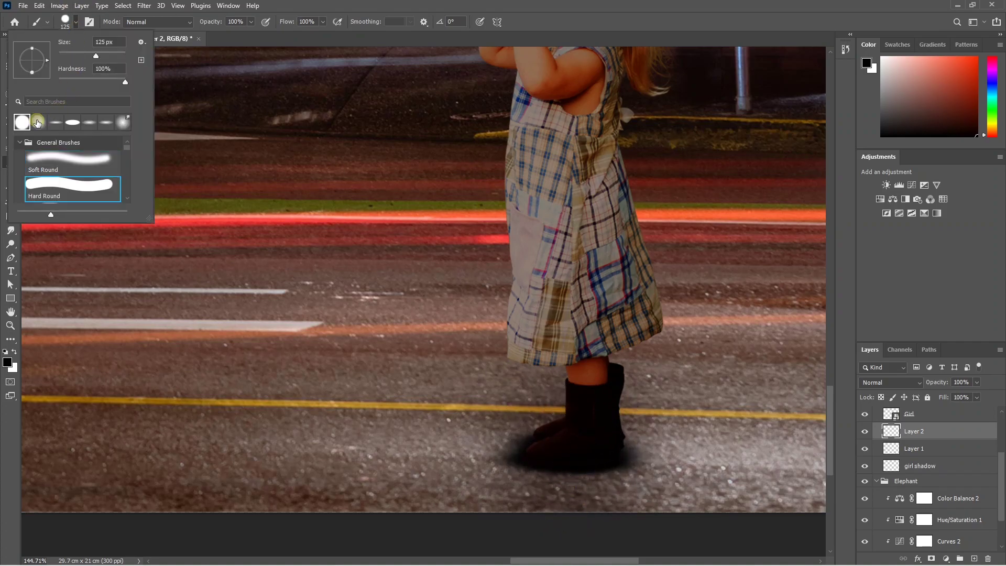
{"action": "key", "text": "Return"}
{"action": "key", "text": "bracketleft"}
{"action": "key", "text": "bracketleft"}
{"action": "key", "text": "bracketleft"}
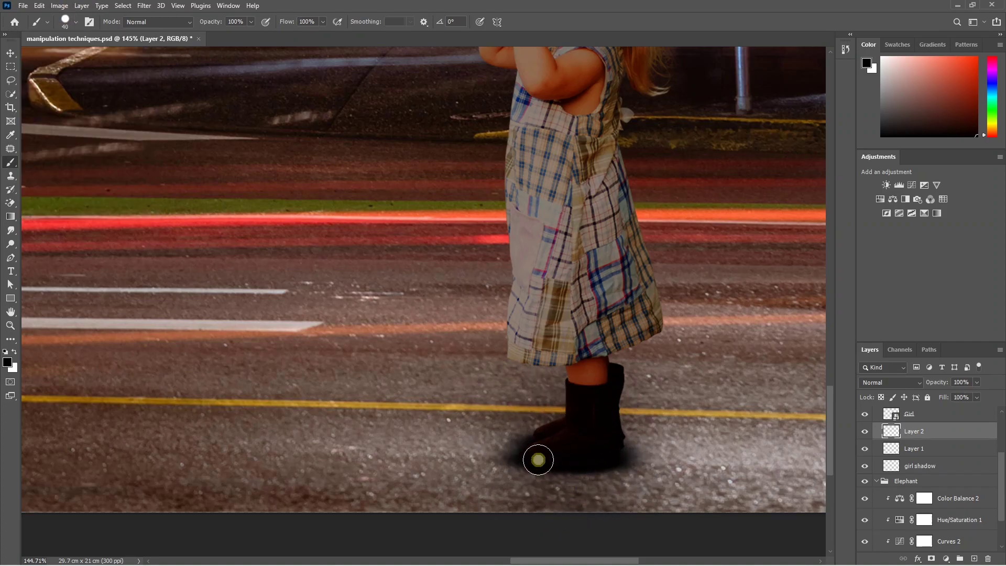
- Paint a long dark cast shadow diagonally down and right from the girl's boots
{"action": "mouse_move", "coordinate": [538, 460]}
{"action": "left_mouse_down"}
{"action": "mouse_move", "coordinate": [589, 525]}
{"action": "mouse_move", "coordinate": [570, 464]}
{"action": "mouse_move", "coordinate": [616, 535]}
{"action": "left_mouse_up"}
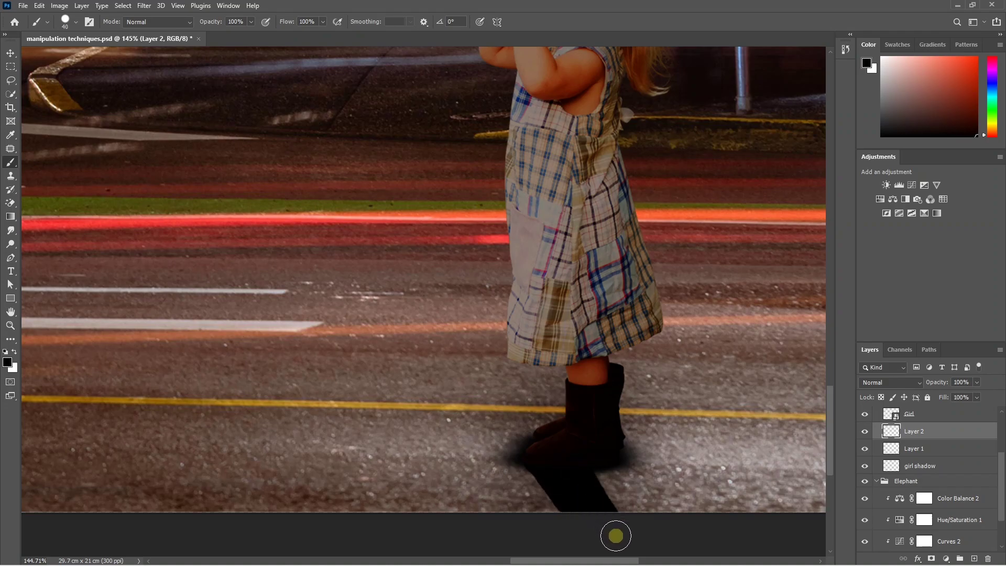
{"action": "left_click_drag", "start_coordinate": [593, 460], "coordinate": [634, 518]}
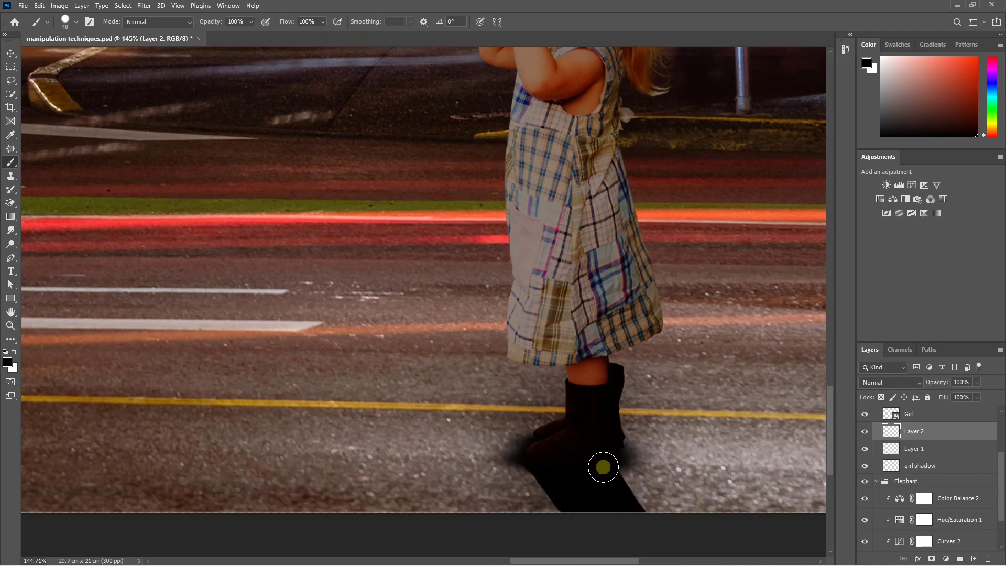
{"action": "left_click_drag", "start_coordinate": [611, 476], "coordinate": [651, 539]}
{"action": "scroll", "coordinate": [641, 515], "scroll_direction": "down", "scroll_amount": 3}
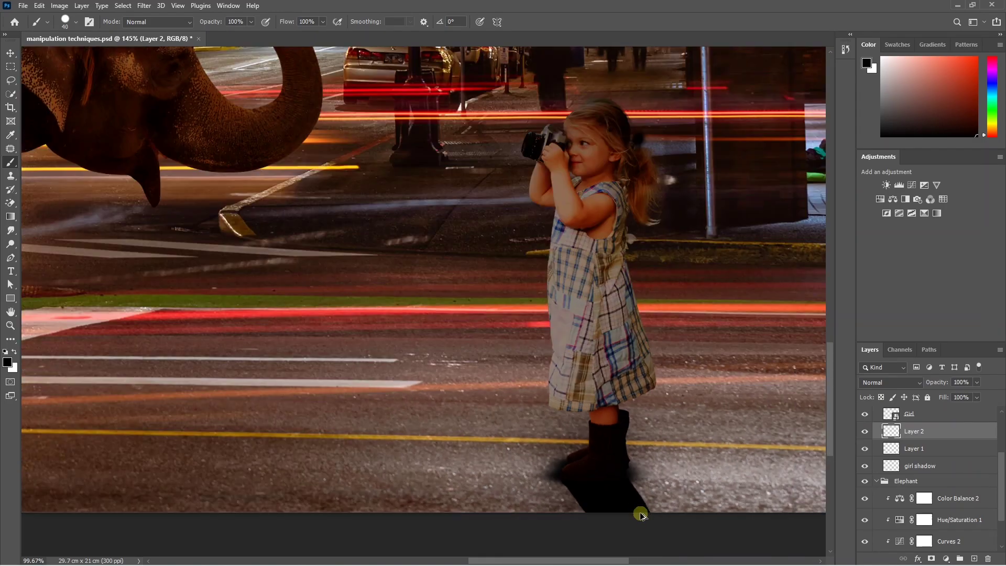
{"action": "scroll", "coordinate": [641, 515], "scroll_direction": "down", "scroll_amount": 1}
- Set Layer 2 to Soft Light and soften the shadow with Gaussian Blur
{"action": "left_click", "coordinate": [891, 382]}
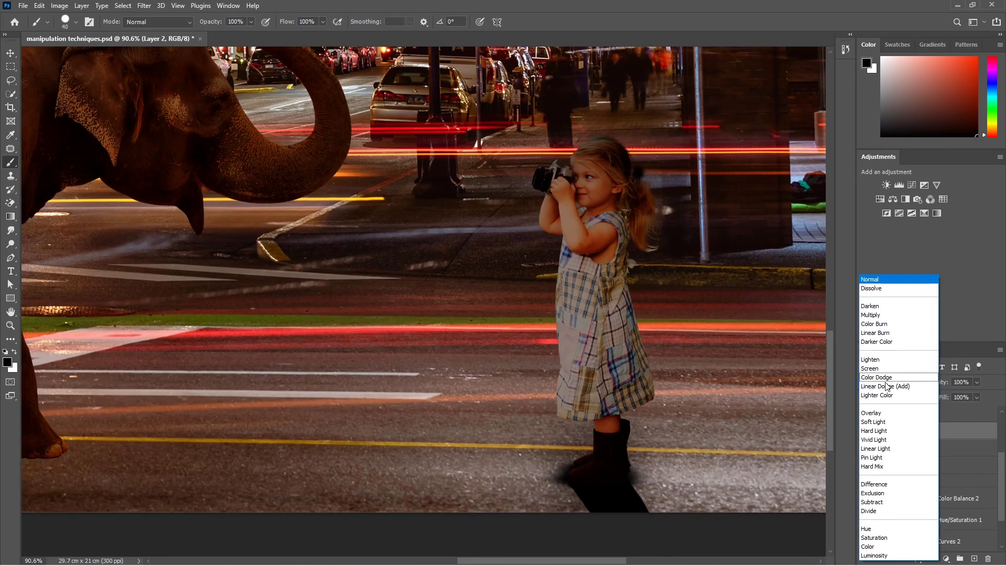
{"action": "left_click", "coordinate": [872, 424]}
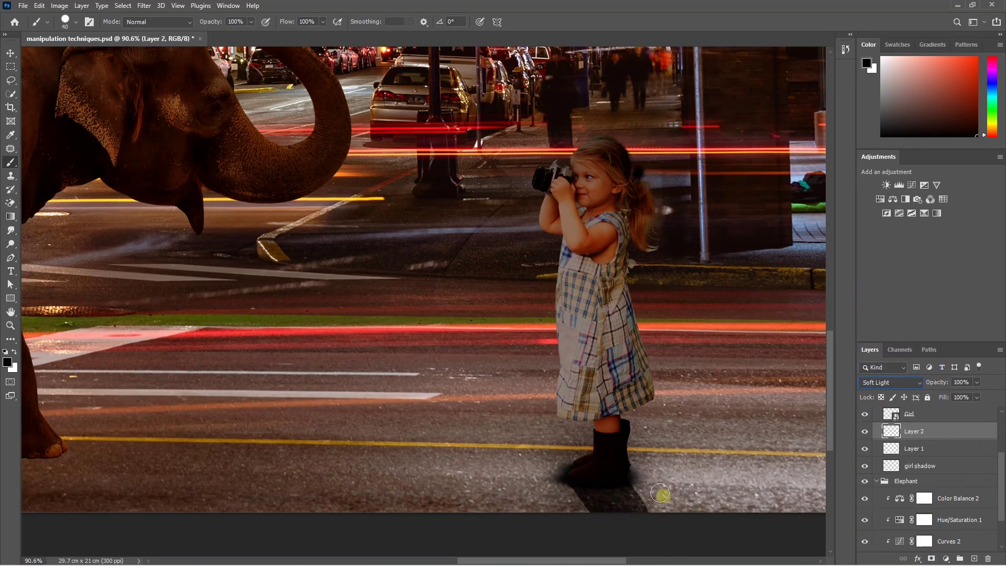
{"action": "left_click", "coordinate": [143, 6]}
{"action": "mouse_move", "coordinate": [150, 139]}
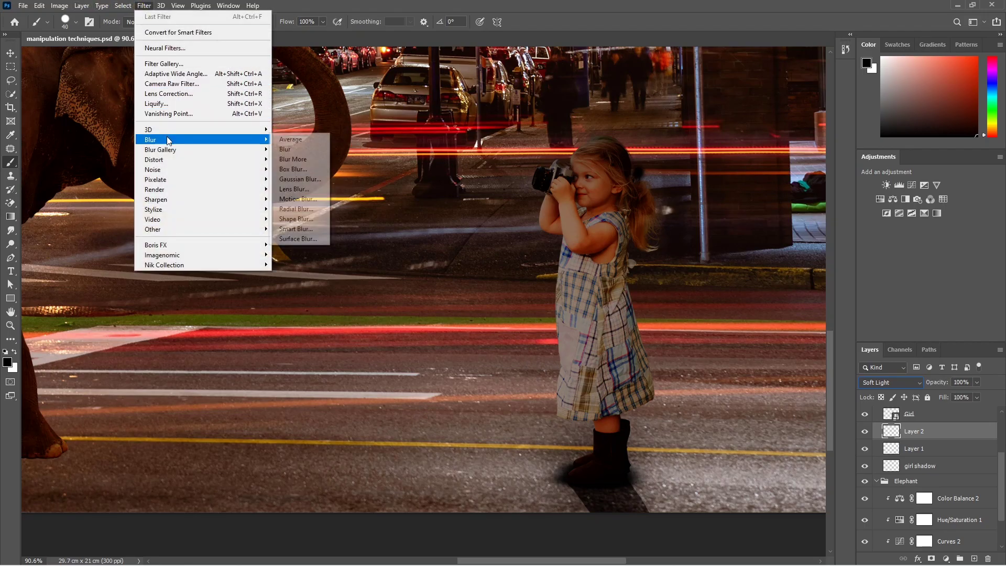
{"action": "left_click", "coordinate": [300, 179]}
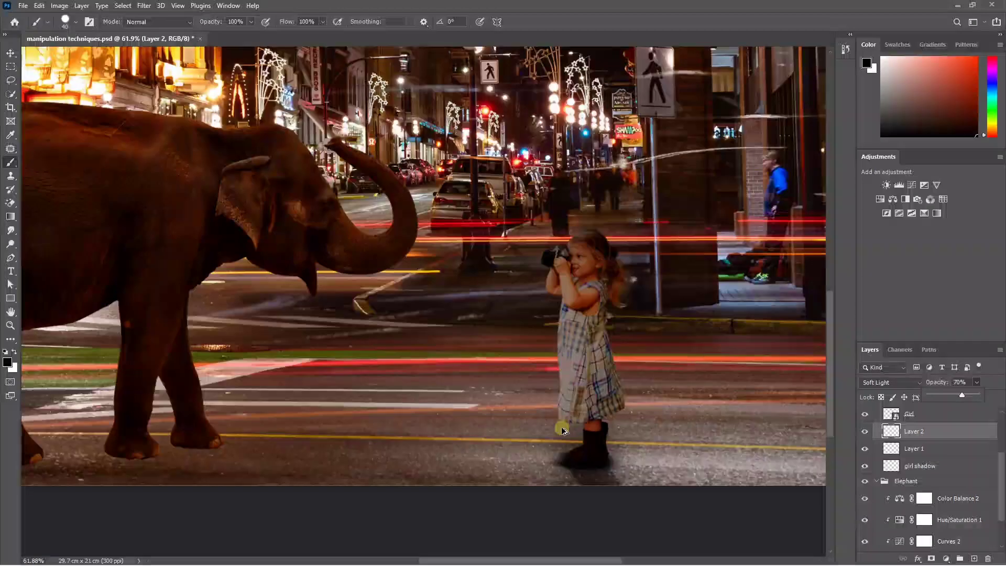
{"action": "scroll", "coordinate": [562, 431], "scroll_direction": "down", "scroll_amount": 3}
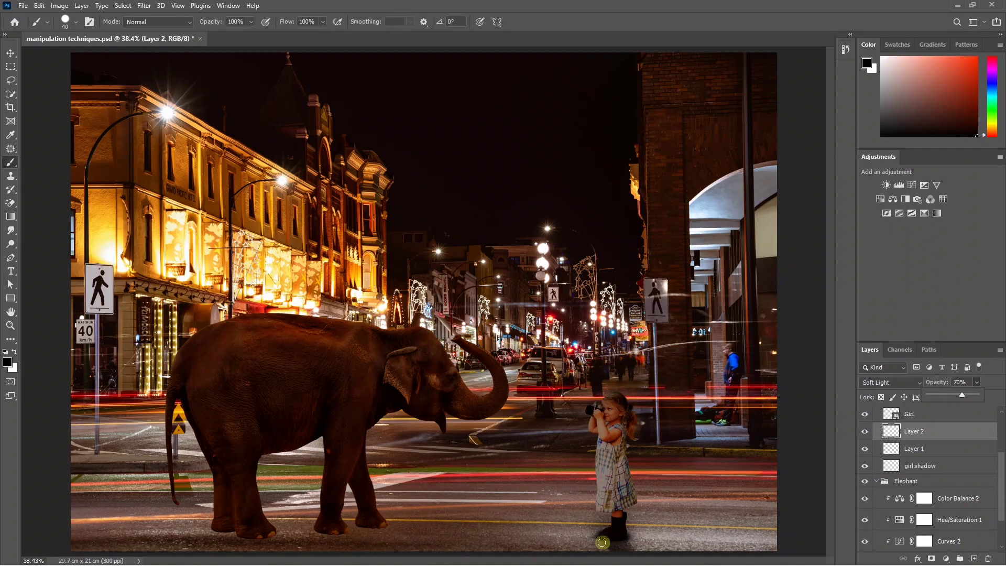
- Set girl shadow to 45% opacity and toggle the shadow layers to compare
{"action": "left_click", "coordinate": [917, 467]}
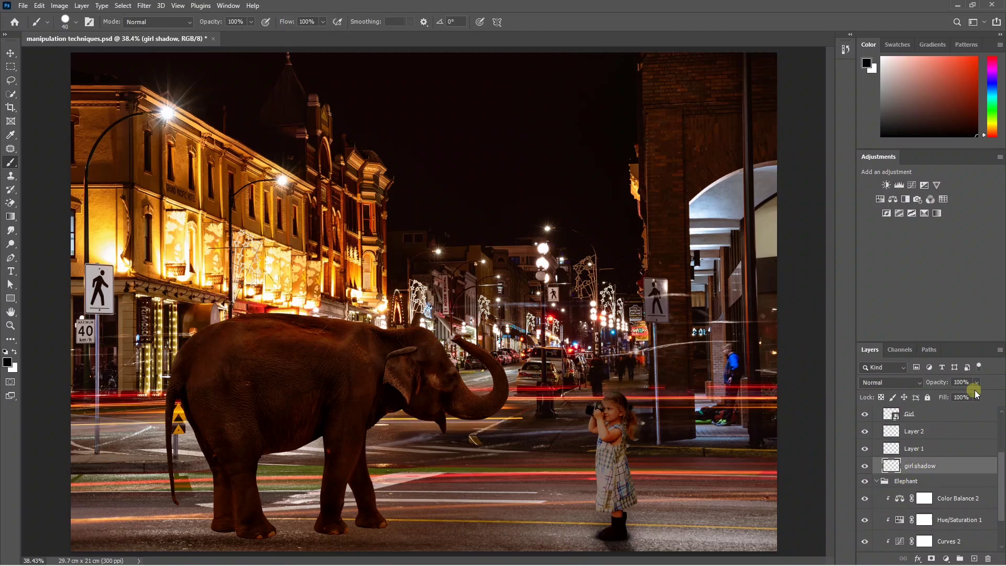
{"action": "left_click", "coordinate": [977, 383]}
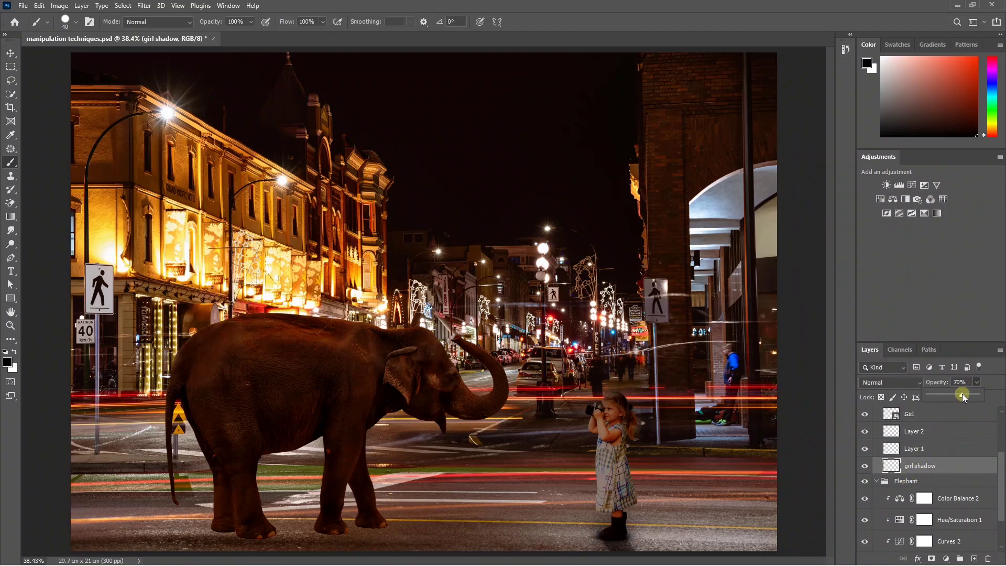
{"action": "left_click_drag", "start_coordinate": [949, 395], "coordinate": [950, 394]}
{"action": "left_click_drag", "start_coordinate": [864, 466], "coordinate": [864, 431]}
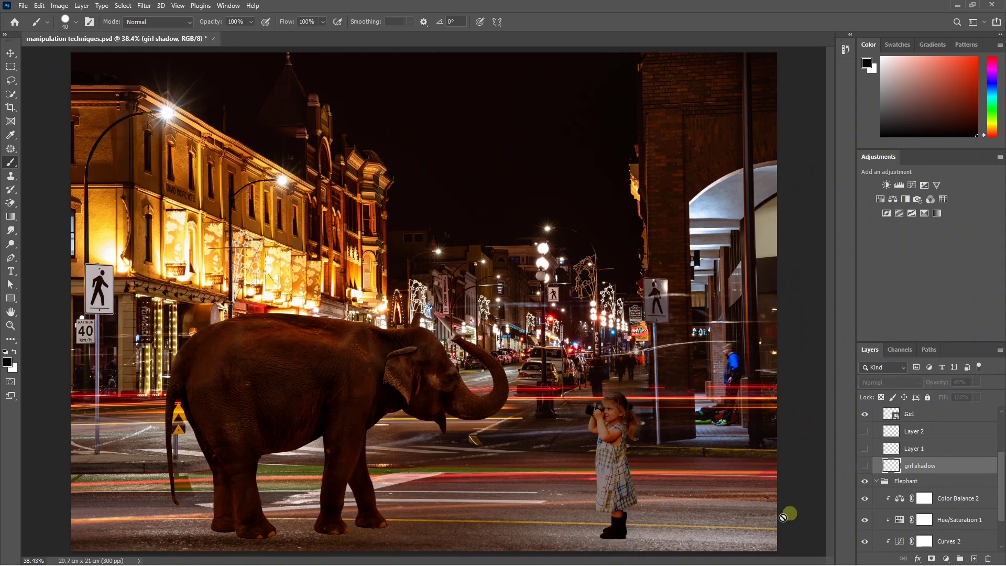
{"action": "left_click", "coordinate": [865, 450]}
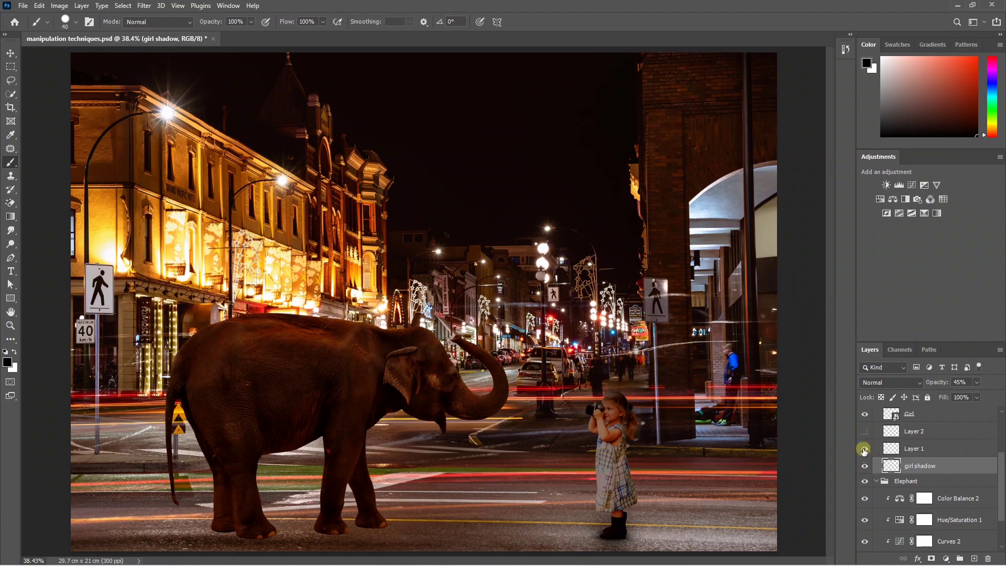
- Lower Layer 1's opacity to 67%, then select the Elephant layer
{"action": "left_click", "coordinate": [900, 450]}
{"action": "left_click", "coordinate": [977, 382]}
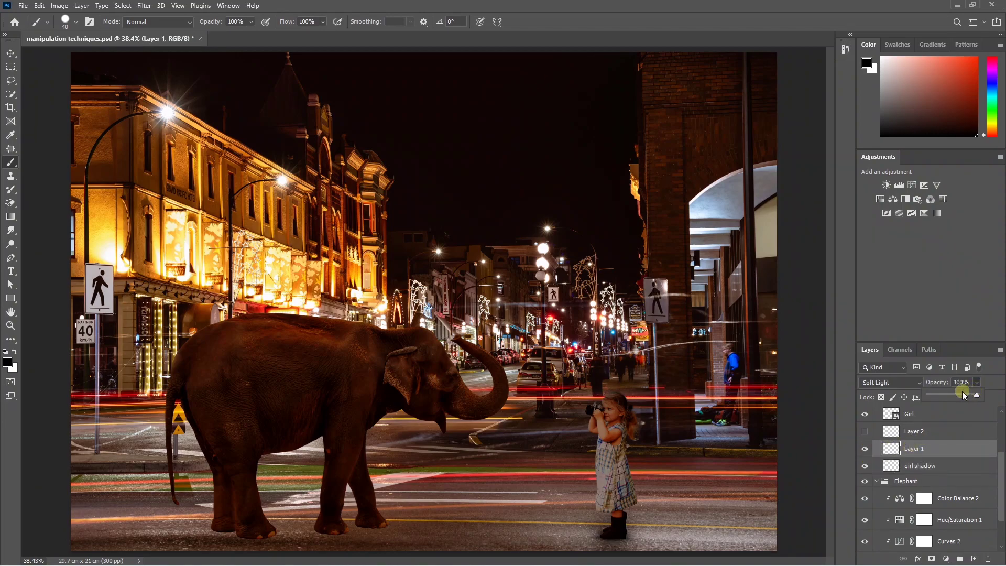
{"action": "left_click_drag", "start_coordinate": [964, 394], "coordinate": [952, 394]}
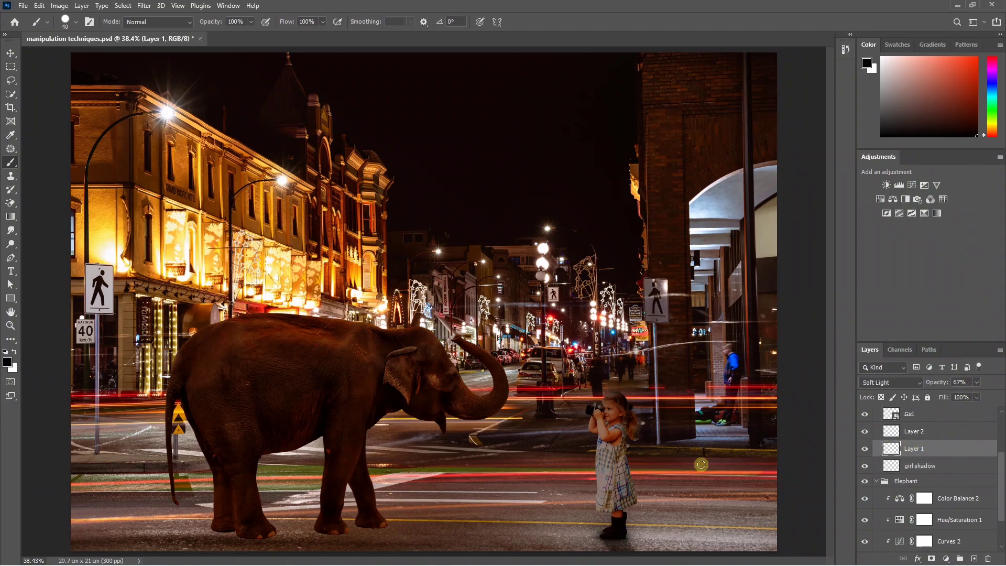
{"action": "left_click", "coordinate": [359, 514], "text": "ctrl"}
{"action": "scroll", "coordinate": [212, 544], "scroll_direction": "up", "scroll_amount": 3}
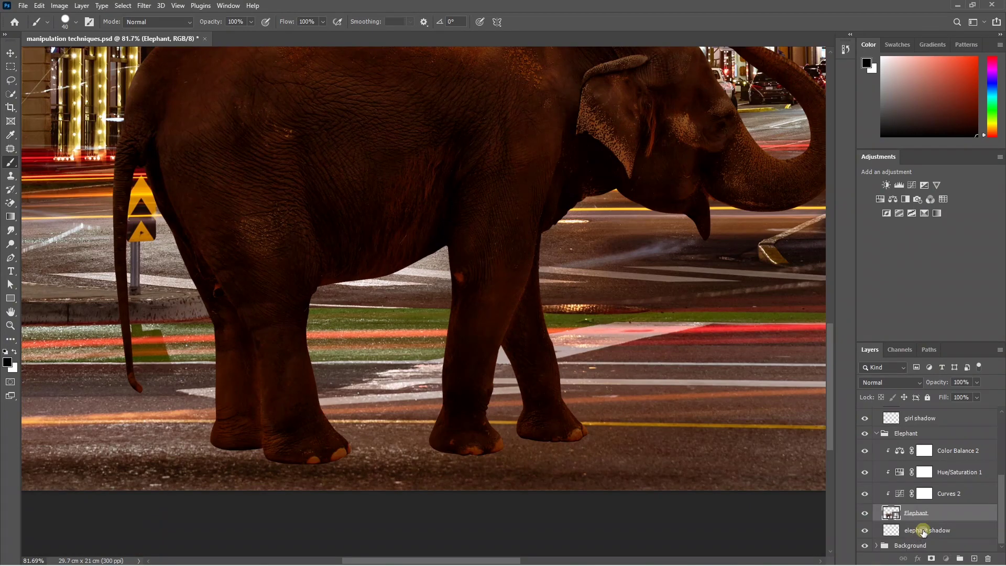
- On the elephant shadow layer, switch to a 90 px Soft Round brush
{"action": "left_click", "coordinate": [923, 532]}
{"action": "scroll", "coordinate": [252, 438], "scroll_direction": "up", "scroll_amount": 2}
{"action": "left_click", "coordinate": [74, 23]}
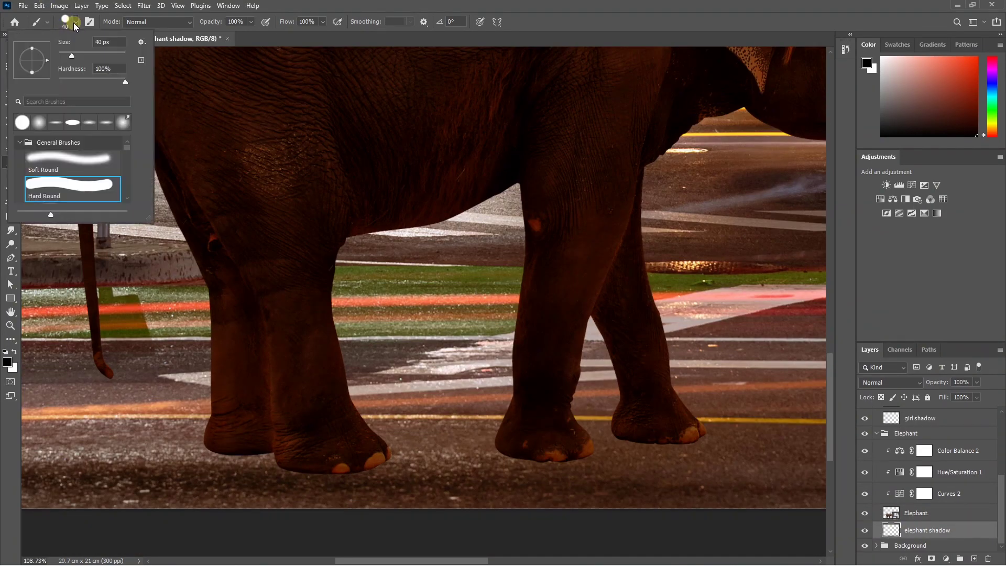
{"action": "left_click", "coordinate": [37, 123]}
{"action": "scroll", "coordinate": [220, 432], "scroll_direction": "up", "scroll_amount": 2}
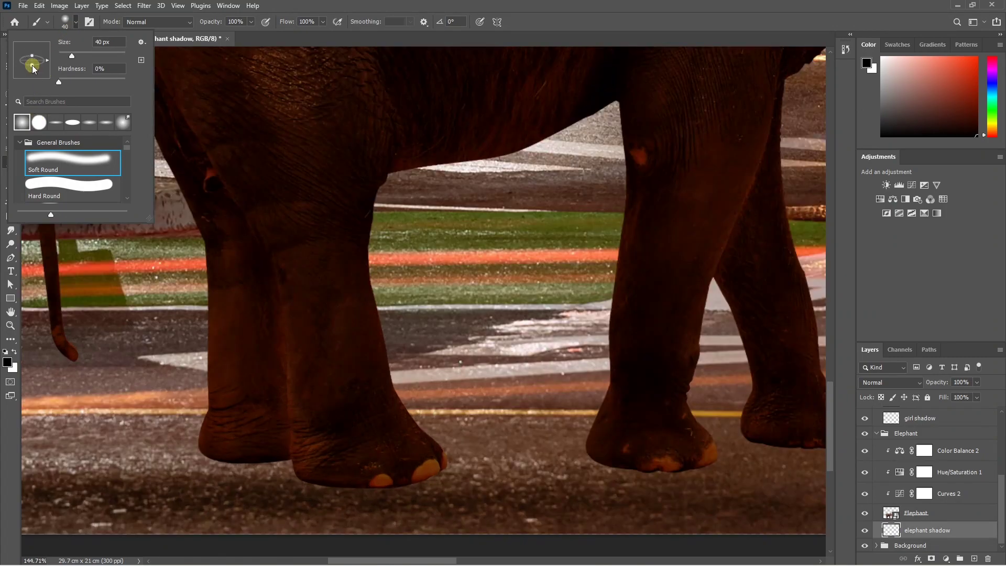
{"action": "left_click_drag", "start_coordinate": [70, 42], "coordinate": [97, 42]}
{"action": "key", "text": "Return"}
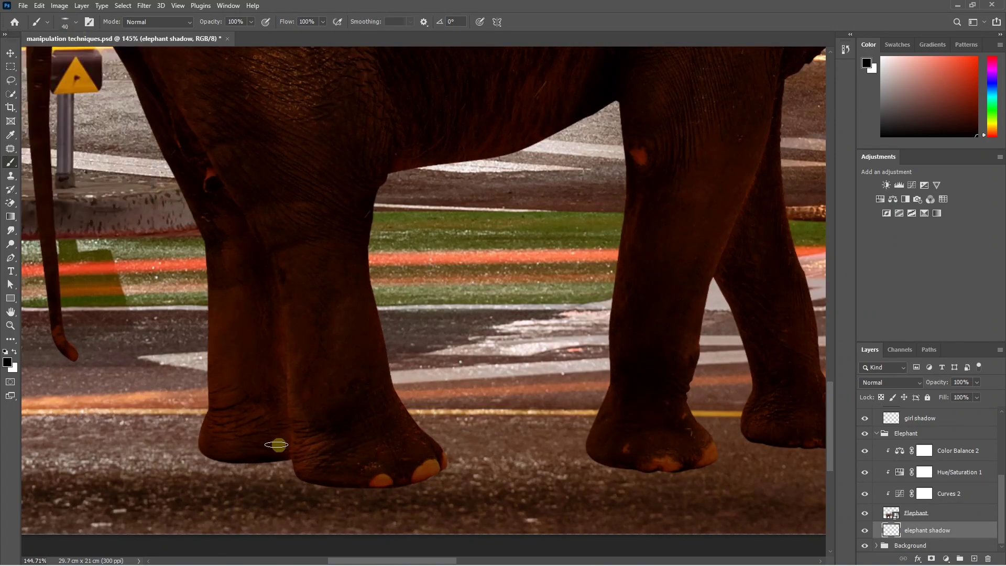
{"action": "scroll", "coordinate": [225, 466], "scroll_direction": "up", "scroll_amount": 1}
- Paint soft shadows under the elephant's feet and set the layer opacity to 96%
{"action": "left_click_drag", "start_coordinate": [205, 452], "coordinate": [519, 479]}
{"action": "scroll", "coordinate": [89, 442], "scroll_direction": "down", "scroll_amount": 2}
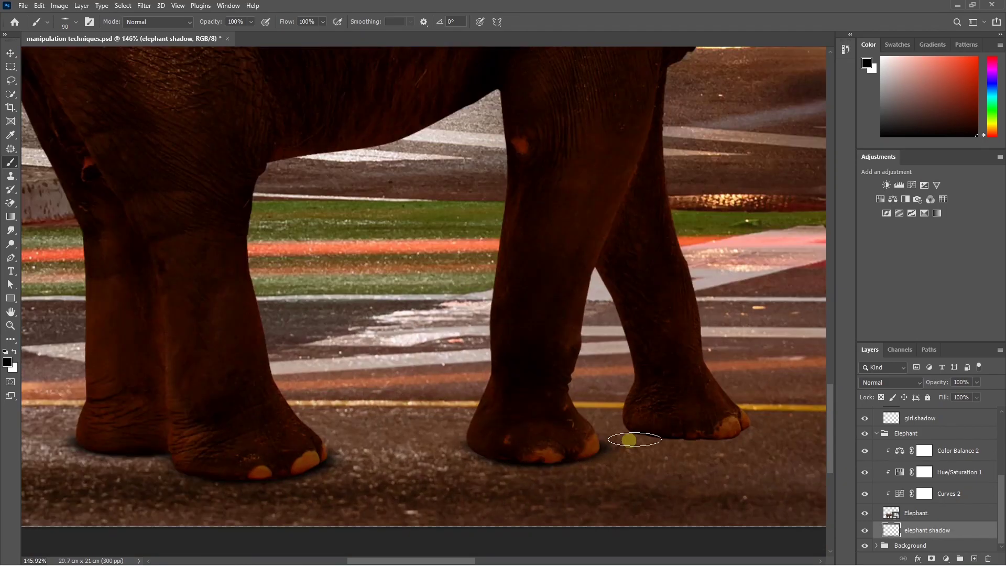
{"action": "left_click_drag", "start_coordinate": [629, 438], "coordinate": [755, 429]}
{"action": "scroll", "coordinate": [584, 431], "scroll_direction": "down", "scroll_amount": 1}
{"action": "mouse_move", "coordinate": [977, 381]}
{"action": "left_mouse_down"}
{"action": "mouse_move", "coordinate": [967, 397]}
{"action": "mouse_move", "coordinate": [977, 396]}
{"action": "left_mouse_up"}
{"action": "key", "text": "bracketright"}
{"action": "key", "text": "bracketright"}
{"action": "key", "text": "bracketright"}
{"action": "scroll", "coordinate": [546, 516], "scroll_direction": "down", "scroll_amount": 3}
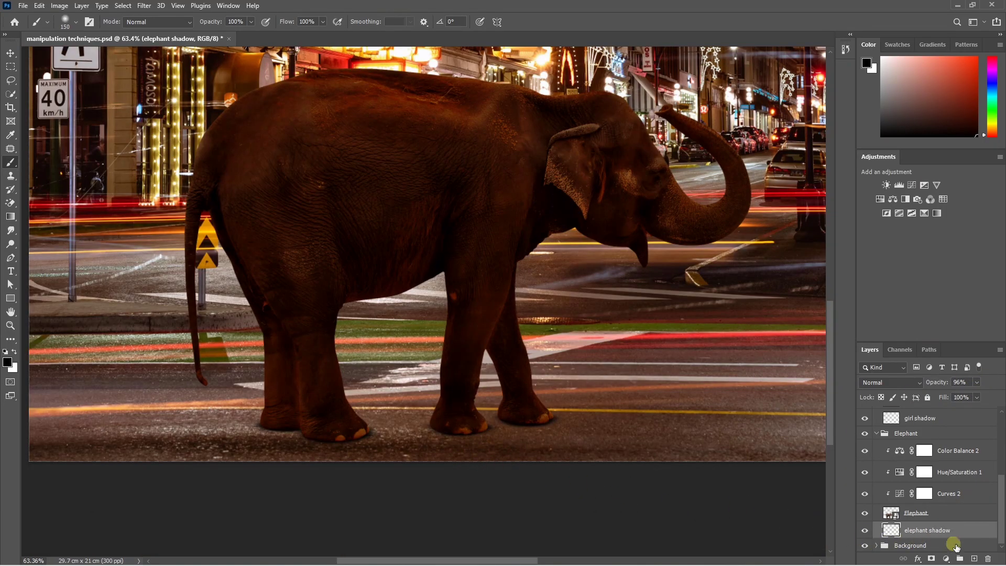
- On new Layer 3, paint a broad 300 px ground shadow under the elephant, Soft Light at 42%
{"action": "left_click", "coordinate": [973, 560]}
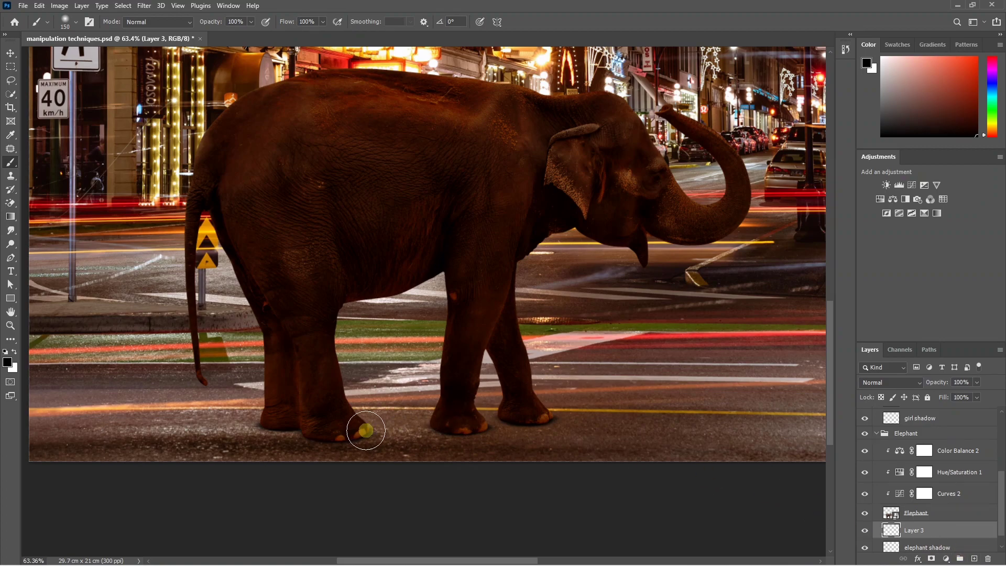
{"action": "key", "text": "bracketright"}
{"action": "key", "text": "bracketright"}
{"action": "key", "text": "bracketright"}
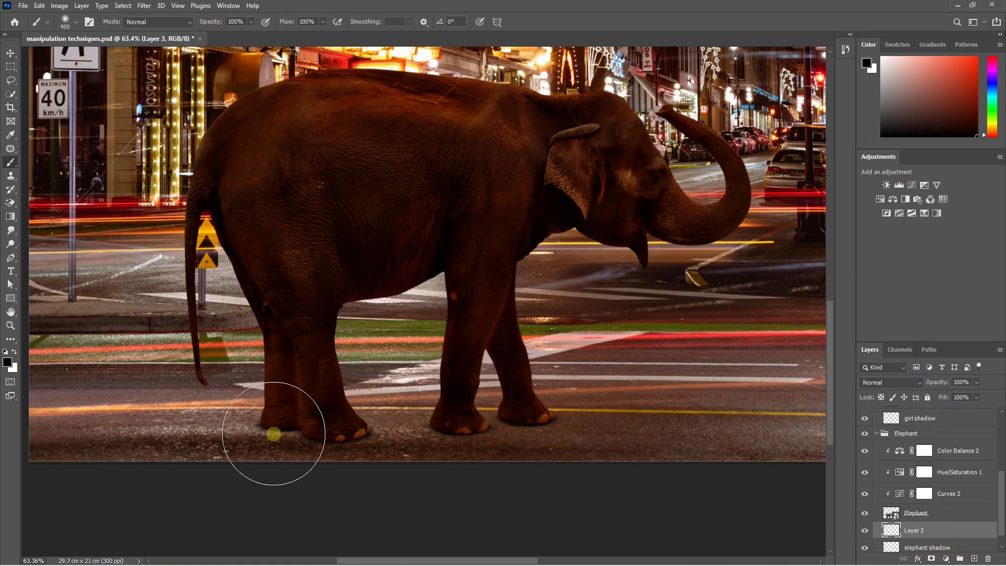
{"action": "left_click_drag", "start_coordinate": [265, 420], "coordinate": [598, 435]}
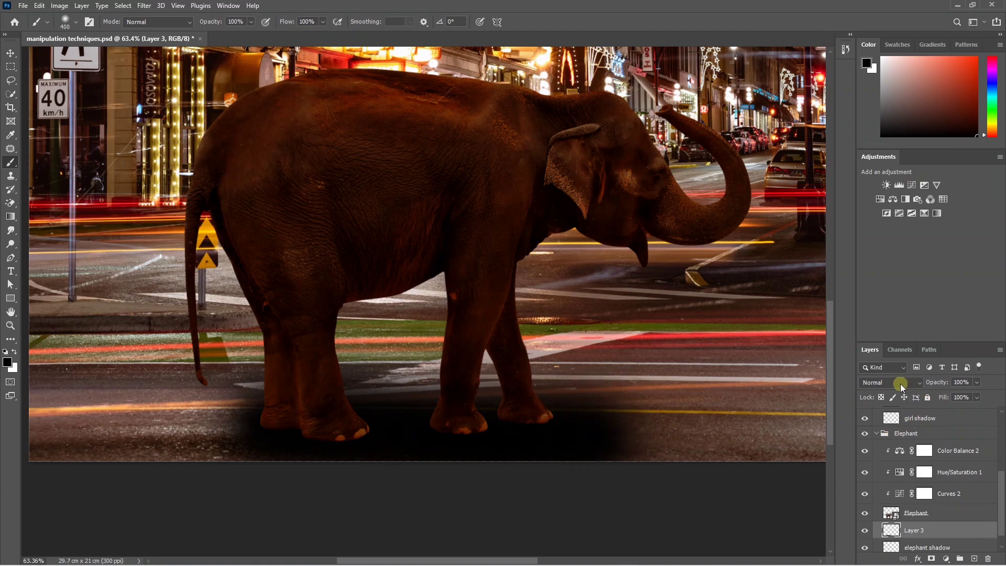
{"action": "left_click", "coordinate": [901, 387]}
{"action": "left_click", "coordinate": [893, 427]}
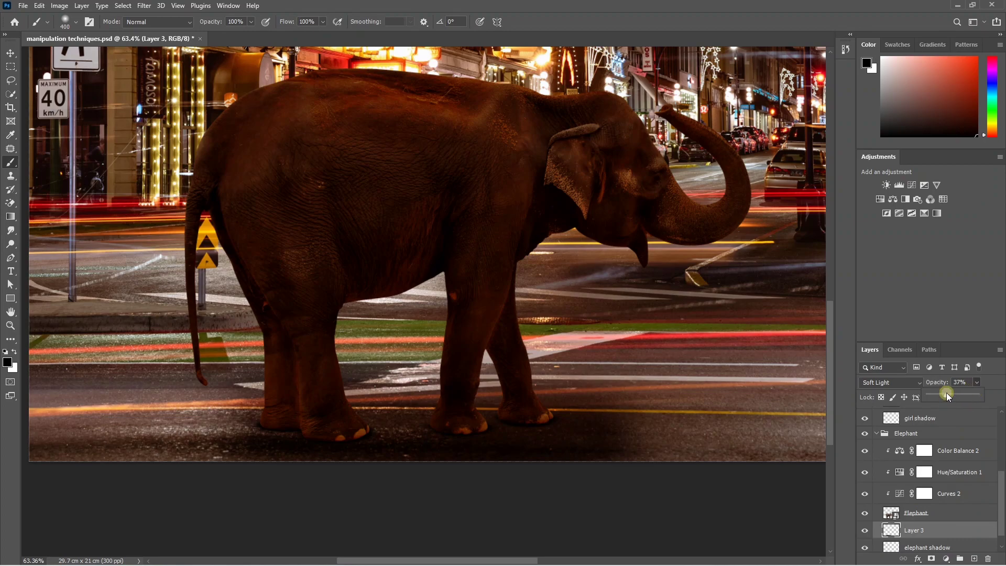
{"action": "left_click_drag", "start_coordinate": [946, 395], "coordinate": [947, 395]}
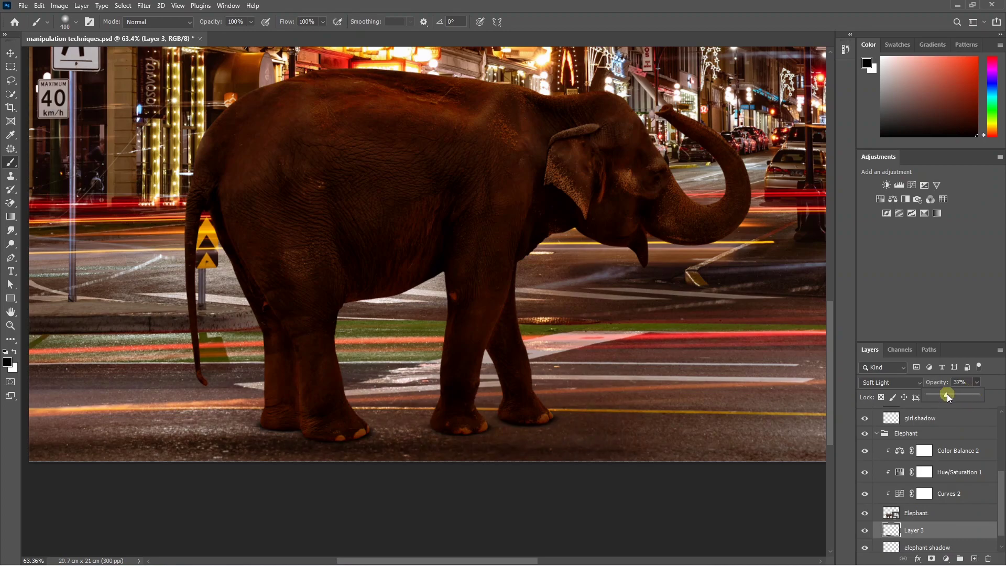
{"action": "left_click", "coordinate": [974, 559]}
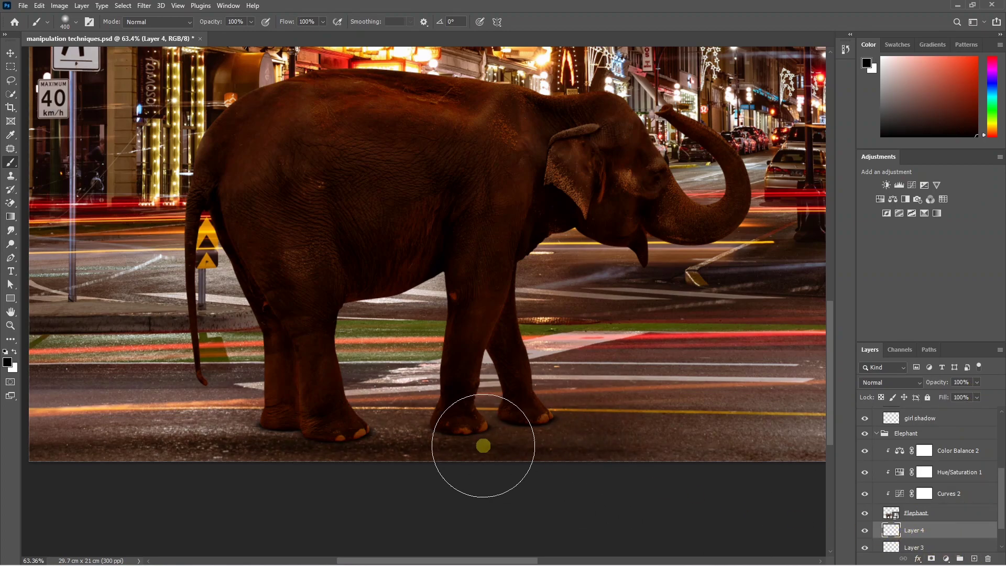
{"action": "key", "text": "bracketleft"}
{"action": "key", "text": "bracketleft"}
{"action": "key", "text": "bracketleft"}
{"action": "key", "text": "bracketleft"}
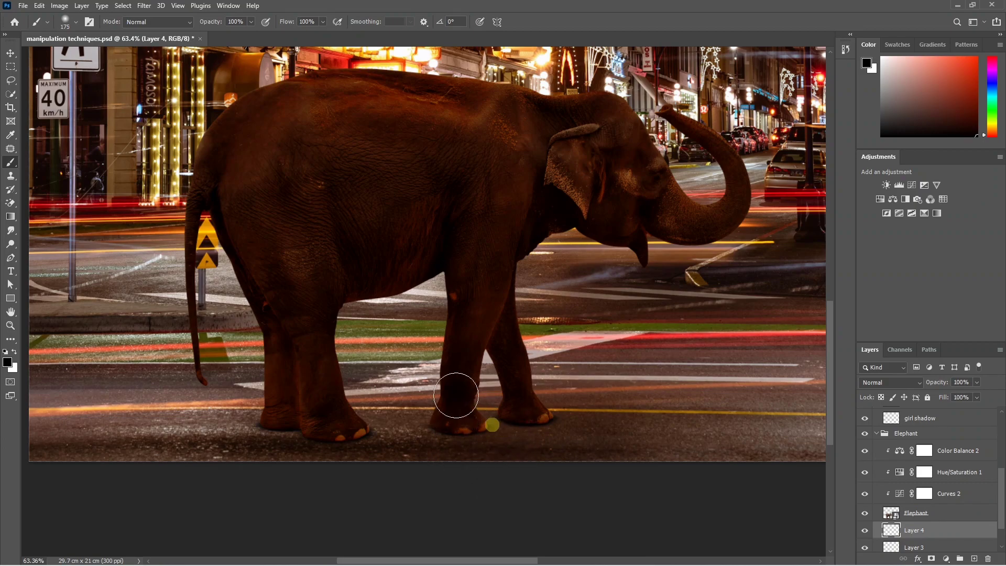
- On Layer 4, paint black shadows under the elephant's back, middle and front feet
{"action": "left_click", "coordinate": [76, 22]}
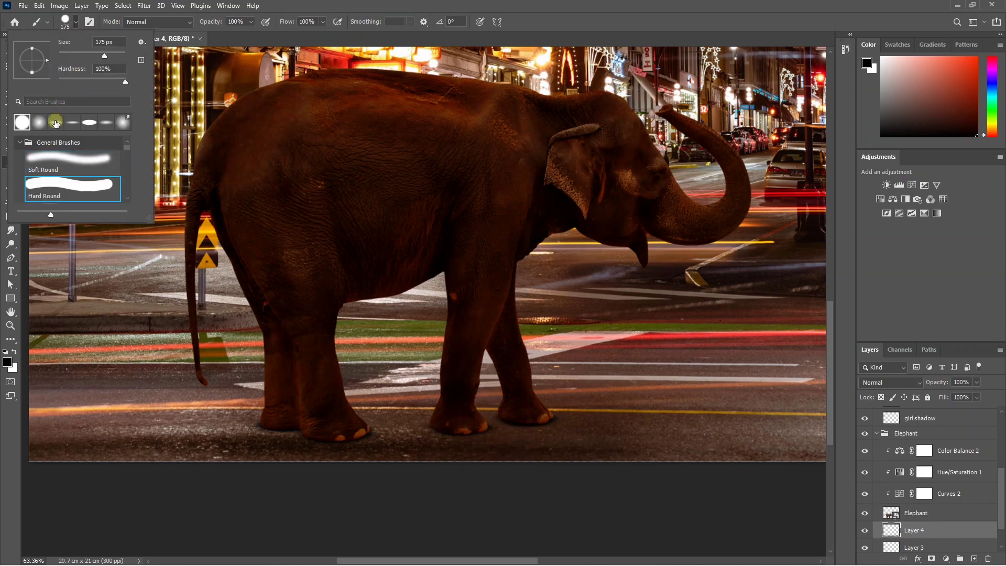
{"action": "key", "text": "Escape"}
{"action": "key", "text": "bracketleft"}
{"action": "key", "text": "bracketleft"}
{"action": "key", "text": "bracketleft"}
{"action": "scroll", "coordinate": [554, 443], "scroll_direction": "up", "scroll_amount": 3}
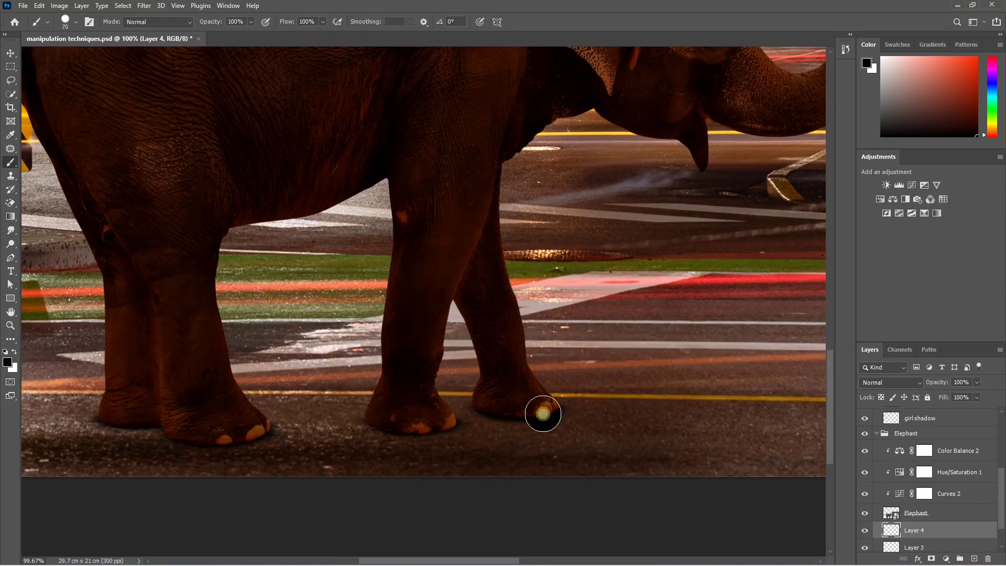
{"action": "mouse_move", "coordinate": [539, 411]}
{"action": "left_mouse_down"}
{"action": "mouse_move", "coordinate": [570, 452]}
{"action": "mouse_move", "coordinate": [520, 415]}
{"action": "mouse_move", "coordinate": [555, 469]}
{"action": "mouse_move", "coordinate": [370, 436]}
{"action": "left_mouse_up"}
{"action": "left_click_drag", "start_coordinate": [259, 431], "coordinate": [114, 429]}
{"action": "scroll", "coordinate": [384, 447], "scroll_direction": "down", "scroll_amount": 3}
{"action": "scroll", "coordinate": [912, 497], "scroll_direction": "down", "scroll_amount": 1}
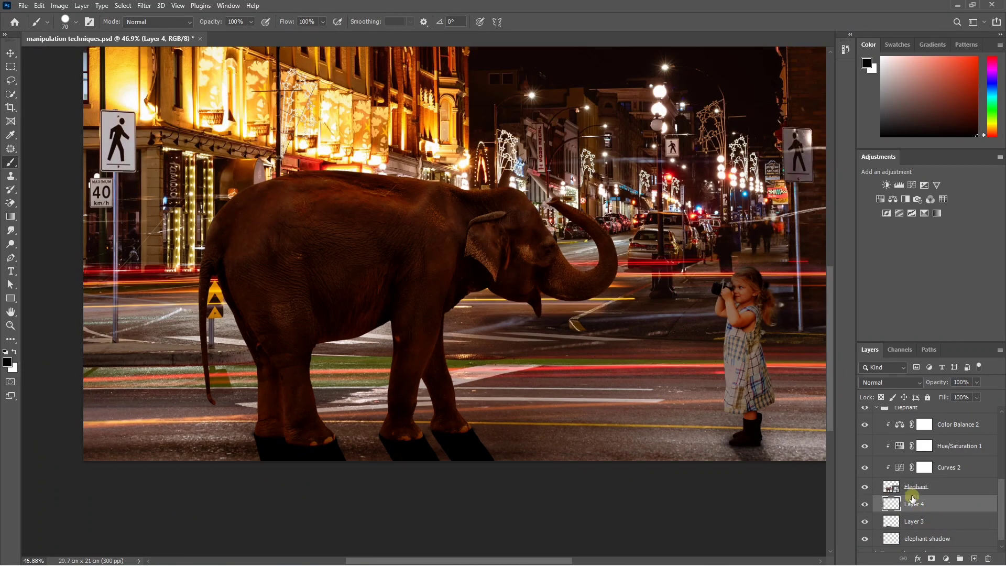
- Set Layer 4 to Soft Light, apply Gaussian Blur and lower opacity to 64%
{"action": "left_click", "coordinate": [891, 383]}
{"action": "left_click", "coordinate": [883, 419]}
{"action": "left_click", "coordinate": [144, 6]}
{"action": "mouse_move", "coordinate": [150, 140]}
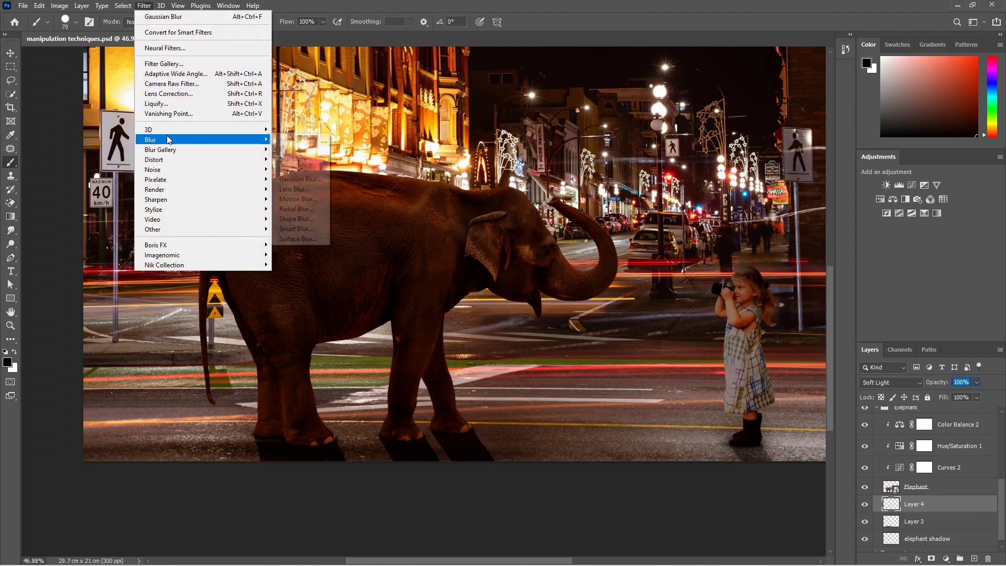
{"action": "left_click", "coordinate": [300, 179]}
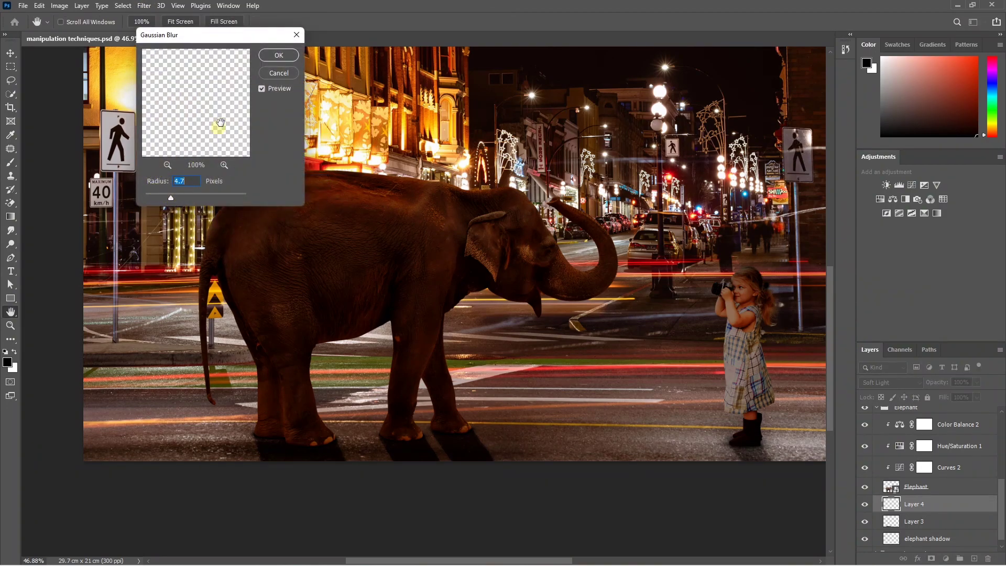
{"action": "left_click", "coordinate": [278, 55]}
{"action": "key", "text": "b"}
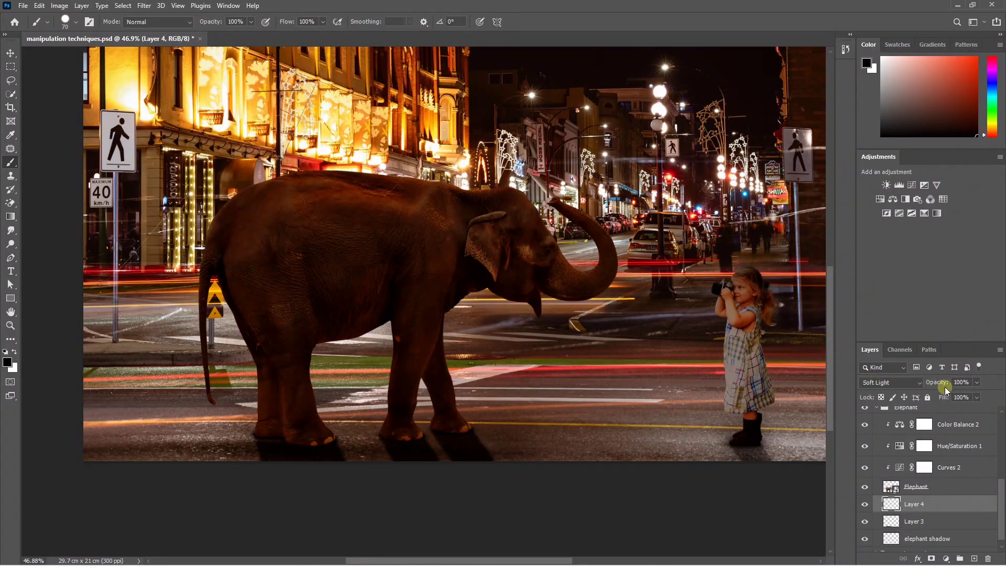
{"action": "left_click_drag", "start_coordinate": [978, 383], "coordinate": [964, 394]}
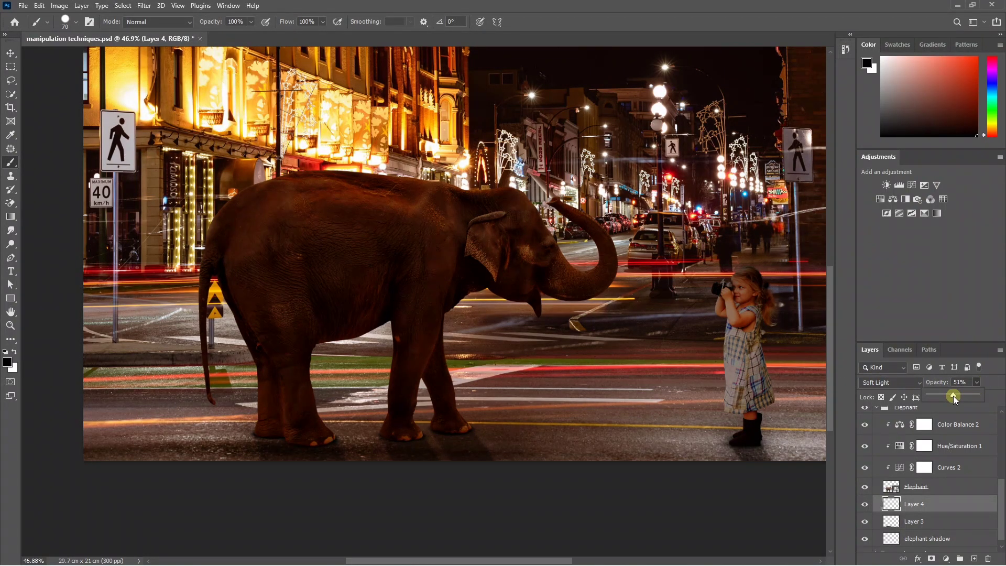
{"action": "key", "text": "ctrl+0"}
{"action": "key", "text": "v"}
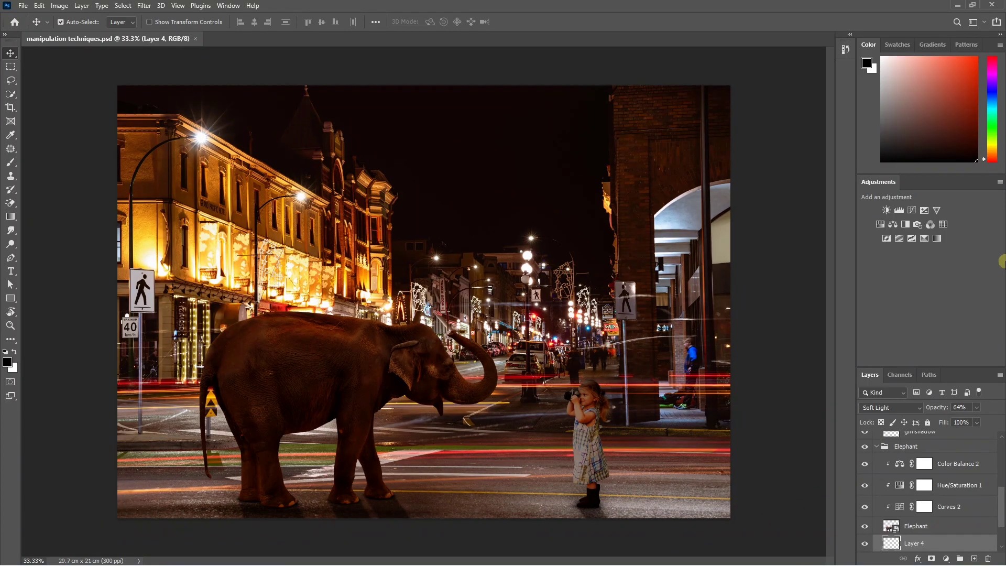
- Add a Levels adjustment above Color Balance 1, clipped to the girl
{"action": "scroll", "coordinate": [938, 475], "scroll_direction": "up", "scroll_amount": 2}
{"action": "scroll", "coordinate": [935, 478], "scroll_direction": "up", "scroll_amount": 2}
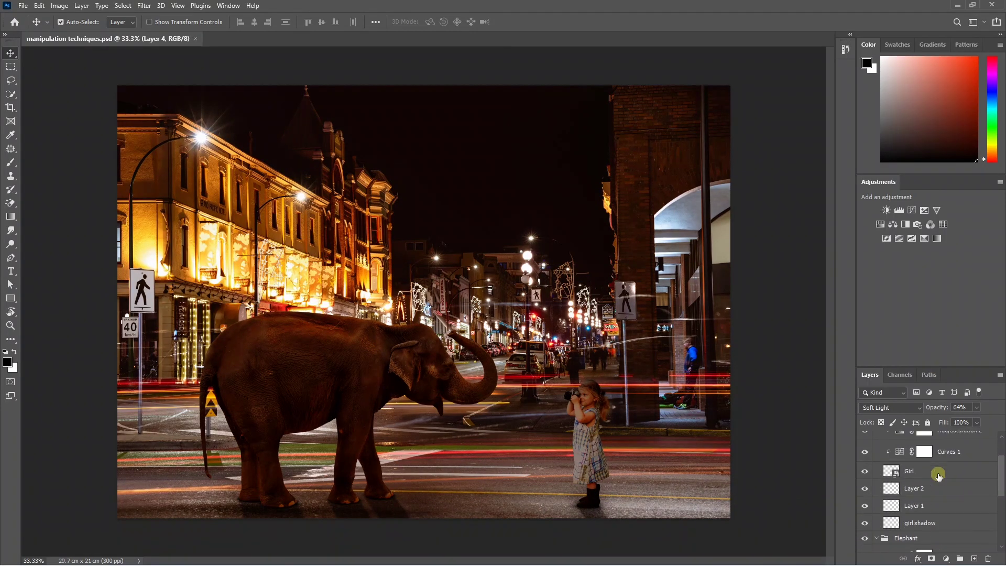
{"action": "scroll", "coordinate": [930, 482], "scroll_direction": "up", "scroll_amount": 1}
{"action": "scroll", "coordinate": [924, 486], "scroll_direction": "up", "scroll_amount": 1}
{"action": "scroll", "coordinate": [937, 477], "scroll_direction": "up", "scroll_amount": 1}
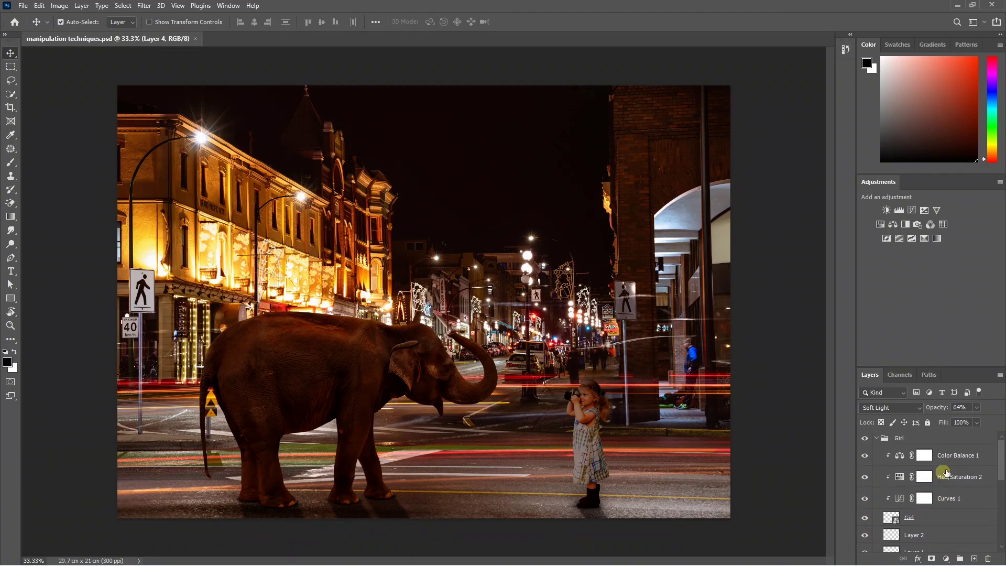
{"action": "left_click", "coordinate": [955, 457]}
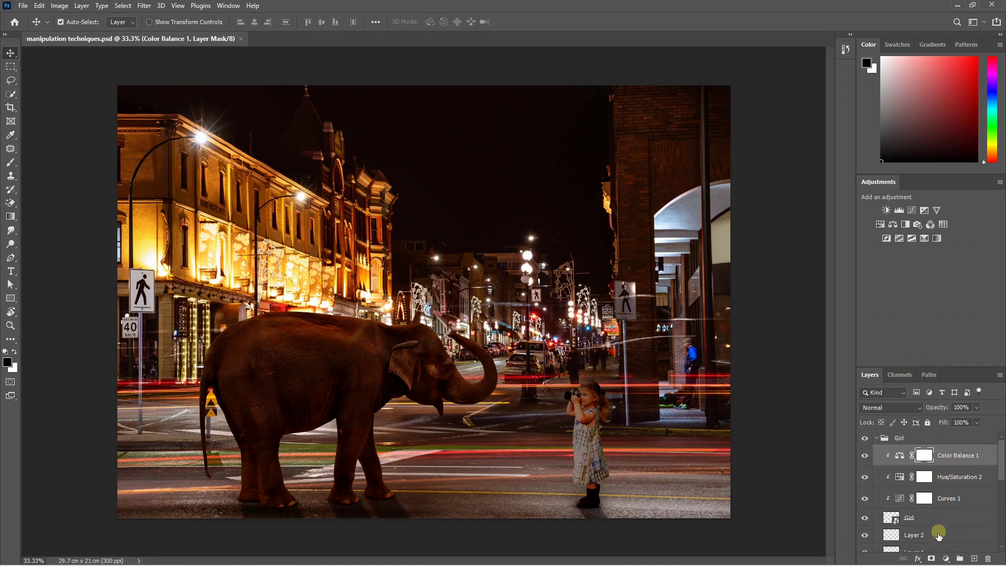
{"action": "left_click", "coordinate": [946, 560]}
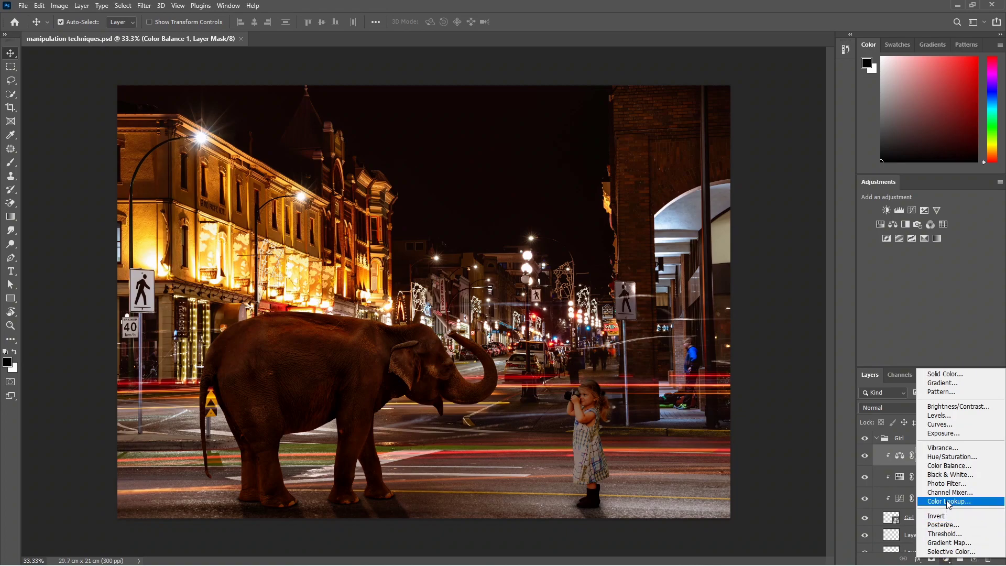
{"action": "left_click", "coordinate": [941, 415]}
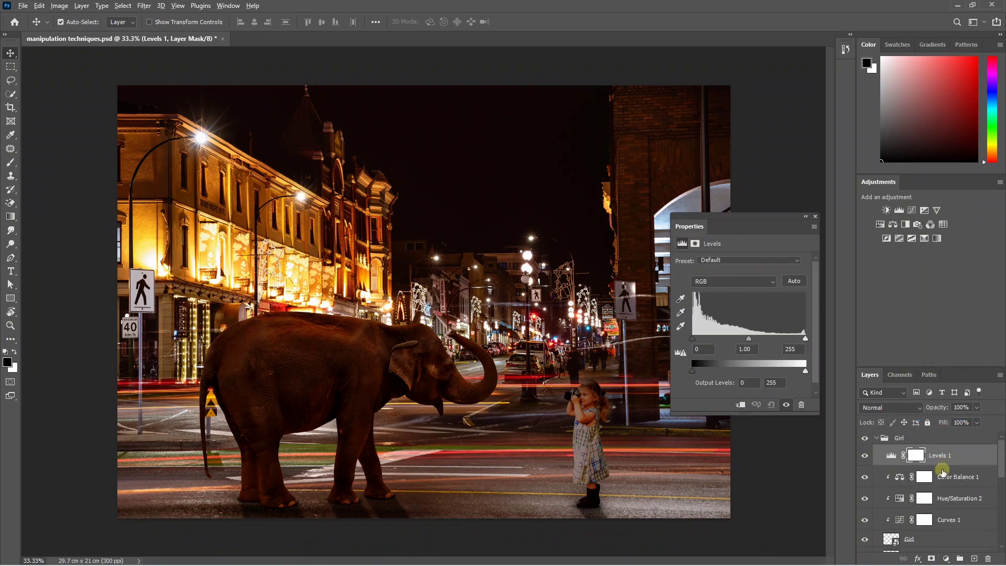
{"action": "left_click", "coordinate": [942, 464], "text": "alt"}
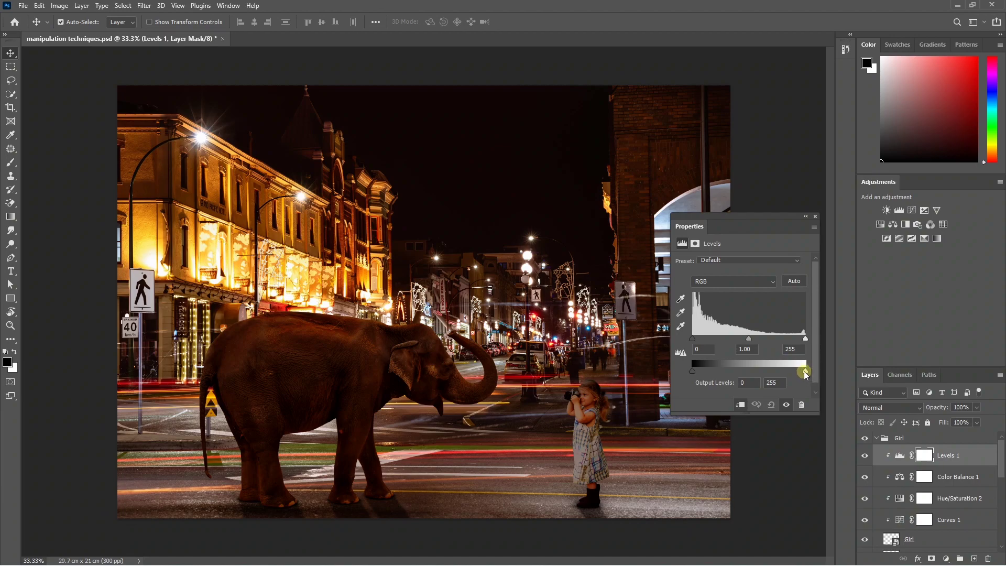
- Drag Levels 1's output white down to 18, turning the girl near-black
{"action": "left_click_drag", "start_coordinate": [805, 372], "coordinate": [699, 372]}
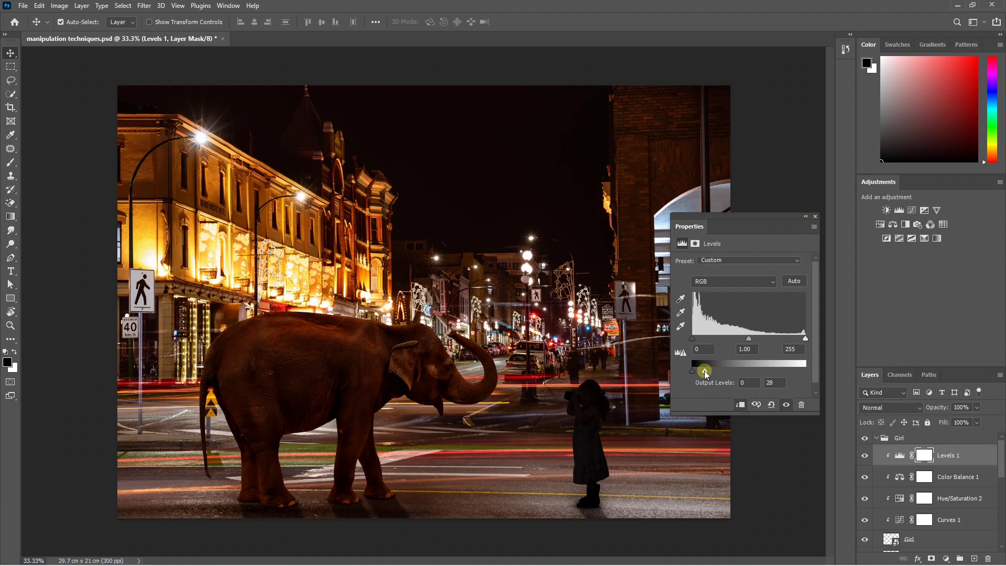
{"action": "left_click_drag", "start_coordinate": [704, 370], "coordinate": [700, 370]}
{"action": "left_click", "coordinate": [900, 456]}
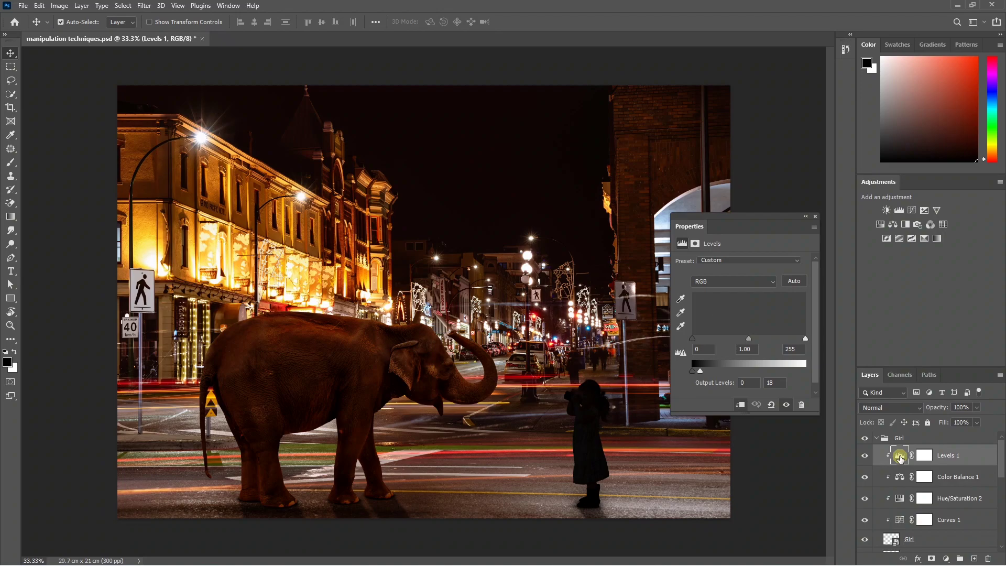
{"action": "left_click", "coordinate": [914, 561]}
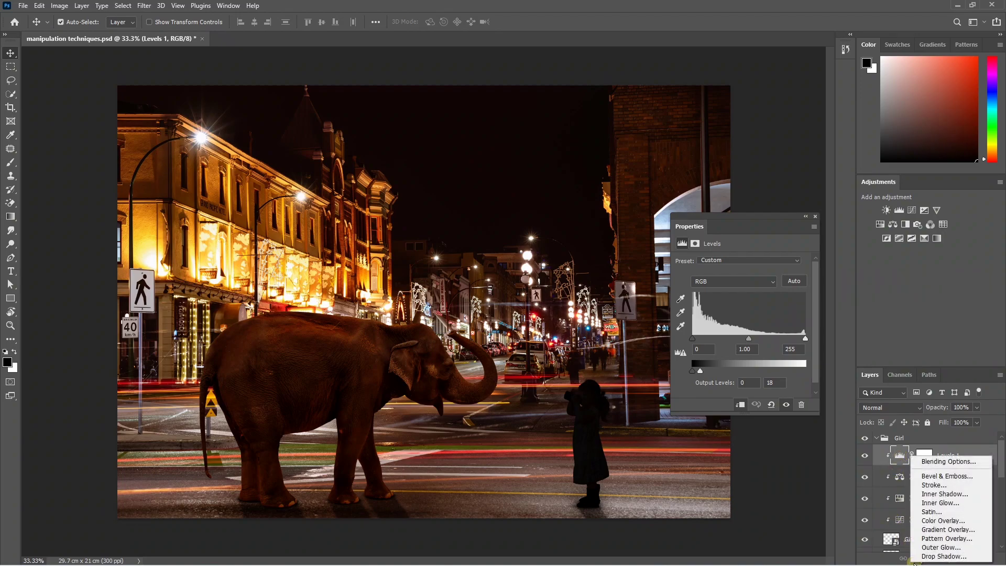
- Split the Levels 1 Underlying Layer Blend If slider so the girl's lighter areas escape, then target its mask
{"action": "left_click", "coordinate": [926, 462]}
{"action": "double_click", "coordinate": [882, 437]}
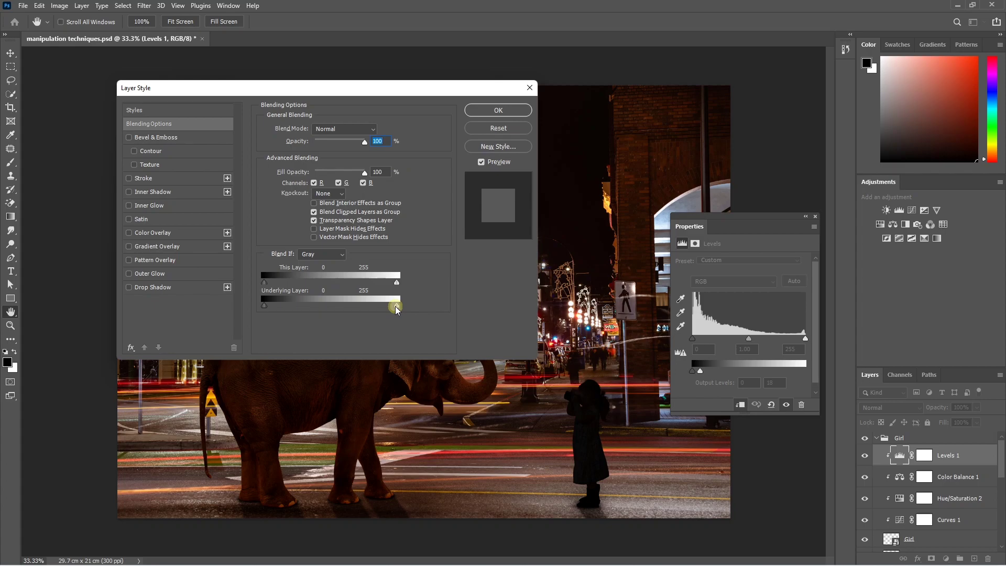
{"action": "left_click_drag", "start_coordinate": [320, 307], "coordinate": [303, 307]}
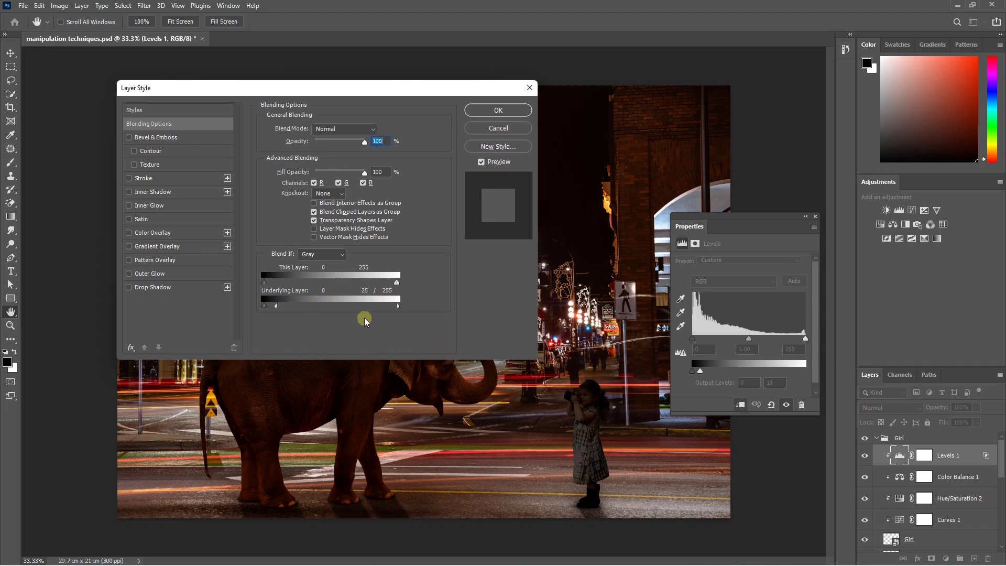
{"action": "left_click", "coordinate": [502, 111]}
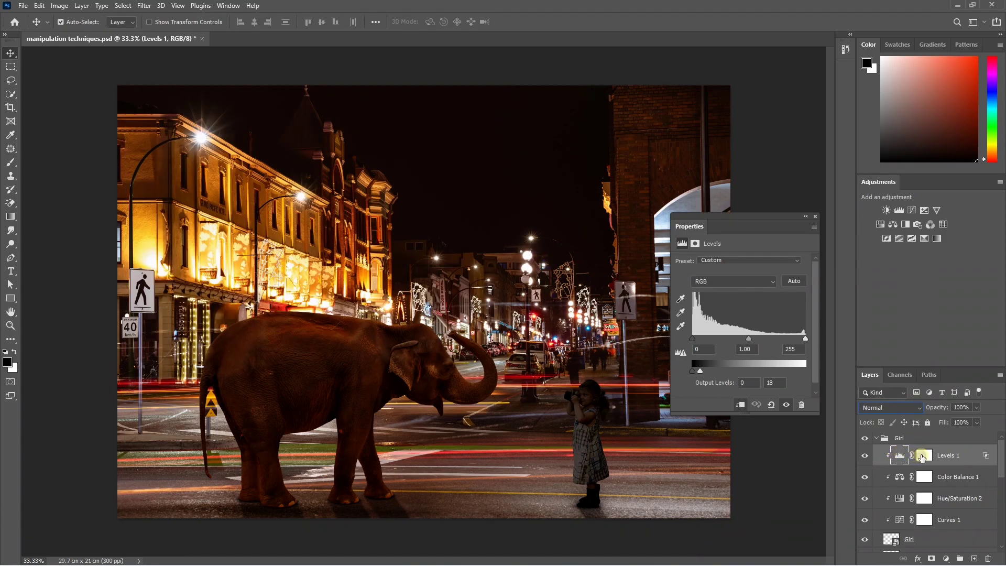
{"action": "left_click", "coordinate": [922, 457]}
- Invert the Levels 1 mask to black and switch to the Brush with white as foreground
{"action": "key", "text": "ctrl+i"}
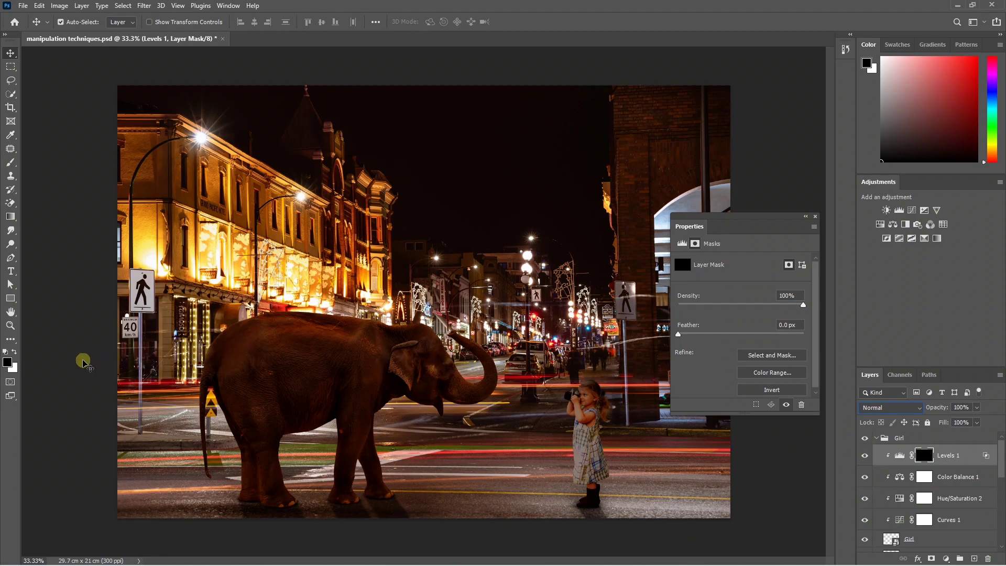
{"action": "left_click", "coordinate": [15, 352]}
{"action": "key", "text": "b"}
{"action": "scroll", "coordinate": [545, 381], "scroll_direction": "up", "scroll_amount": 4}
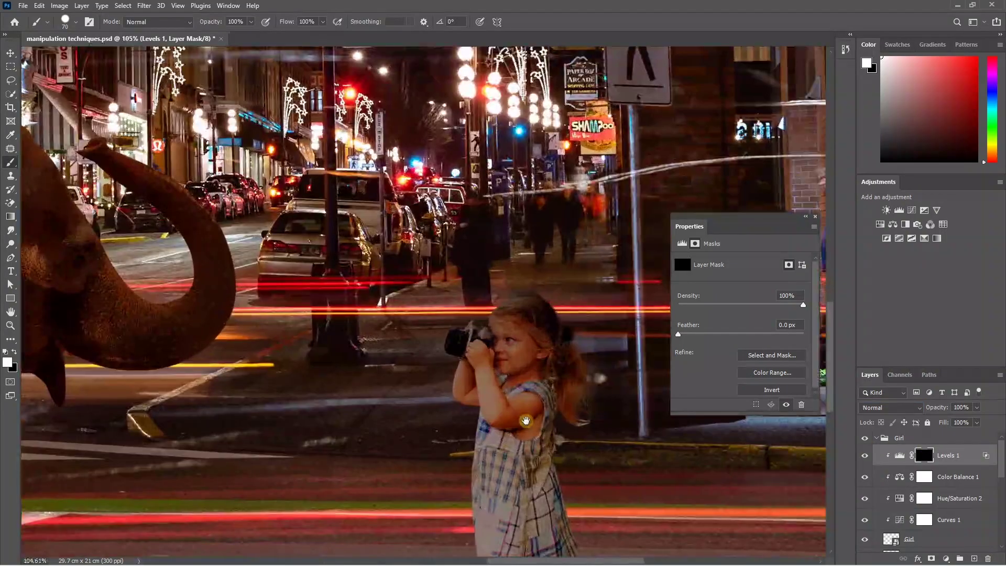
{"action": "scroll", "coordinate": [544, 381], "scroll_direction": "up", "scroll_amount": 1}
{"action": "scroll", "coordinate": [545, 381], "scroll_direction": "up", "scroll_amount": 3}
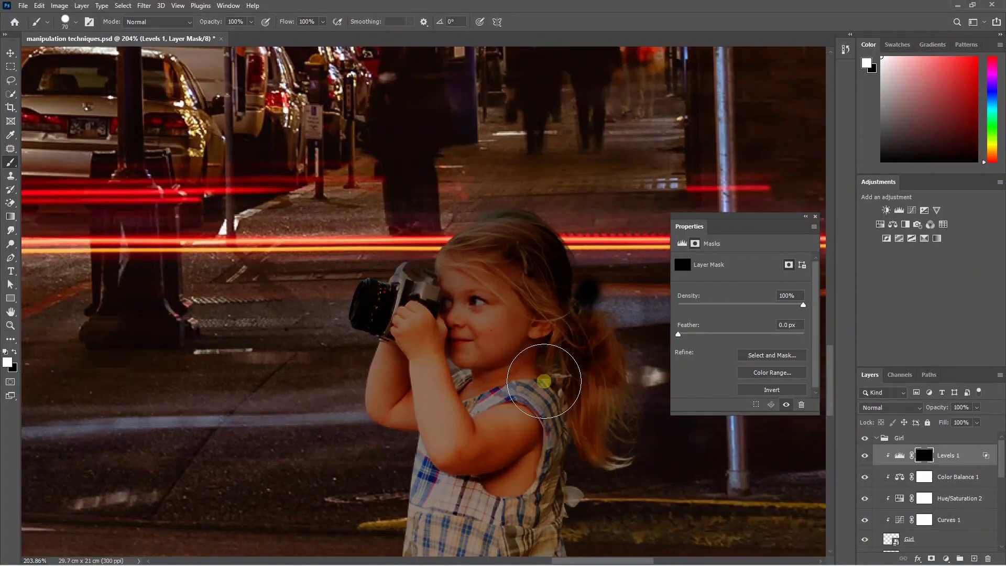
{"action": "key", "text": "bracketleft"}
{"action": "key", "text": "bracketleft"}
{"action": "key", "text": "bracketleft"}
{"action": "scroll", "coordinate": [545, 381], "scroll_direction": "down", "scroll_amount": 4}
{"action": "scroll", "coordinate": [545, 380], "scroll_direction": "down", "scroll_amount": 3}
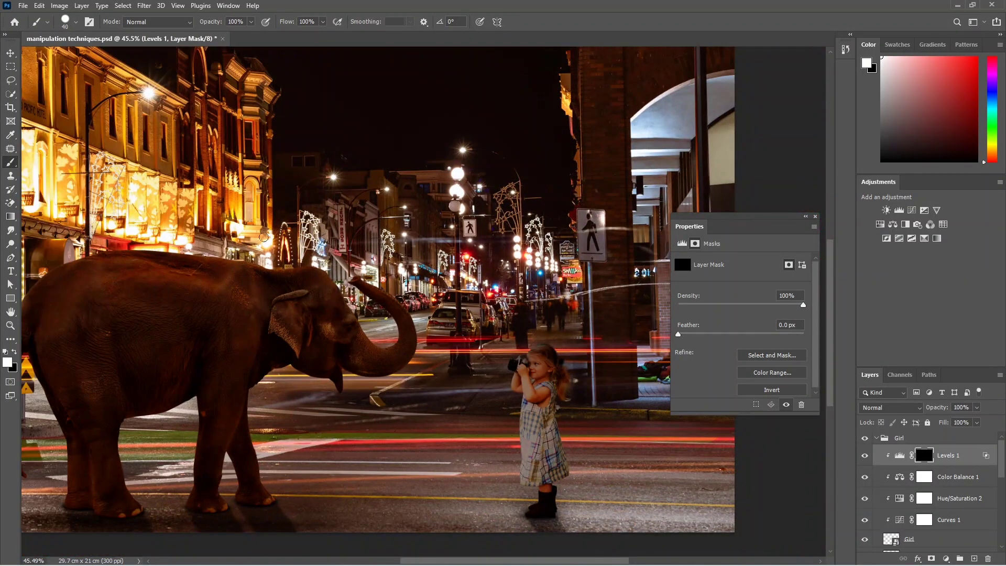
{"action": "scroll", "coordinate": [534, 371], "scroll_direction": "down", "scroll_amount": 3}
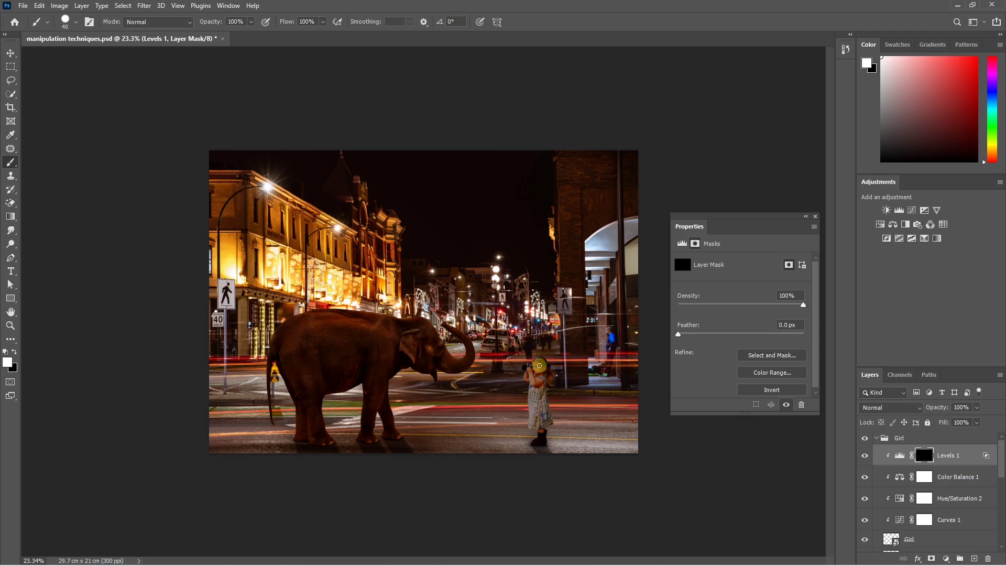
- Set the brush to a soft round tip at size 30 and 30% opacity
{"action": "scroll", "coordinate": [542, 372], "scroll_direction": "up", "scroll_amount": 5}
{"action": "scroll", "coordinate": [524, 341], "scroll_direction": "up", "scroll_amount": 2}
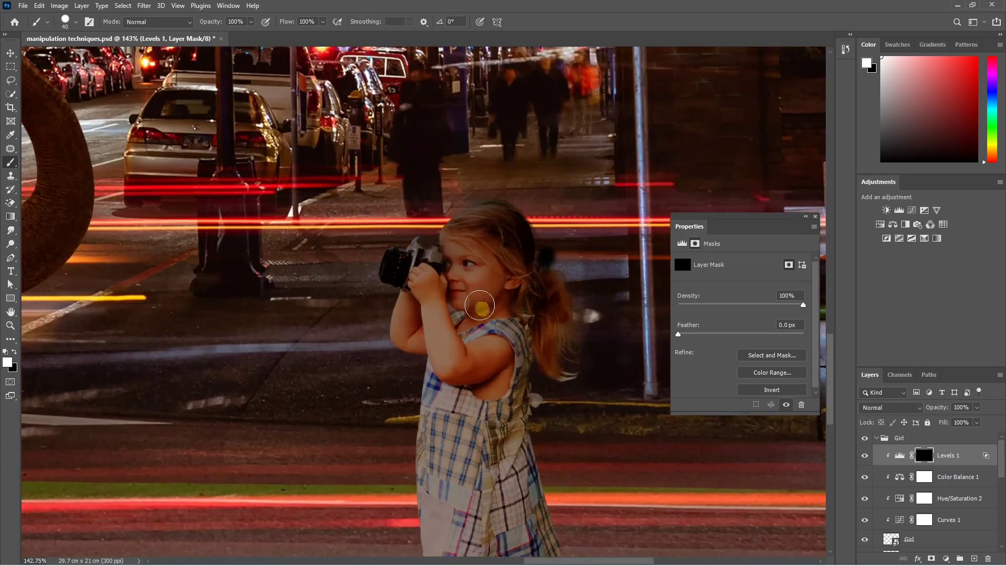
{"action": "scroll", "coordinate": [475, 304], "scroll_direction": "up", "scroll_amount": 2}
{"action": "scroll", "coordinate": [475, 304], "scroll_direction": "down", "scroll_amount": 2}
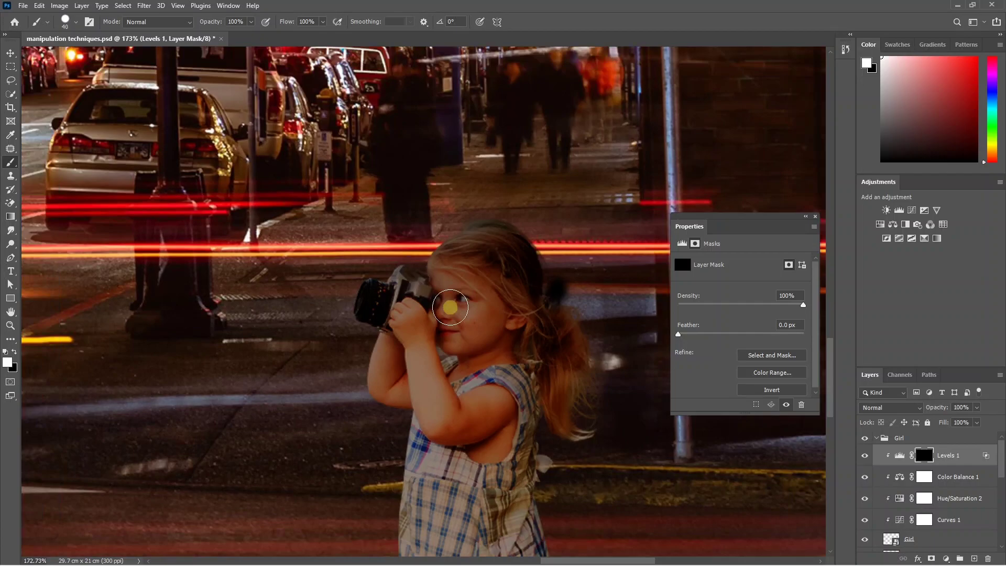
{"action": "key", "text": "bracketleft"}
{"action": "left_click", "coordinate": [251, 21]}
{"action": "left_click_drag", "start_coordinate": [254, 36], "coordinate": [218, 37]}
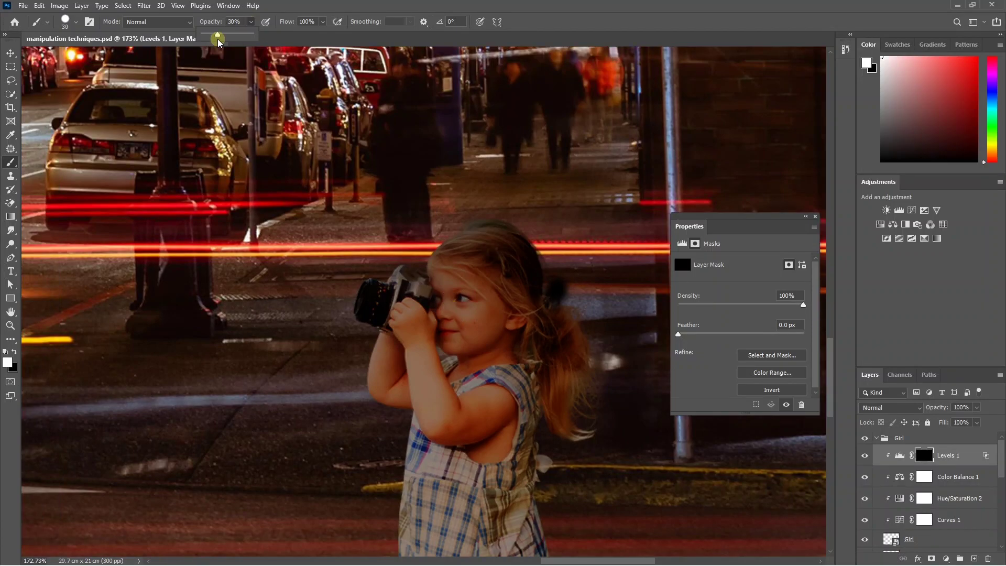
{"action": "left_click", "coordinate": [66, 21]}
{"action": "left_click", "coordinate": [39, 125]}
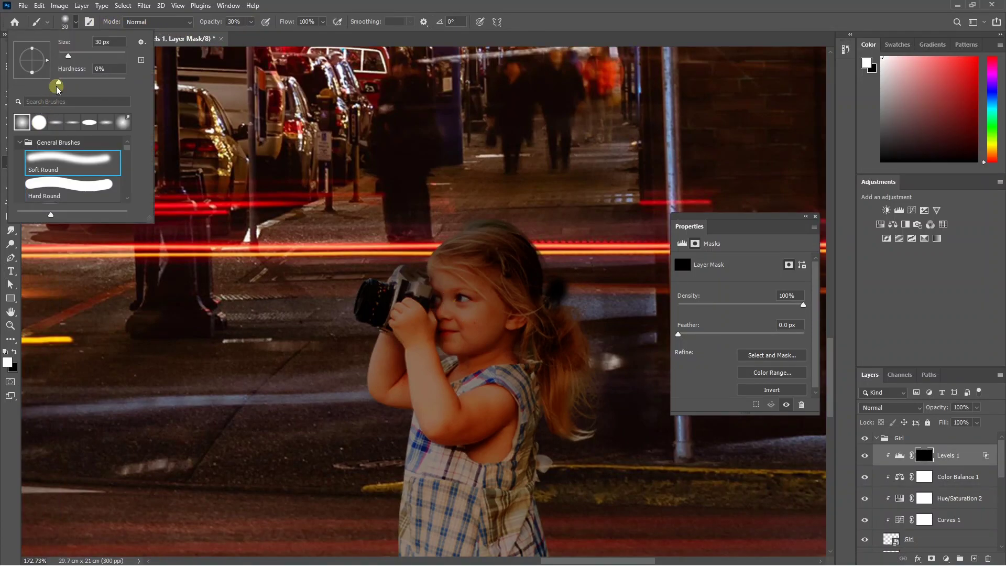
{"action": "key", "text": "Return"}
{"action": "scroll", "coordinate": [479, 346], "scroll_direction": "up", "scroll_amount": 2}
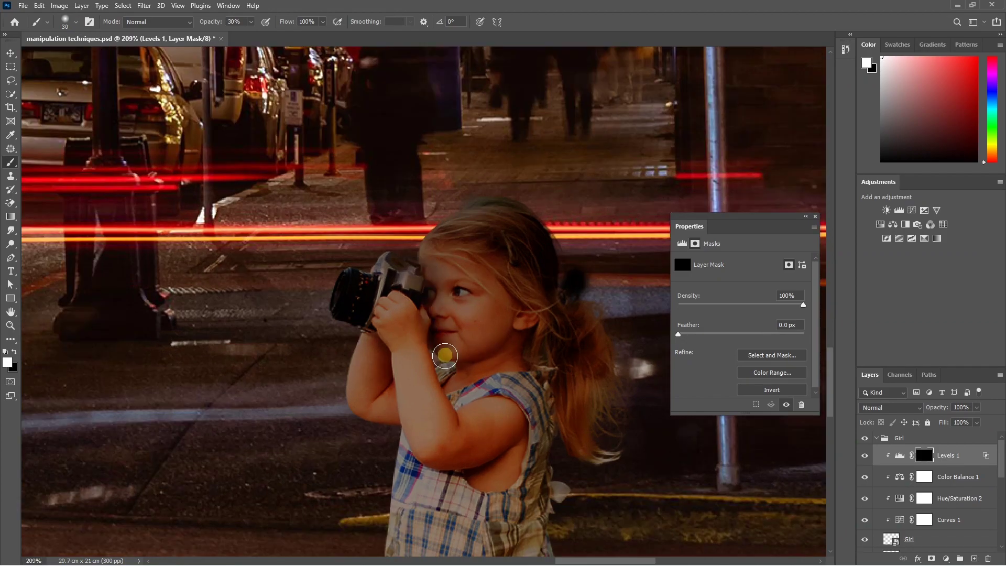
- Paint shade onto the girl's cheek, hair and neck on the Levels 1 mask
{"action": "mouse_move", "coordinate": [430, 313]}
{"action": "left_mouse_down"}
{"action": "mouse_move", "coordinate": [438, 355]}
{"action": "mouse_move", "coordinate": [507, 265]}
{"action": "left_mouse_up"}
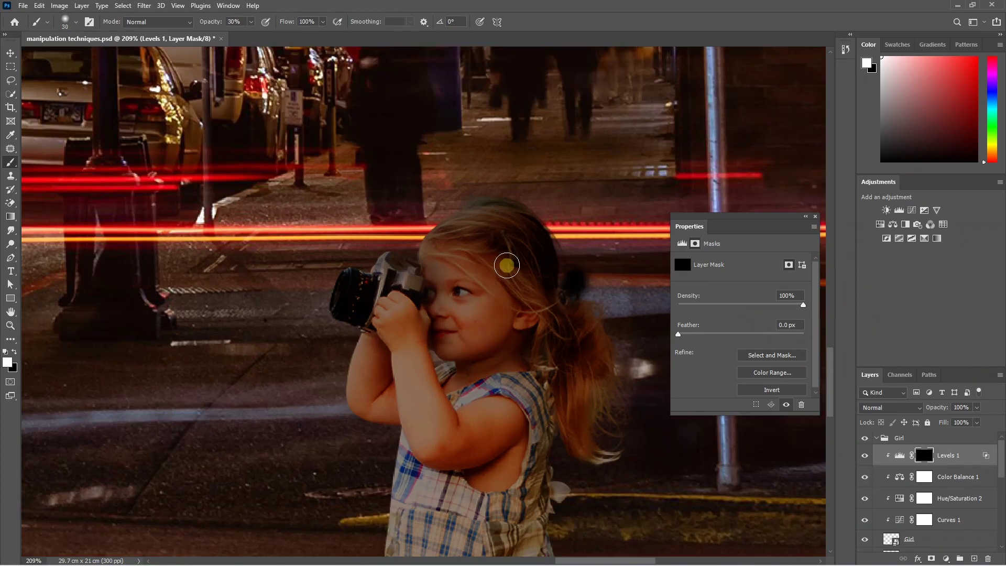
{"action": "key", "text": "bracketright"}
{"action": "key", "text": "bracketright"}
{"action": "key", "text": "bracketright"}
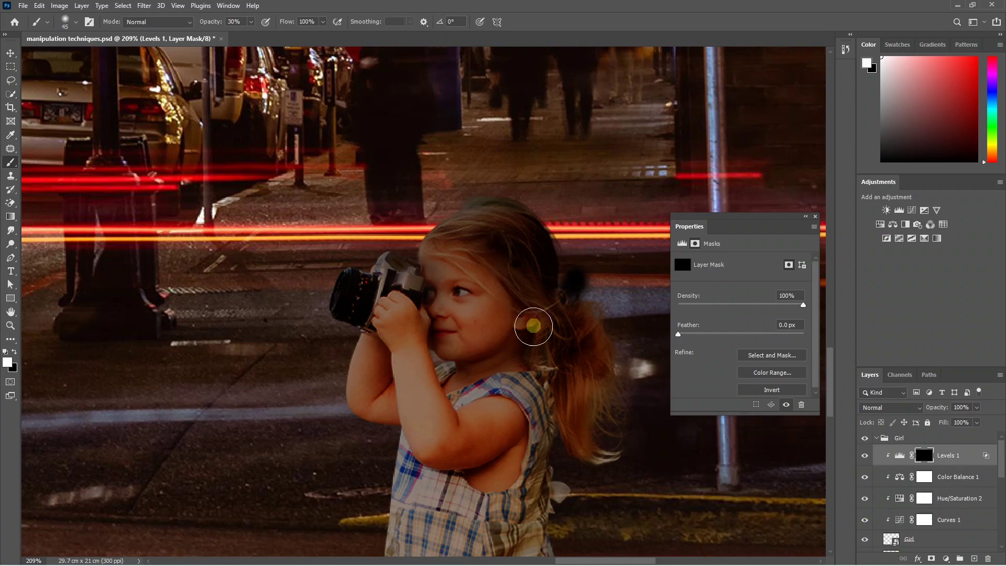
{"action": "mouse_move", "coordinate": [533, 325]}
{"action": "left_mouse_down"}
{"action": "mouse_move", "coordinate": [512, 240]}
{"action": "mouse_move", "coordinate": [530, 363]}
{"action": "mouse_move", "coordinate": [525, 299]}
{"action": "mouse_move", "coordinate": [522, 400]}
{"action": "mouse_move", "coordinate": [573, 472]}
{"action": "left_mouse_up"}
{"action": "scroll", "coordinate": [573, 471], "scroll_direction": "down", "scroll_amount": 3}
{"action": "scroll", "coordinate": [503, 365], "scroll_direction": "up", "scroll_amount": 3}
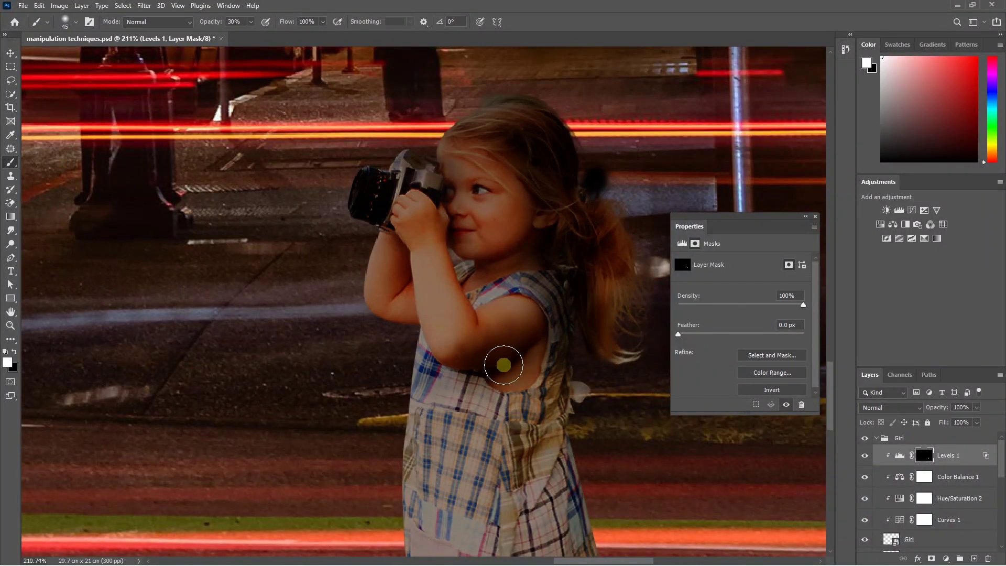
{"action": "key", "text": "bracketleft"}
{"action": "key", "text": "bracketleft"}
{"action": "key", "text": "bracketleft"}
{"action": "scroll", "coordinate": [530, 309], "scroll_direction": "up", "scroll_amount": 1}
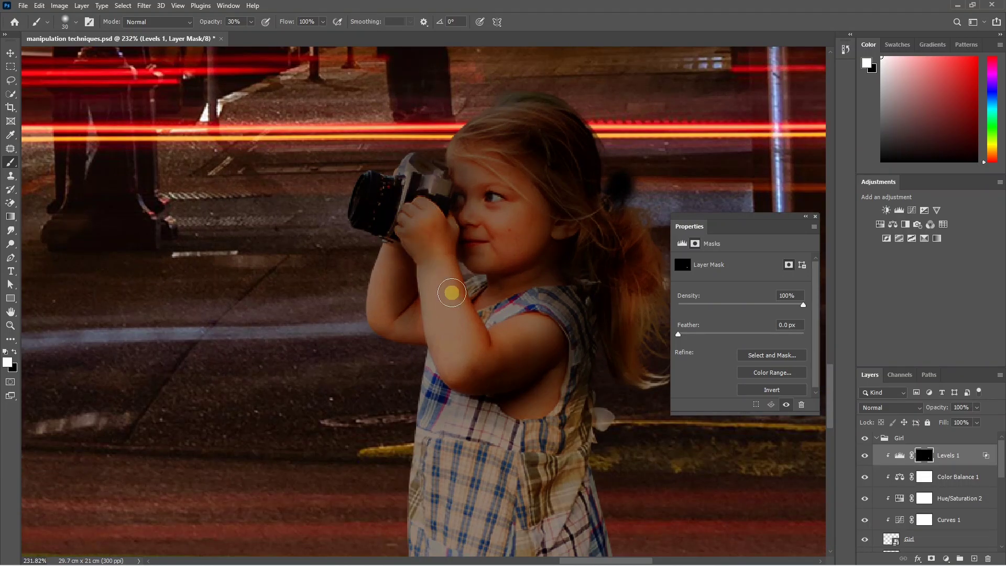
{"action": "scroll", "coordinate": [452, 292], "scroll_direction": "down", "scroll_amount": 5}
{"action": "scroll", "coordinate": [472, 335], "scroll_direction": "up", "scroll_amount": 6}
{"action": "key", "text": "bracketleft"}
{"action": "key", "text": "bracketleft"}
{"action": "key", "text": "bracketleft"}
{"action": "scroll", "coordinate": [489, 364], "scroll_direction": "down", "scroll_amount": 1}
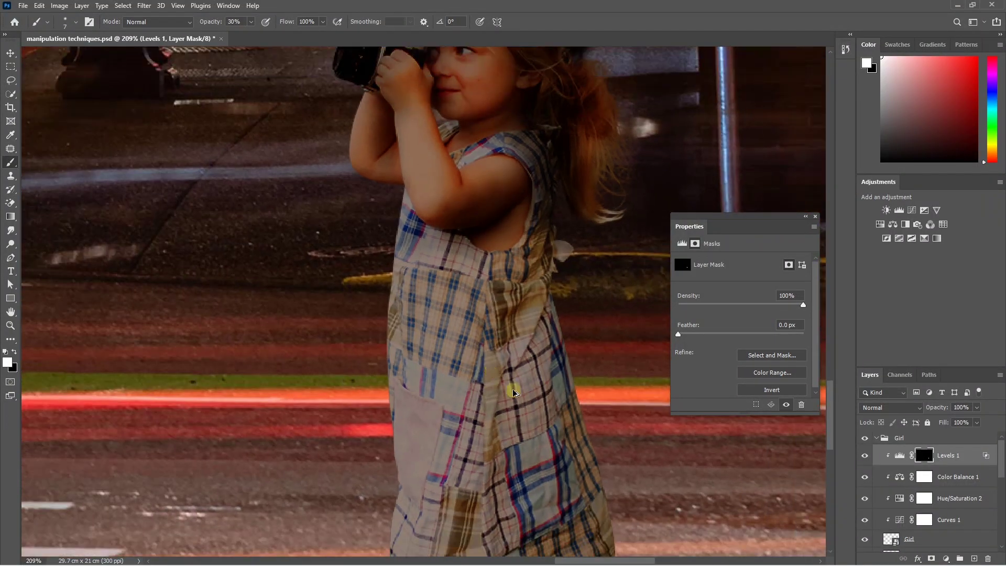
{"action": "scroll", "coordinate": [514, 392], "scroll_direction": "down", "scroll_amount": 2}
{"action": "scroll", "coordinate": [503, 356], "scroll_direction": "down", "scroll_amount": 1}
{"action": "scroll", "coordinate": [490, 317], "scroll_direction": "up", "scroll_amount": 1}
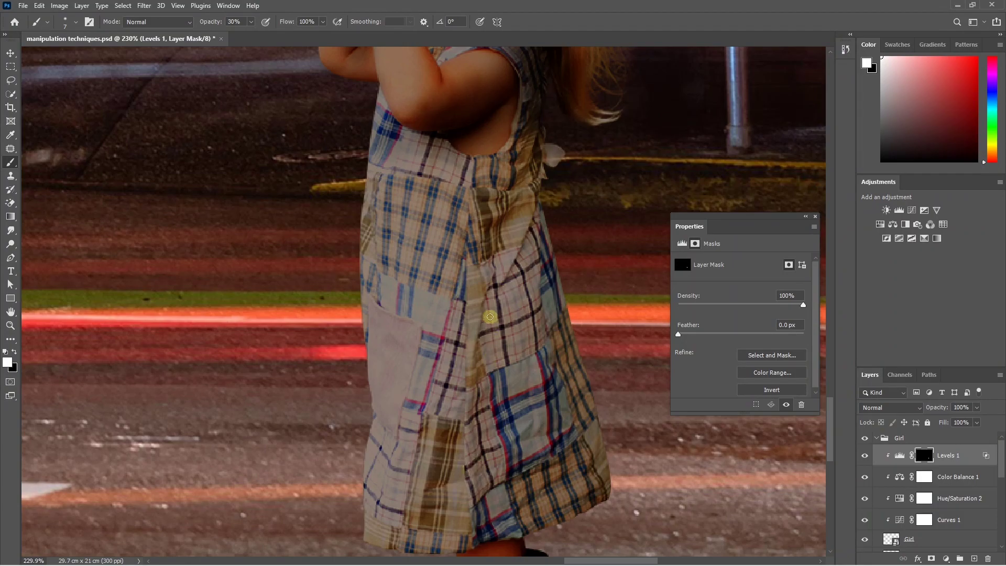
- Darken the folds of the girl's plaid dress down to the hem with soft strokes
{"action": "left_click_drag", "start_coordinate": [488, 290], "coordinate": [479, 329]}
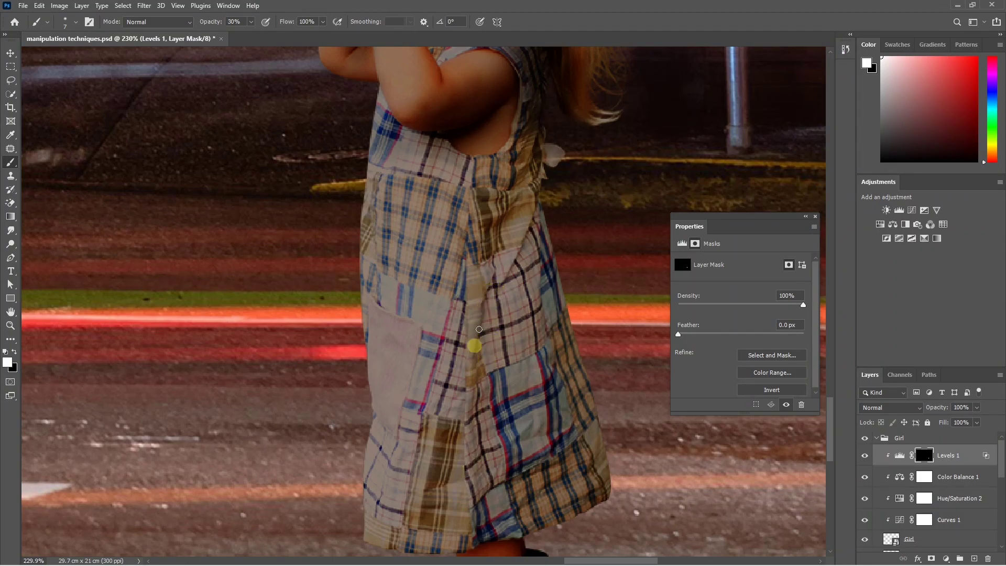
{"action": "mouse_move", "coordinate": [488, 284]}
{"action": "left_mouse_down"}
{"action": "mouse_move", "coordinate": [539, 225]}
{"action": "mouse_move", "coordinate": [440, 175]}
{"action": "mouse_move", "coordinate": [521, 262]}
{"action": "mouse_move", "coordinate": [530, 484]}
{"action": "mouse_move", "coordinate": [490, 269]}
{"action": "mouse_move", "coordinate": [478, 258]}
{"action": "mouse_move", "coordinate": [524, 246]}
{"action": "mouse_move", "coordinate": [535, 338]}
{"action": "mouse_move", "coordinate": [503, 297]}
{"action": "mouse_move", "coordinate": [589, 449]}
{"action": "left_mouse_up"}
{"action": "scroll", "coordinate": [529, 484], "scroll_direction": "down", "scroll_amount": 1}
{"action": "key", "text": "bracketright"}
{"action": "key", "text": "bracketright"}
{"action": "key", "text": "bracketright"}
{"action": "key", "text": "bracketright"}
{"action": "key", "text": "bracketright"}
{"action": "key", "text": "bracketright"}
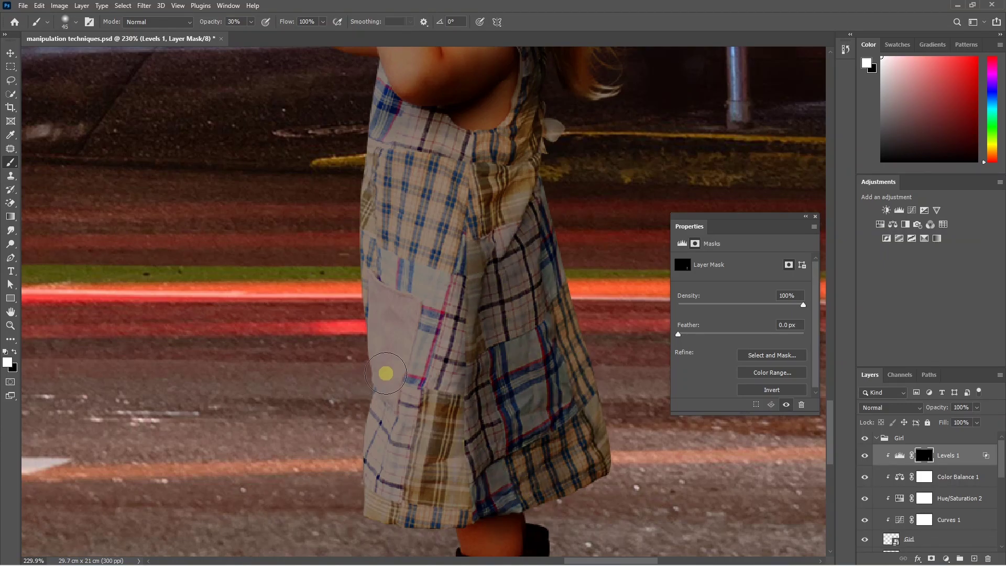
{"action": "mouse_move", "coordinate": [389, 370]}
{"action": "left_mouse_down"}
{"action": "mouse_move", "coordinate": [460, 228]}
{"action": "mouse_move", "coordinate": [461, 393]}
{"action": "mouse_move", "coordinate": [460, 224]}
{"action": "left_mouse_up"}
{"action": "scroll", "coordinate": [460, 224], "scroll_direction": "down", "scroll_amount": 3}
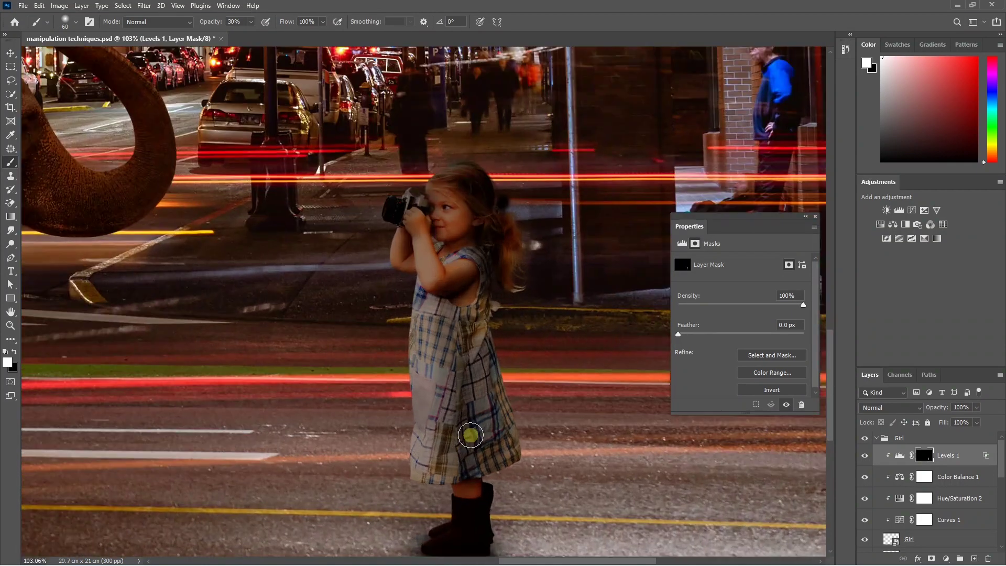
{"action": "key", "text": "bracketleft"}
{"action": "key", "text": "bracketleft"}
{"action": "mouse_move", "coordinate": [469, 426]}
{"action": "left_mouse_down"}
{"action": "mouse_move", "coordinate": [439, 289]}
{"action": "mouse_move", "coordinate": [468, 292]}
{"action": "mouse_move", "coordinate": [430, 335]}
{"action": "mouse_move", "coordinate": [419, 472]}
{"action": "left_mouse_up"}
{"action": "key", "text": "bracketright"}
{"action": "key", "text": "bracketright"}
{"action": "key", "text": "bracketright"}
{"action": "scroll", "coordinate": [580, 410], "scroll_direction": "down", "scroll_amount": 3}
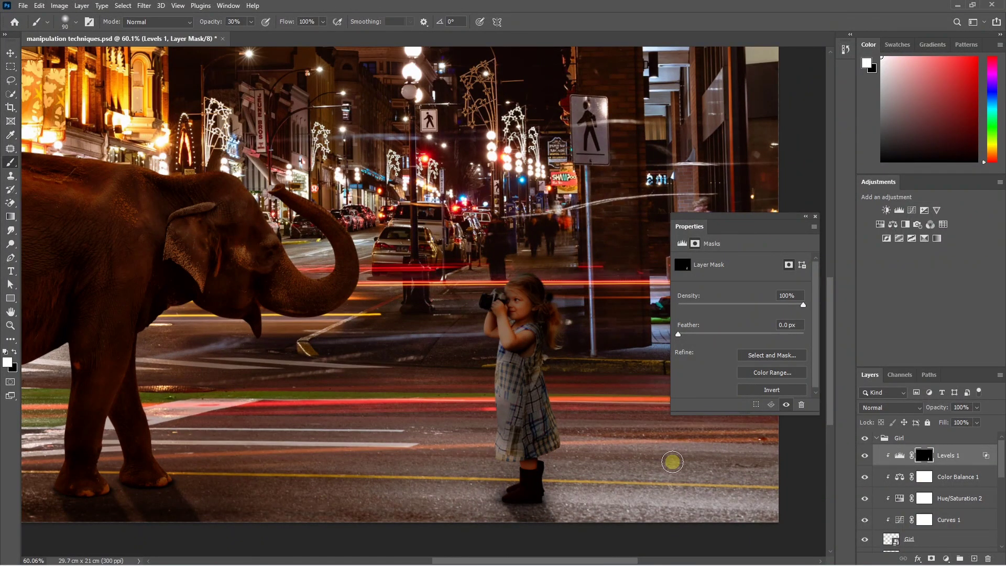
- Lower Levels 1 opacity, then add Levels 2 with output black 203 clipped to the girl
{"action": "left_click", "coordinate": [976, 408]}
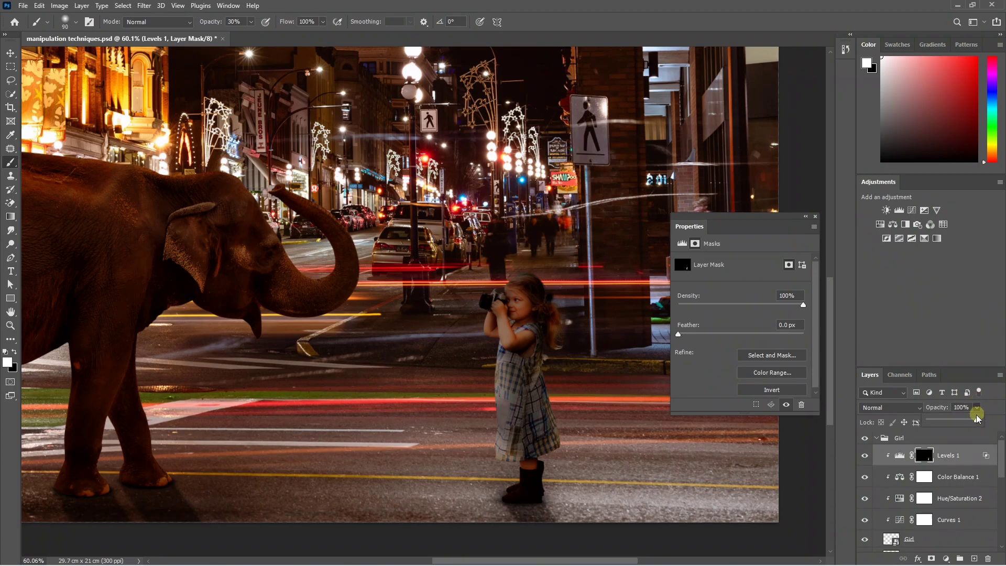
{"action": "left_click_drag", "start_coordinate": [977, 418], "coordinate": [970, 420]}
{"action": "left_click", "coordinate": [946, 559]}
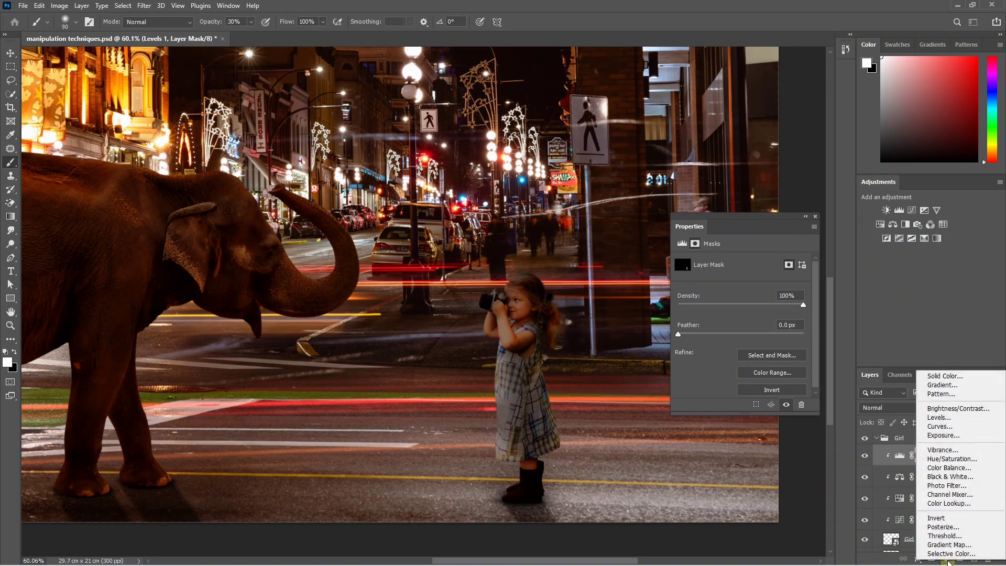
{"action": "left_click", "coordinate": [938, 417]}
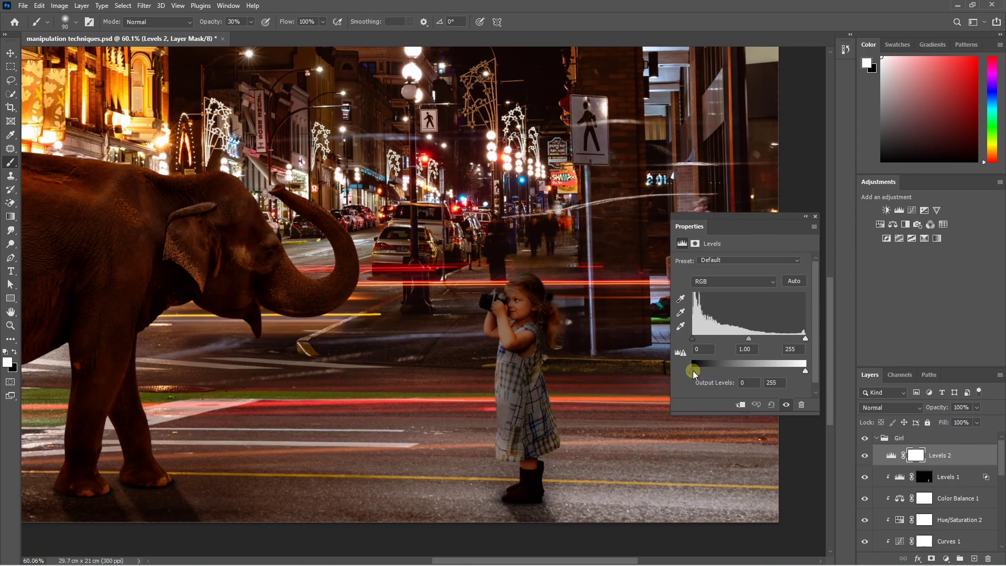
{"action": "left_click_drag", "start_coordinate": [693, 369], "coordinate": [782, 370]}
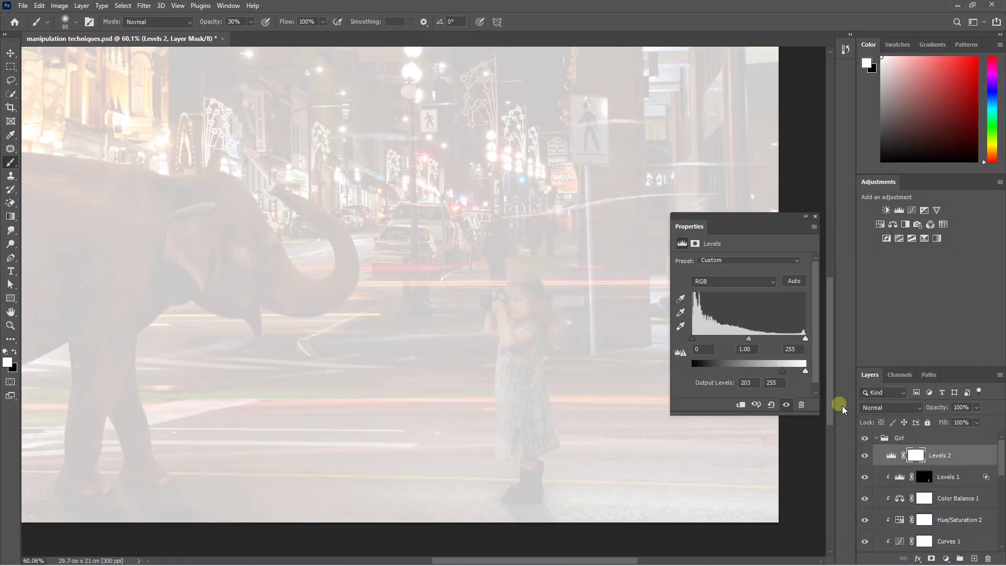
{"action": "left_click", "coordinate": [947, 466], "text": "alt"}
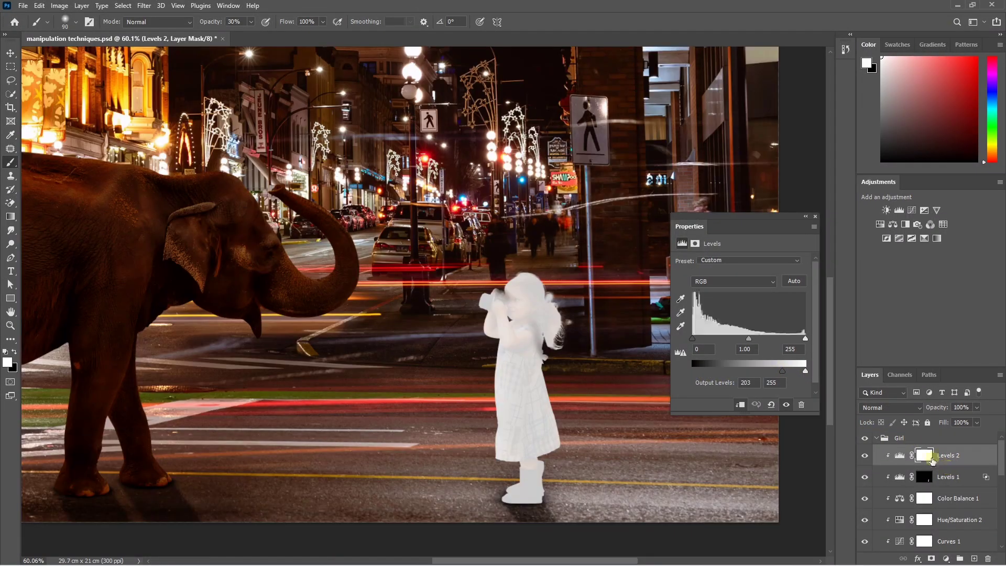
{"action": "left_click", "coordinate": [900, 459]}
- Split Levels 2's Underlying Layer black slider to 0/152 and target its mask with the Brush
{"action": "left_click", "coordinate": [918, 556]}
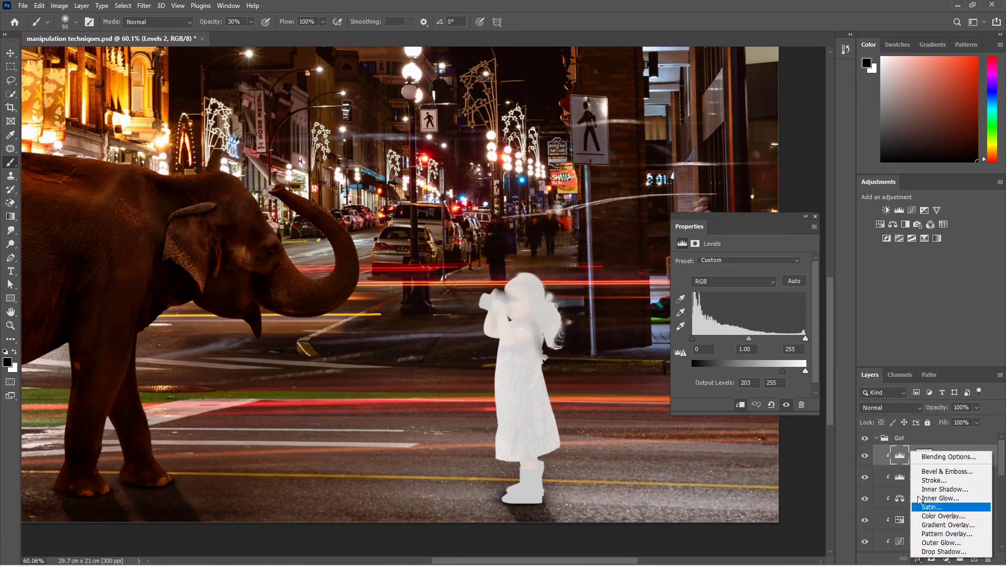
{"action": "left_click", "coordinate": [926, 454]}
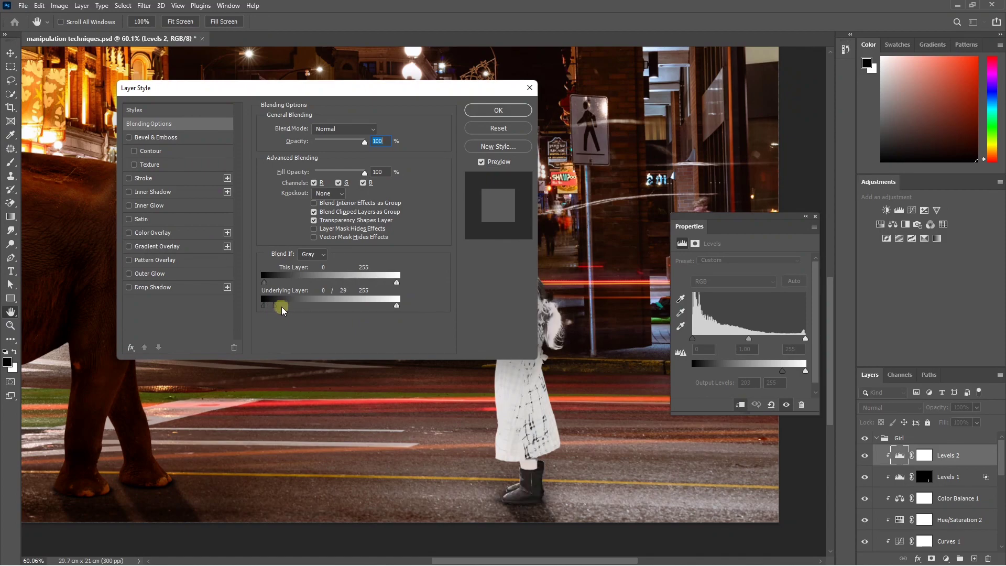
{"action": "left_click_drag", "start_coordinate": [267, 308], "coordinate": [314, 309]}
{"action": "left_click_drag", "start_coordinate": [249, 281], "coordinate": [268, 282]}
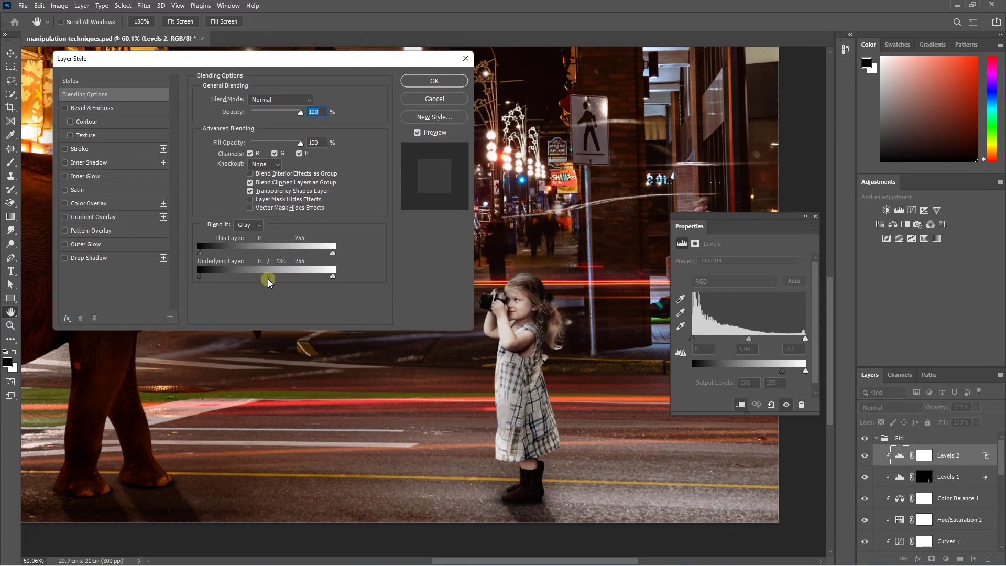
{"action": "left_click", "coordinate": [434, 81]}
{"action": "key", "text": "b"}
{"action": "left_click", "coordinate": [925, 459]}
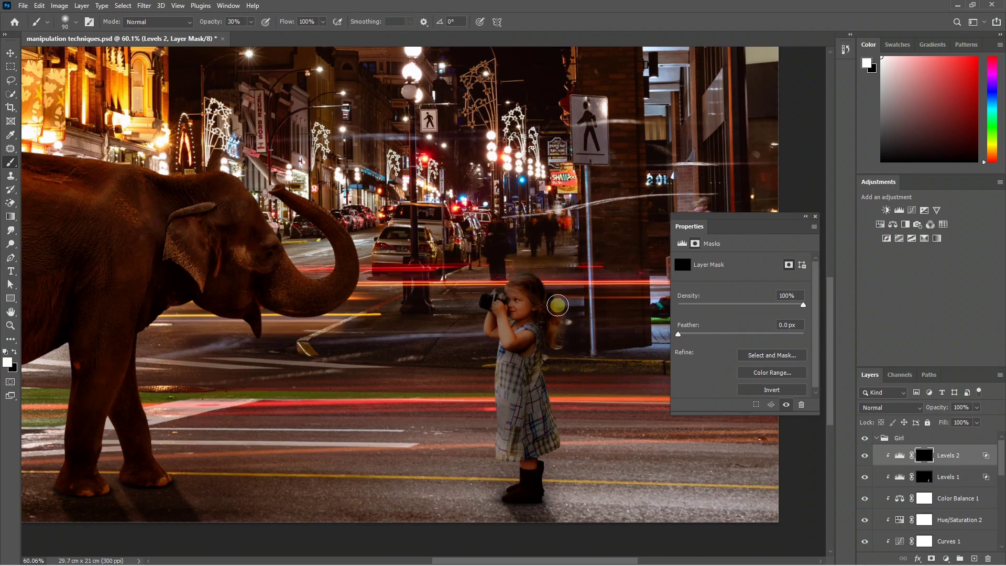
- Paint white highlights at 56% brush opacity over the girl's hair, face and arm
{"action": "scroll", "coordinate": [541, 304], "scroll_direction": "up", "scroll_amount": 3}
{"action": "scroll", "coordinate": [472, 294], "scroll_direction": "up", "scroll_amount": 2}
{"action": "key", "text": "bracketleft"}
{"action": "key", "text": "bracketleft"}
{"action": "key", "text": "bracketleft"}
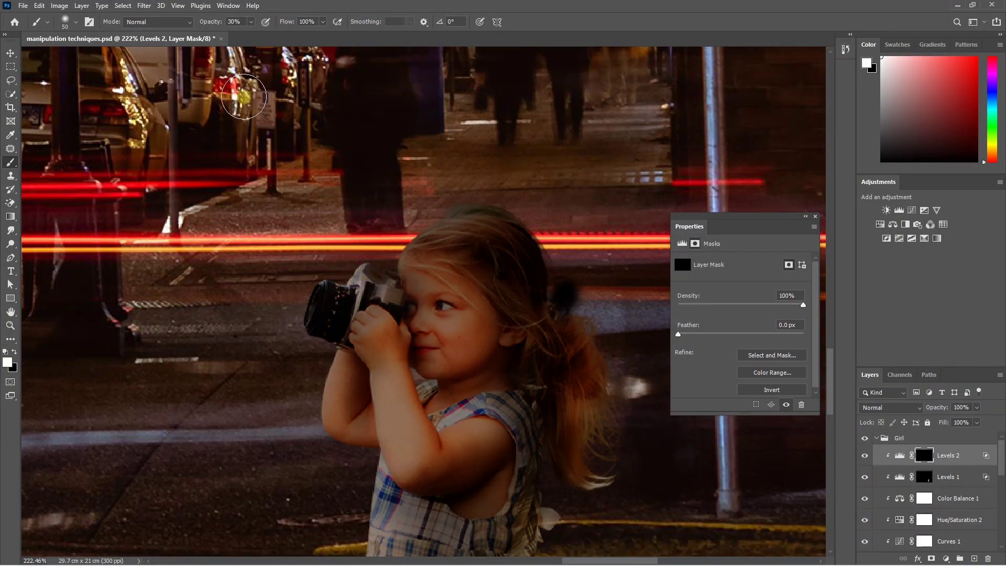
{"action": "left_click", "coordinate": [250, 22]}
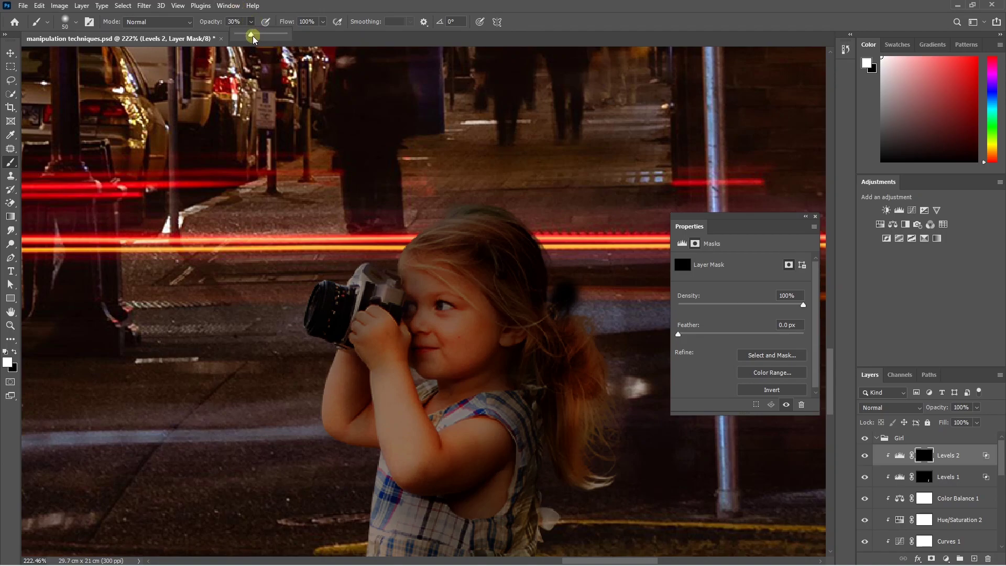
{"action": "left_click_drag", "start_coordinate": [265, 42], "coordinate": [264, 42]}
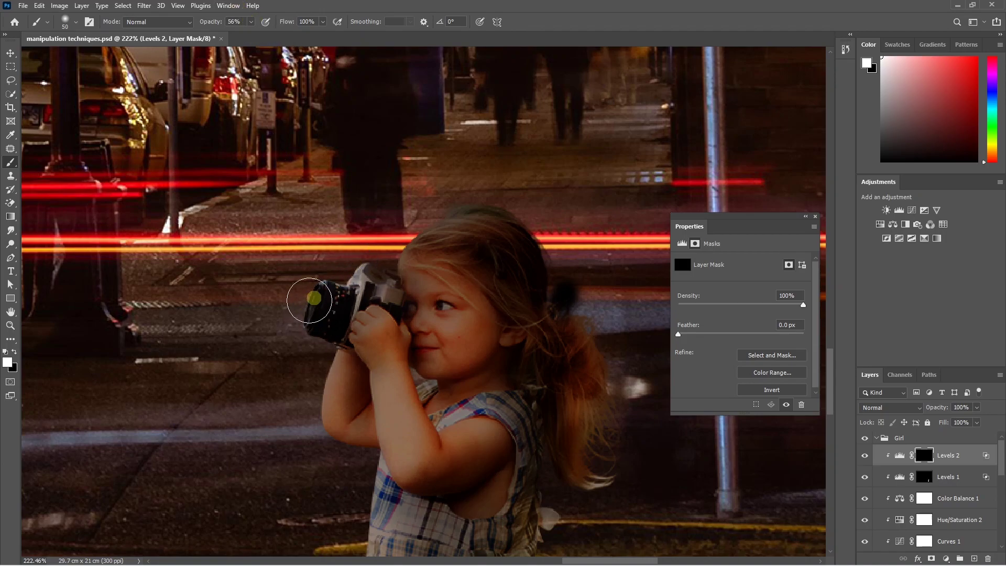
{"action": "left_click_drag", "start_coordinate": [414, 251], "coordinate": [497, 222]}
{"action": "key", "text": "bracketleft"}
{"action": "key", "text": "bracketleft"}
{"action": "mouse_move", "coordinate": [427, 308]}
{"action": "left_mouse_down"}
{"action": "mouse_move", "coordinate": [317, 400]}
{"action": "mouse_move", "coordinate": [406, 481]}
{"action": "mouse_move", "coordinate": [493, 425]}
{"action": "left_mouse_up"}
{"action": "scroll", "coordinate": [494, 424], "scroll_direction": "down", "scroll_amount": 10}
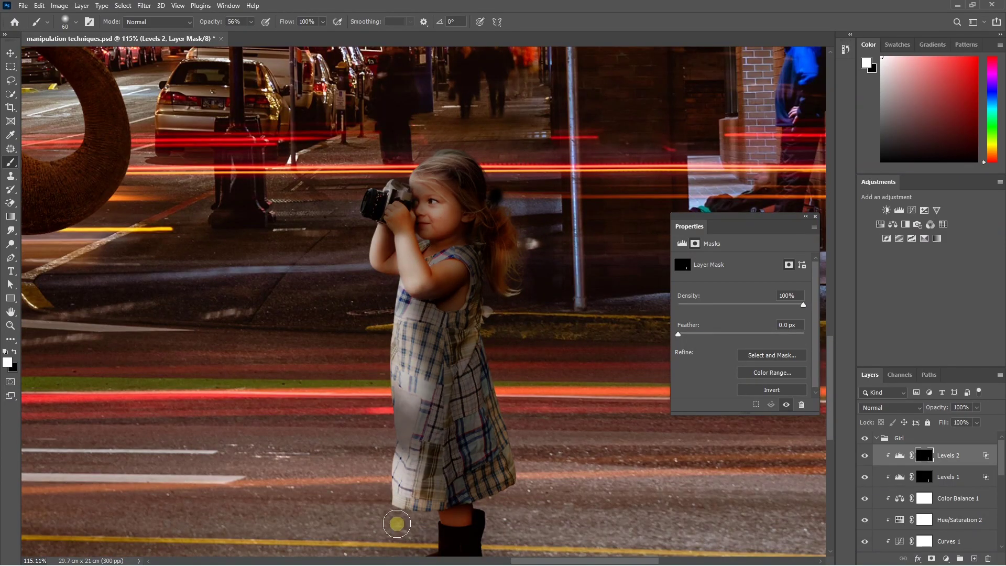
{"action": "scroll", "coordinate": [504, 375], "scroll_direction": "up", "scroll_amount": 3}
{"action": "scroll", "coordinate": [504, 375], "scroll_direction": "up", "scroll_amount": 3}
{"action": "left_click_drag", "start_coordinate": [557, 265], "coordinate": [492, 126]}
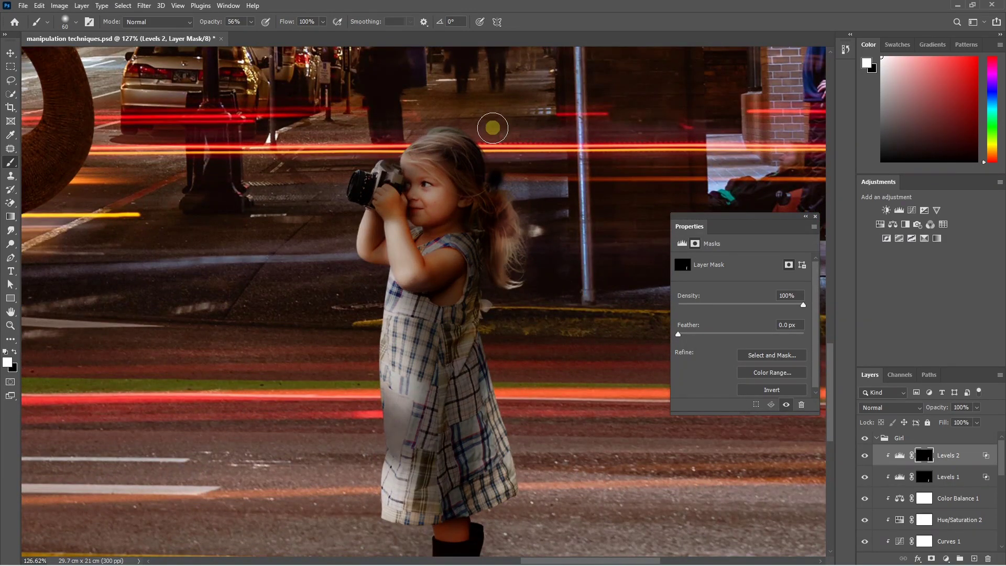
{"action": "scroll", "coordinate": [530, 314], "scroll_direction": "down", "scroll_amount": 3}
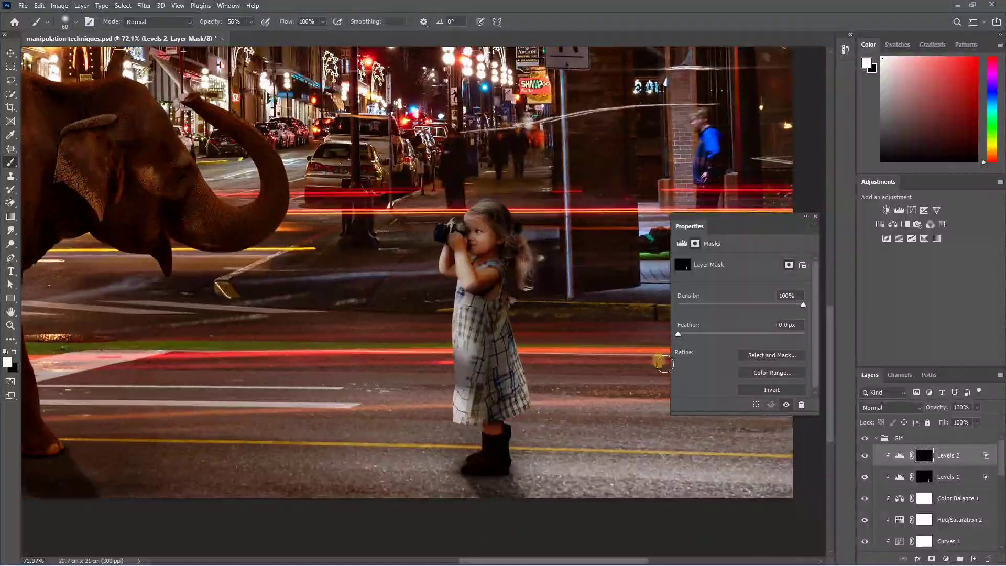
- Lower Levels 2 opacity to 24% and fit the image to the window
{"action": "left_click", "coordinate": [976, 407]}
{"action": "left_click_drag", "start_coordinate": [978, 420], "coordinate": [961, 423]}
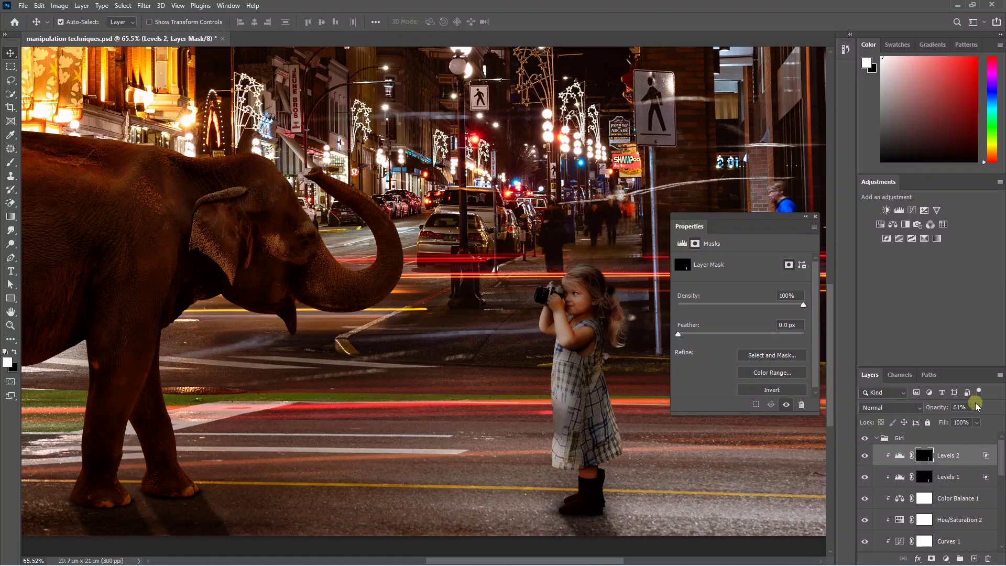
{"action": "left_click", "coordinate": [976, 407]}
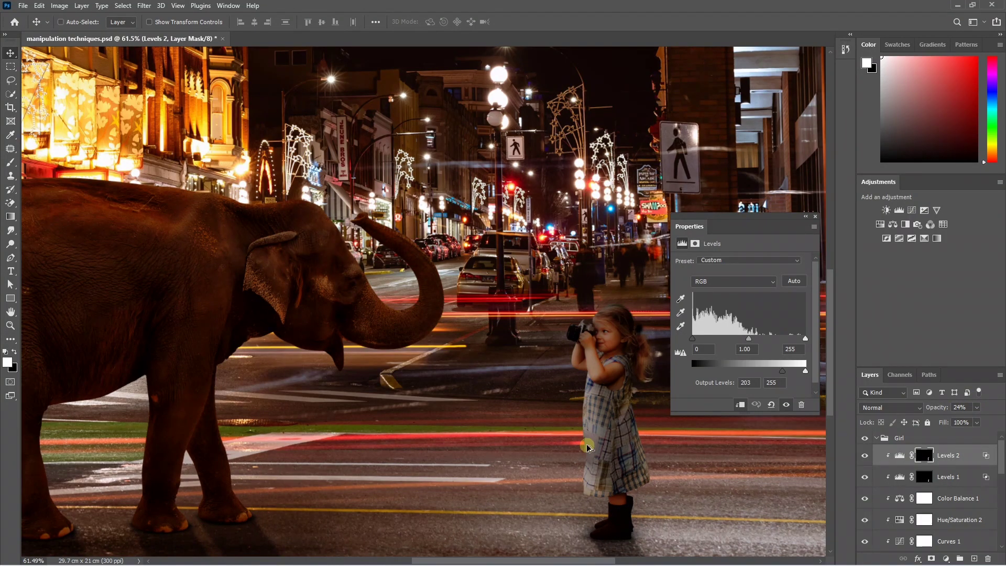
{"action": "key", "text": "ctrl+0"}
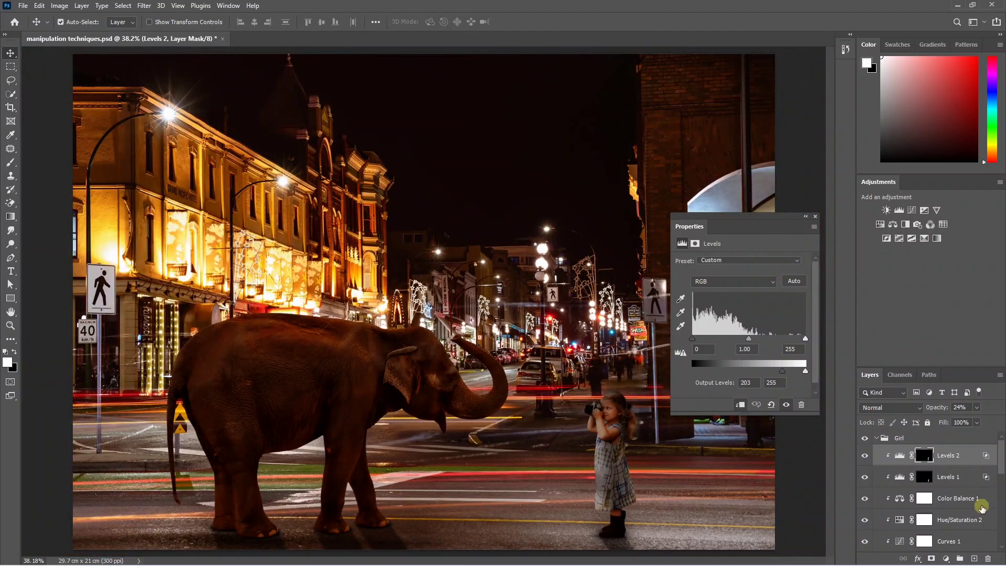
- Add a Levels 3 layer above Color Balance 2 with output white 43, clipped to the elephant
{"action": "scroll", "coordinate": [954, 479], "scroll_direction": "down", "scroll_amount": 3}
{"action": "left_click", "coordinate": [953, 476]}
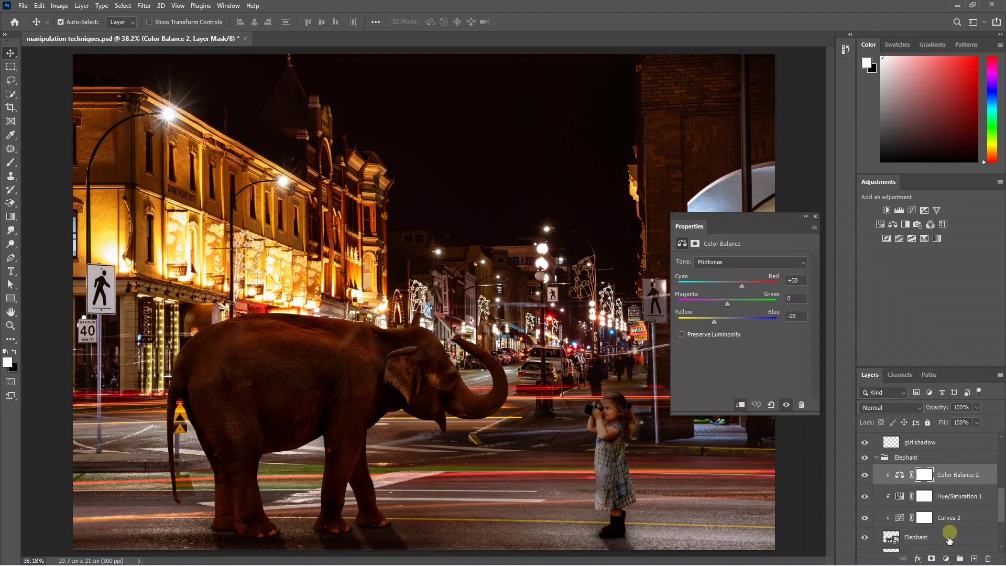
{"action": "left_click", "coordinate": [947, 560]}
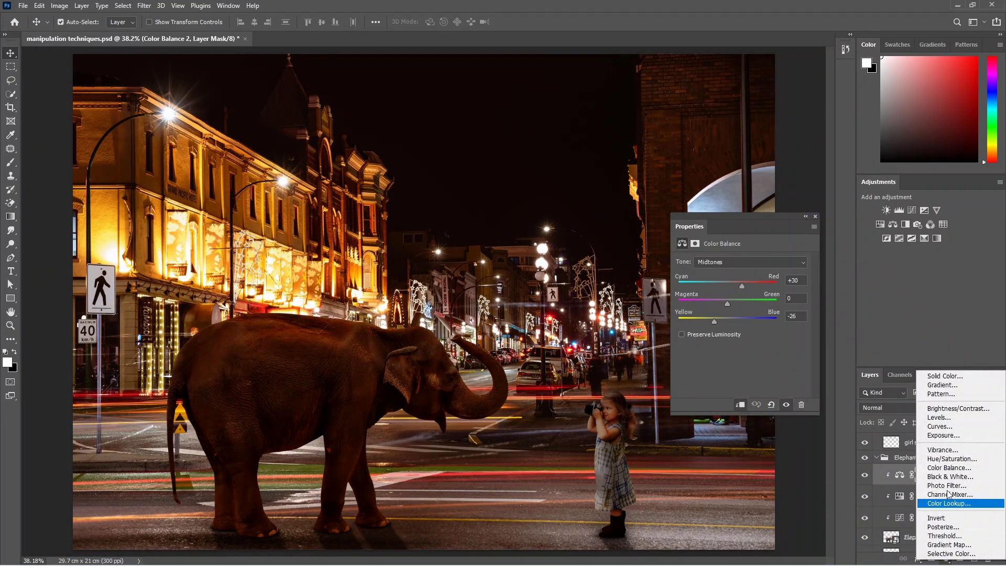
{"action": "left_click", "coordinate": [943, 418]}
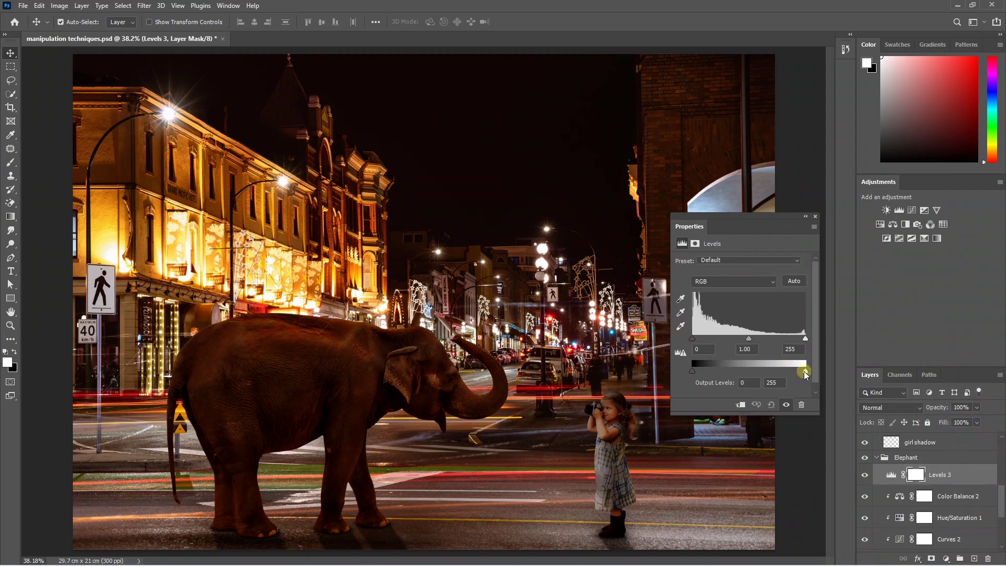
{"action": "left_click_drag", "start_coordinate": [796, 373], "coordinate": [711, 372]}
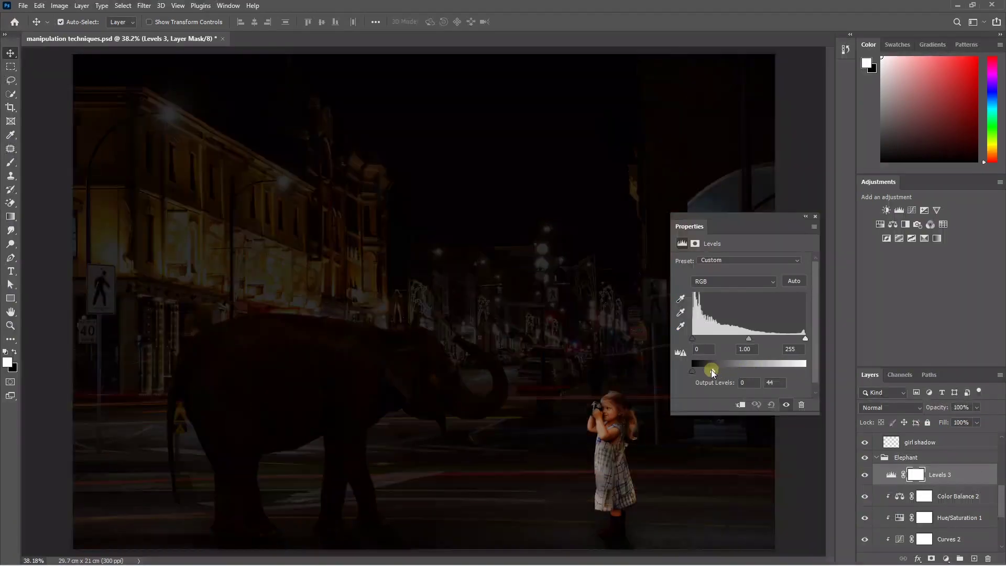
{"action": "left_click", "coordinate": [938, 480], "text": "alt"}
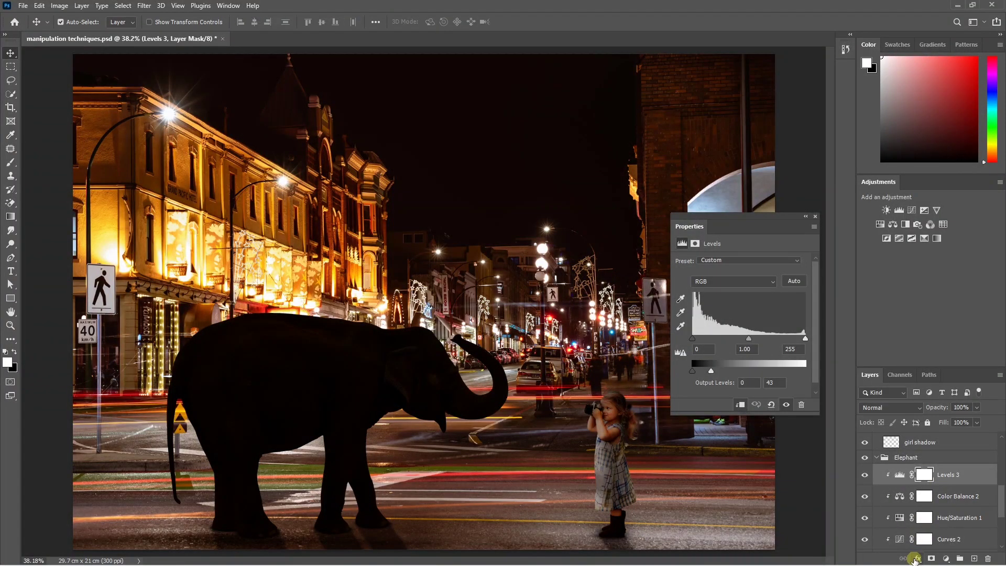
- Split Levels 3's Underlying Layer Blend If slider leftward so the darkening fades over brighter tones
{"action": "left_click", "coordinate": [937, 476]}
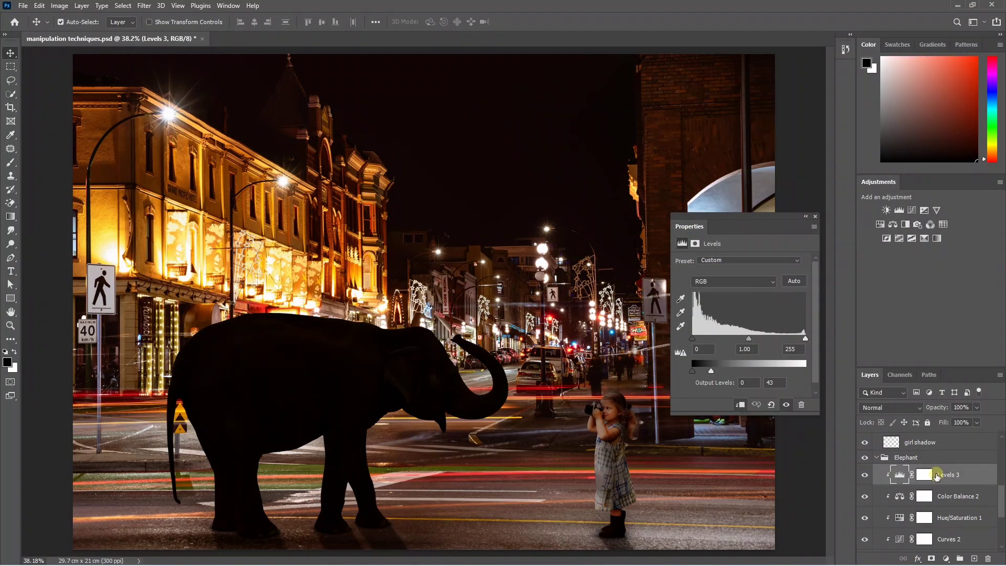
{"action": "double_click", "coordinate": [994, 477]}
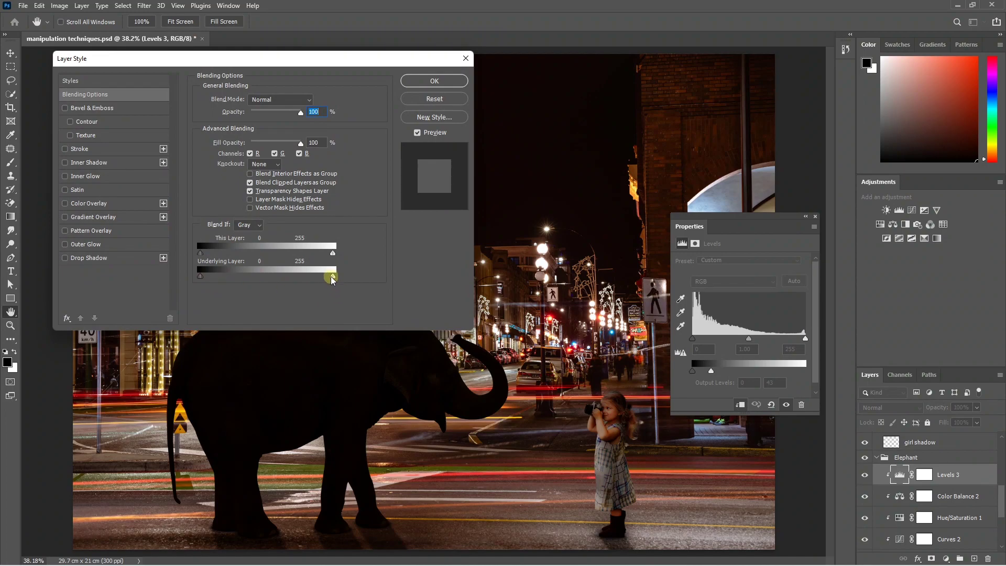
{"action": "left_click_drag", "start_coordinate": [278, 282], "coordinate": [235, 281]}
- Confirm the blending, invert the Levels 3 mask to black and set a 300 px white brush
{"action": "key", "text": "Return"}
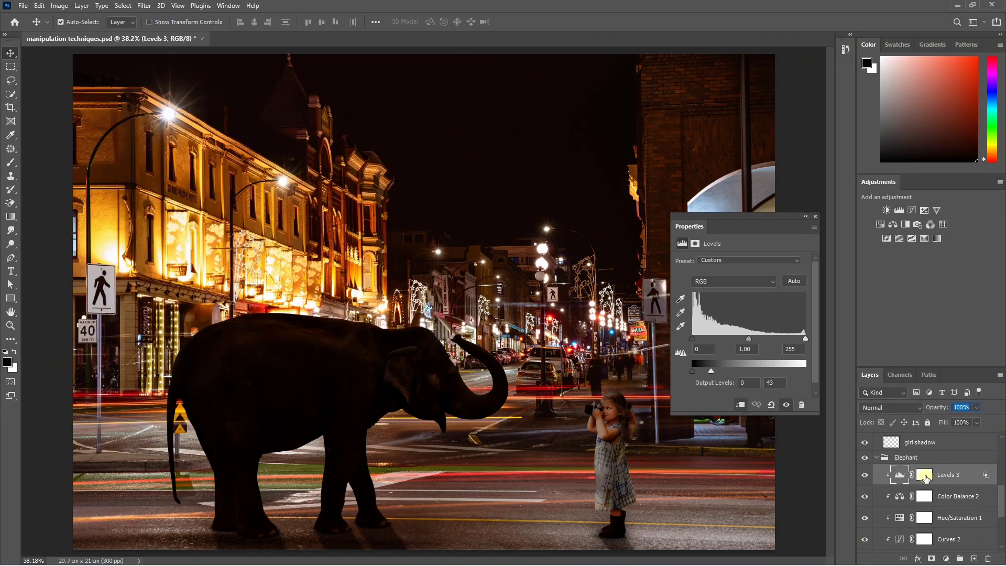
{"action": "left_click", "coordinate": [925, 476]}
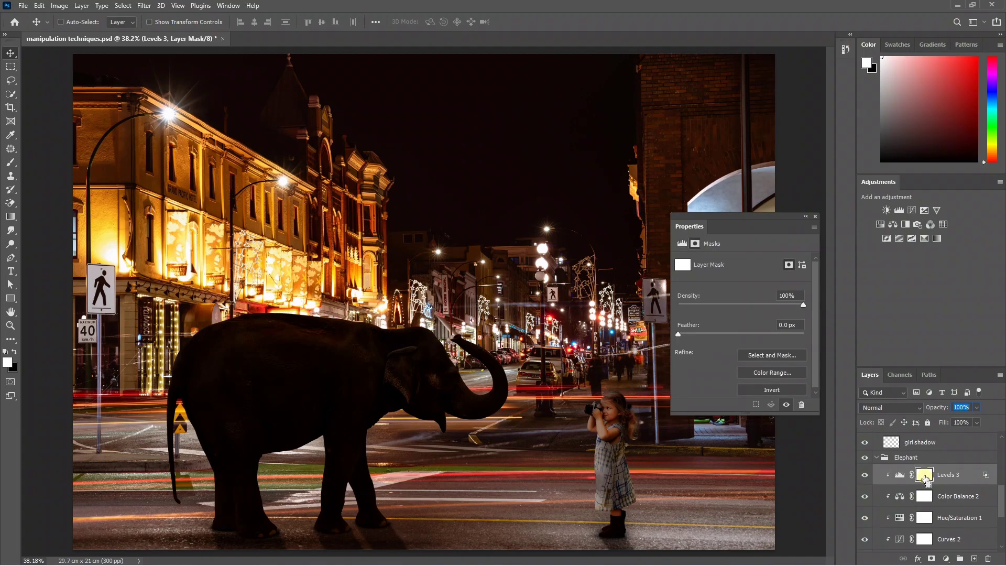
{"action": "key", "text": "ctrl+i"}
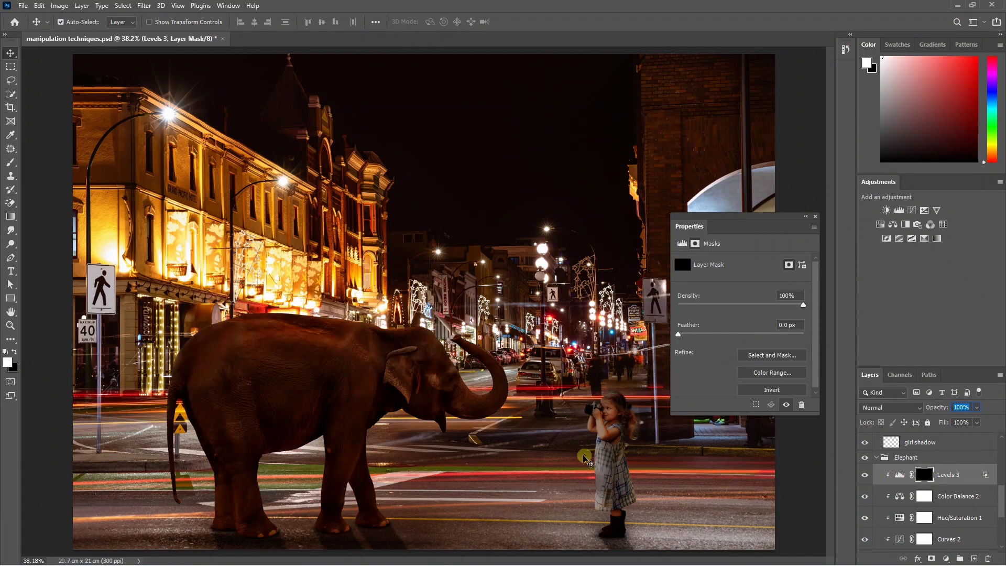
{"action": "key", "text": "b"}
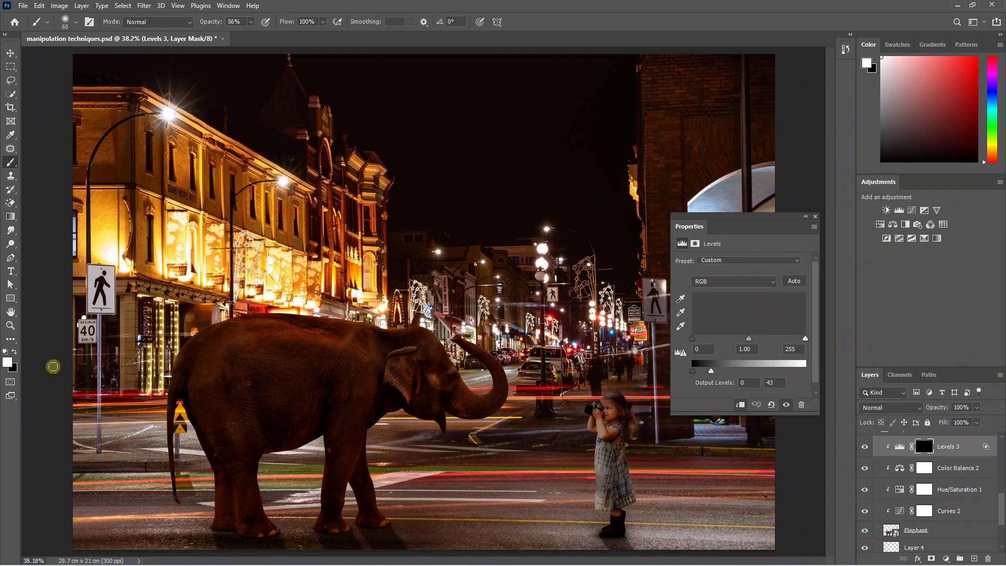
{"action": "key", "text": "bracketright"}
{"action": "key", "text": "bracketright"}
{"action": "key", "text": "bracketright"}
{"action": "scroll", "coordinate": [276, 416], "scroll_direction": "up", "scroll_amount": 1}
{"action": "scroll", "coordinate": [276, 417], "scroll_direction": "up", "scroll_amount": 1}
- Paint shade onto the elephant's body and lower Levels 3 opacity to 77%
{"action": "left_click_drag", "start_coordinate": [260, 303], "coordinate": [272, 292]}
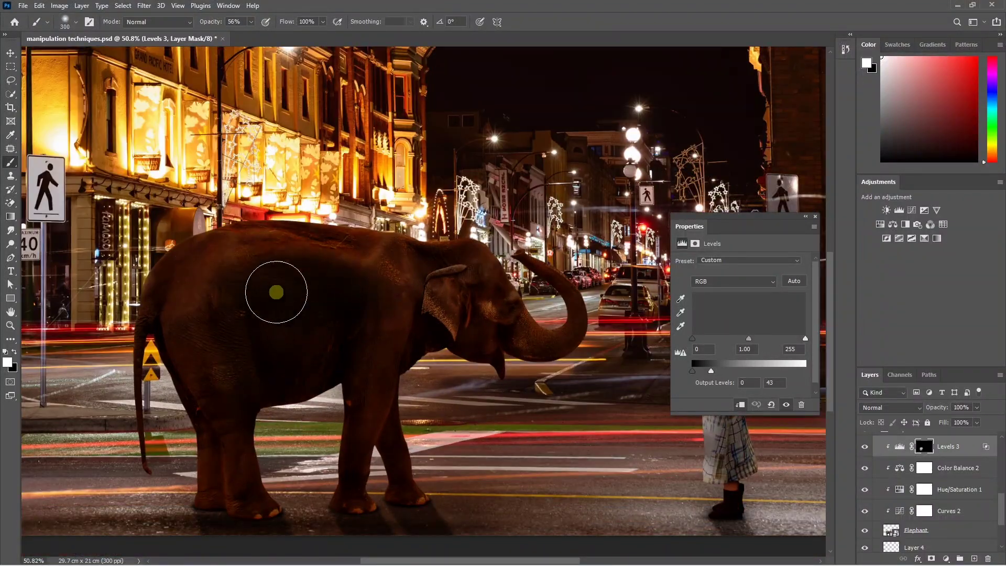
{"action": "key", "text": "bracketleft"}
{"action": "key", "text": "bracketleft"}
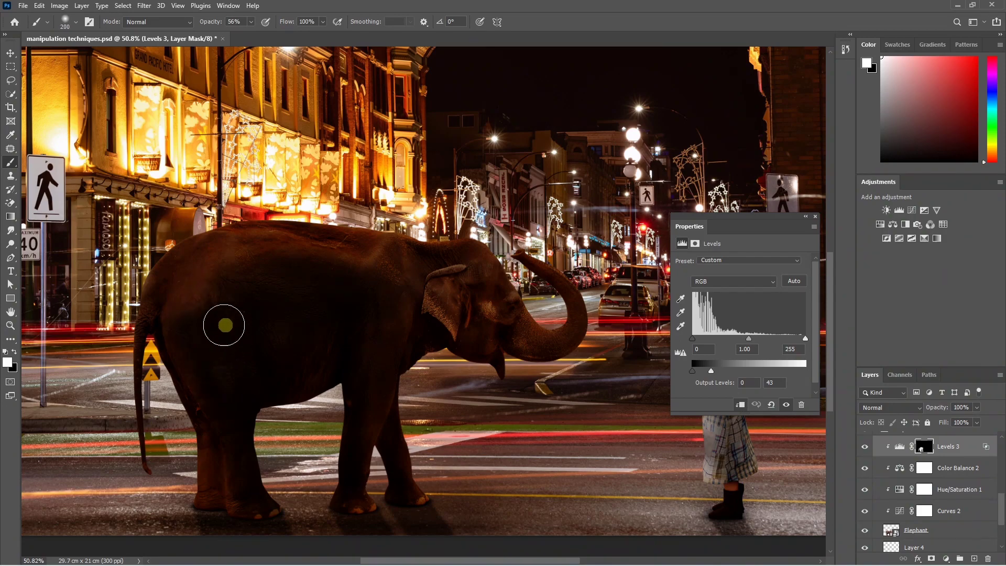
{"action": "key", "text": "bracketleft"}
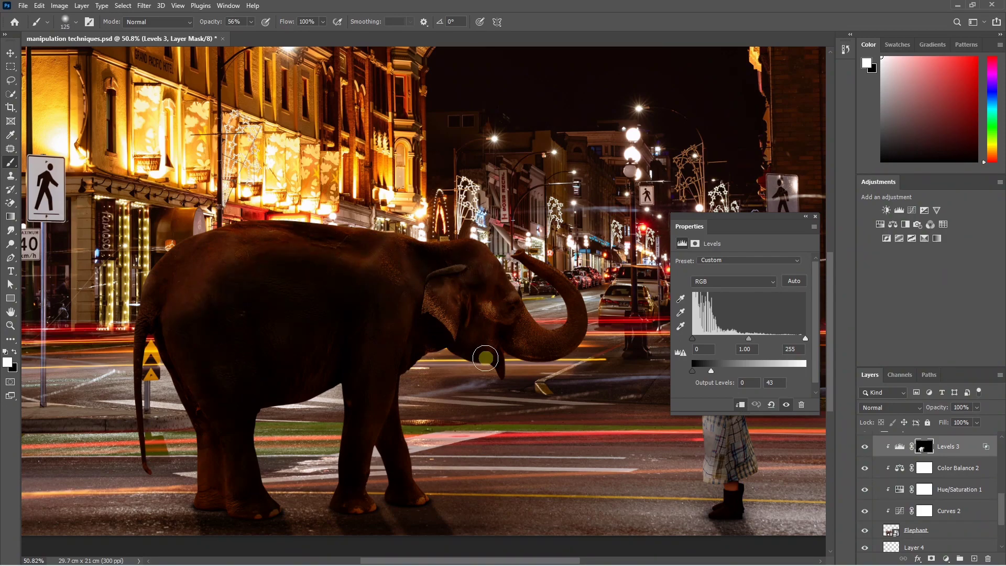
{"action": "key", "text": "bracketright"}
{"action": "scroll", "coordinate": [547, 419], "scroll_direction": "down", "scroll_amount": 1}
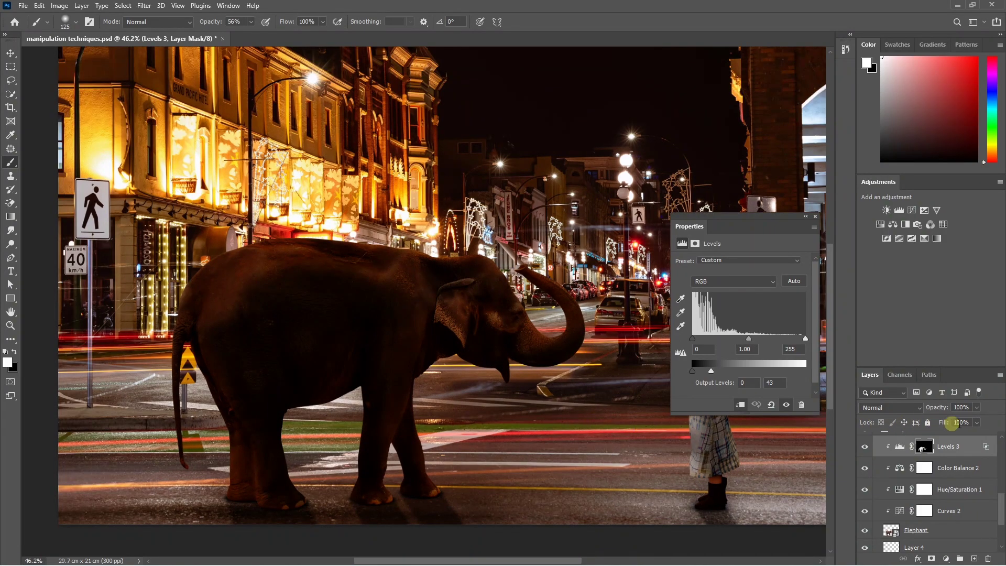
{"action": "left_click", "coordinate": [977, 409]}
{"action": "left_click_drag", "start_coordinate": [978, 421], "coordinate": [974, 421]}
{"action": "left_click", "coordinate": [942, 559]}
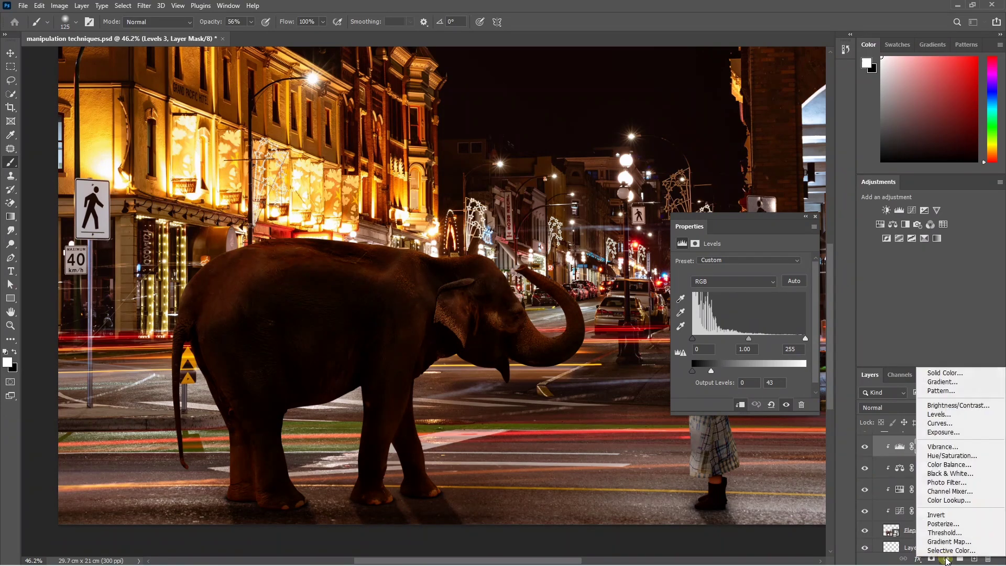
- Add a clipped Levels 4 with output black 220, split Blend If, and invert its mask
{"action": "left_click", "coordinate": [946, 415]}
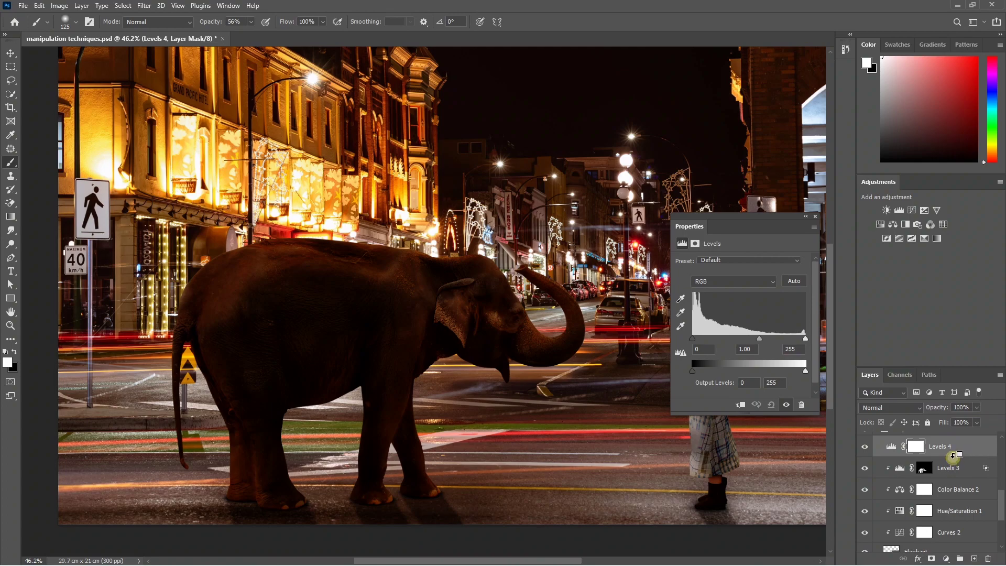
{"action": "left_click", "coordinate": [952, 456], "text": "alt"}
{"action": "mouse_move", "coordinate": [693, 371]}
{"action": "left_mouse_down"}
{"action": "mouse_move", "coordinate": [790, 372]}
{"action": "mouse_move", "coordinate": [774, 372]}
{"action": "left_mouse_up"}
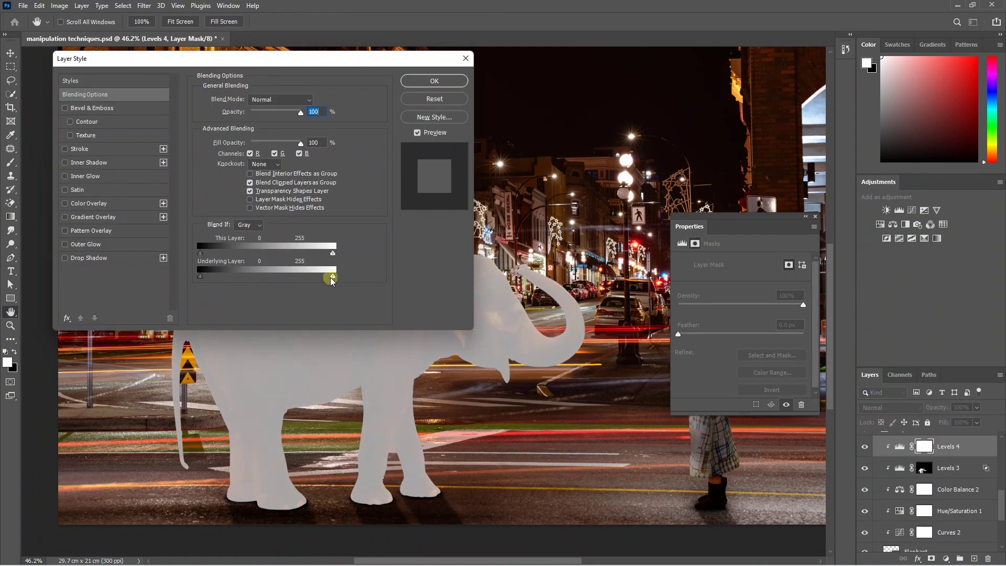
{"action": "mouse_move", "coordinate": [200, 277]}
{"action": "left_mouse_down"}
{"action": "mouse_move", "coordinate": [258, 276]}
{"action": "mouse_move", "coordinate": [211, 276]}
{"action": "mouse_move", "coordinate": [225, 272]}
{"action": "left_mouse_up"}
{"action": "left_click", "coordinate": [434, 81]}
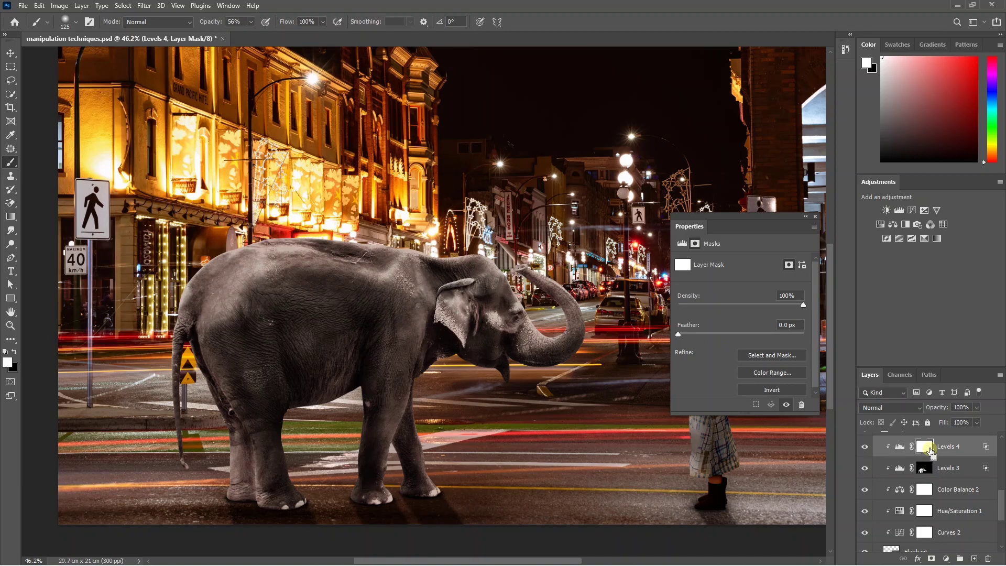
{"action": "key", "text": "ctrl+i"}
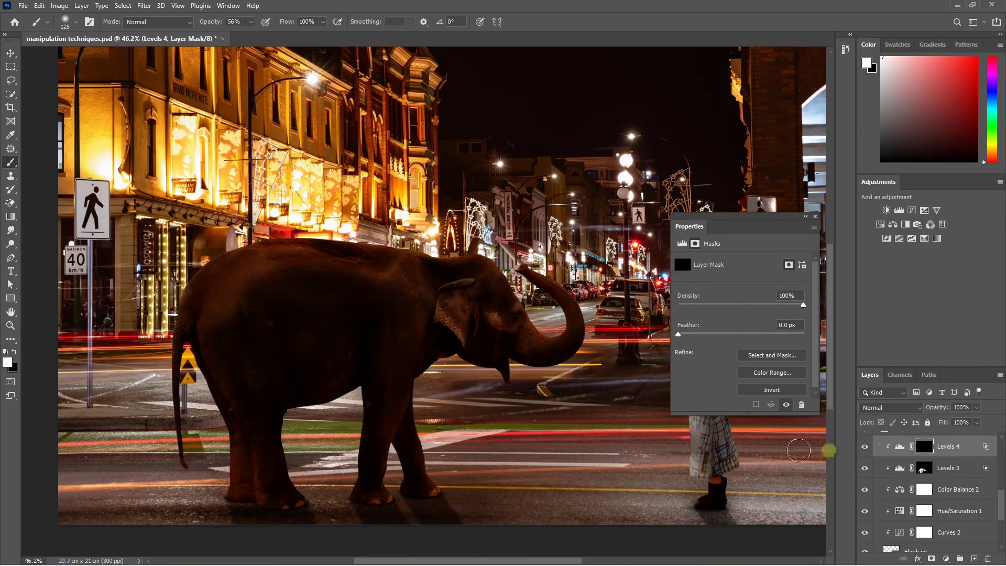
- Paint soft white highlights at 27% brush opacity along the elephant's back and head
{"action": "scroll", "coordinate": [171, 298], "scroll_direction": "up", "scroll_amount": 2}
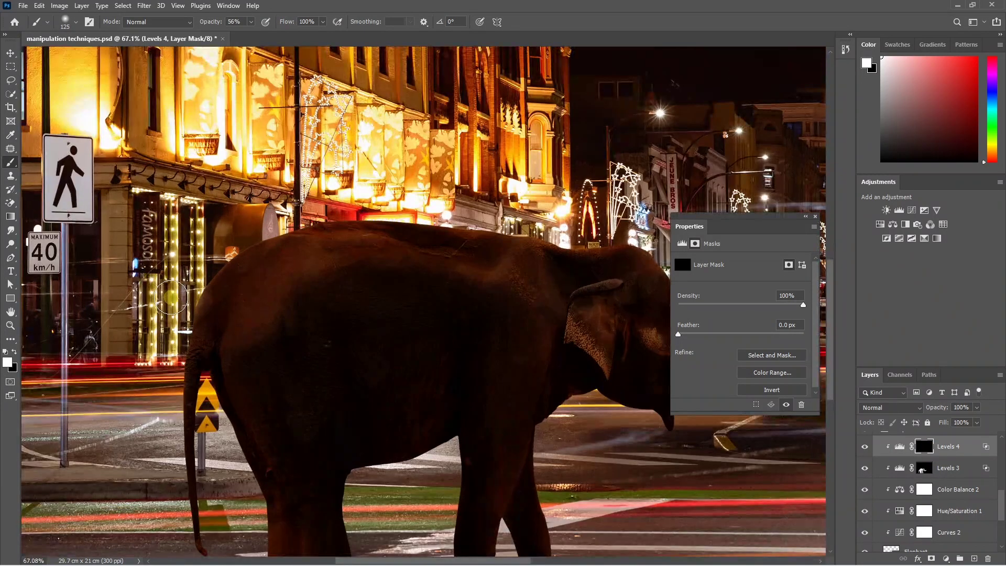
{"action": "key", "text": "bracketright"}
{"action": "key", "text": "bracketright"}
{"action": "key", "text": "bracketright"}
{"action": "scroll", "coordinate": [210, 330], "scroll_direction": "down", "scroll_amount": 3}
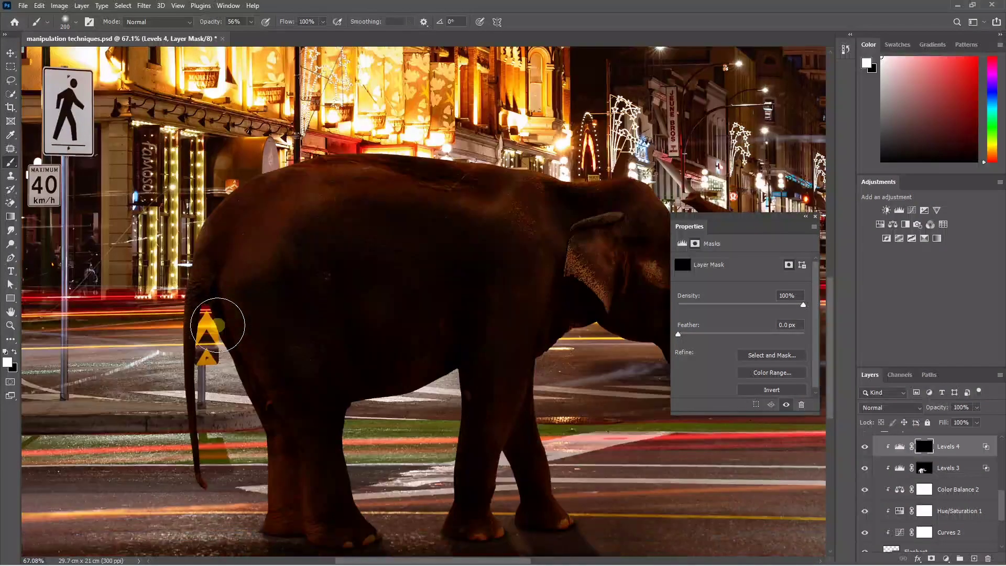
{"action": "left_click_drag", "start_coordinate": [248, 25], "coordinate": [173, 216]}
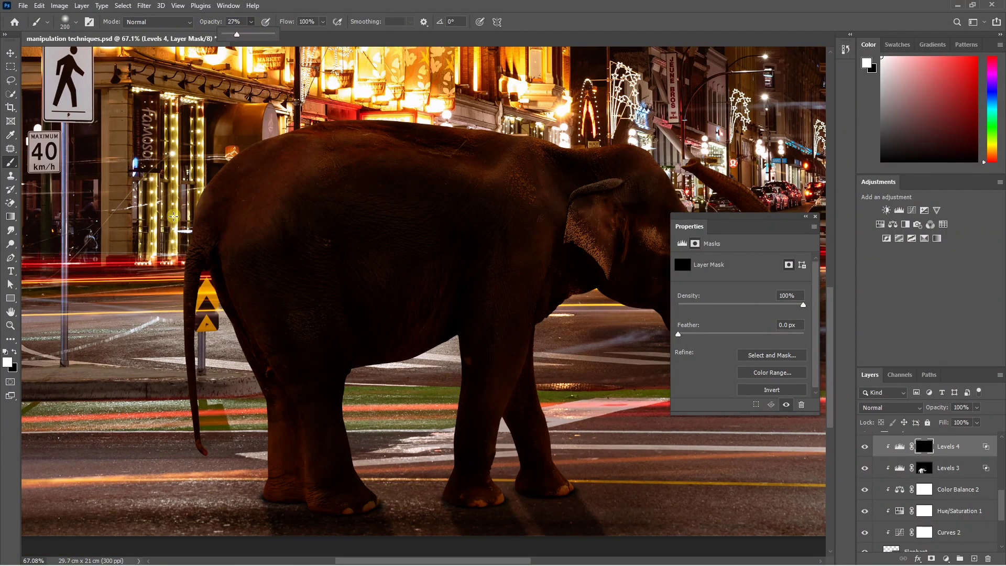
{"action": "key", "text": "bracketleft"}
{"action": "key", "text": "bracketleft"}
{"action": "key", "text": "bracketleft"}
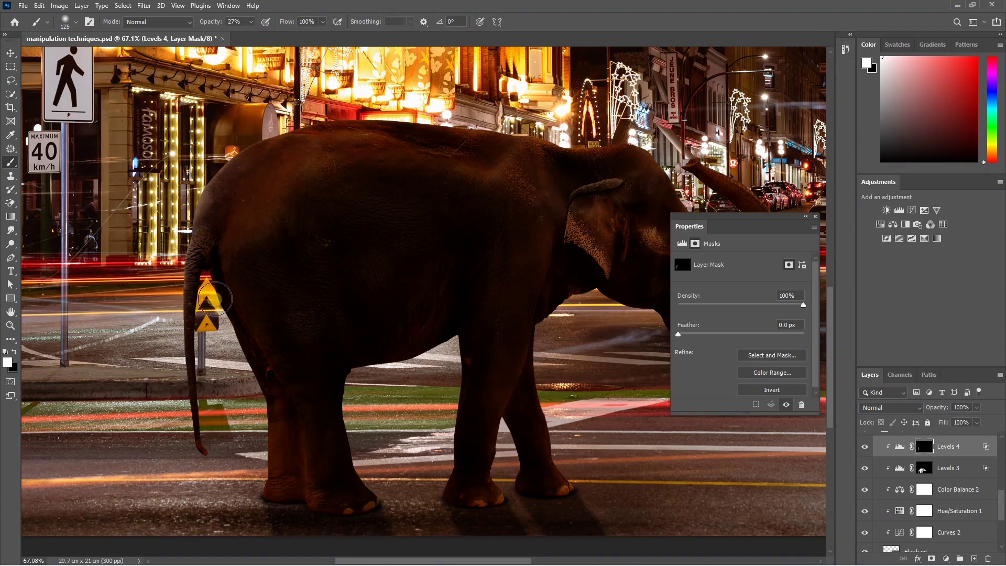
{"action": "scroll", "coordinate": [275, 310], "scroll_direction": "down", "scroll_amount": 1}
{"action": "scroll", "coordinate": [275, 309], "scroll_direction": "up", "scroll_amount": 2}
{"action": "left_click_drag", "start_coordinate": [326, 236], "coordinate": [649, 294]}
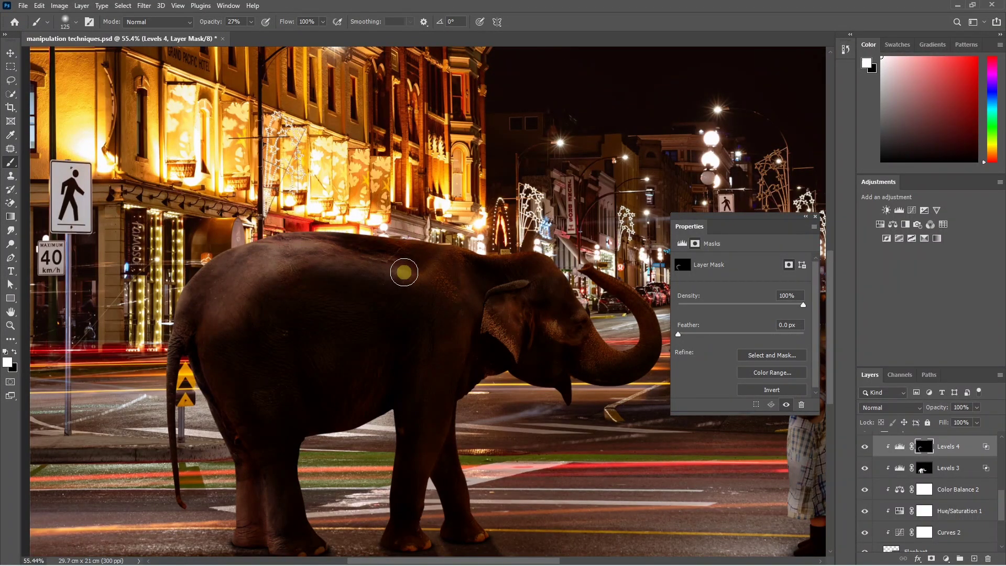
{"action": "key", "text": "bracketright"}
{"action": "key", "text": "bracketright"}
{"action": "scroll", "coordinate": [650, 294], "scroll_direction": "down", "scroll_amount": 1}
{"action": "mouse_move", "coordinate": [566, 325]}
{"action": "left_mouse_down"}
{"action": "mouse_move", "coordinate": [539, 337]}
{"action": "mouse_move", "coordinate": [438, 341]}
{"action": "mouse_move", "coordinate": [400, 252]}
{"action": "mouse_move", "coordinate": [450, 298]}
{"action": "left_mouse_up"}
{"action": "scroll", "coordinate": [449, 297], "scroll_direction": "down", "scroll_amount": 1}
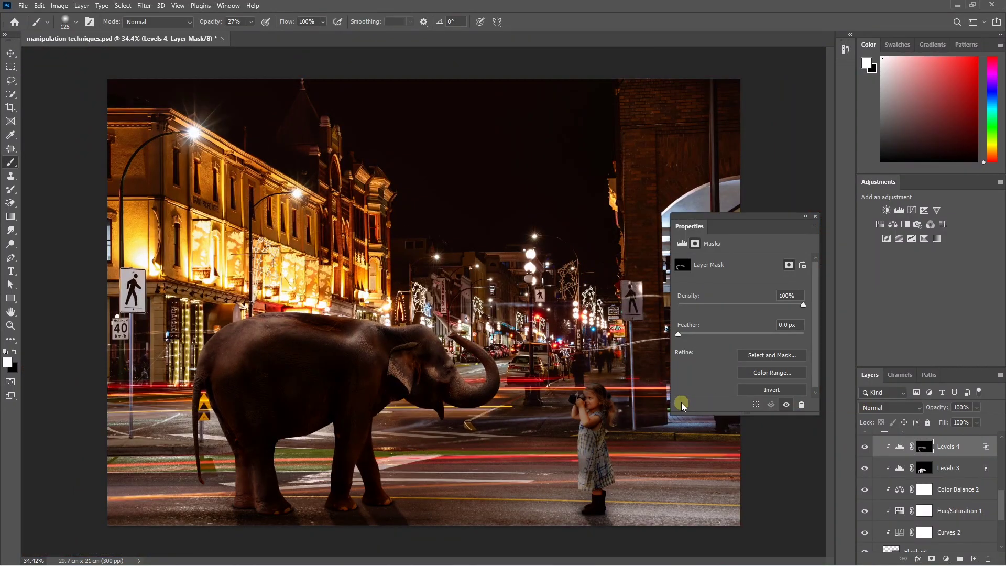
- Set Levels 4 to 82% opacity and toggle Levels 4 and Levels 3 visibility to compare
{"action": "left_click", "coordinate": [976, 409]}
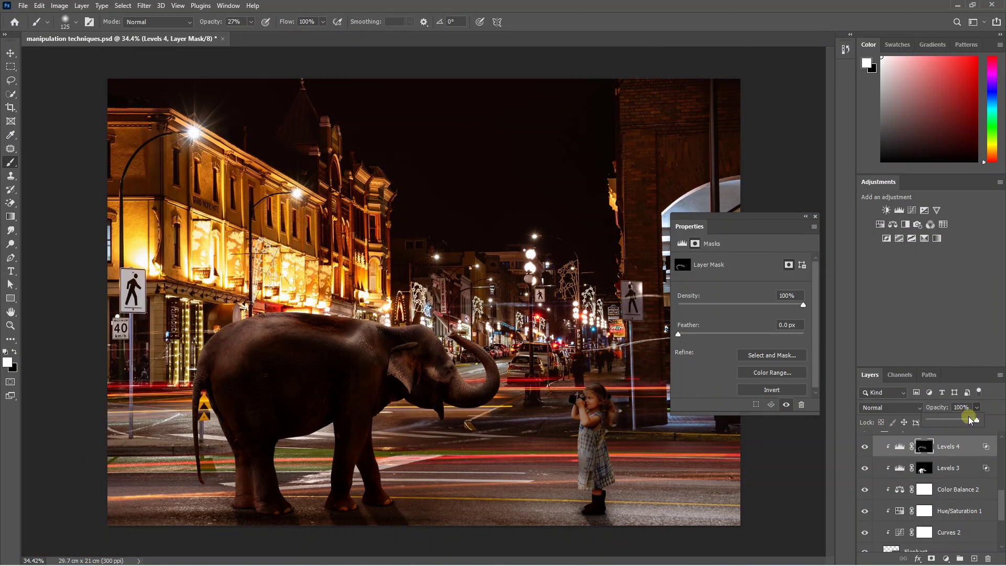
{"action": "left_click_drag", "start_coordinate": [972, 423], "coordinate": [969, 424]}
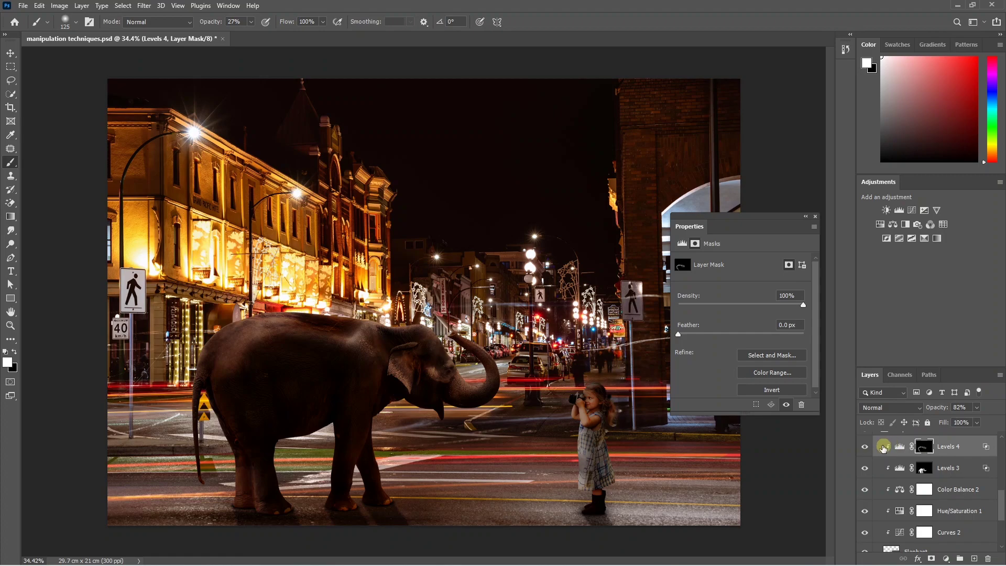
{"action": "left_click", "coordinate": [865, 449]}
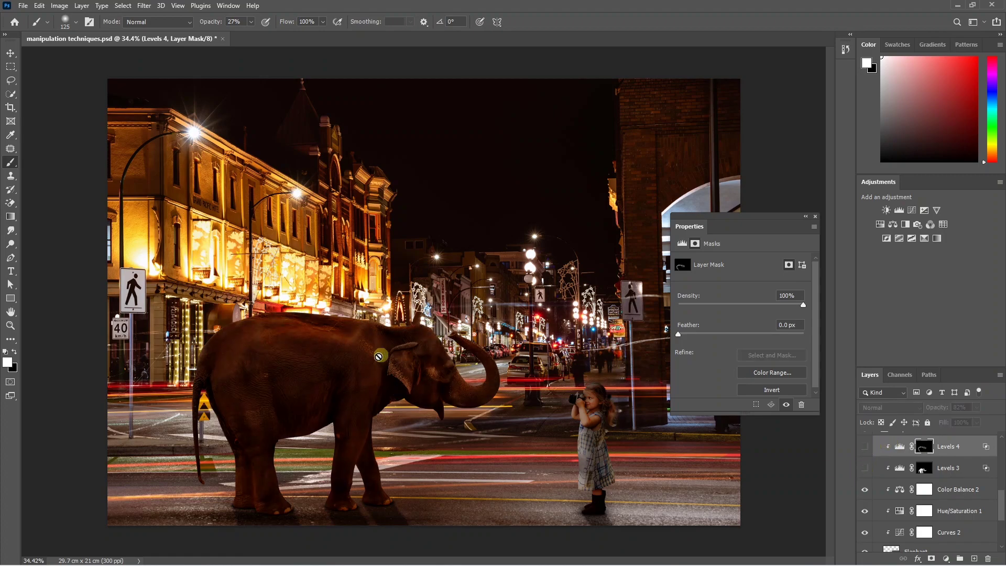
{"action": "left_click", "coordinate": [865, 447]}
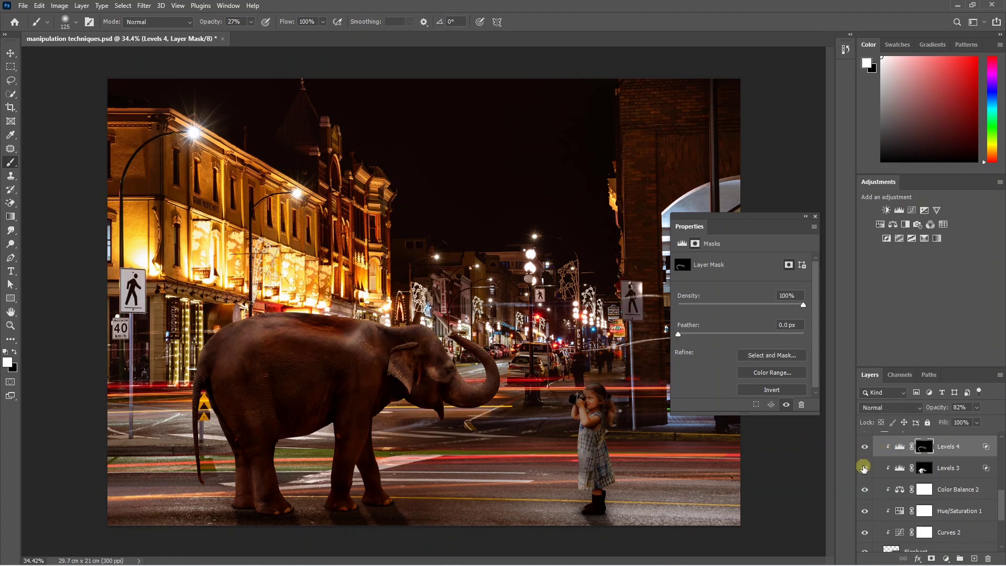
{"action": "left_click", "coordinate": [864, 468]}
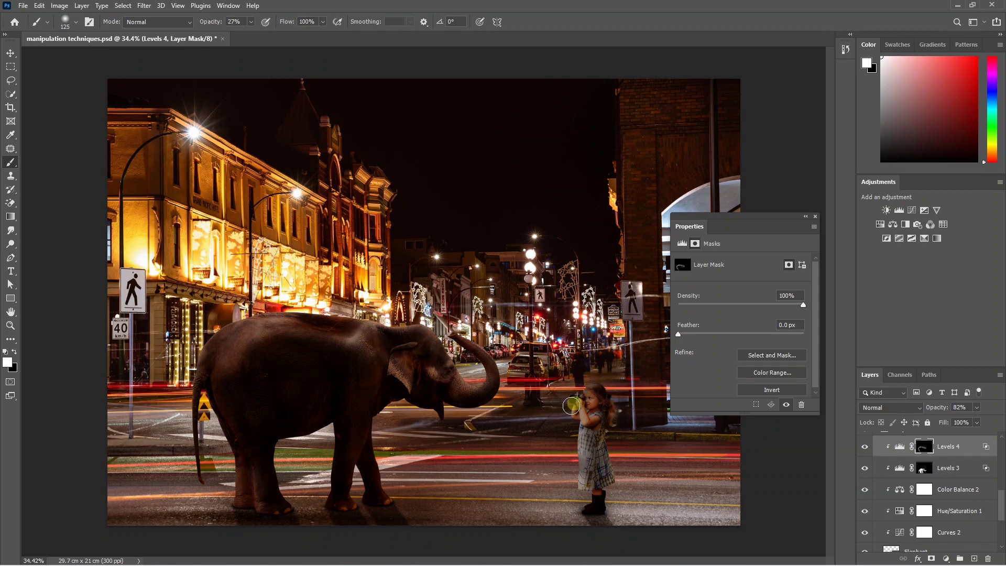
- Add a yellow-orange (d89d00) Solid Color fill above Levels 2, clipped to the girl
{"action": "scroll", "coordinate": [943, 461], "scroll_direction": "up", "scroll_amount": 5}
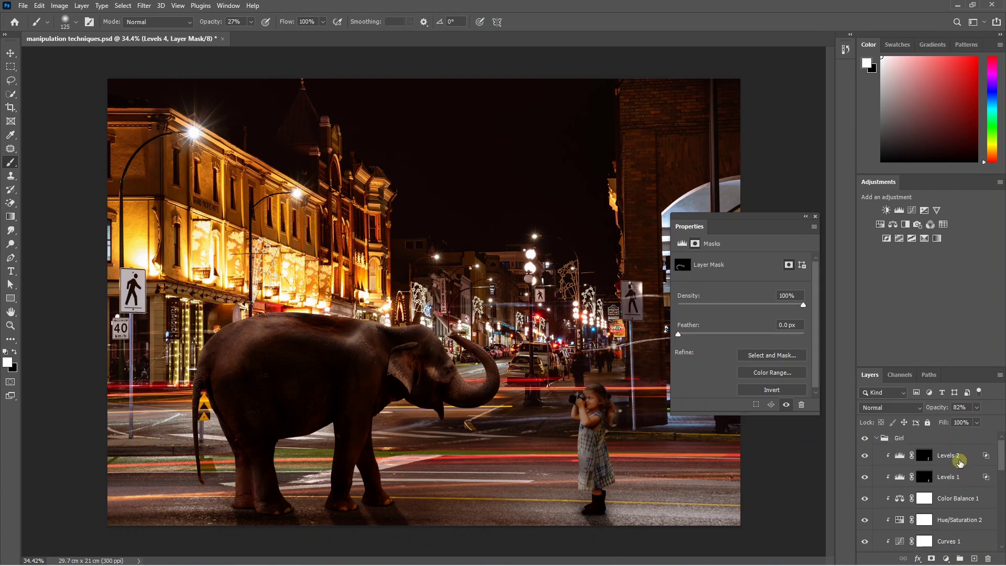
{"action": "left_click", "coordinate": [948, 455]}
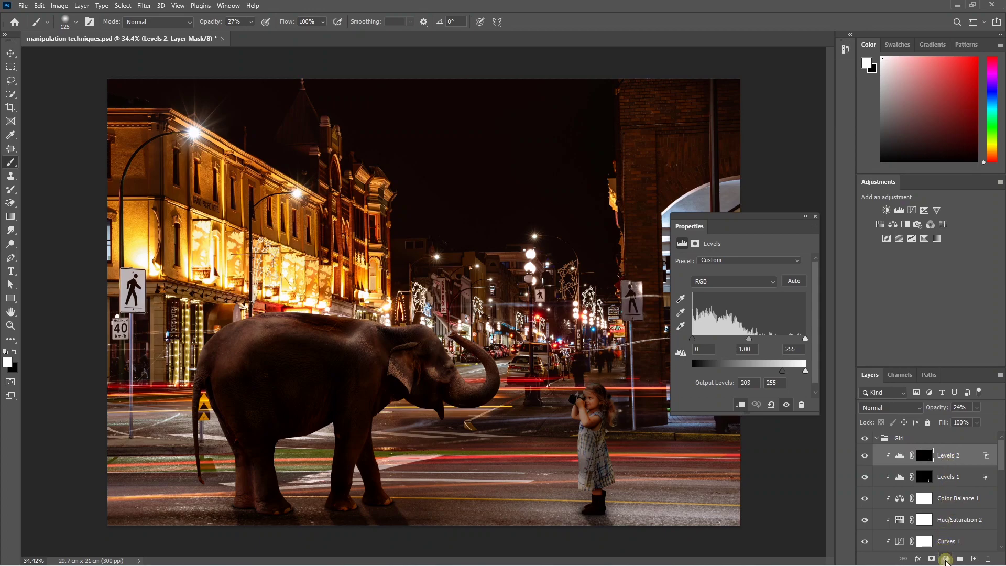
{"action": "left_click", "coordinate": [946, 559]}
{"action": "left_click", "coordinate": [935, 375]}
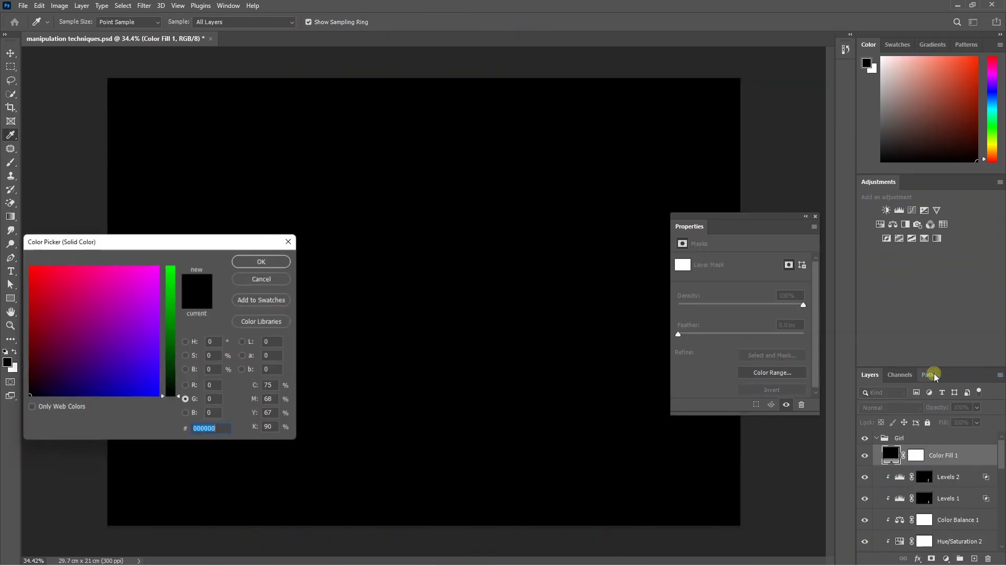
{"action": "left_click_drag", "start_coordinate": [124, 318], "coordinate": [7, 285]}
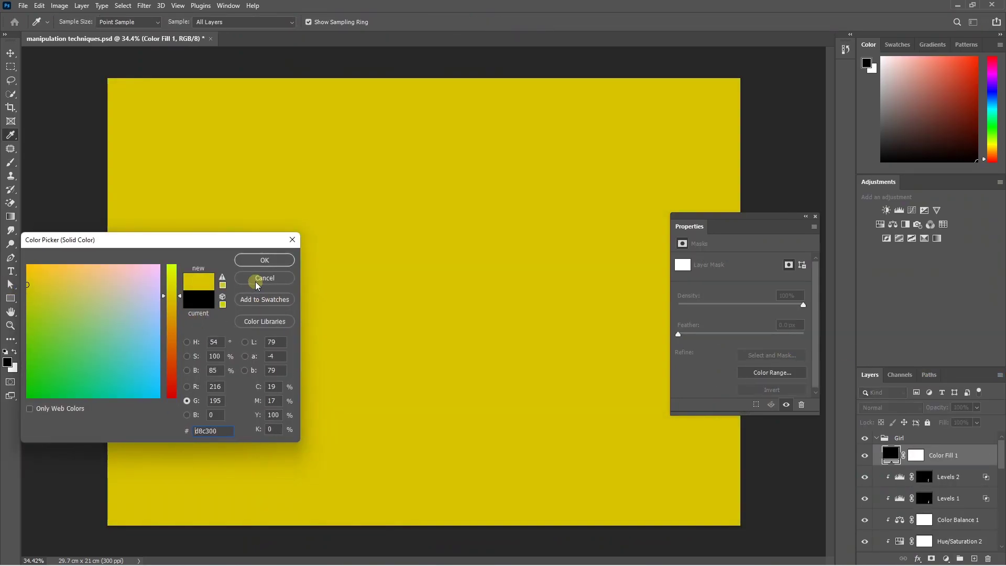
{"action": "left_click_drag", "start_coordinate": [174, 303], "coordinate": [174, 309]}
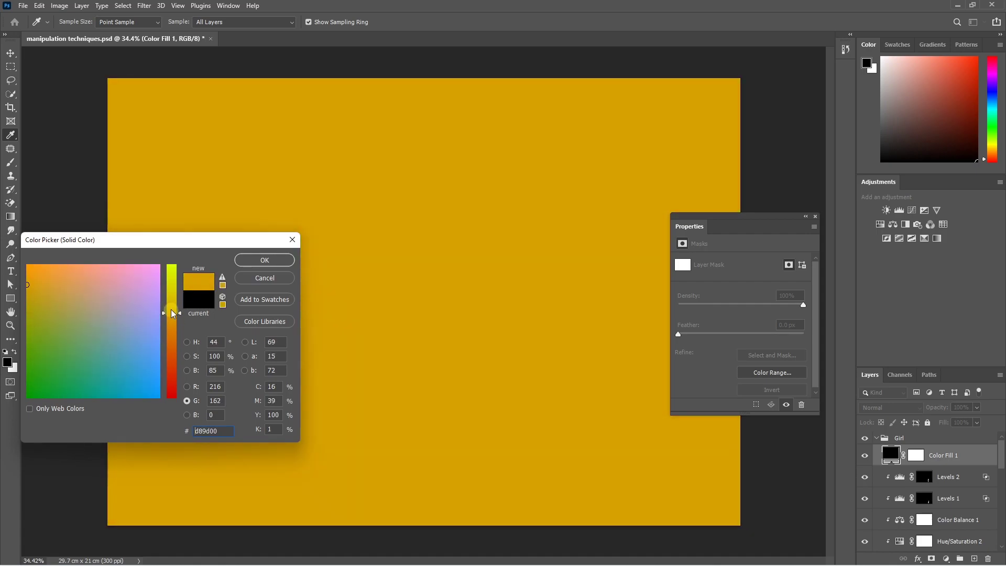
{"action": "left_click", "coordinate": [249, 262]}
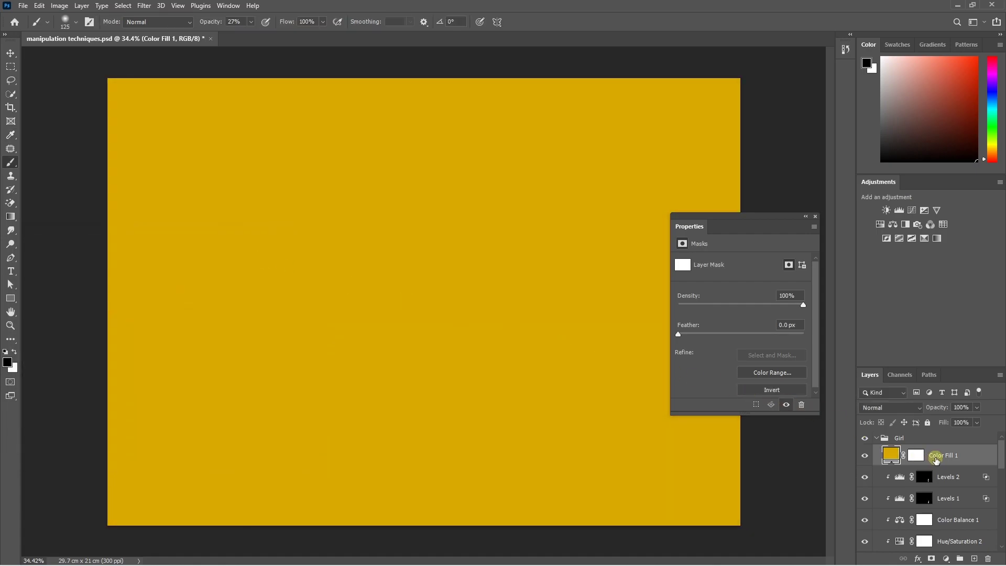
{"action": "left_click", "coordinate": [940, 464], "text": "alt"}
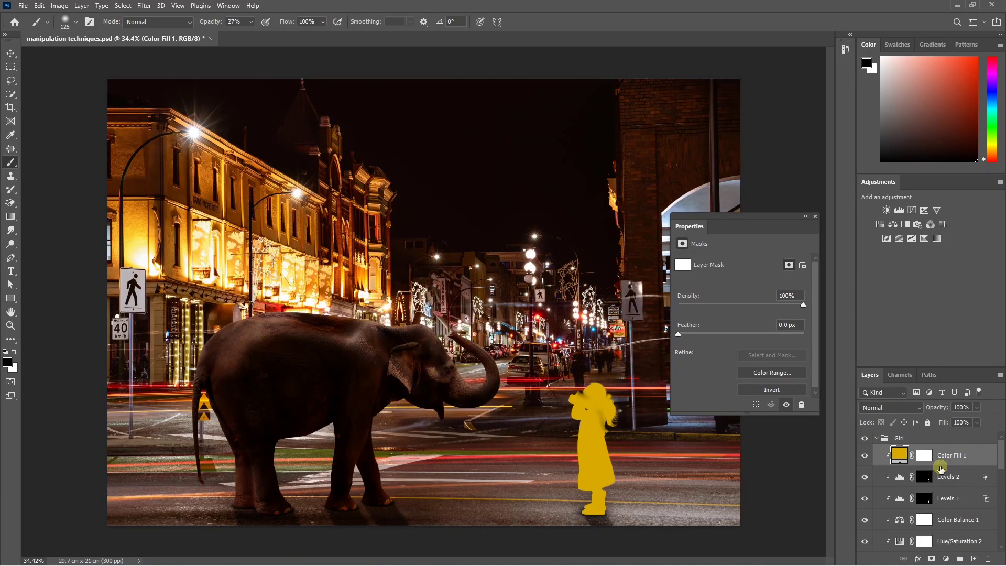
{"action": "left_click", "coordinate": [992, 457]}
- Split Color Fill 1's Underlying Layer Blend If slider to 0/122 and invert its mask to black
{"action": "key", "text": "h"}
{"action": "double_click", "coordinate": [993, 458]}
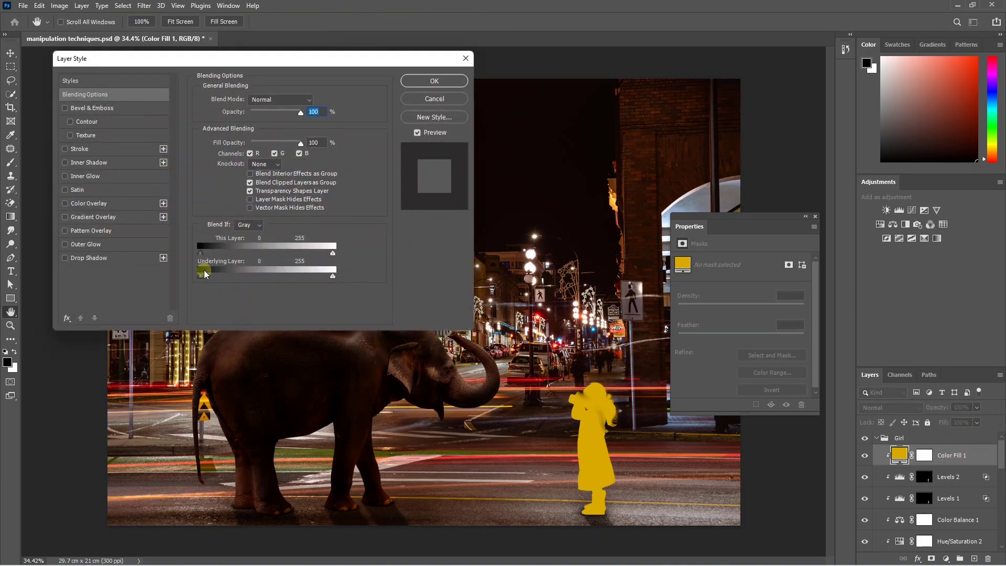
{"action": "left_click_drag", "start_coordinate": [201, 278], "coordinate": [258, 278]}
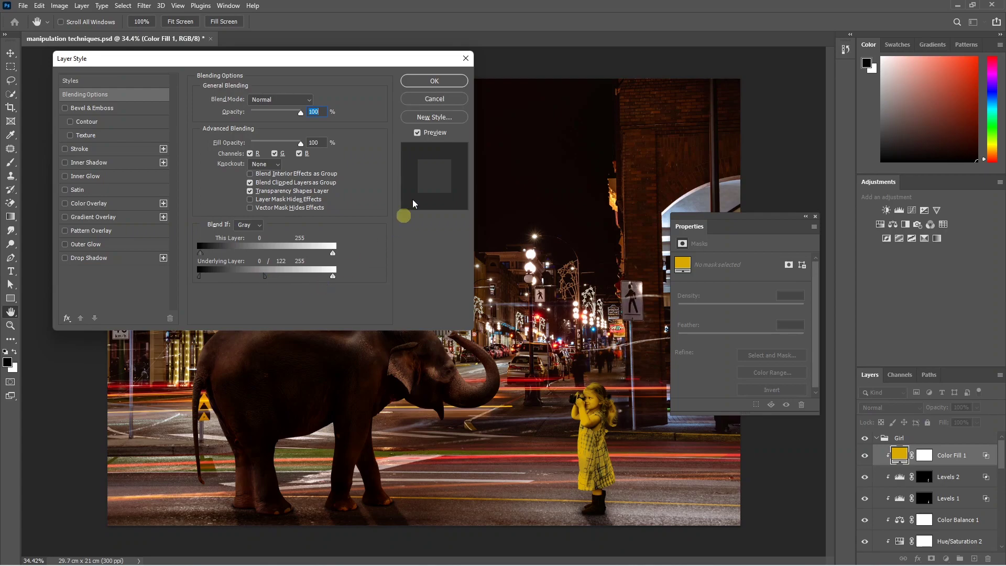
{"action": "left_click", "coordinate": [454, 77]}
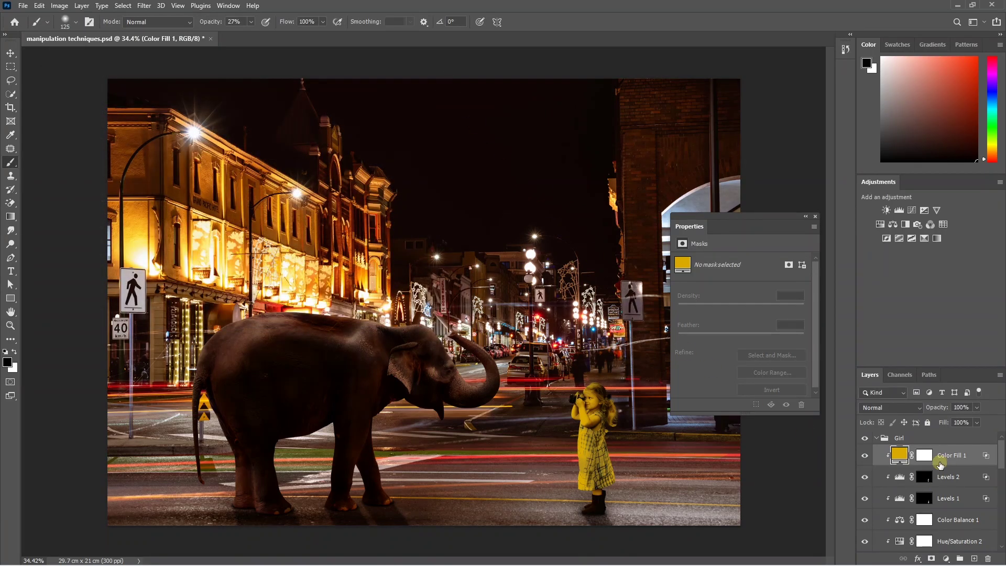
{"action": "left_click", "coordinate": [925, 455]}
{"action": "key", "text": "ctrl+i"}
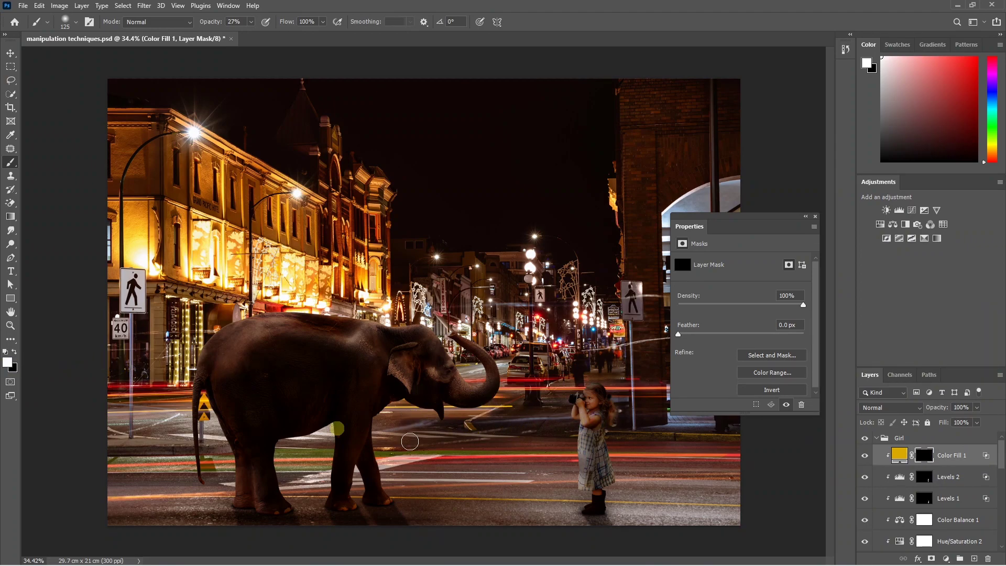
- Paint faint yellow light onto the girl's edges with a small white brush at about 22% opacity
{"action": "scroll", "coordinate": [594, 389], "scroll_direction": "up", "scroll_amount": 5}
{"action": "left_click_drag", "start_coordinate": [250, 27], "coordinate": [249, 36]}
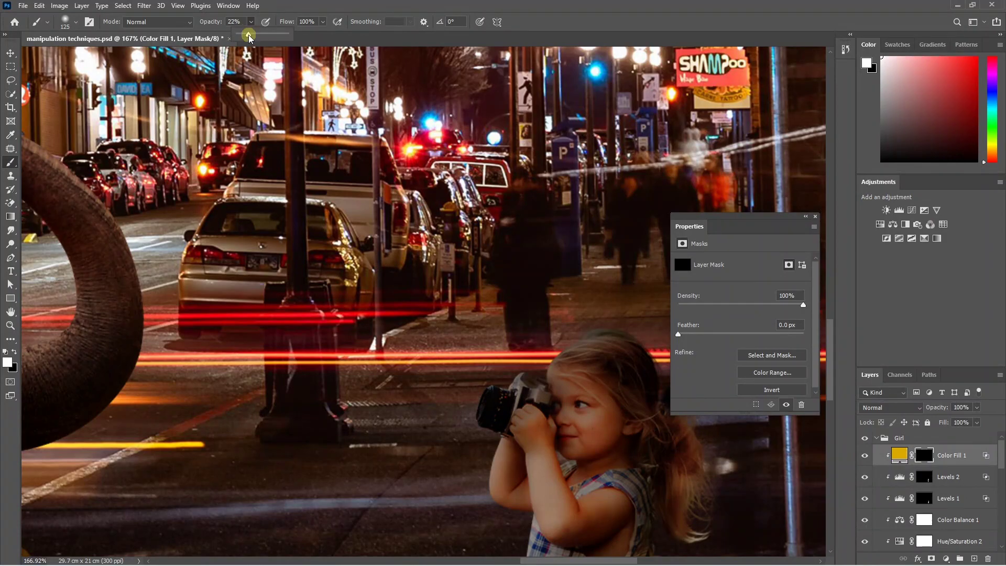
{"action": "scroll", "coordinate": [603, 303], "scroll_direction": "down", "scroll_amount": 1}
{"action": "key", "text": "bracketleft"}
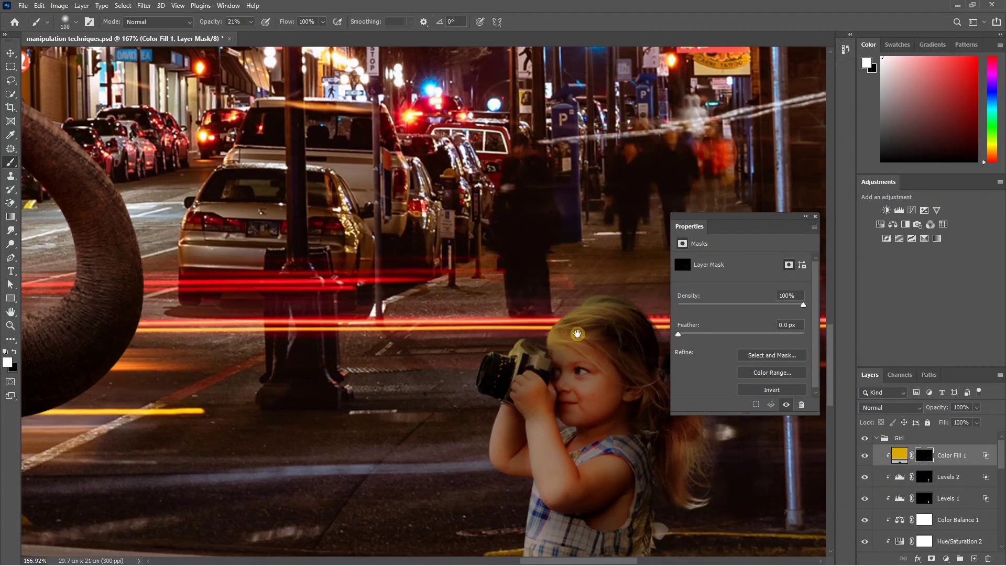
{"action": "left_click_drag", "start_coordinate": [578, 333], "coordinate": [464, 258]}
{"action": "key", "text": "bracketleft"}
{"action": "key", "text": "bracketleft"}
{"action": "key", "text": "bracketleft"}
{"action": "scroll", "coordinate": [456, 341], "scroll_direction": "down", "scroll_amount": 3}
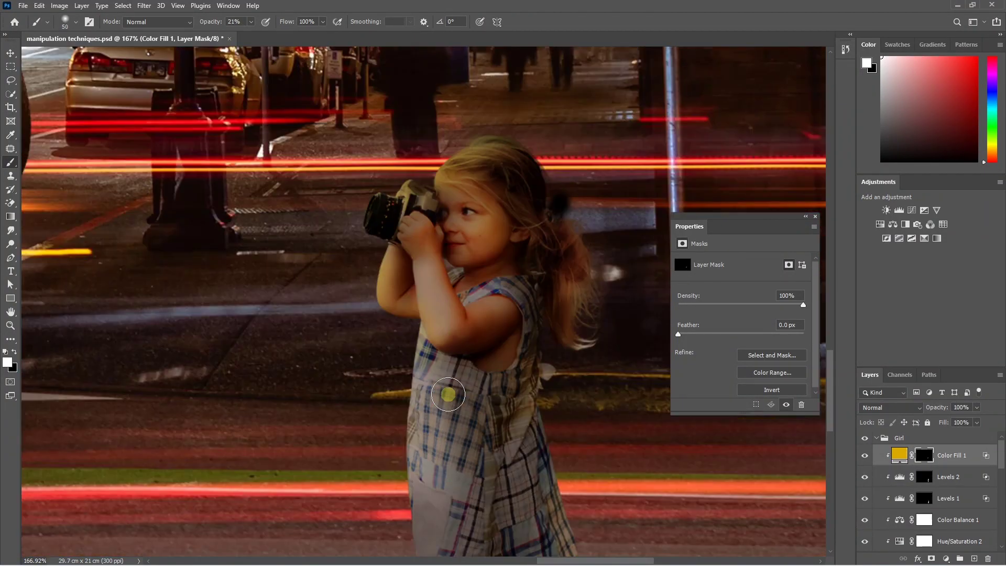
{"action": "scroll", "coordinate": [480, 223], "scroll_direction": "up", "scroll_amount": 2}
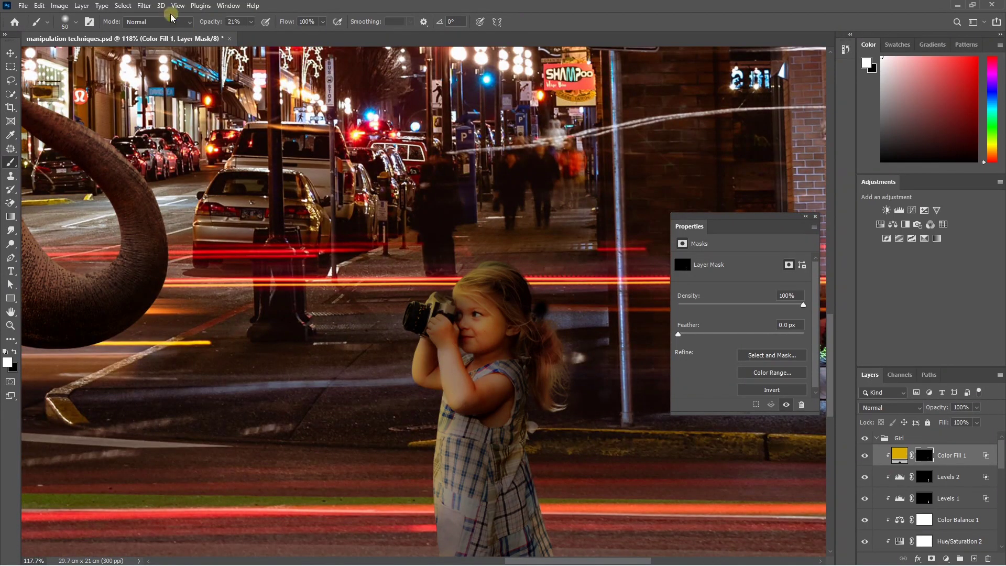
- Lower the brush to 10% opacity and set Color Fill 1 to 83% layer opacity
{"action": "left_click", "coordinate": [251, 26]}
{"action": "left_click_drag", "start_coordinate": [248, 36], "coordinate": [247, 35]}
{"action": "key", "text": "ctrl+0"}
{"action": "key", "text": "bracketright"}
{"action": "key", "text": "bracketright"}
{"action": "key", "text": "bracketright"}
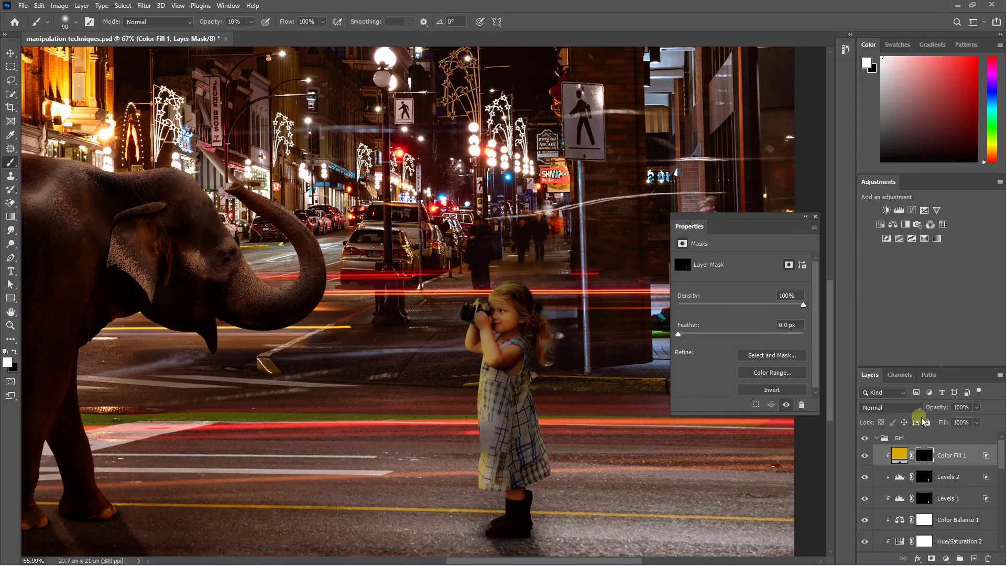
{"action": "left_click", "coordinate": [977, 407]}
{"action": "left_click_drag", "start_coordinate": [977, 419], "coordinate": [963, 422]}
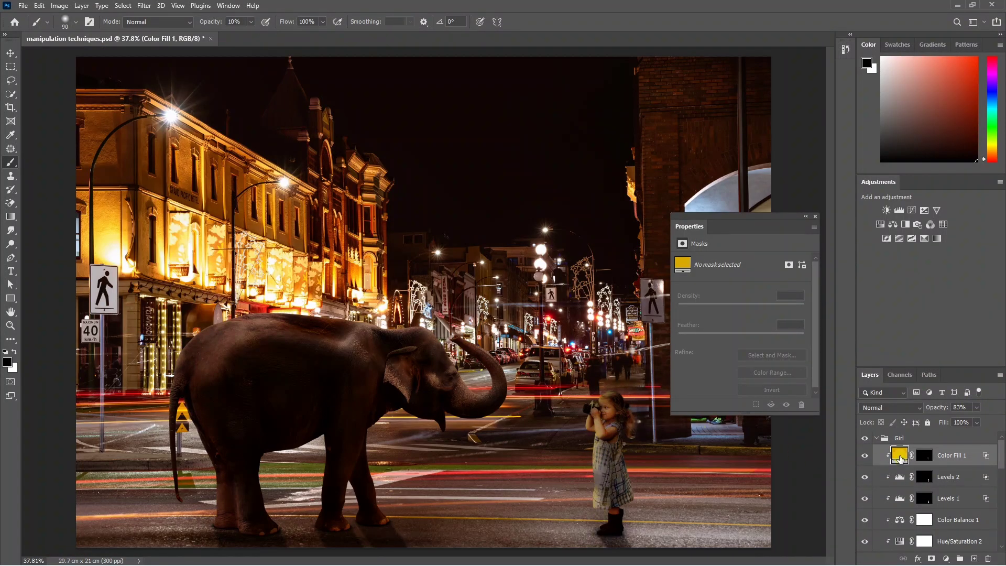
- Recolour Color Fill 1 to fdb628 sampled from the lit buildings, then drag it lower in the stack
{"action": "double_click", "coordinate": [900, 457]}
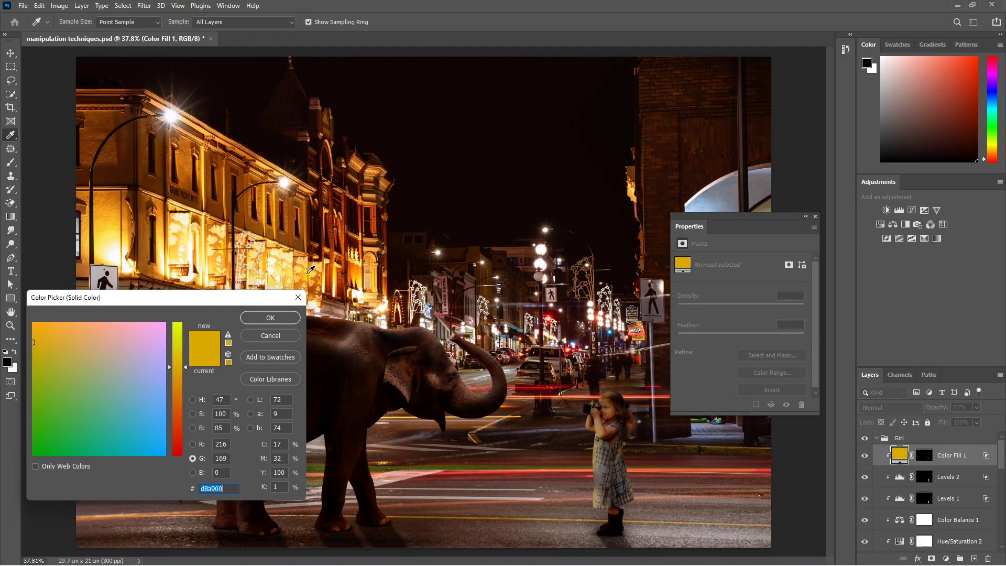
{"action": "left_click_drag", "start_coordinate": [302, 271], "coordinate": [301, 252]}
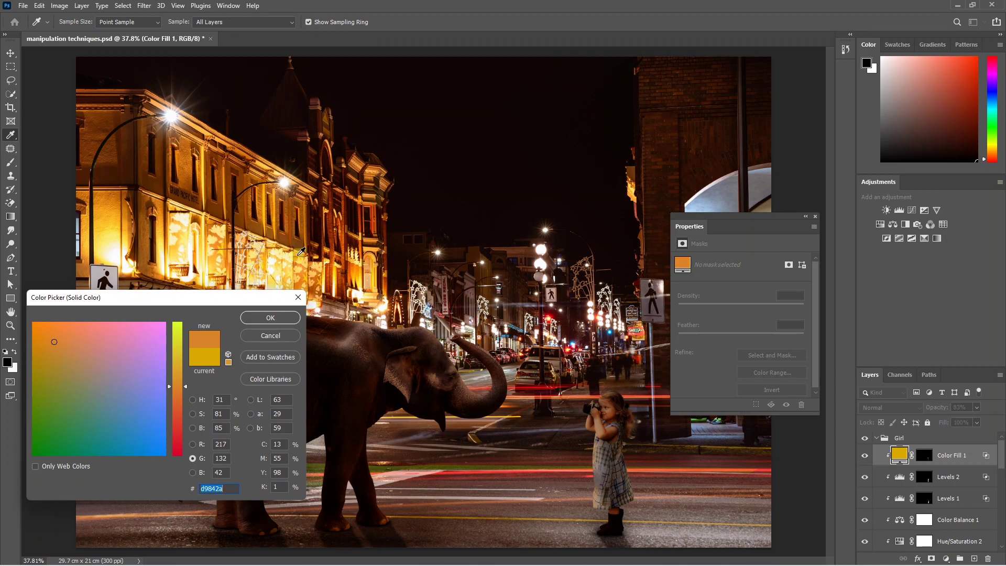
{"action": "left_click", "coordinate": [233, 260]}
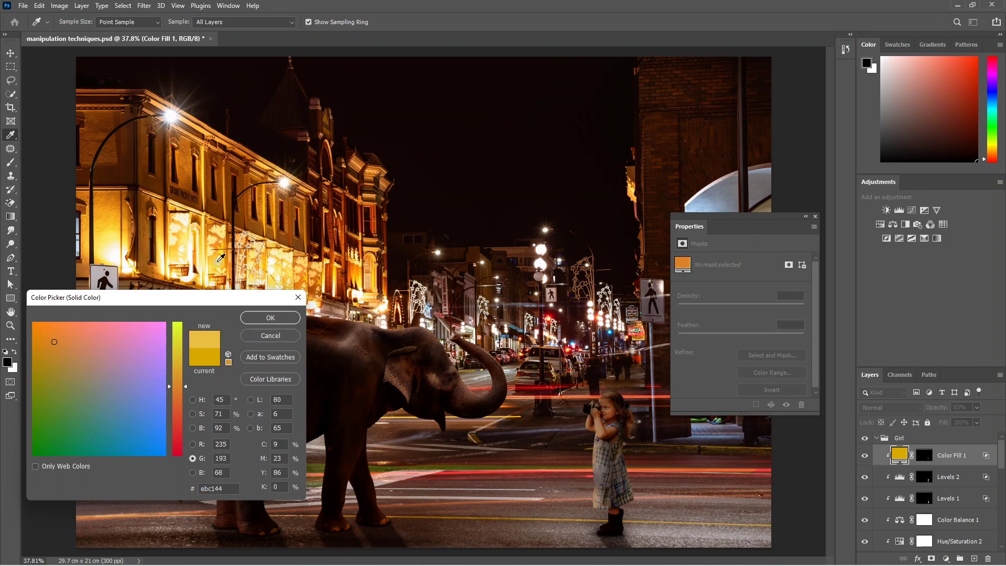
{"action": "left_click", "coordinate": [268, 318]}
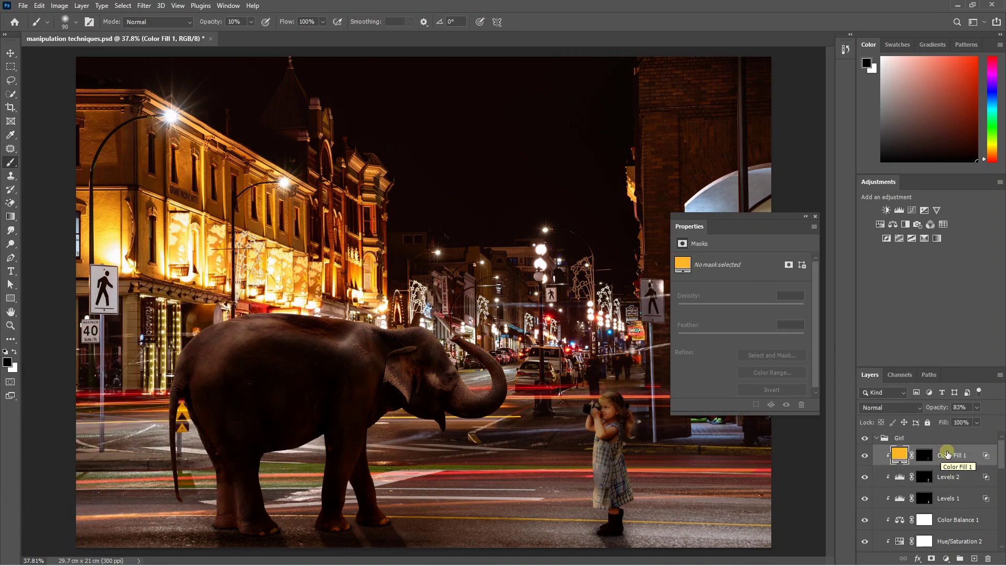
{"action": "left_click_drag", "start_coordinate": [947, 459], "coordinate": [944, 557]}
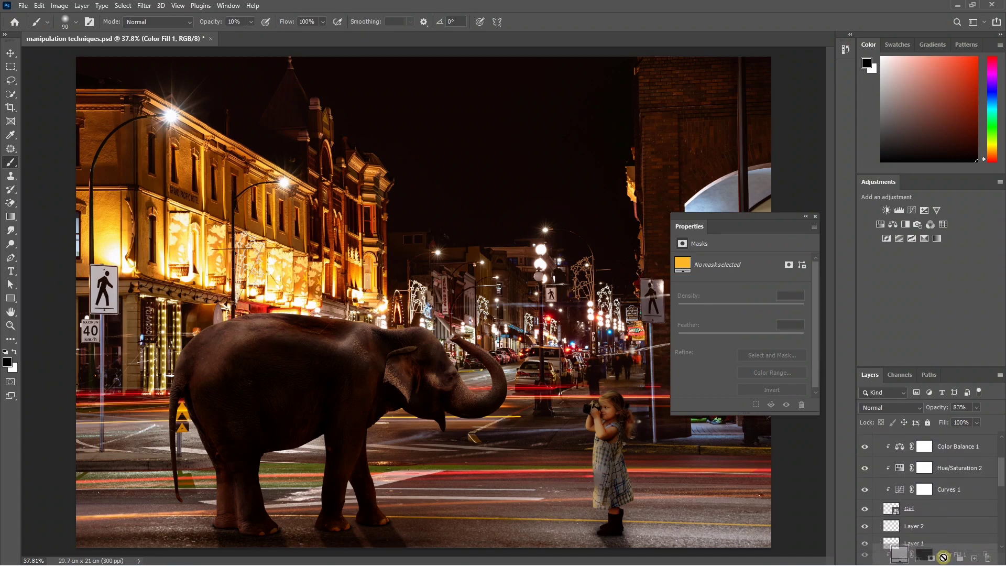
- Clip Color Fill 1 copy to Levels 4, previewing the tint by toggling its mask
{"action": "mouse_move", "coordinate": [943, 557]}
{"action": "left_mouse_down"}
{"action": "mouse_move", "coordinate": [950, 424]}
{"action": "mouse_move", "coordinate": [952, 453]}
{"action": "mouse_move", "coordinate": [916, 458]}
{"action": "left_mouse_up"}
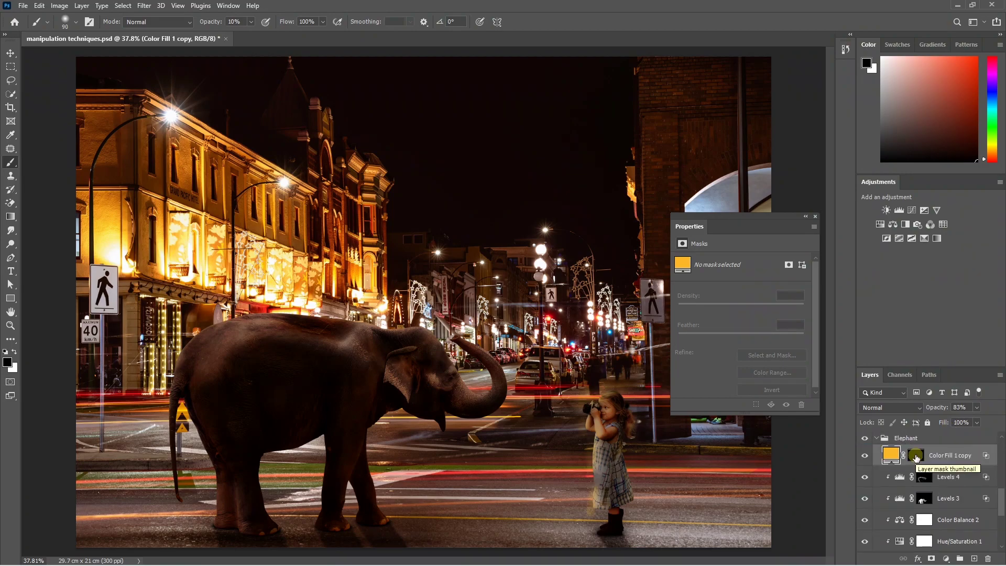
{"action": "left_click", "coordinate": [916, 457]}
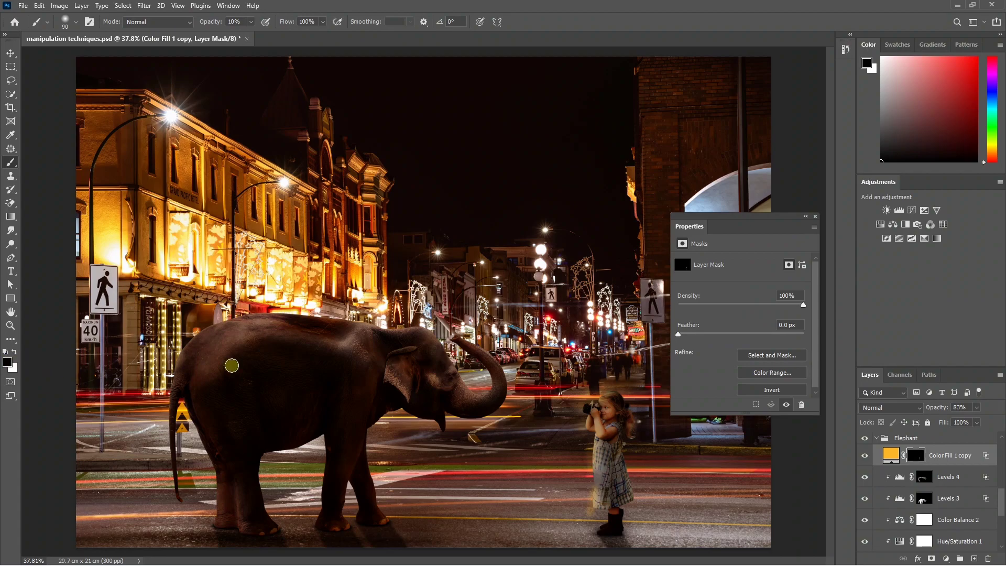
{"action": "left_click", "coordinate": [941, 466], "text": "alt"}
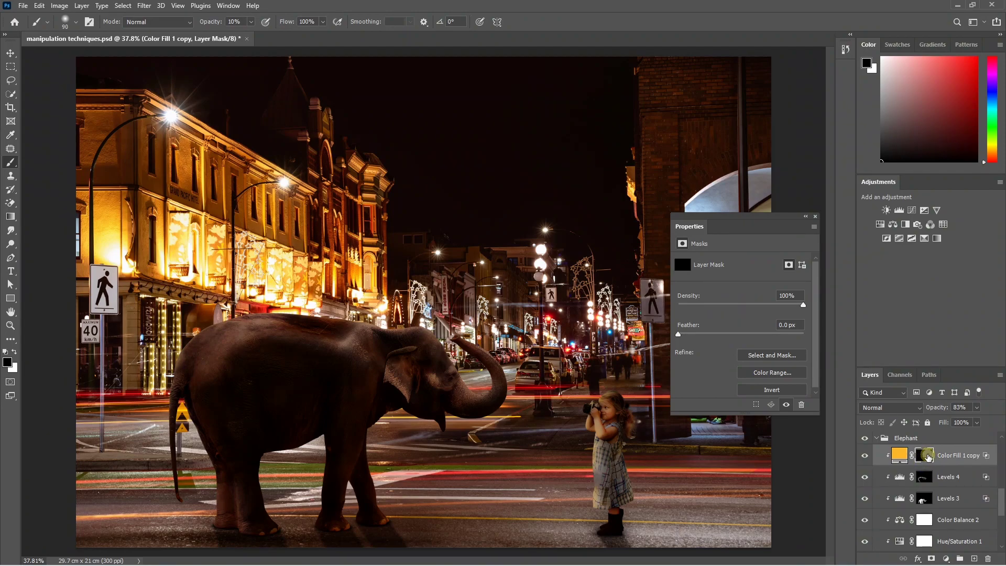
{"action": "left_click", "coordinate": [928, 457], "text": "shift"}
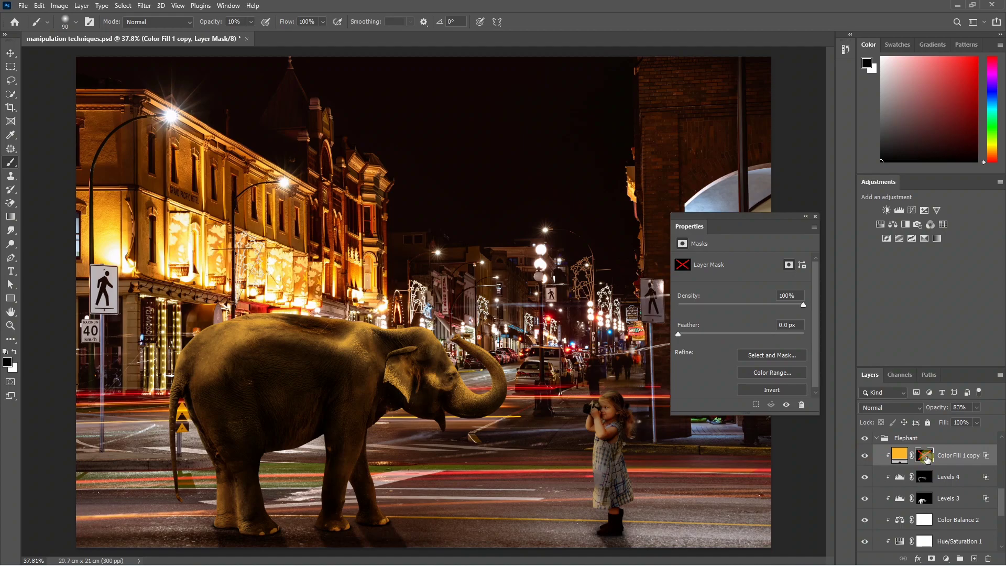
{"action": "left_click", "coordinate": [926, 456], "text": "shift"}
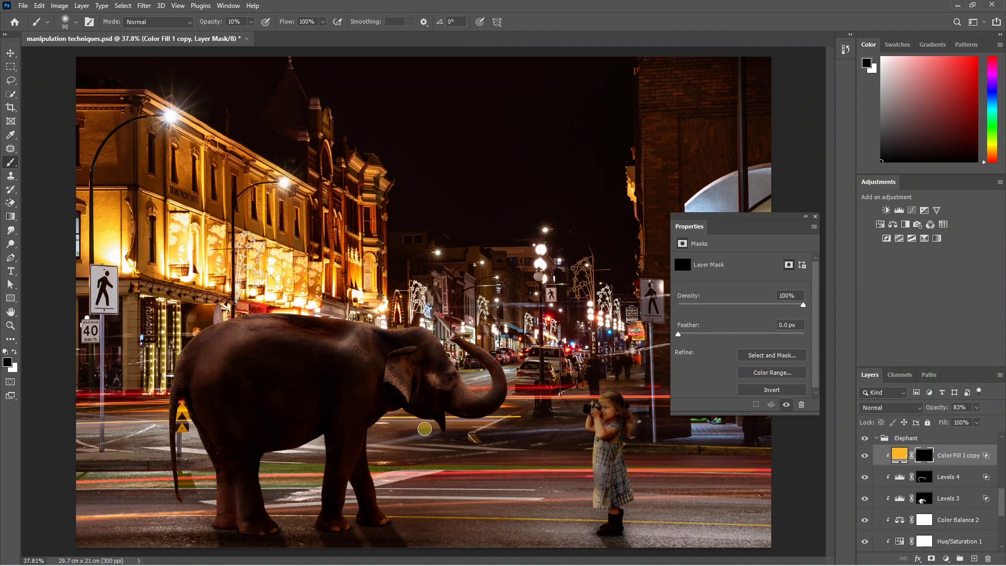
- Paint a faint white glow on the mask along the elephant's back and trunk, at up to 23% strength
{"action": "left_click", "coordinate": [10, 355]}
{"action": "key", "text": "bracketright"}
{"action": "key", "text": "bracketright"}
{"action": "key", "text": "bracketright"}
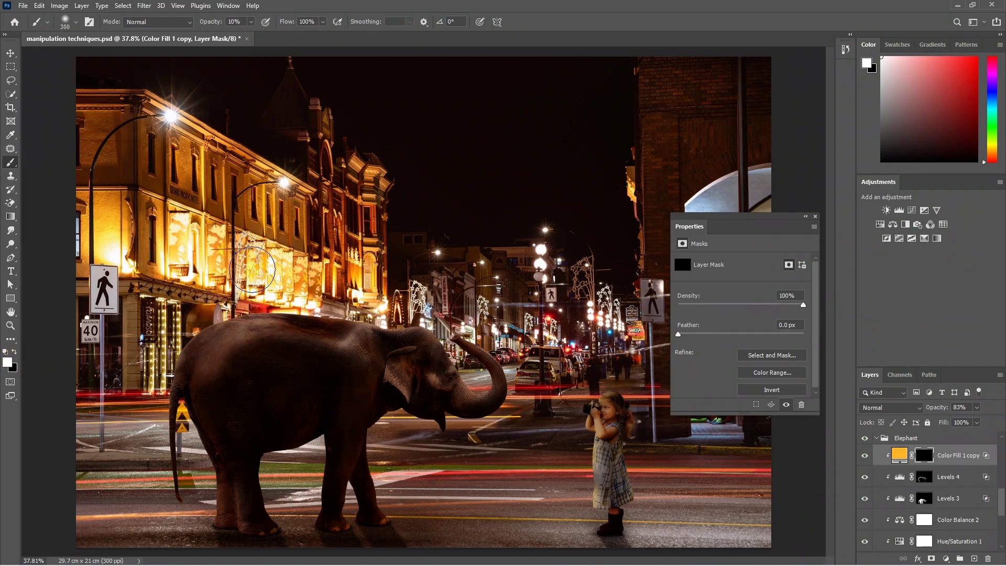
{"action": "left_click", "coordinate": [219, 337]}
{"action": "scroll", "coordinate": [218, 336], "scroll_direction": "up", "scroll_amount": 5, "text": "alt"}
{"action": "left_click_drag", "start_coordinate": [236, 336], "coordinate": [510, 307]}
{"action": "key", "text": "bracketleft"}
{"action": "key", "text": "bracketleft"}
{"action": "key", "text": "bracketleft"}
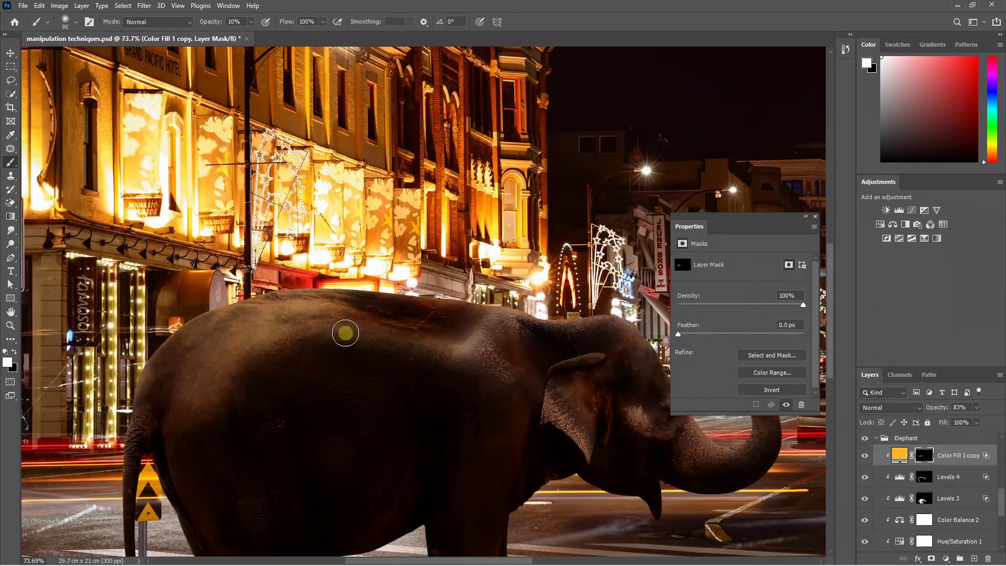
{"action": "scroll", "coordinate": [381, 347], "scroll_direction": "down", "scroll_amount": 3, "text": "alt"}
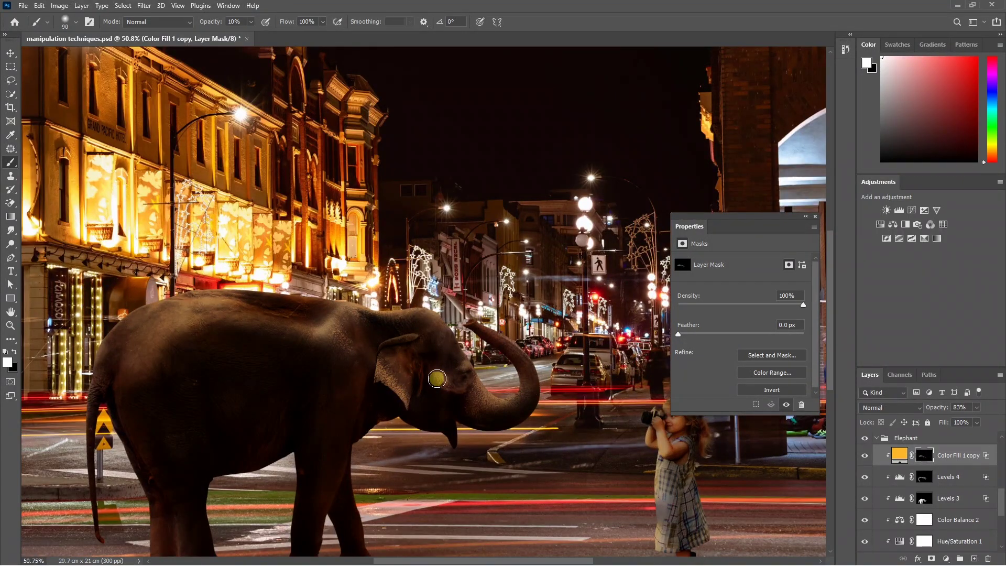
{"action": "scroll", "coordinate": [433, 371], "scroll_direction": "down", "scroll_amount": 3}
{"action": "key", "text": "bracketright"}
{"action": "key", "text": "bracketright"}
{"action": "key", "text": "bracketright"}
{"action": "key", "text": "2"}
{"action": "key", "text": "3"}
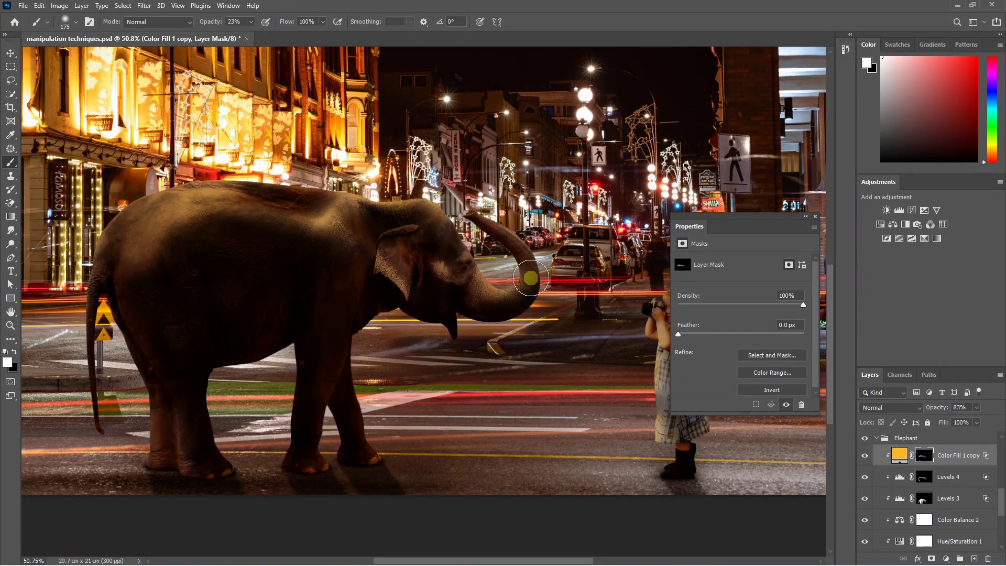
{"action": "key", "text": "bracketleft"}
{"action": "key", "text": "bracketleft"}
{"action": "scroll", "coordinate": [417, 343], "scroll_direction": "down", "scroll_amount": 5, "text": "alt"}
{"action": "scroll", "coordinate": [417, 343], "scroll_direction": "up", "scroll_amount": 1, "text": "alt"}
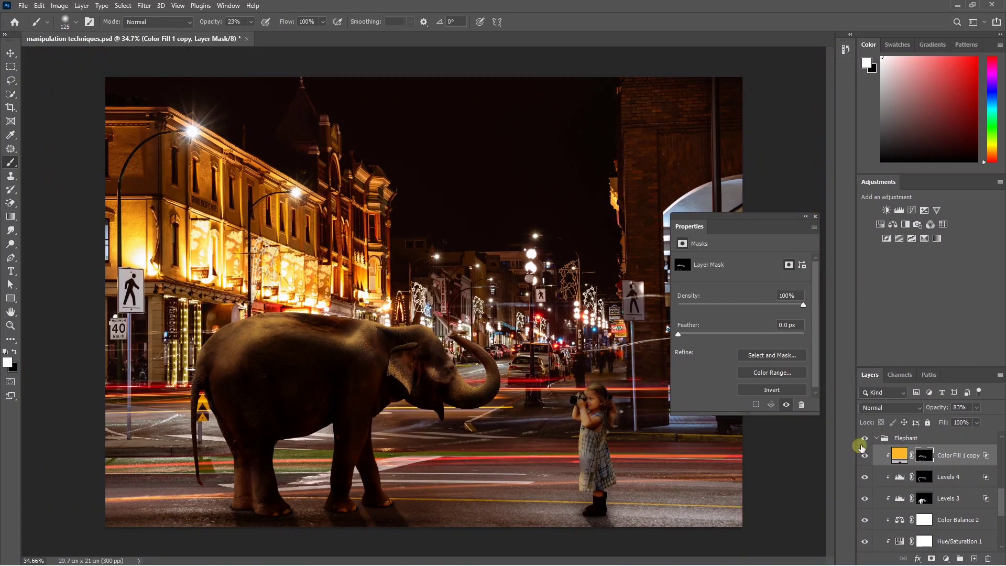
- Set Color Fill 1 copy to Overlay blend mode and check Color Fill 1's blend mode
{"action": "left_click", "coordinate": [891, 407]}
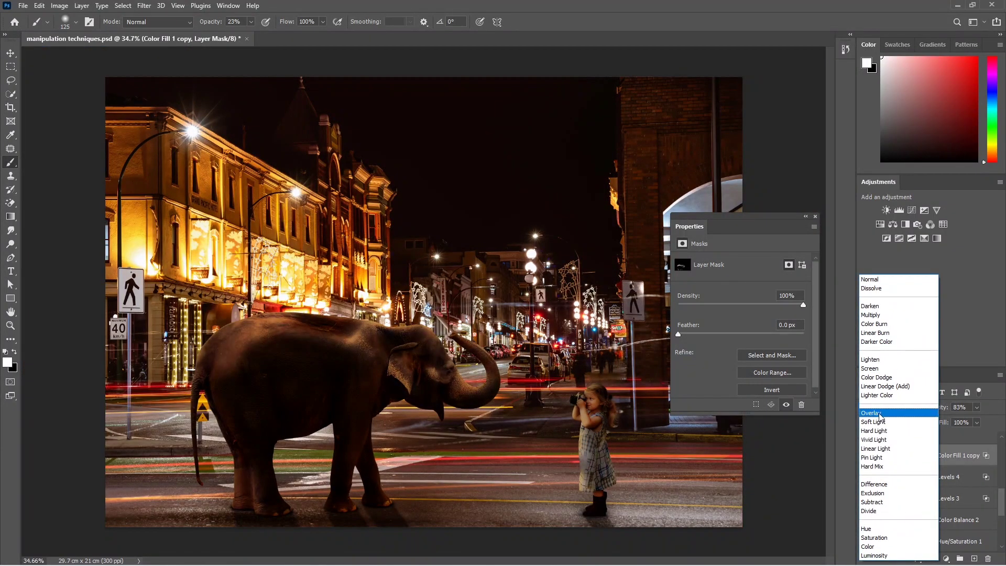
{"action": "left_click", "coordinate": [880, 412]}
{"action": "scroll", "coordinate": [891, 445], "scroll_direction": "up", "scroll_amount": 2}
{"action": "scroll", "coordinate": [901, 461], "scroll_direction": "up", "scroll_amount": 2}
{"action": "scroll", "coordinate": [899, 472], "scroll_direction": "up", "scroll_amount": 1}
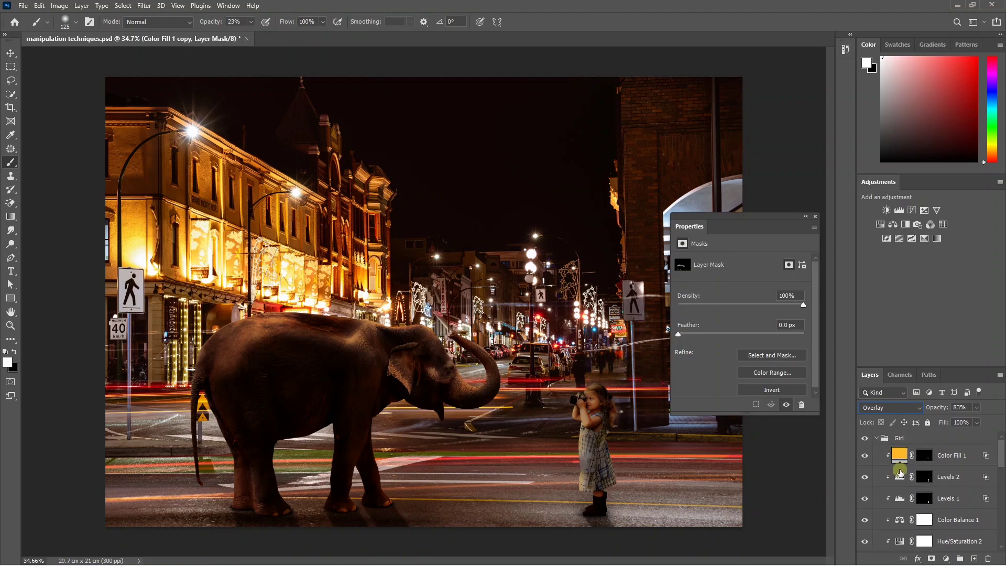
{"action": "left_click", "coordinate": [939, 458]}
{"action": "left_click", "coordinate": [891, 408]}
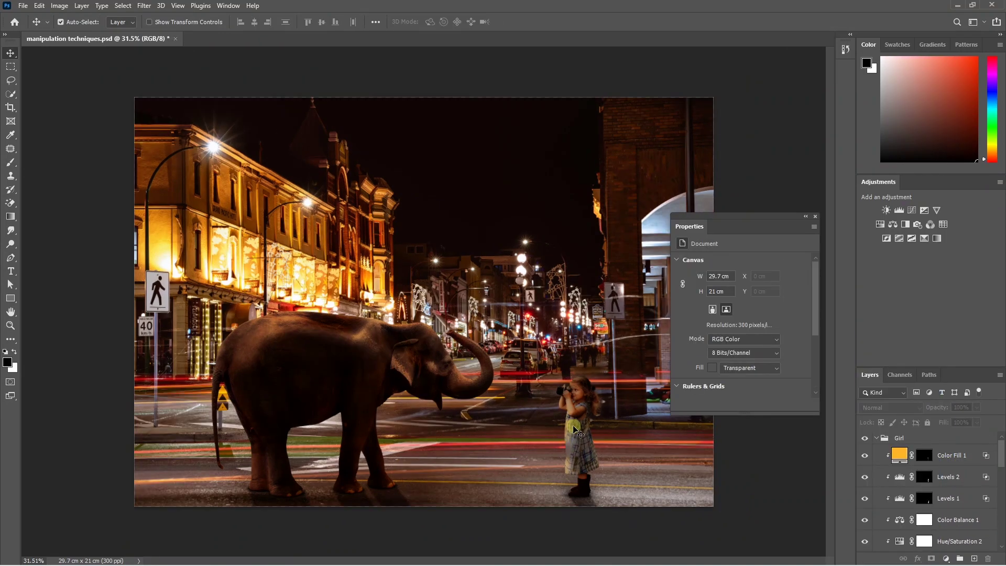
{"action": "scroll", "coordinate": [597, 421], "scroll_direction": "up", "scroll_amount": 5}
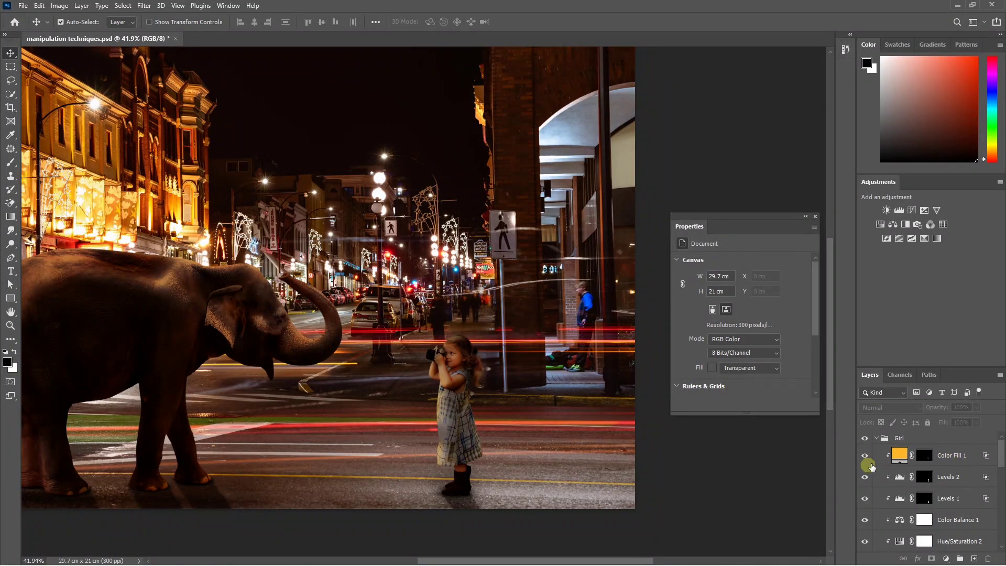
- Add a pale near-white Solid Color fill, Color Fill 2, in Overlay mode above Color Fill 1
{"action": "left_click", "coordinate": [957, 460]}
{"action": "left_click", "coordinate": [950, 558]}
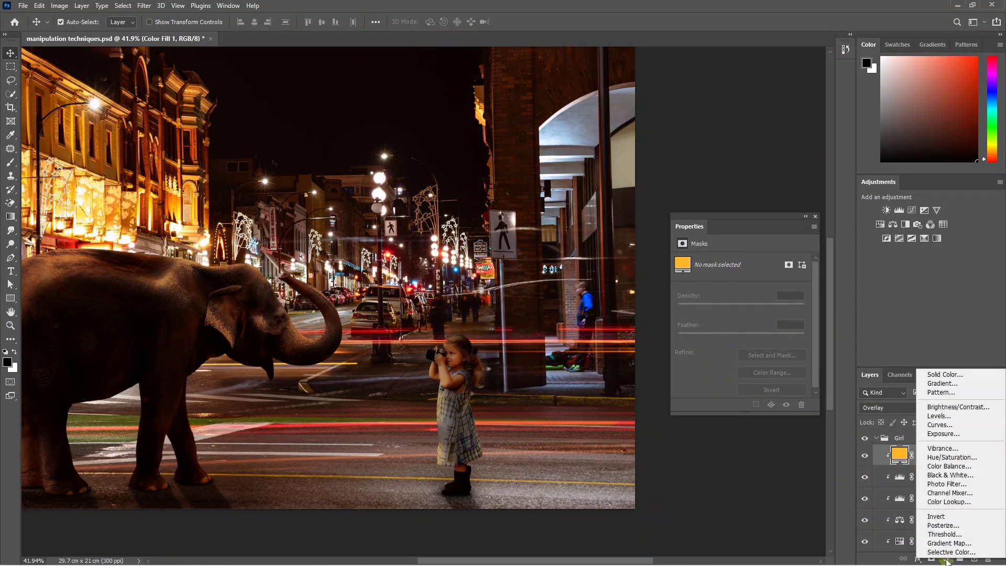
{"action": "left_click", "coordinate": [940, 376]}
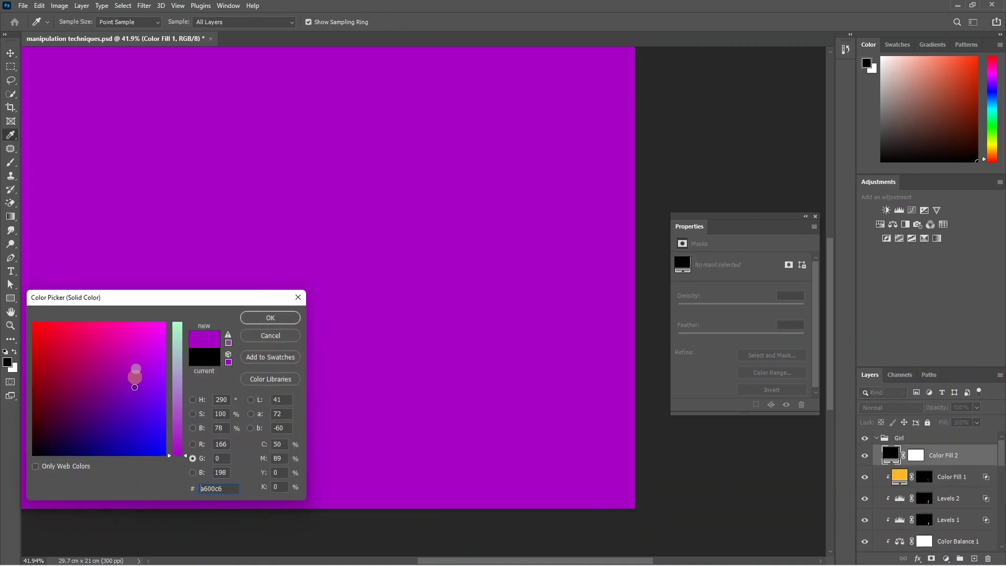
{"action": "left_click_drag", "start_coordinate": [178, 370], "coordinate": [169, 300]}
{"action": "left_click", "coordinate": [151, 326]}
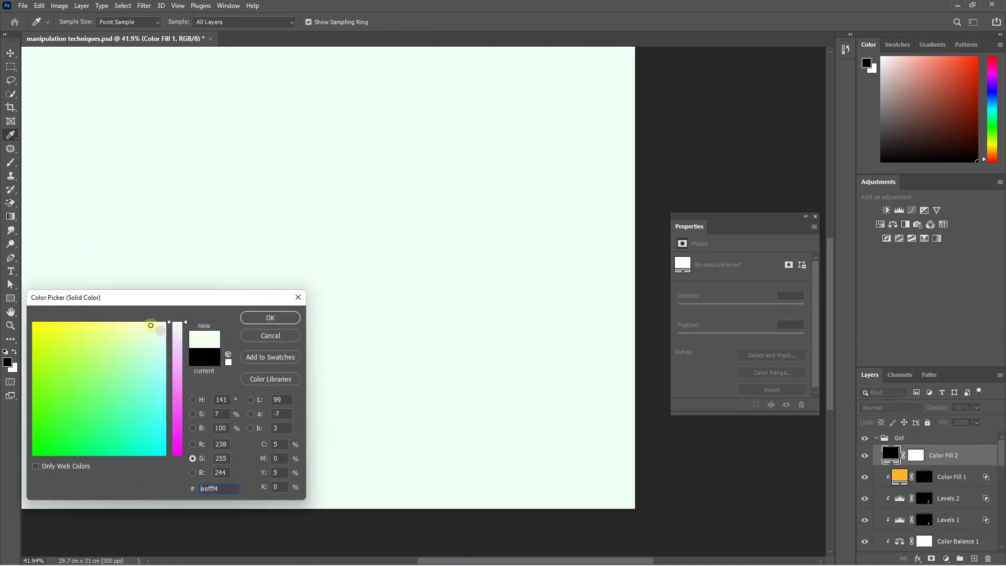
{"action": "left_click", "coordinate": [273, 319]}
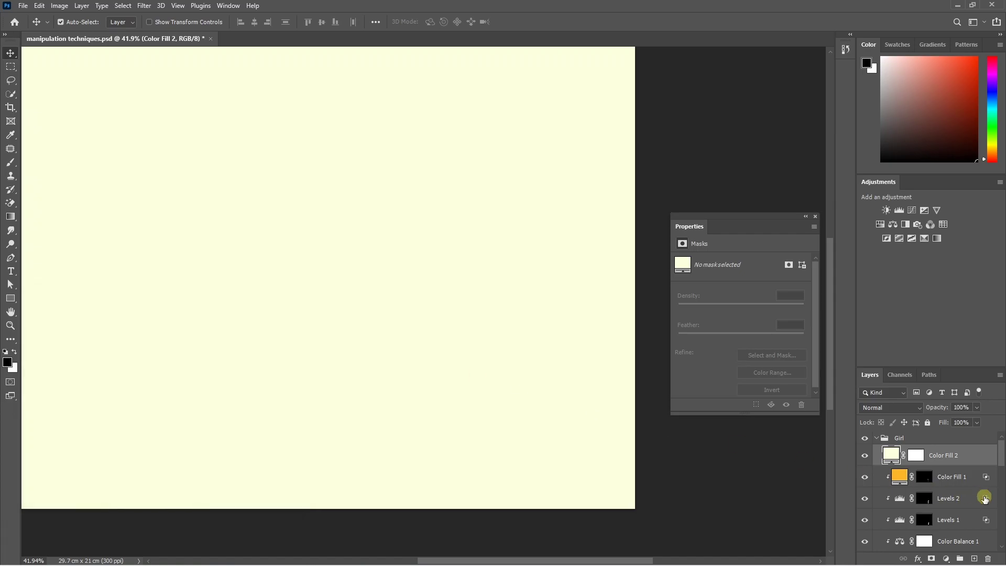
{"action": "left_click", "coordinate": [895, 409]}
{"action": "left_click", "coordinate": [876, 415]}
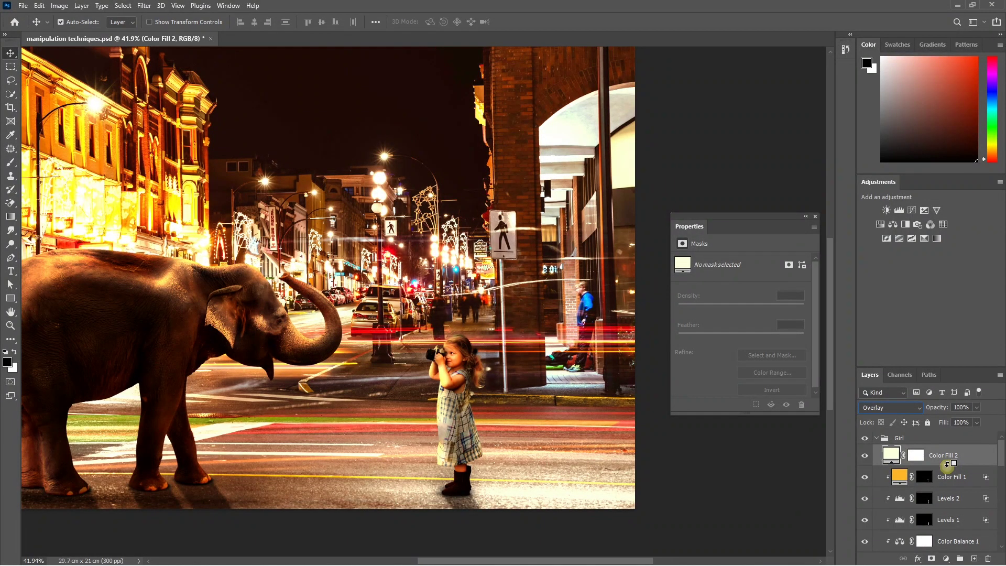
- Clip Color Fill 2, keep it off dark tones with Blend If, and invert its mask
{"action": "left_click", "coordinate": [947, 465], "text": "alt"}
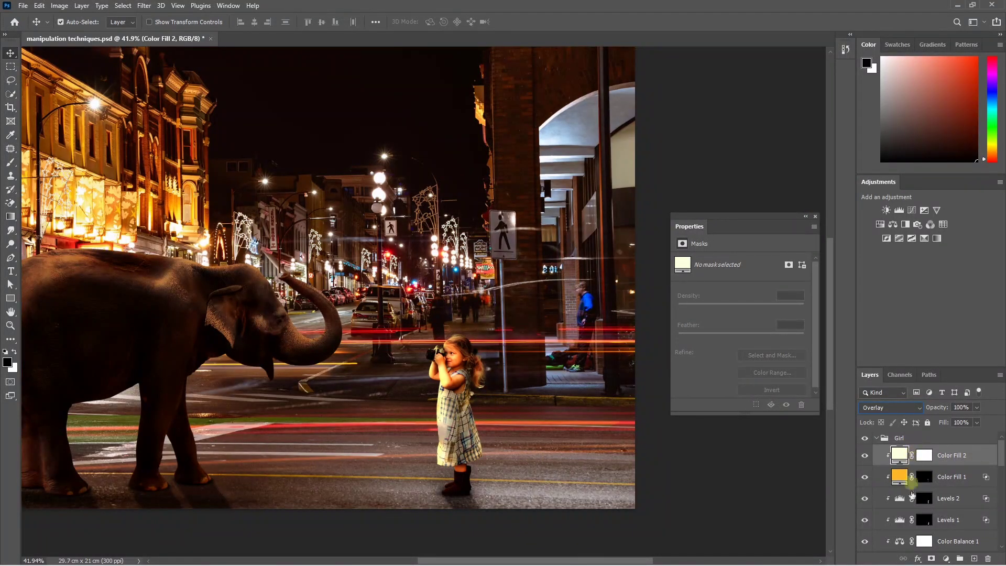
{"action": "left_click", "coordinate": [920, 560]}
{"action": "left_click", "coordinate": [933, 454]}
{"action": "left_click_drag", "start_coordinate": [200, 276], "coordinate": [246, 282]}
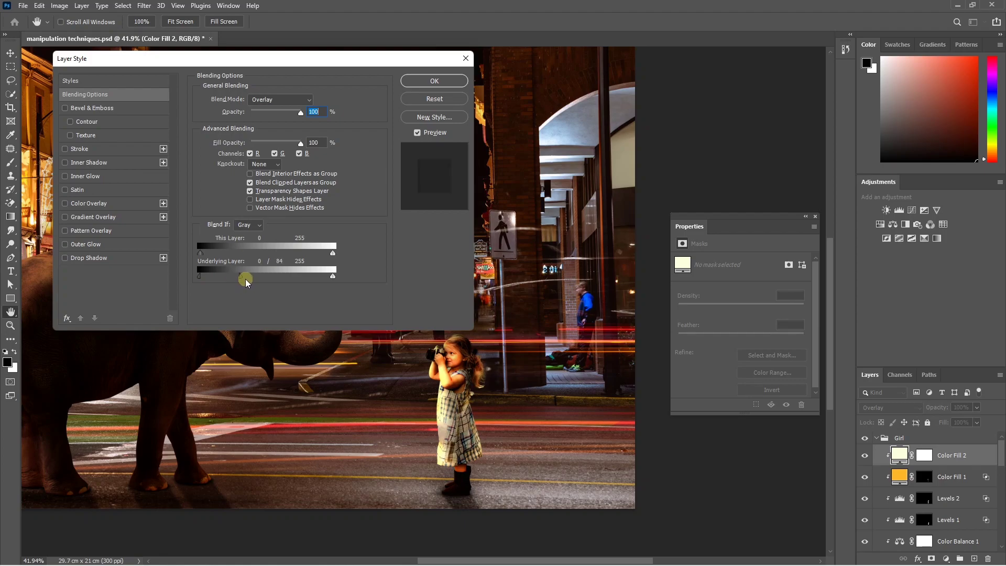
{"action": "left_click", "coordinate": [420, 80]}
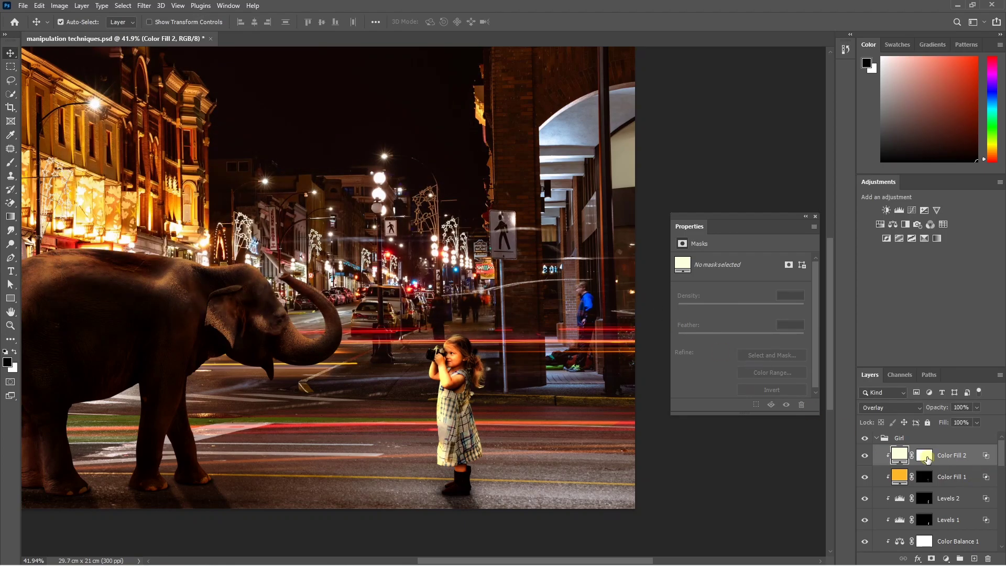
{"action": "left_click", "coordinate": [926, 455]}
{"action": "key", "text": "ctrl+i"}
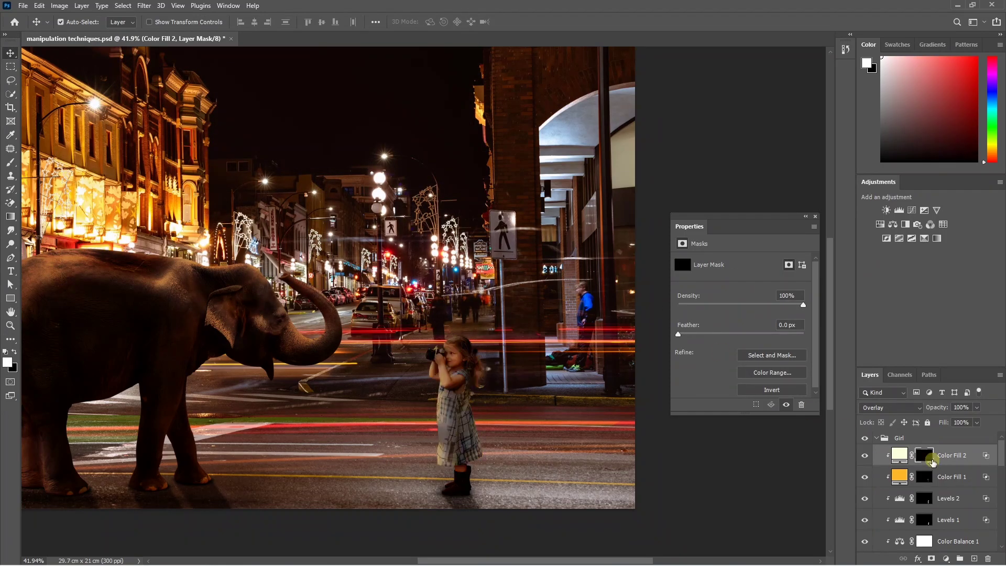
- Brush the pale glow onto the girl's hair, then fit the image in view
{"action": "key", "text": "b"}
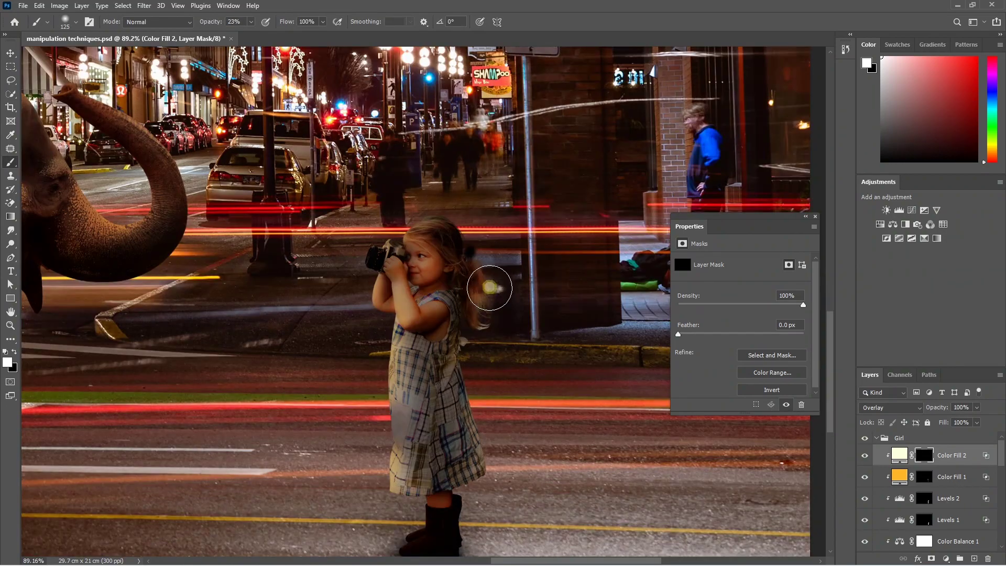
{"action": "scroll", "coordinate": [474, 388], "scroll_direction": "up", "scroll_amount": 3}
{"action": "mouse_move", "coordinate": [490, 295]}
{"action": "left_mouse_down"}
{"action": "mouse_move", "coordinate": [489, 348]}
{"action": "mouse_move", "coordinate": [485, 285]}
{"action": "mouse_move", "coordinate": [444, 221]}
{"action": "mouse_move", "coordinate": [505, 415]}
{"action": "mouse_move", "coordinate": [490, 479]}
{"action": "mouse_move", "coordinate": [479, 389]}
{"action": "mouse_move", "coordinate": [471, 490]}
{"action": "mouse_move", "coordinate": [496, 359]}
{"action": "mouse_move", "coordinate": [489, 287]}
{"action": "mouse_move", "coordinate": [480, 463]}
{"action": "left_mouse_up"}
{"action": "key", "text": "v"}
{"action": "key", "text": "ctrl+0"}
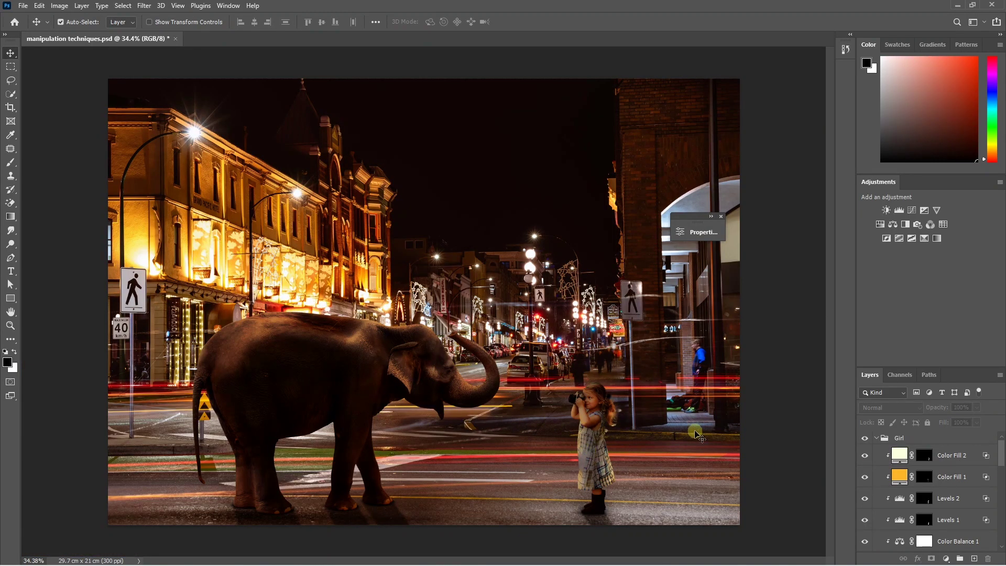
- Apply a 17 px Tilt-Shift blur to the city photo, with the sharp band moved down to the street
{"action": "scroll", "coordinate": [937, 497], "scroll_direction": "down", "scroll_amount": 3}
{"action": "scroll", "coordinate": [938, 504], "scroll_direction": "down", "scroll_amount": 3}
{"action": "scroll", "coordinate": [922, 524], "scroll_direction": "down", "scroll_amount": 3}
{"action": "left_click", "coordinate": [926, 544]}
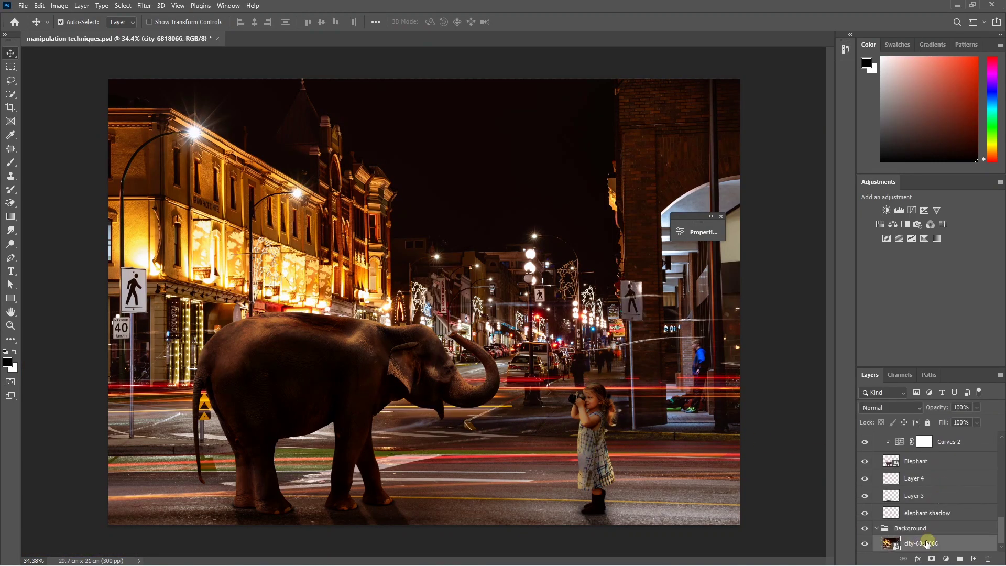
{"action": "left_click", "coordinate": [144, 5]}
{"action": "mouse_move", "coordinate": [160, 149]}
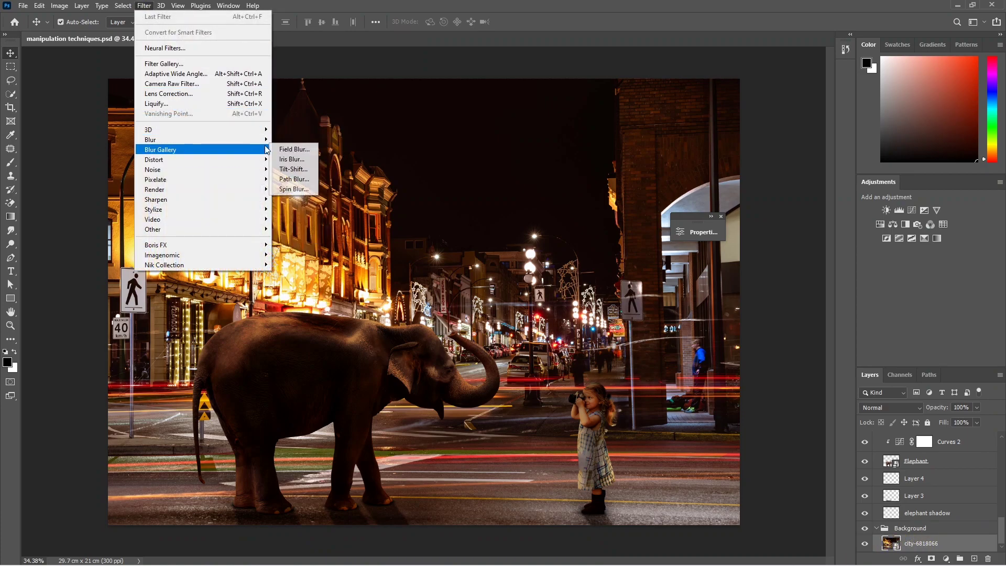
{"action": "left_click", "coordinate": [289, 169]}
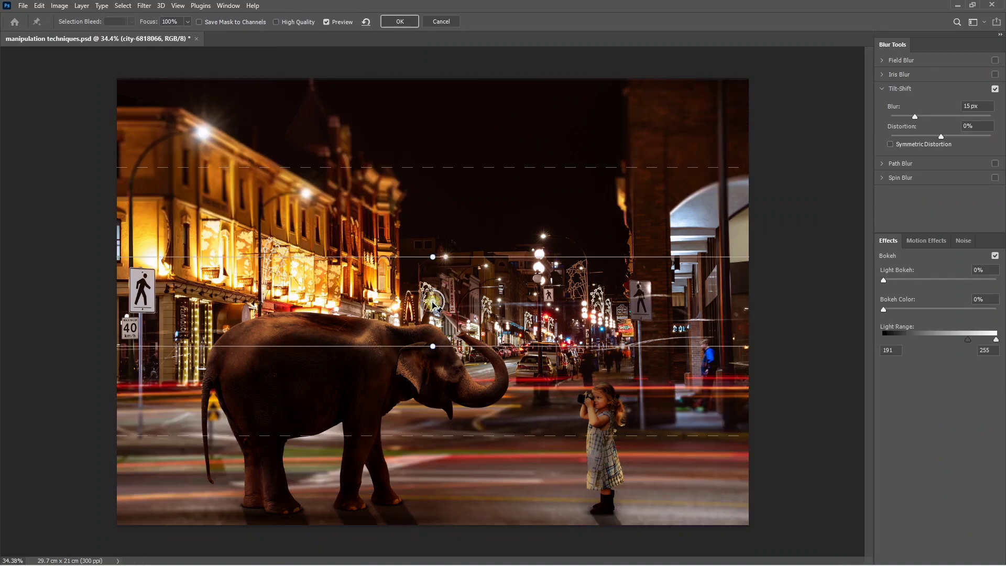
{"action": "left_click_drag", "start_coordinate": [434, 304], "coordinate": [444, 483]}
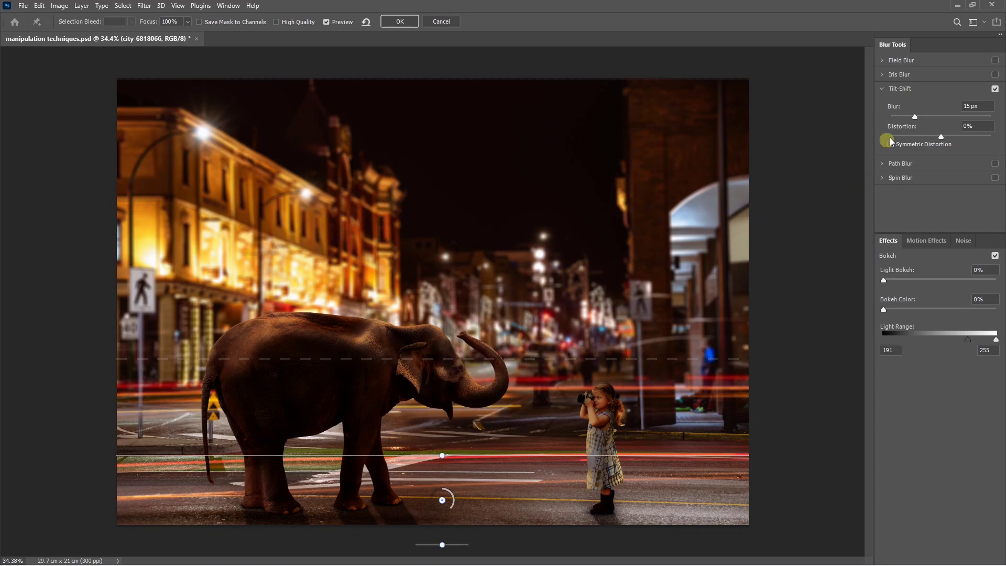
{"action": "left_click_drag", "start_coordinate": [915, 118], "coordinate": [917, 119]}
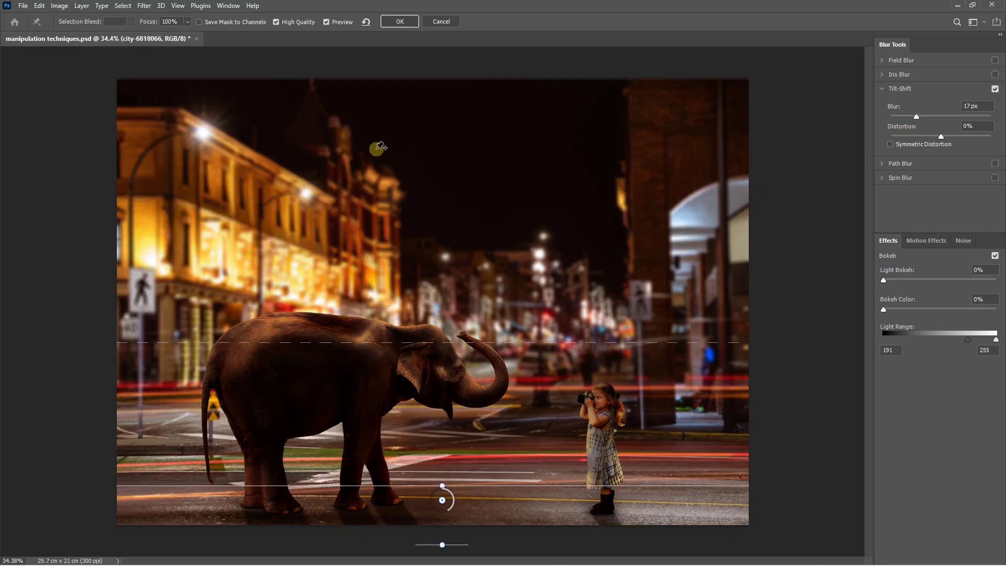
{"action": "left_click", "coordinate": [400, 22]}
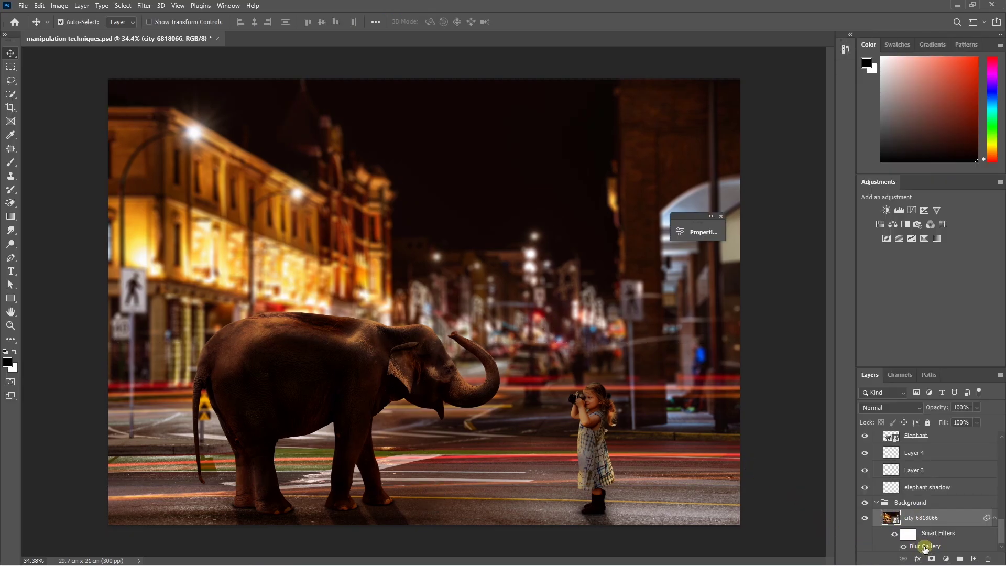
- Collapse the groups and add an EdgyAmber.3DL Color Lookup layer above the Girl group
{"action": "left_click", "coordinate": [917, 505]}
{"action": "left_click", "coordinate": [877, 502], "text": "ctrl"}
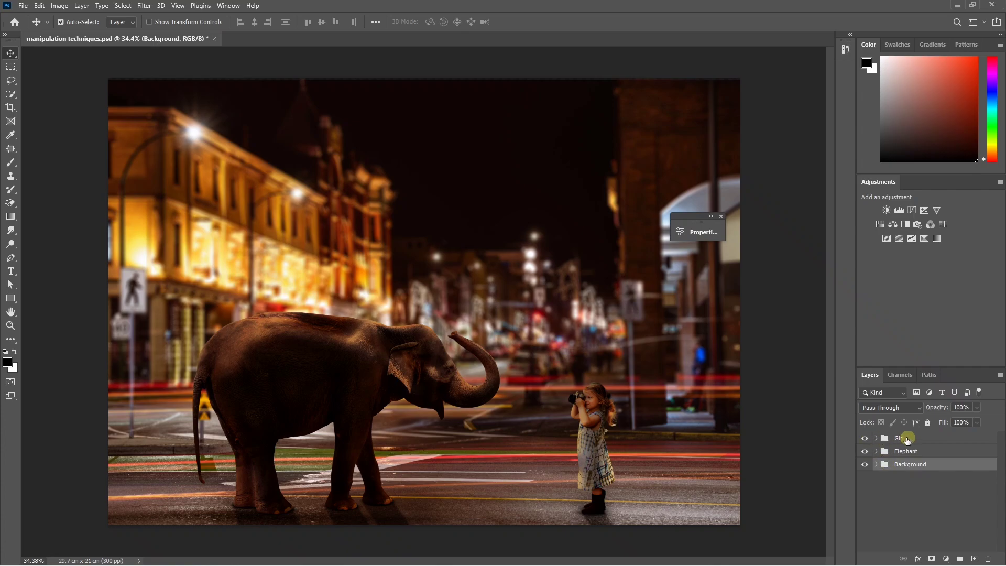
{"action": "left_click", "coordinate": [876, 438]}
{"action": "left_click", "coordinate": [902, 441]}
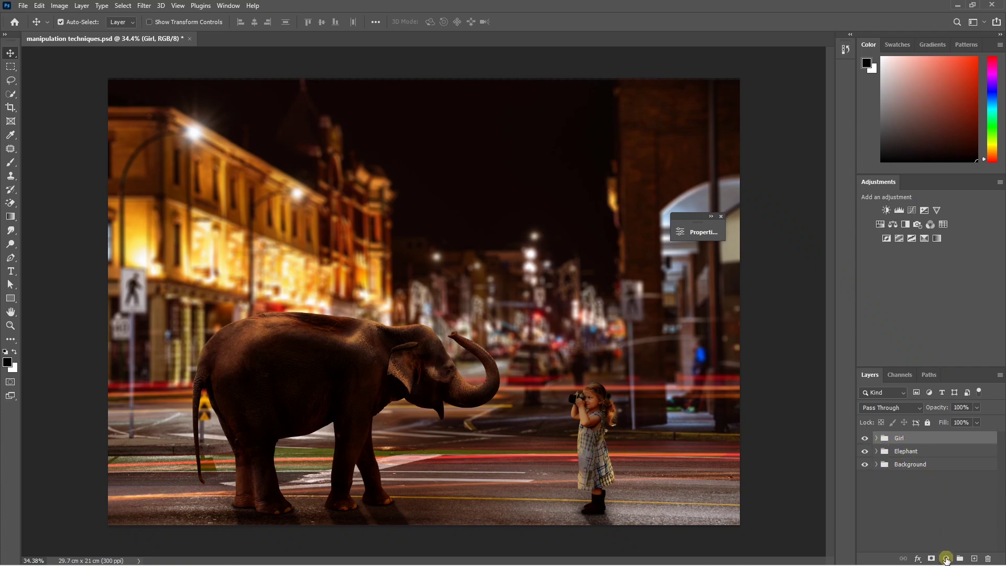
{"action": "left_click", "coordinate": [946, 559]}
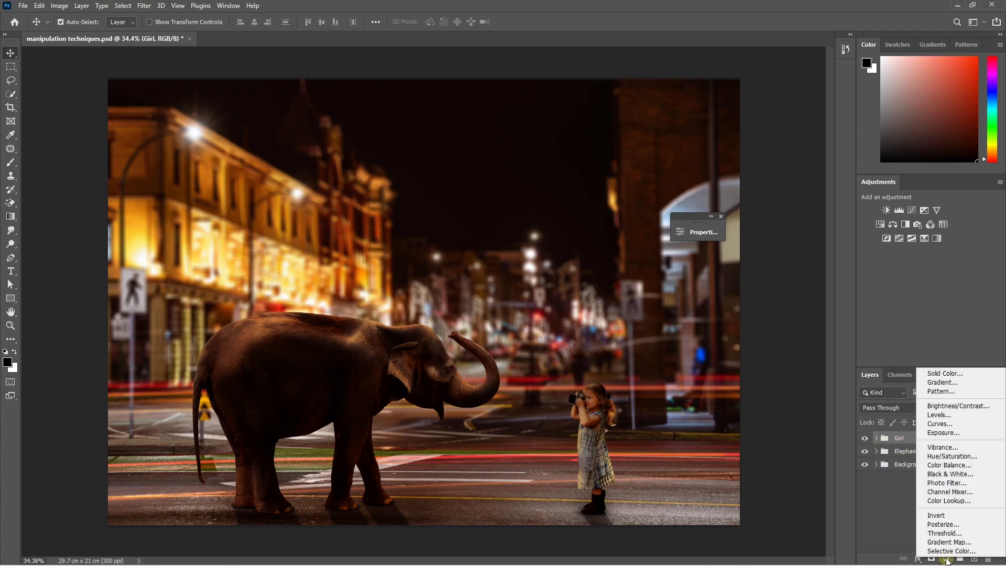
{"action": "left_click", "coordinate": [949, 501]}
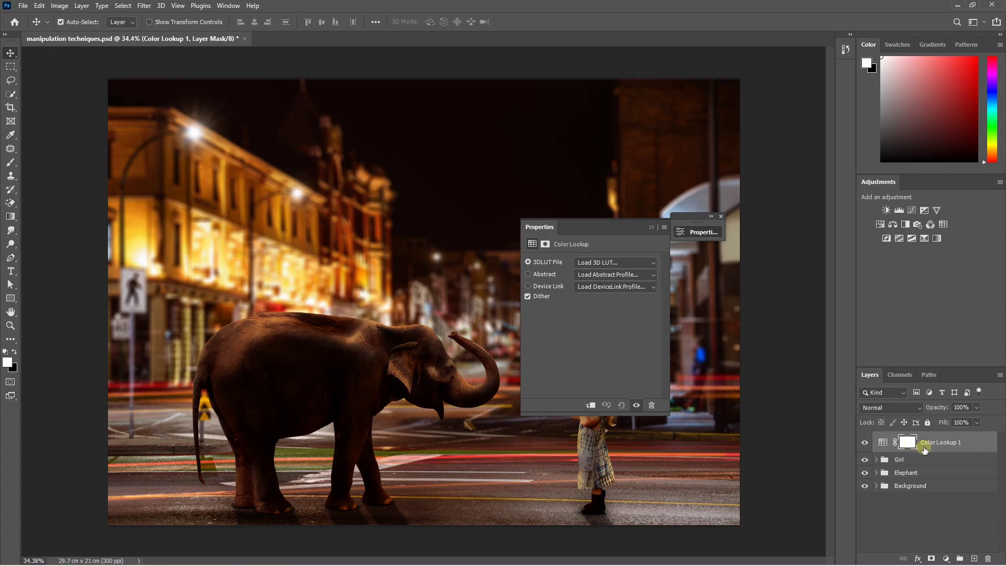
{"action": "left_click", "coordinate": [614, 263]}
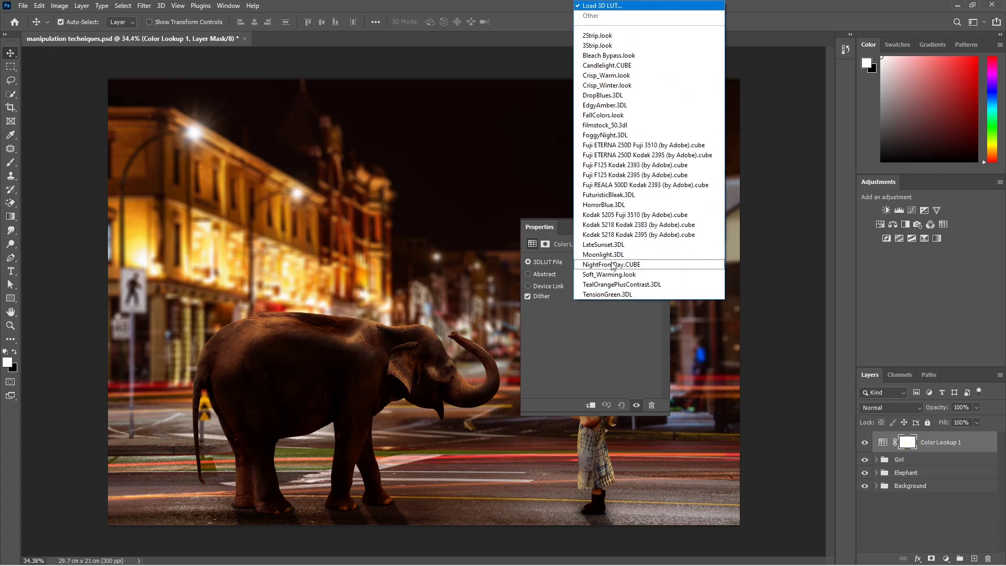
{"action": "left_click", "coordinate": [610, 106]}
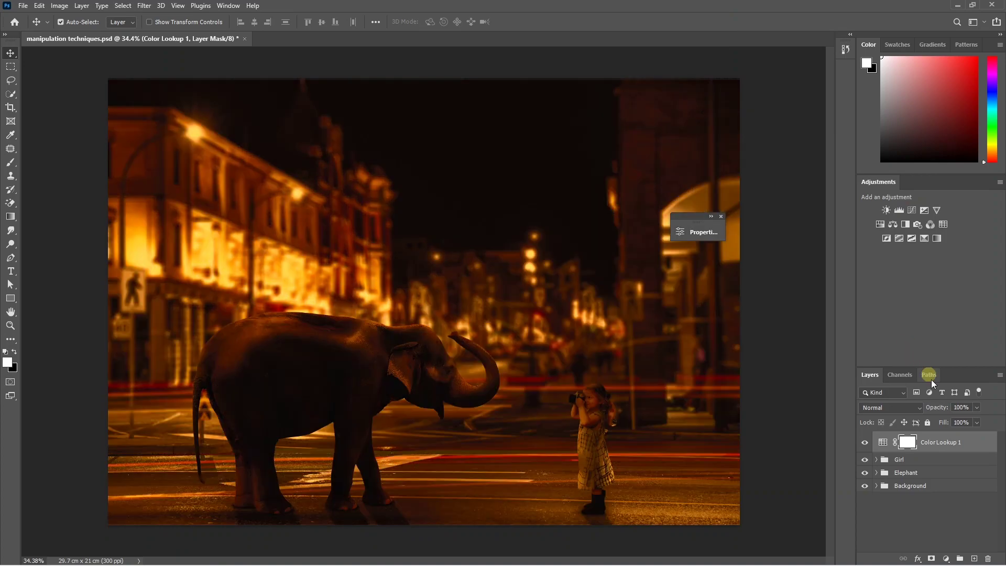
- Reduce Color Lookup 1 to 43% opacity and toggle it to compare before and after
{"action": "left_click", "coordinate": [978, 408]}
{"action": "left_click_drag", "start_coordinate": [956, 419], "coordinate": [946, 419]}
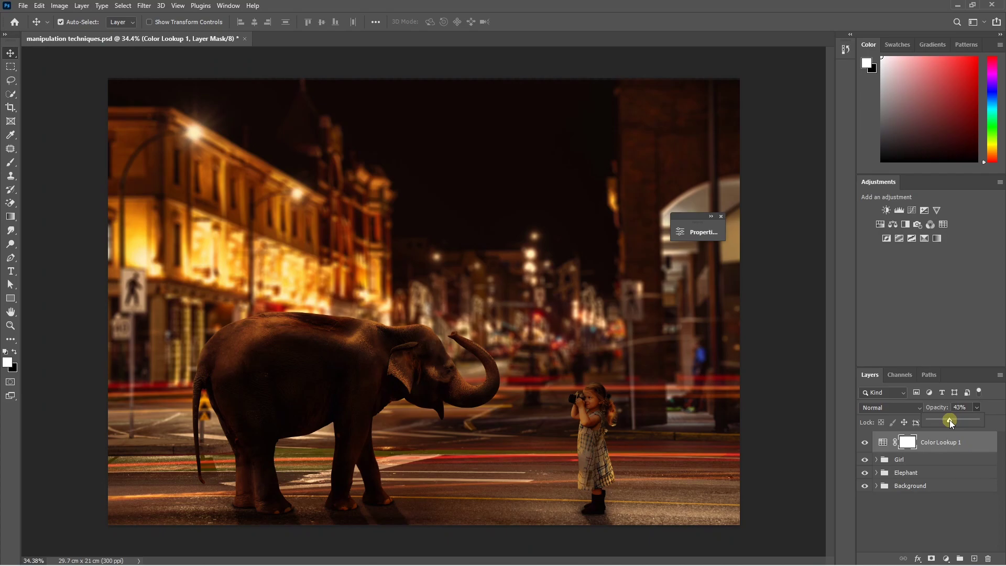
{"action": "left_click", "coordinate": [864, 442]}
{"action": "left_click", "coordinate": [864, 443]}
{"action": "left_click", "coordinate": [864, 443]}
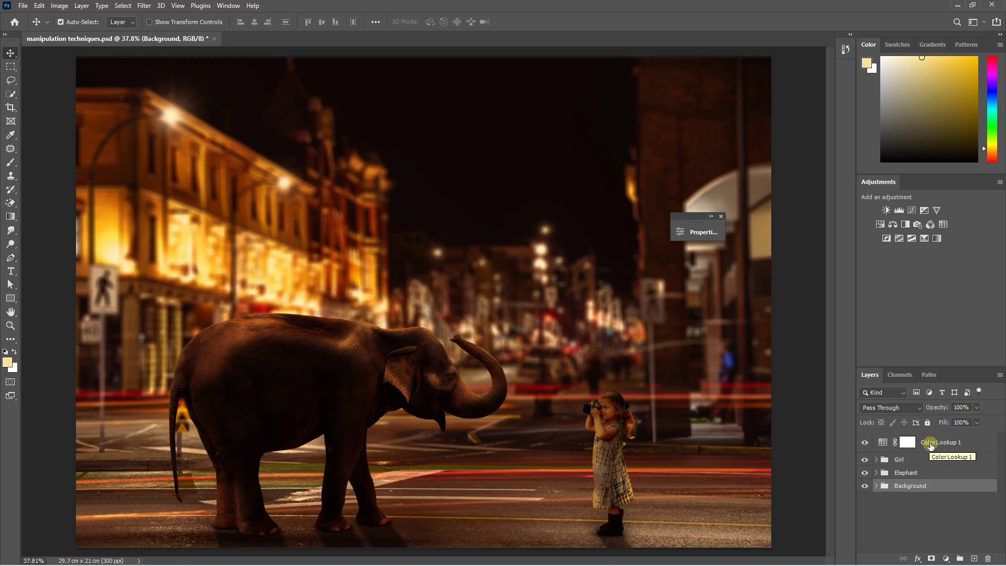
{"action": "left_click", "coordinate": [930, 446]}
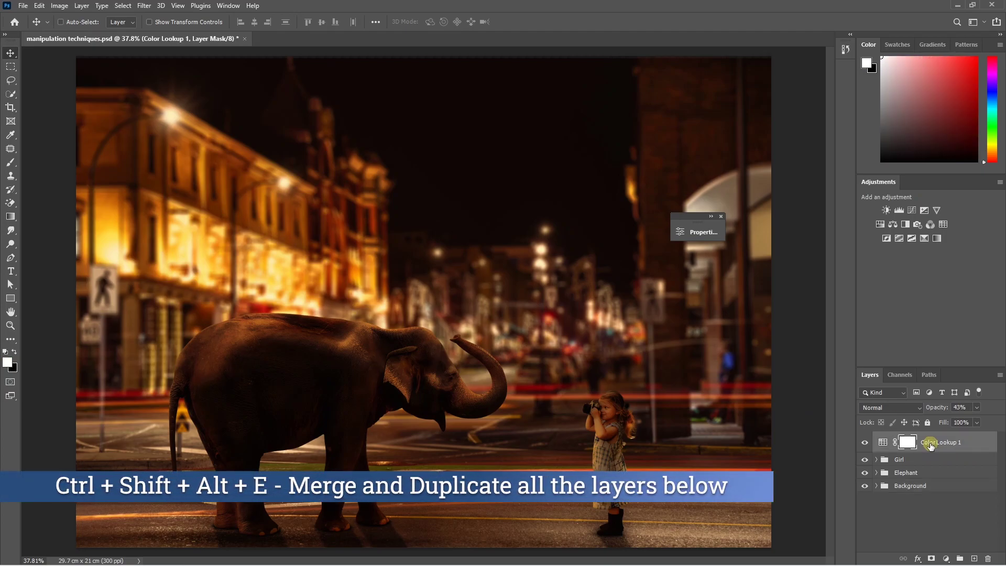
- Merge all visible layers into Layer 5 and convert it to a smart object
{"action": "key", "text": "ctrl+shift+alt+e"}
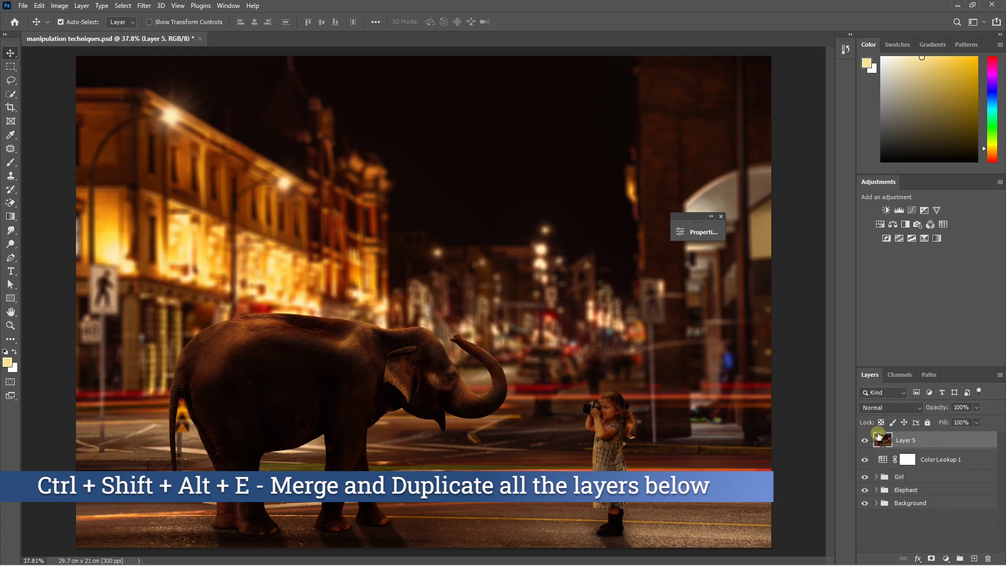
{"action": "right_click", "coordinate": [906, 443]}
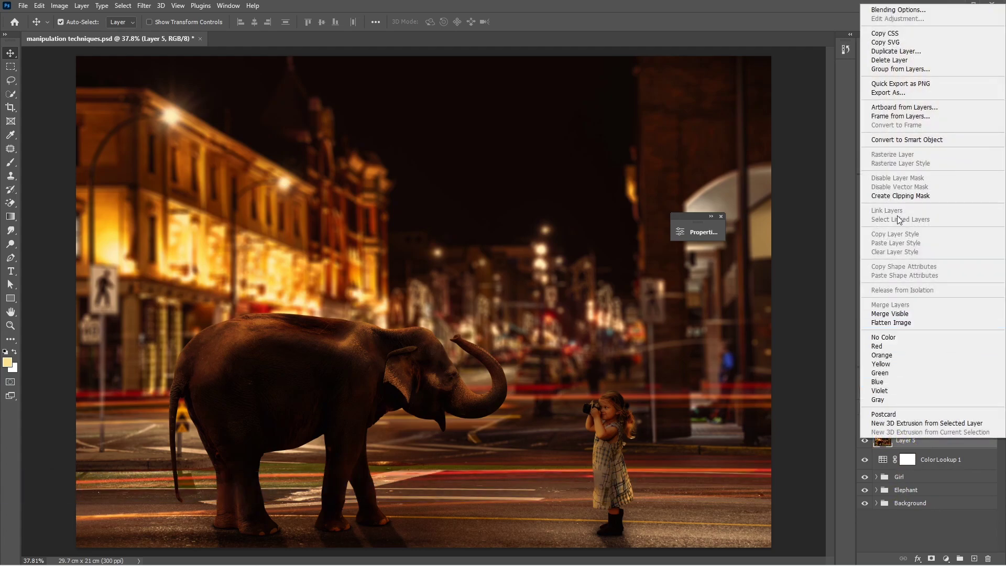
{"action": "left_click", "coordinate": [887, 140]}
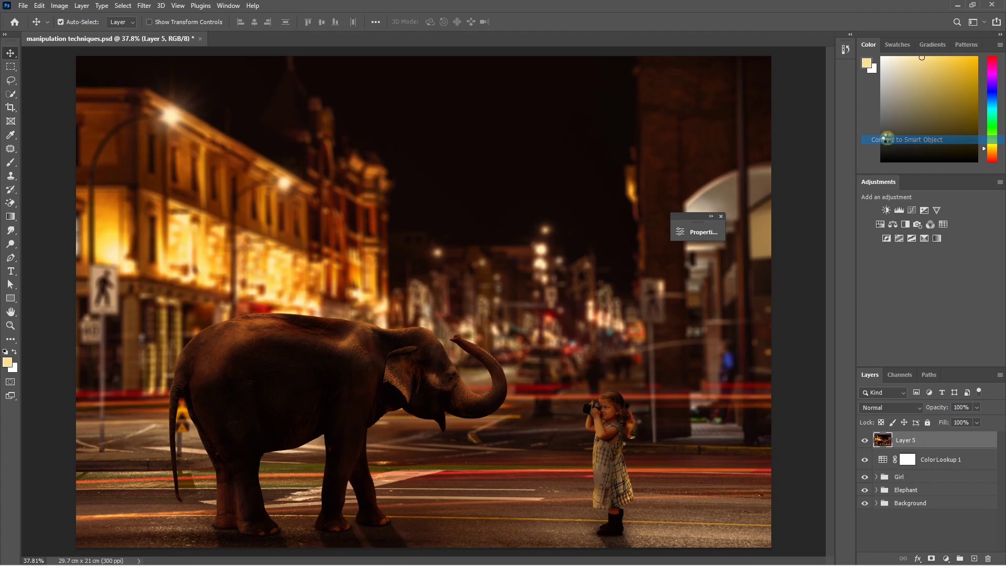
- Add 2% noise to Layer 5, then launch the Camera Raw Filter on it
{"action": "left_click", "coordinate": [144, 5]}
{"action": "mouse_move", "coordinate": [152, 170]}
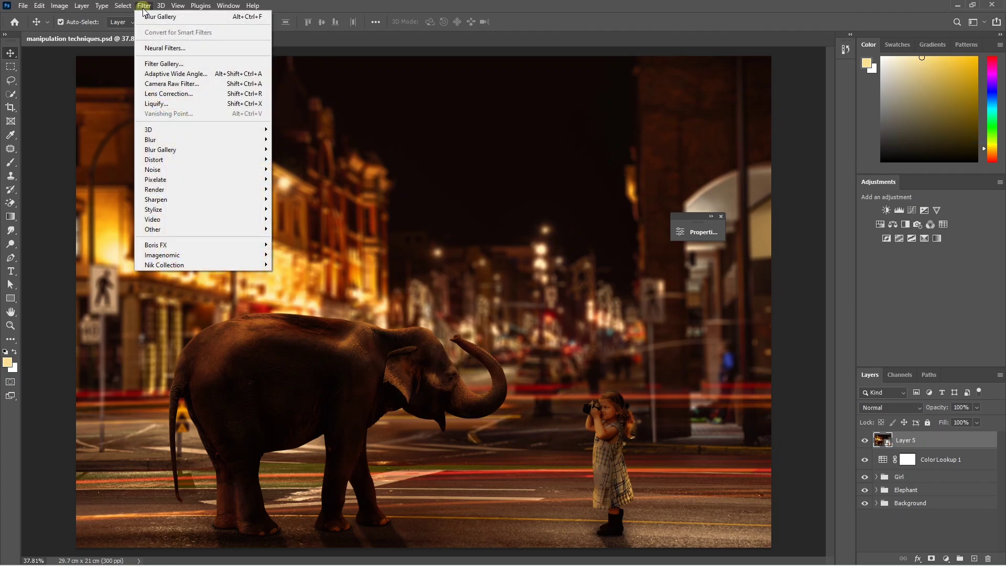
{"action": "left_click", "coordinate": [291, 169]}
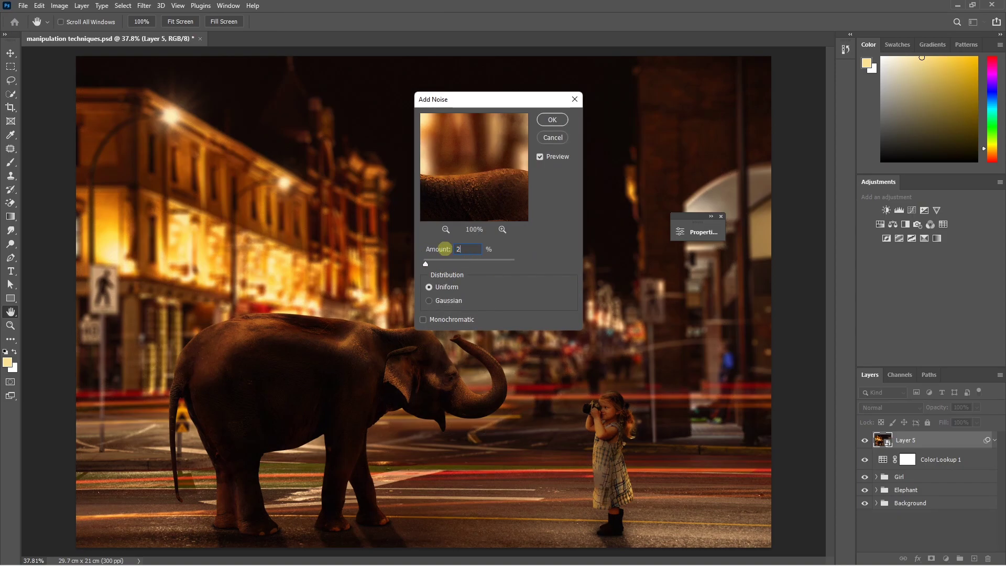
{"action": "left_click", "coordinate": [553, 121]}
{"action": "key", "text": "v"}
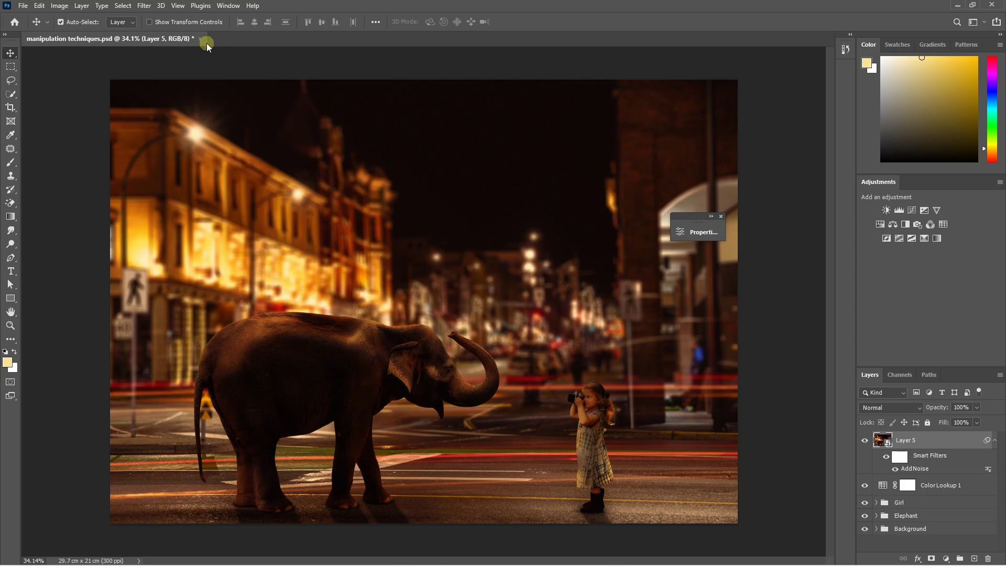
{"action": "left_click", "coordinate": [143, 6]}
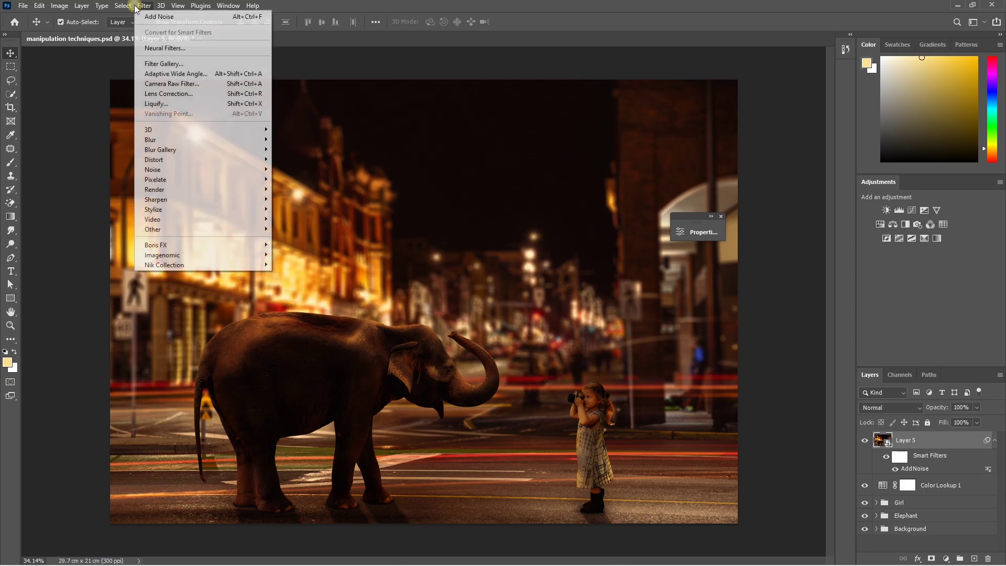
{"action": "left_click", "coordinate": [167, 84]}
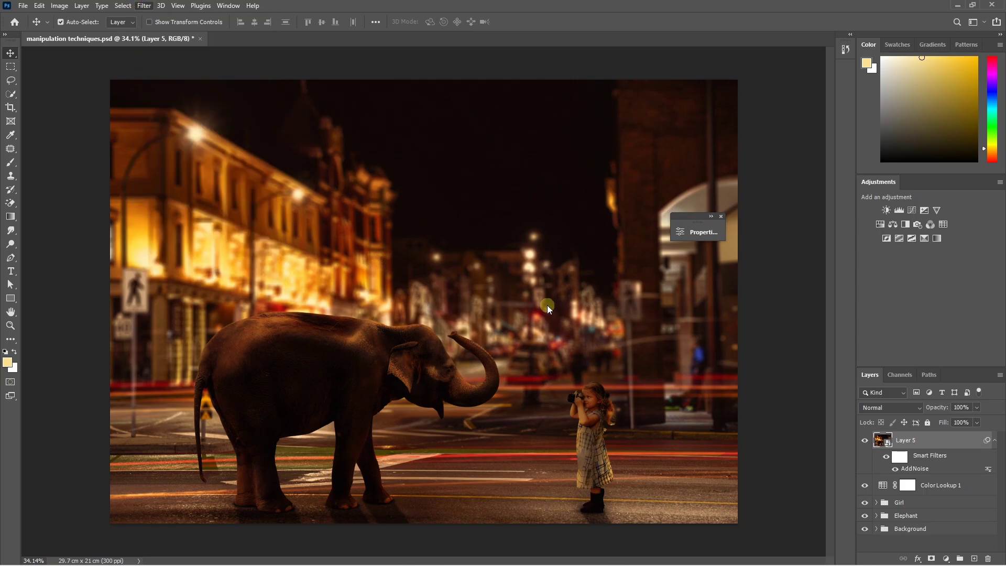